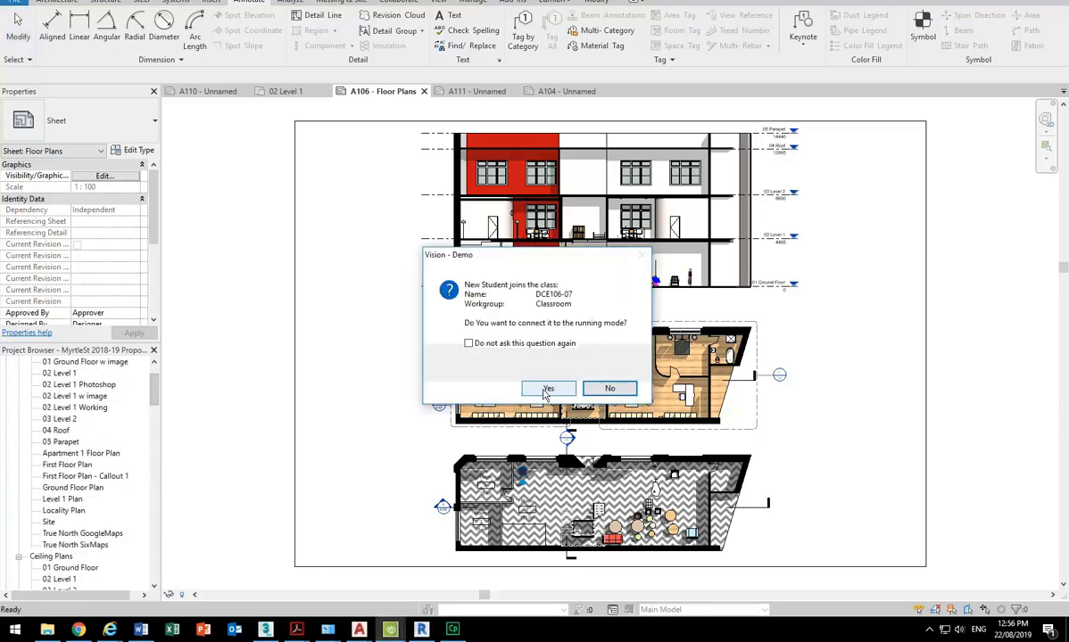
Step: Accept the new student's classroom connection request and start a new sheet for the project
left_click(546, 389)
left_click_drag(153, 382, 155, 482)
left_click(41, 466)
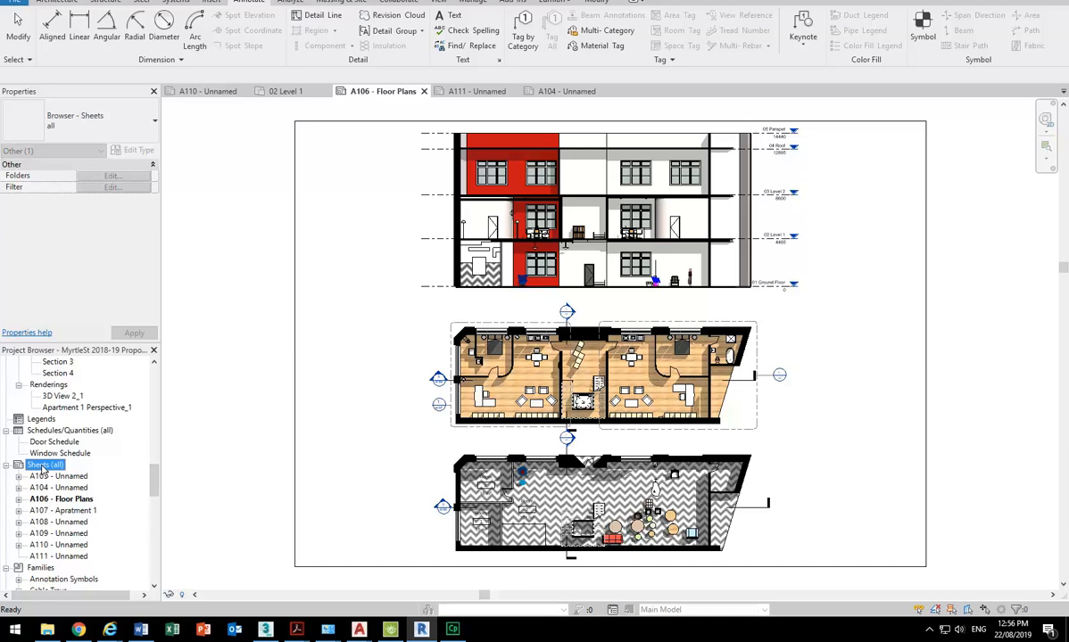
right_click(41, 466)
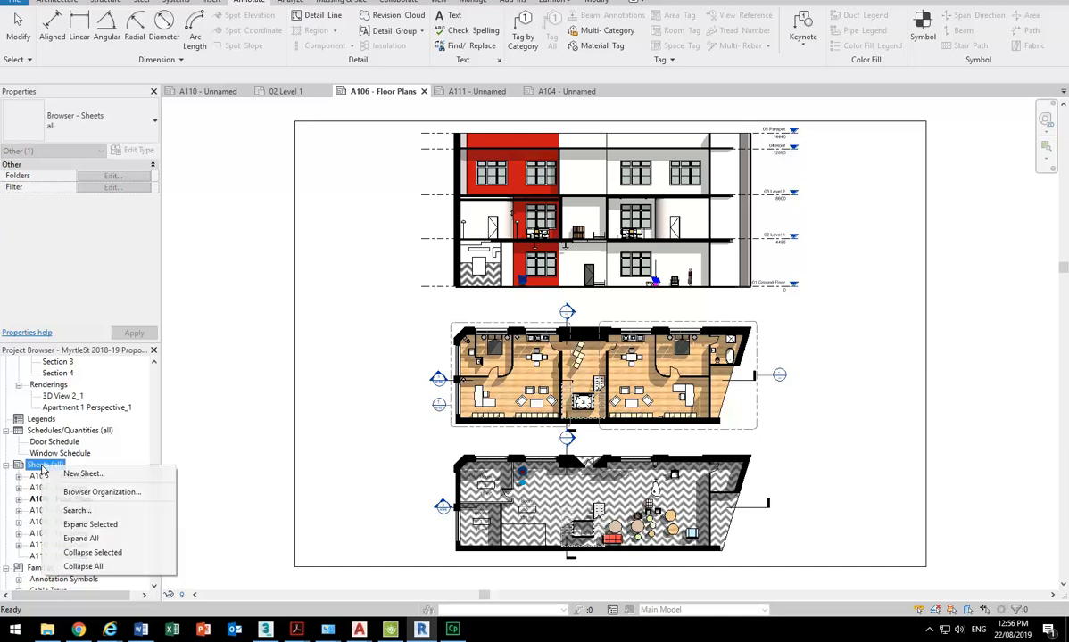
left_click(71, 474)
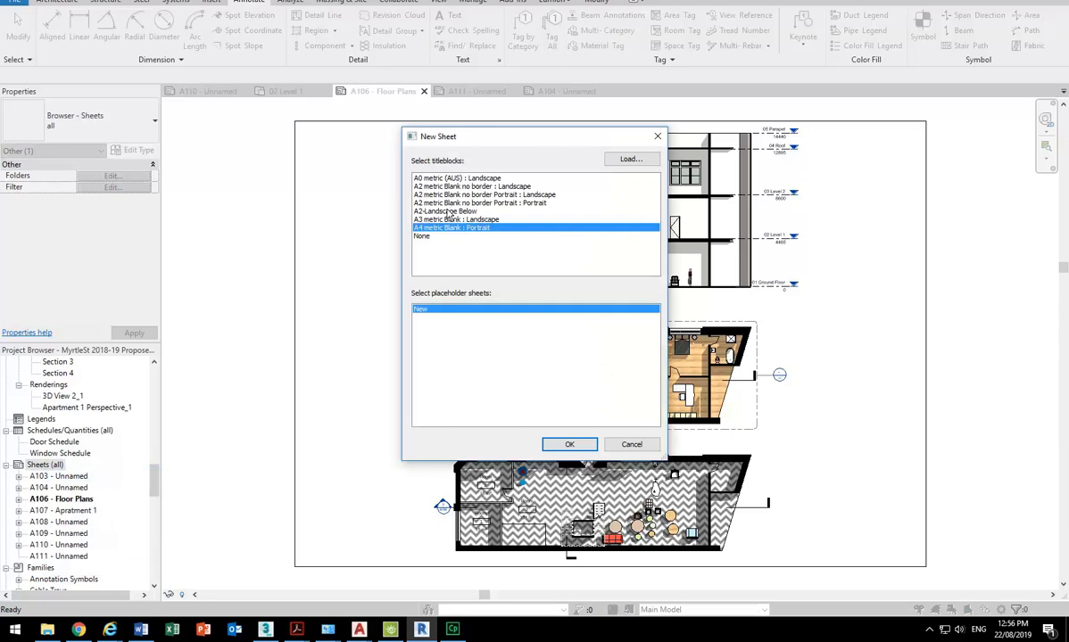
Step: Begin loading a titleblock family and browse to EDU_DC_InteriorDesign > Revit Library > Titleblocks on the StudentResources (P:) drive
left_click(630, 161)
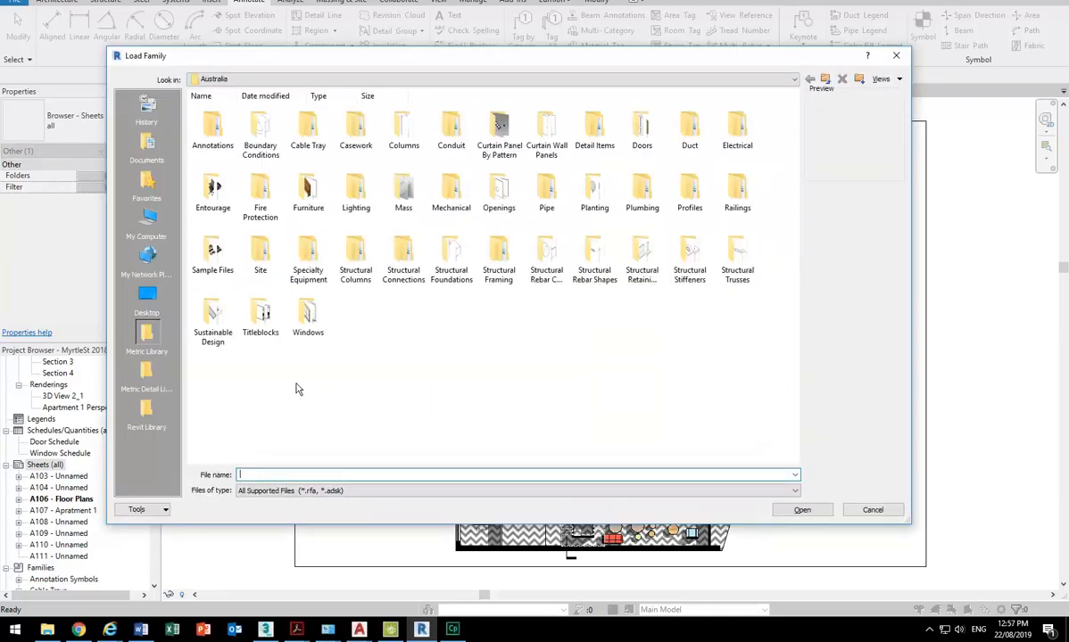
left_click(397, 80)
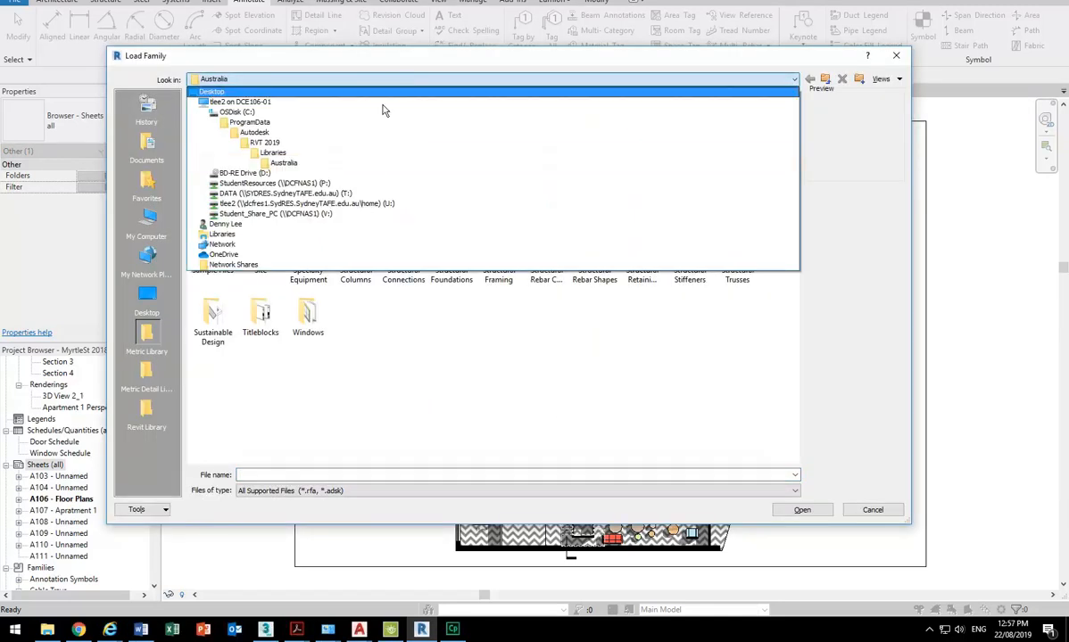
left_click(323, 185)
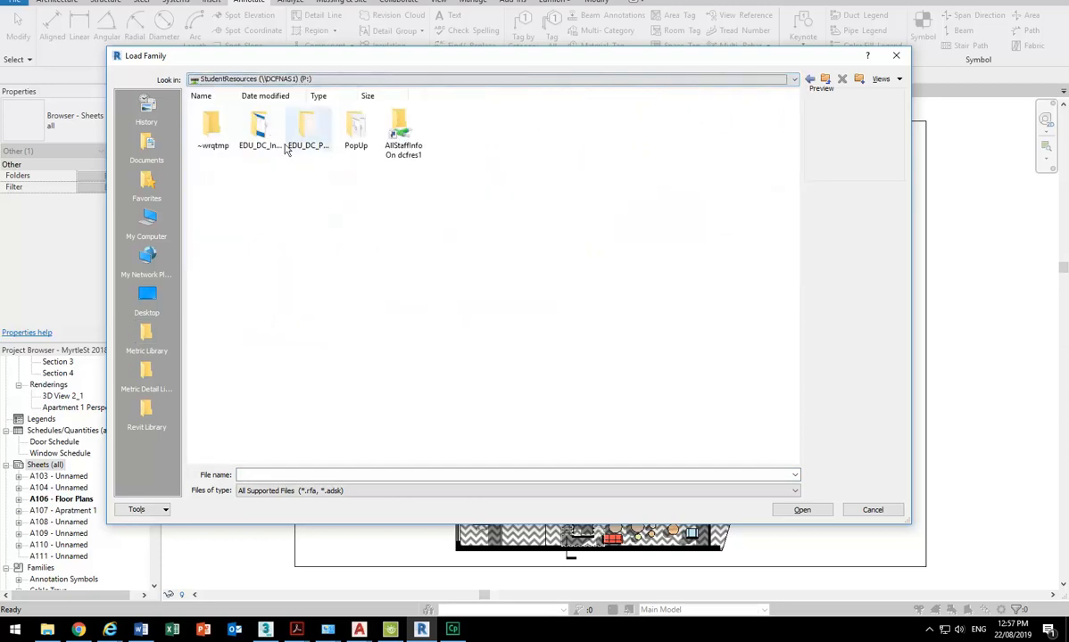
double_click(256, 130)
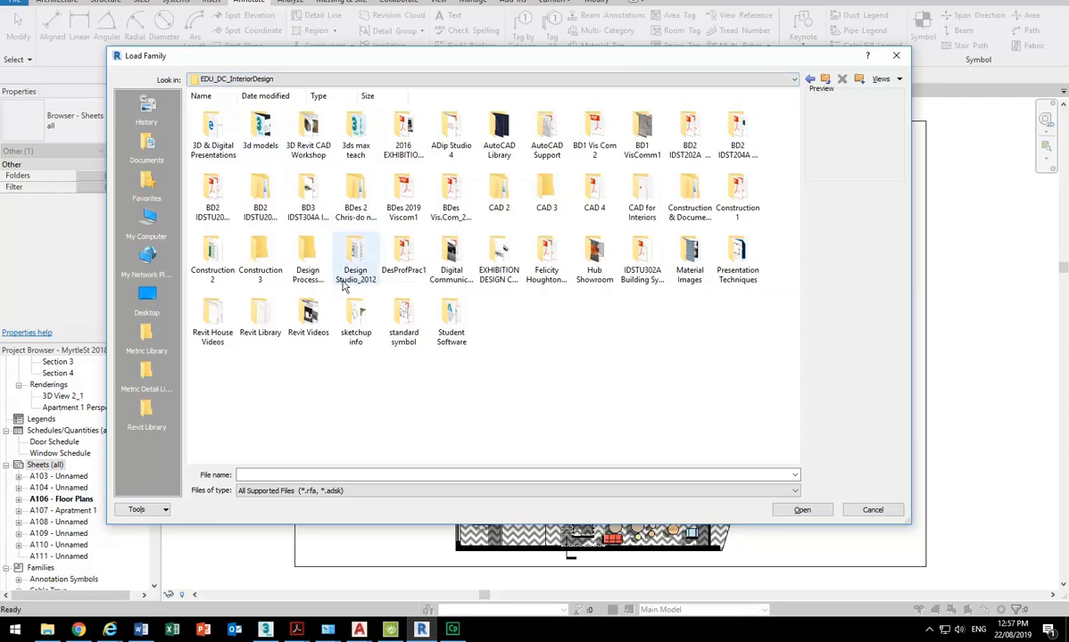
double_click(261, 313)
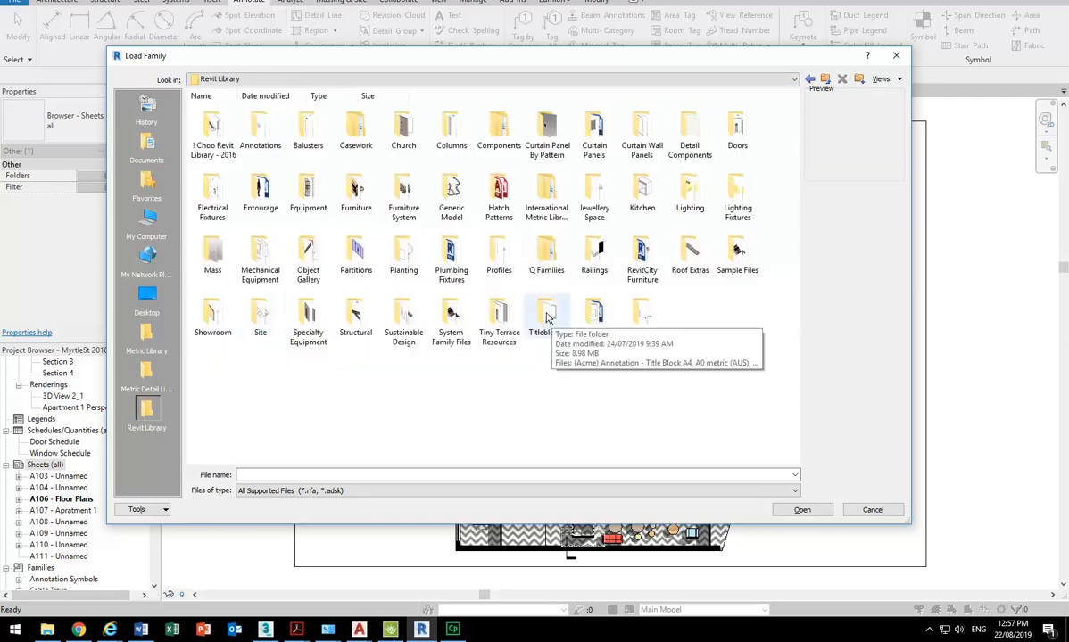
double_click(547, 314)
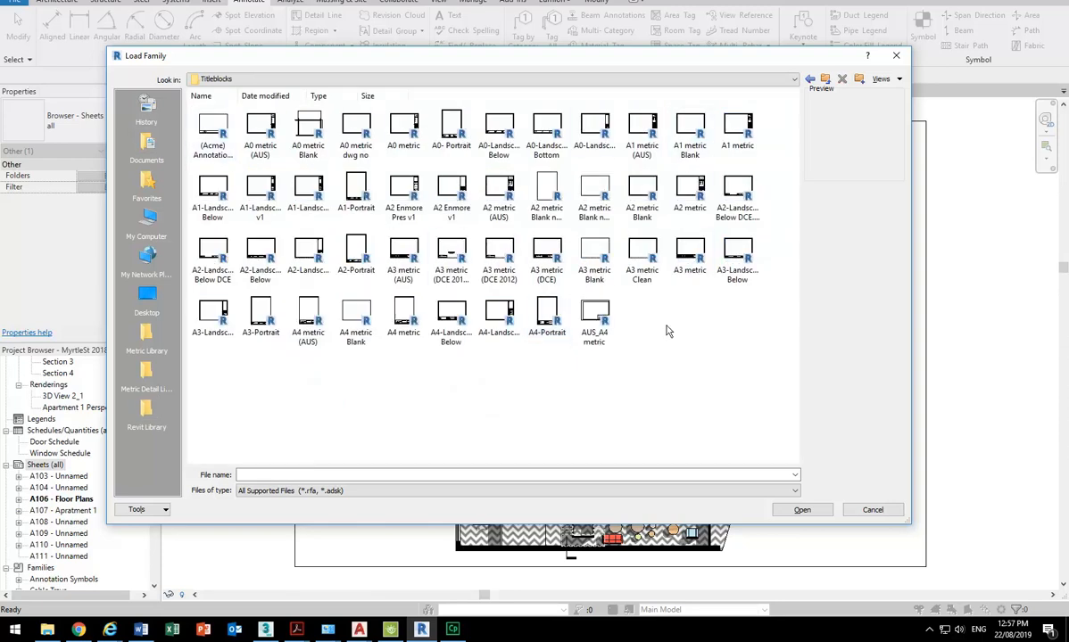
Step: Preview the available A0, A1 and A2 titleblock families, including the Enmore, metric and blank versions
left_click(546, 132)
left_click(595, 132)
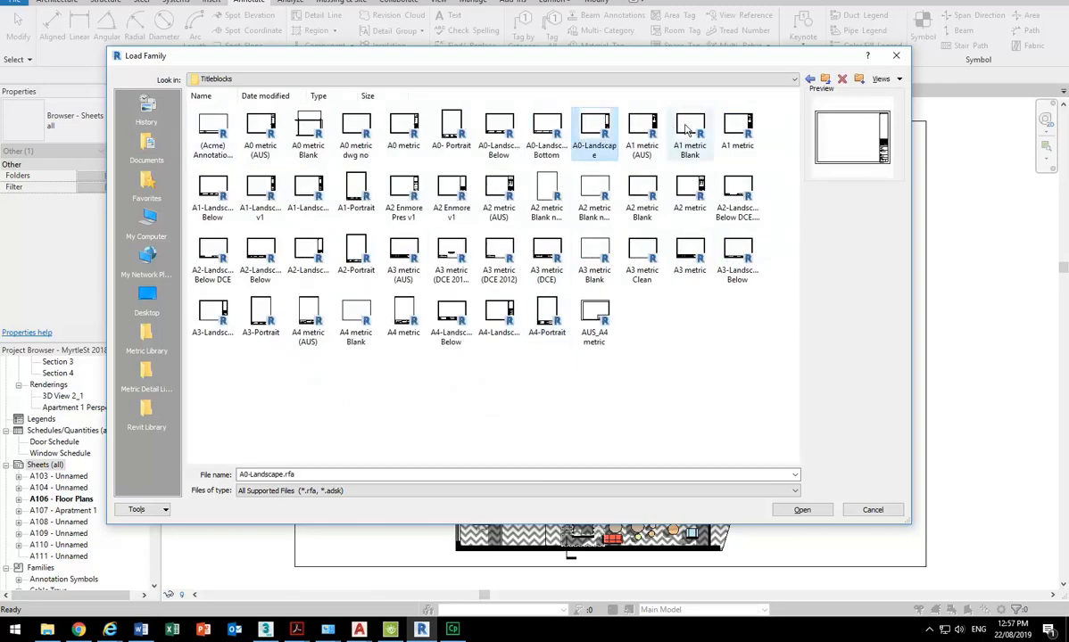
left_click(736, 130)
left_click(213, 189)
left_click(403, 189)
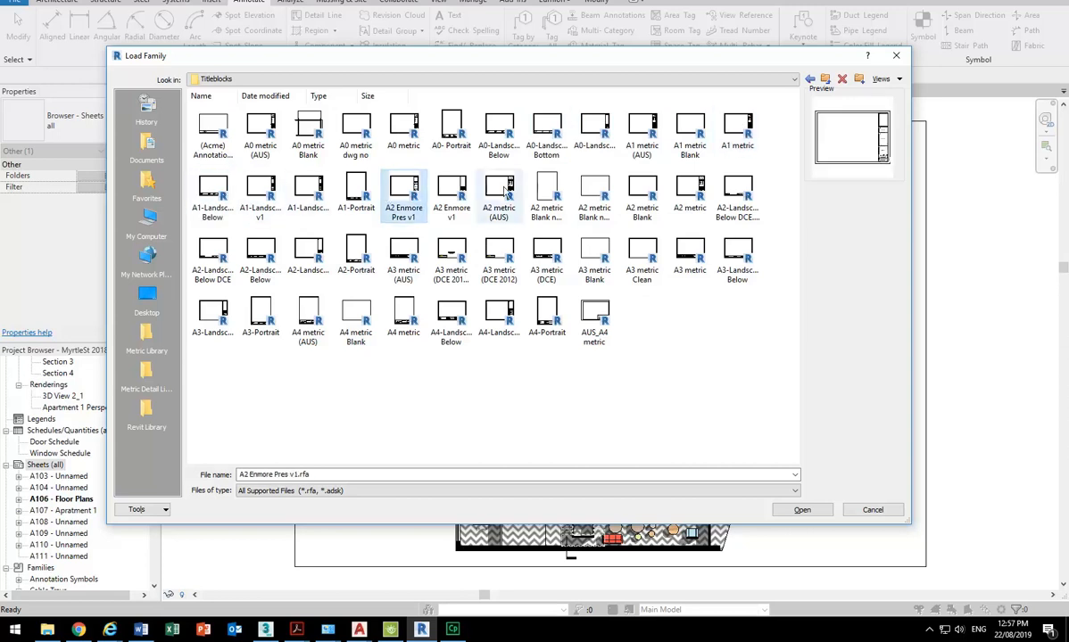
left_click(451, 189)
left_click(499, 189)
left_click(546, 189)
left_click(594, 189)
left_click(643, 189)
left_click(690, 189)
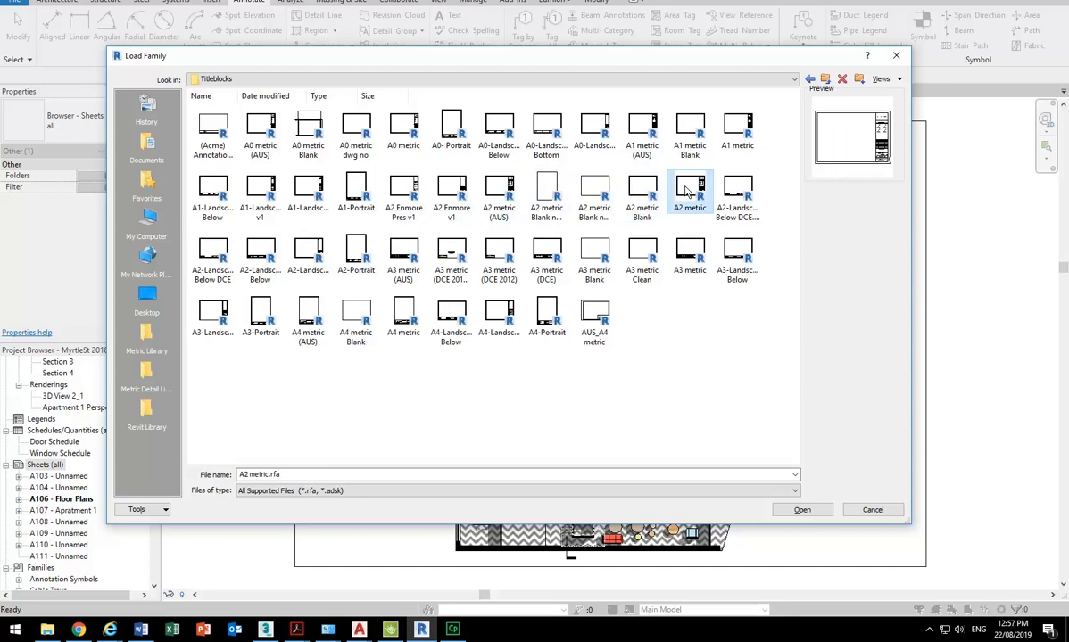
left_click(738, 190)
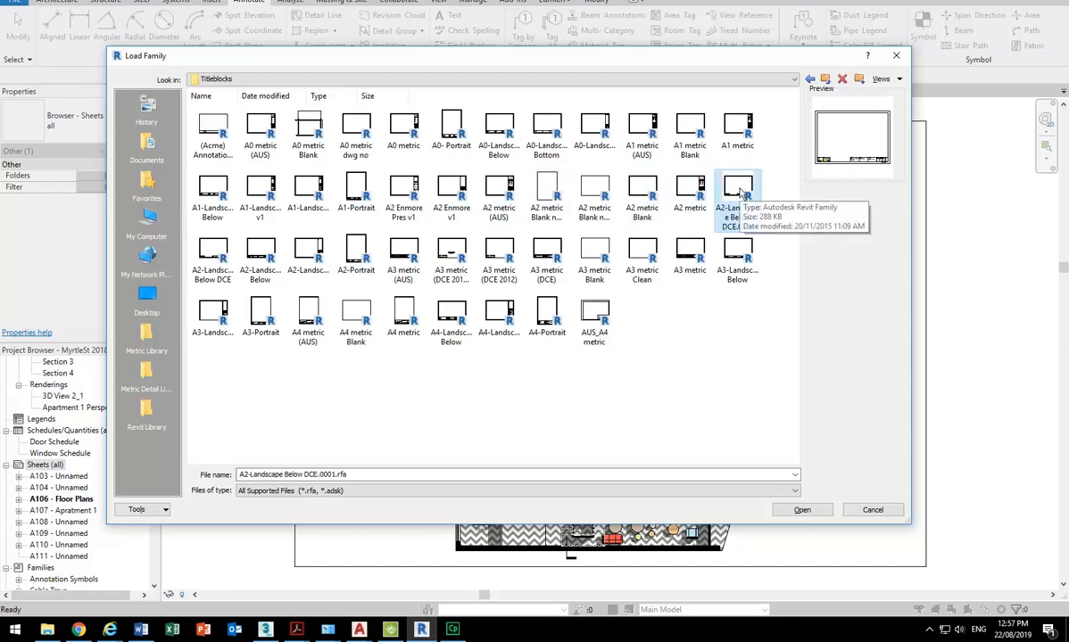
Step: Compare the previews of the A2 metric (AUS), A2 Enmore v1 and A2-Landscape Below DCE.0001 titleblocks
left_click(499, 190)
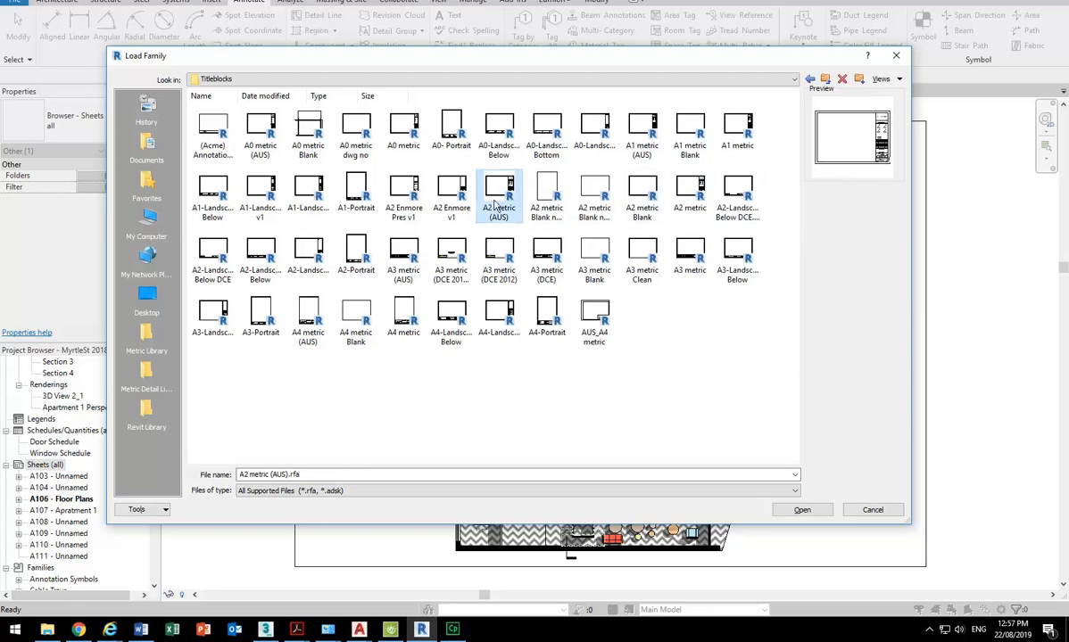
left_click(451, 190)
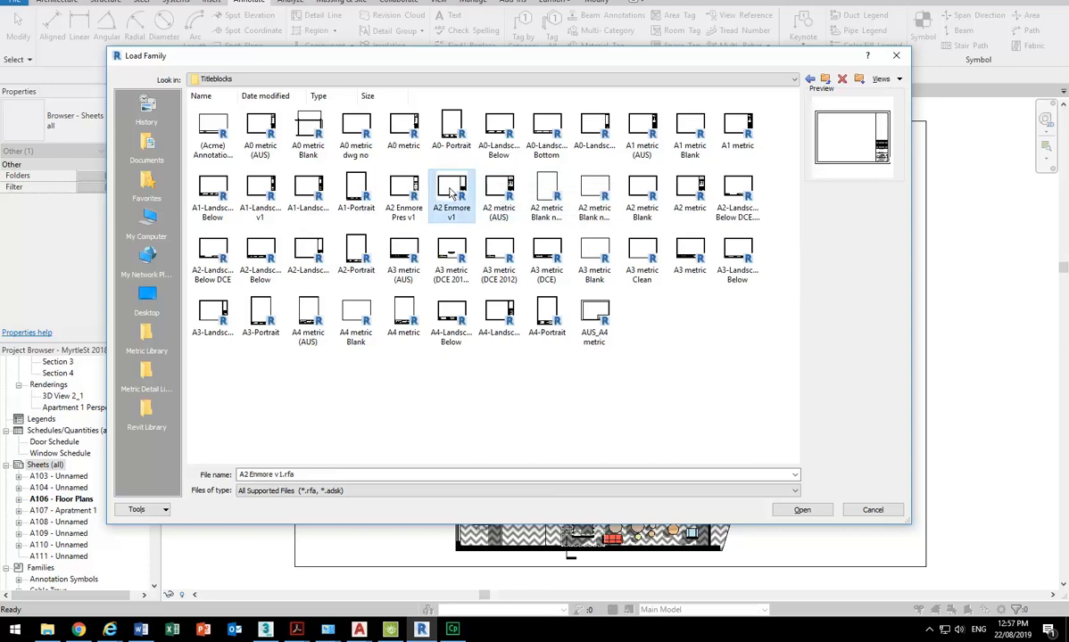
left_click(497, 190)
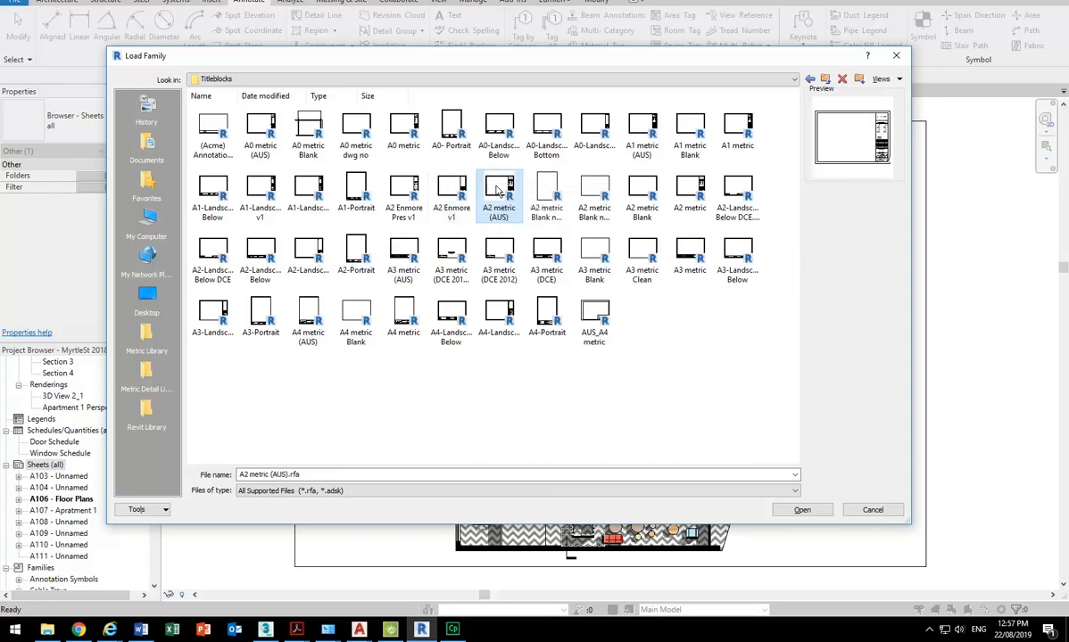
left_click(746, 190)
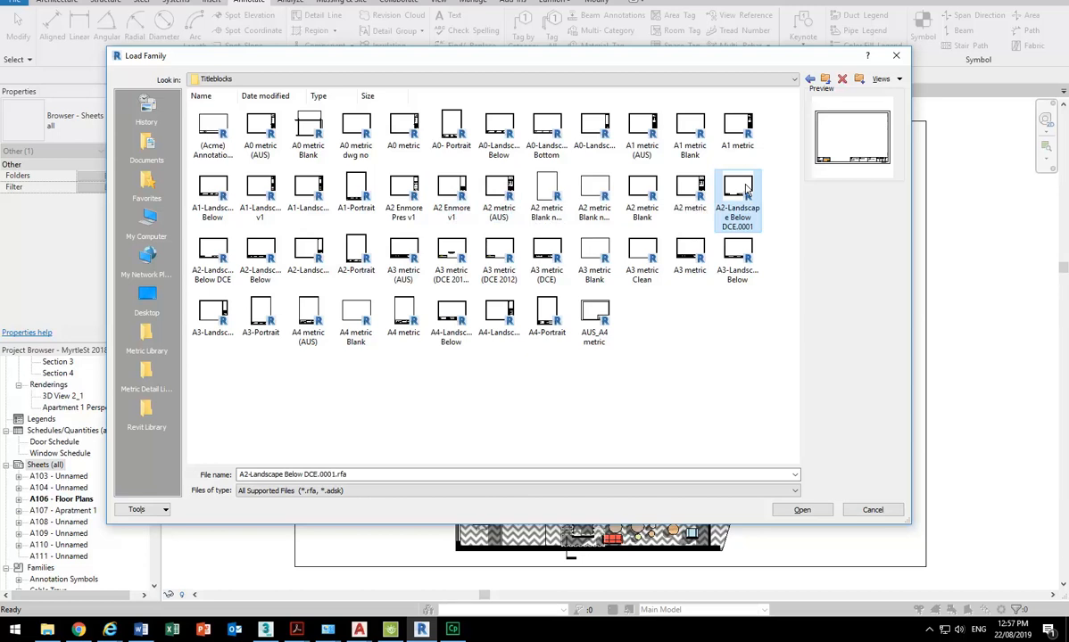
Step: Compare the previews of the A2-Landscape Below DCE, A2-Landscape Below and other A2 landscape and portrait titleblocks
left_click(214, 252)
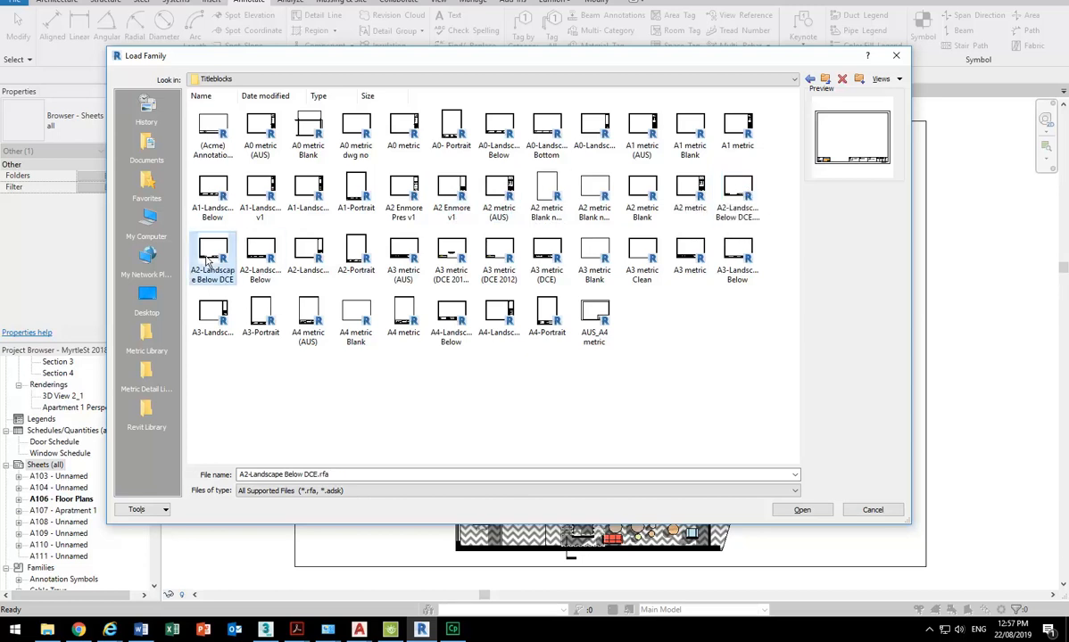
left_click(261, 254)
left_click(306, 250)
left_click(356, 257)
left_click(307, 254)
left_click(260, 254)
left_click(217, 256)
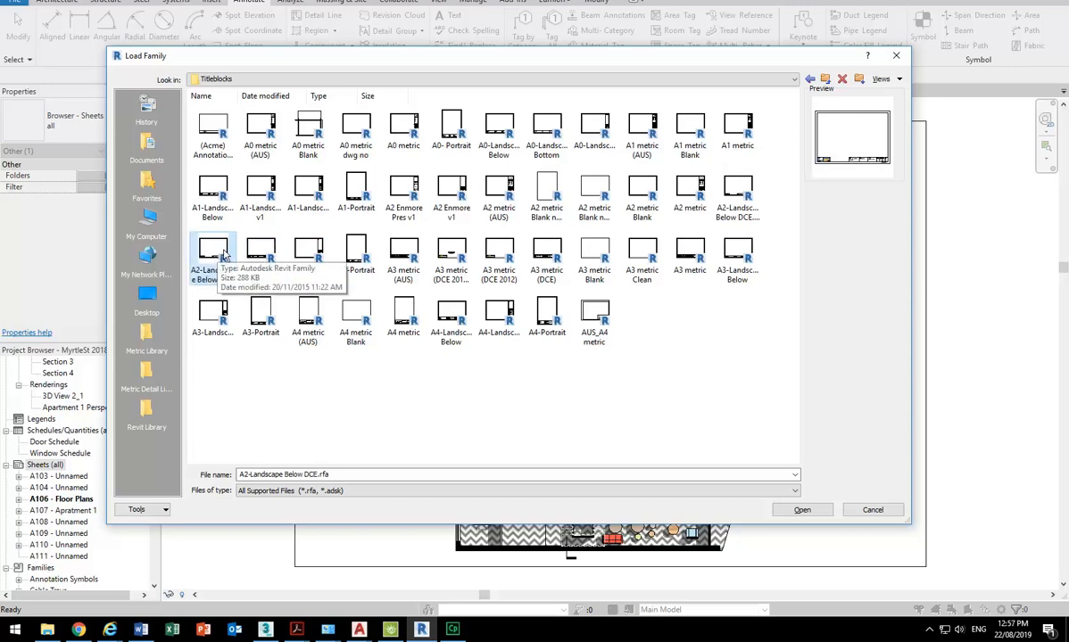
left_click(265, 257)
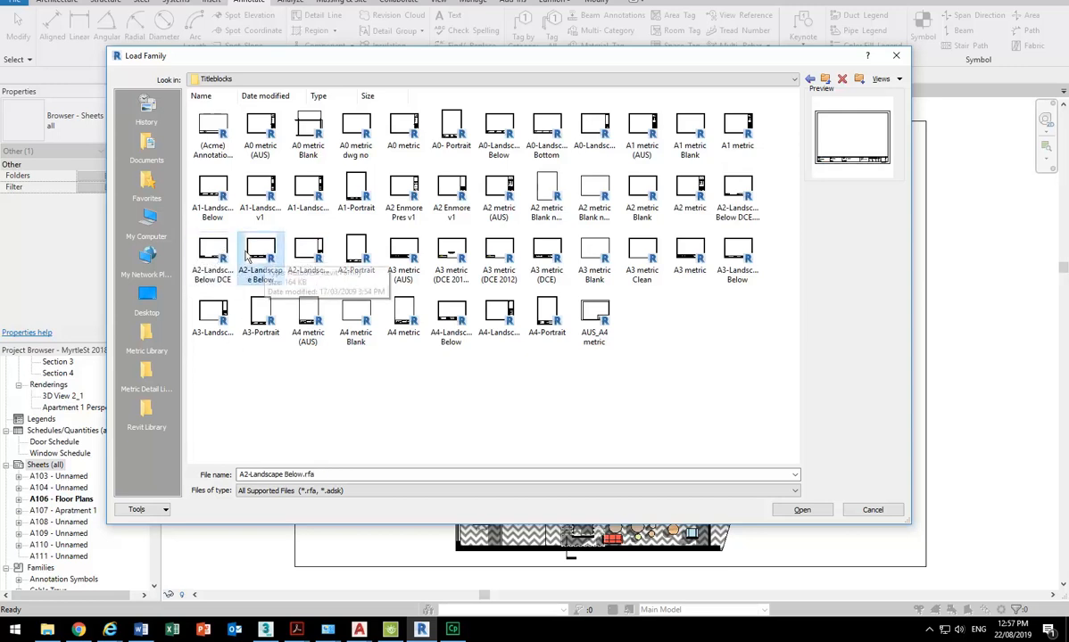
left_click(213, 255)
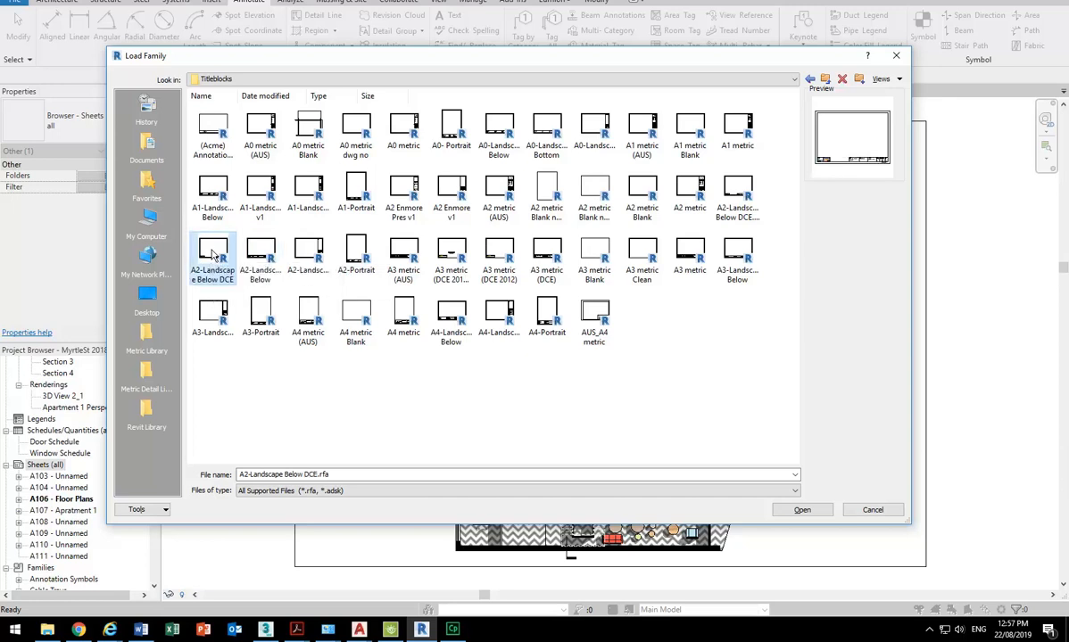
left_click(269, 258)
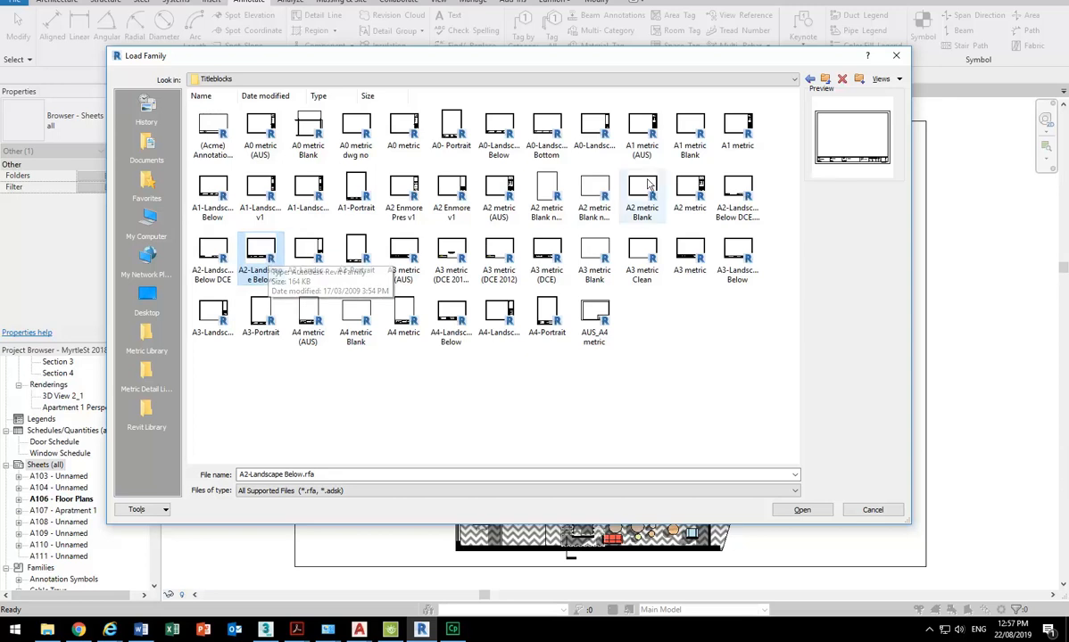
left_click(214, 259)
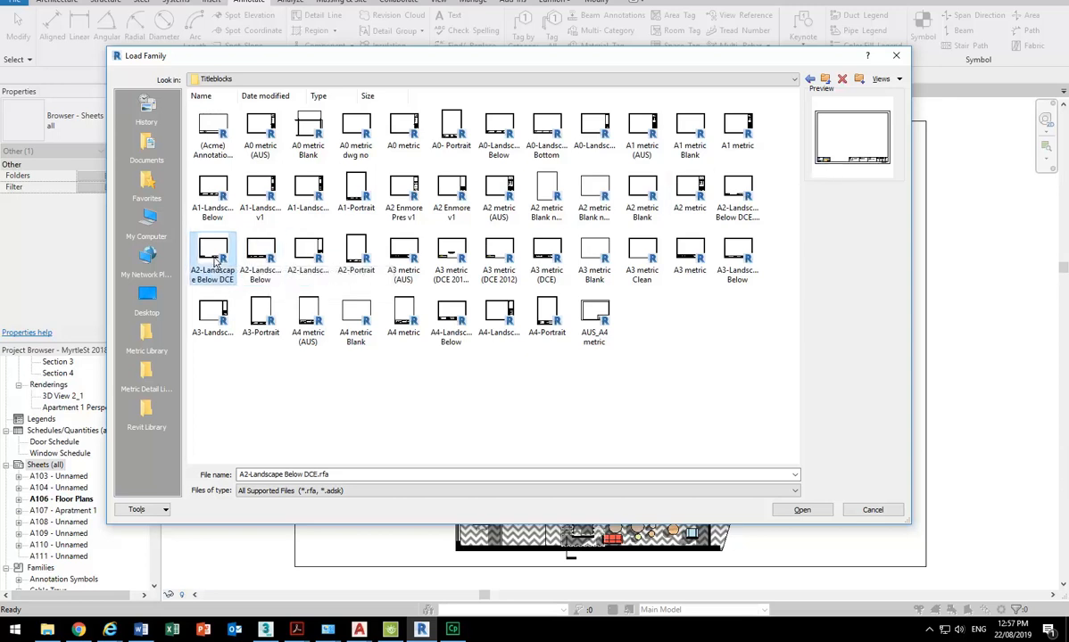
left_click(738, 185)
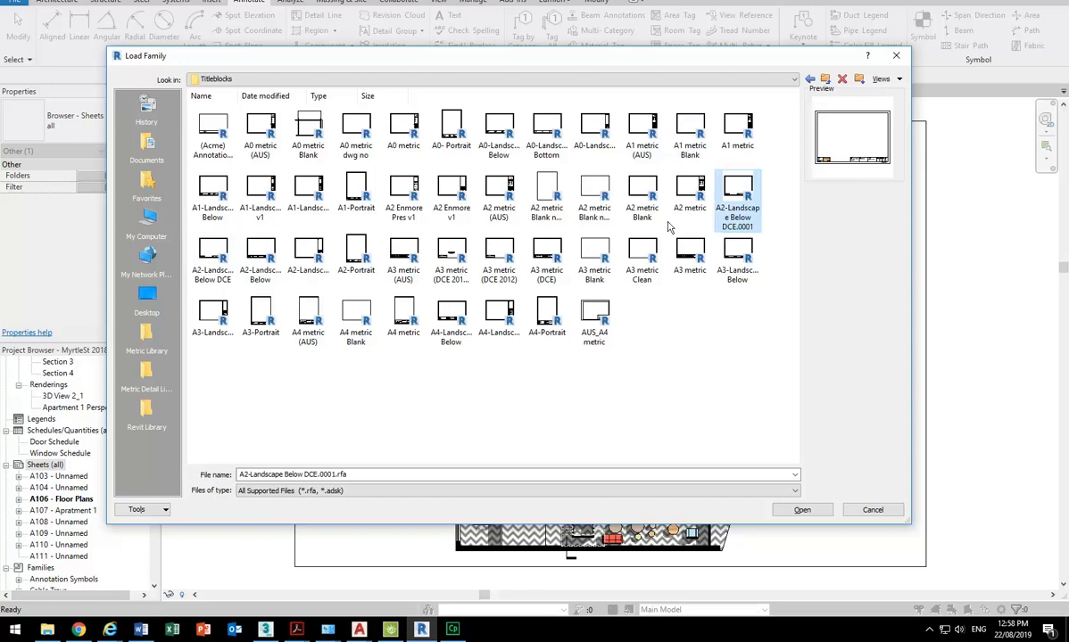
left_click(211, 250)
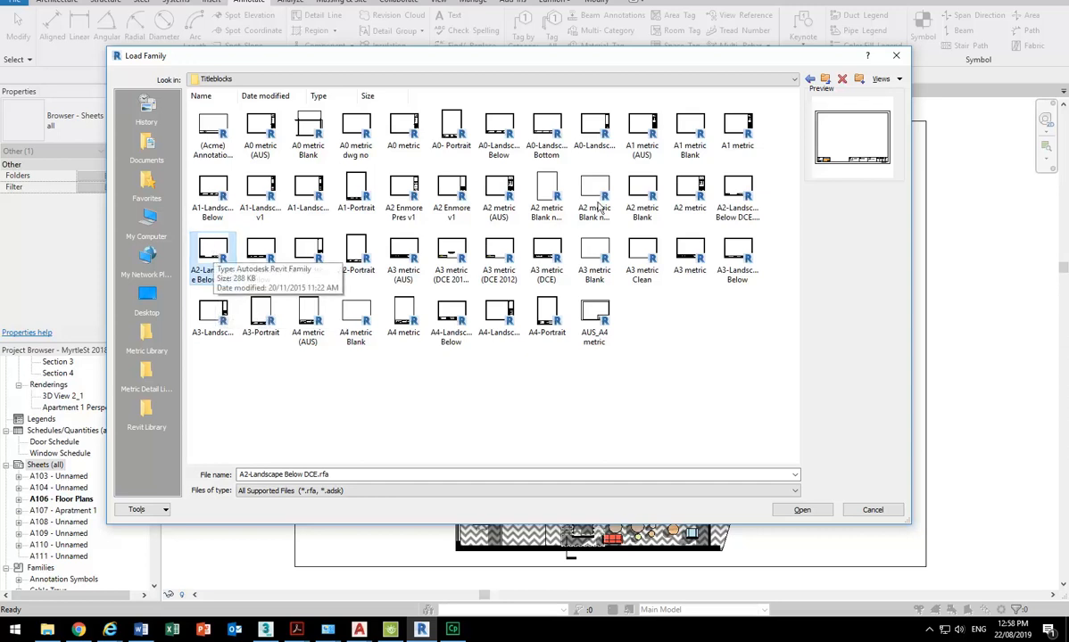
Step: Load the A2-Landscape Below titleblock family and create the new sheet with it
left_click(271, 253)
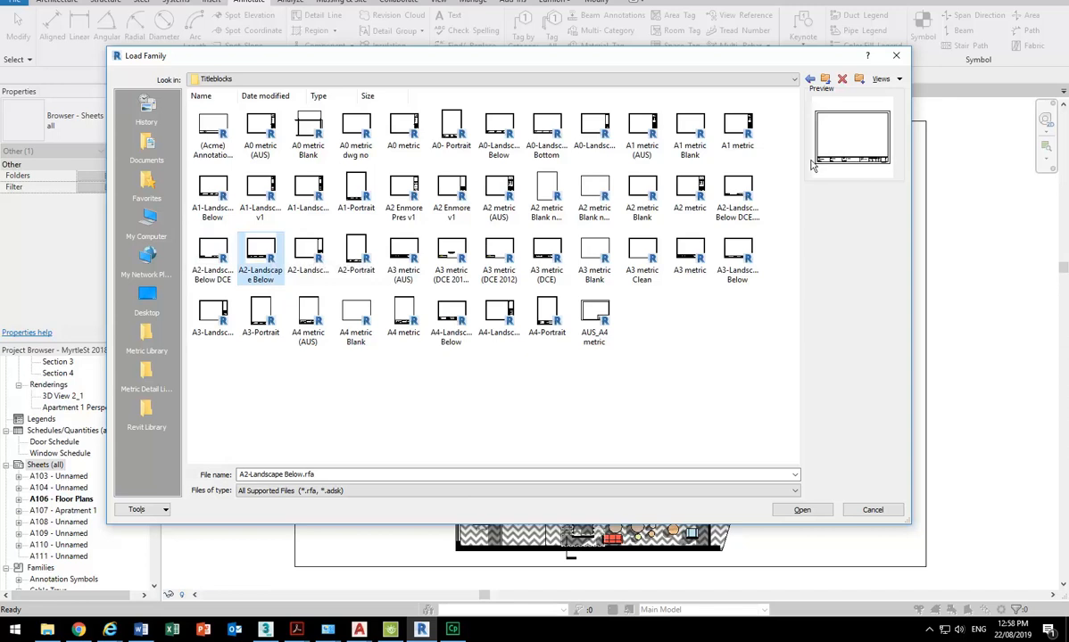
double_click(258, 265)
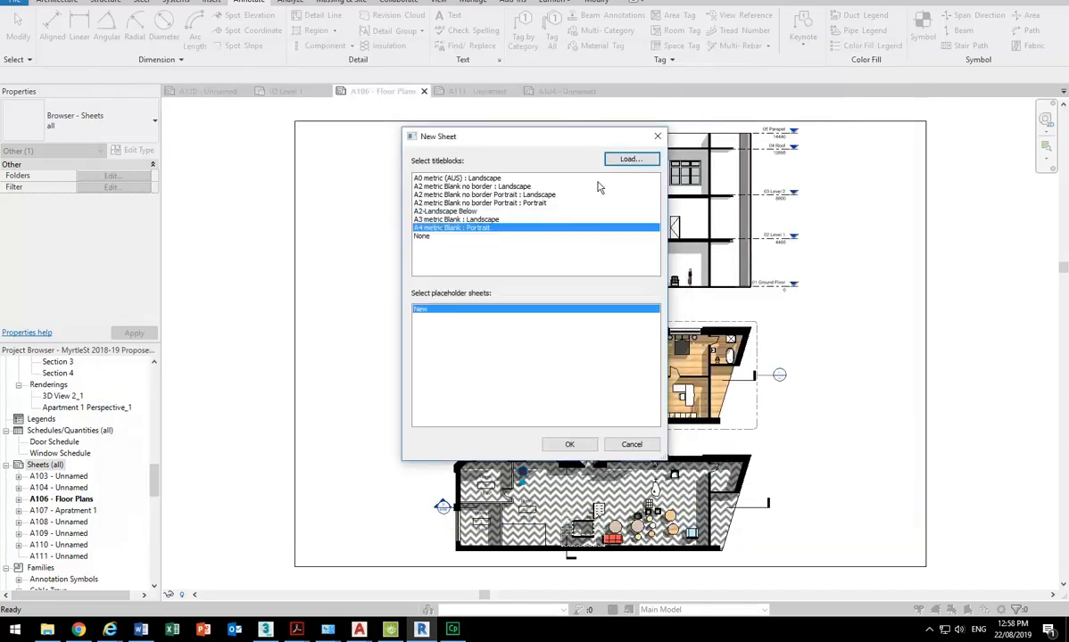
left_click(454, 211)
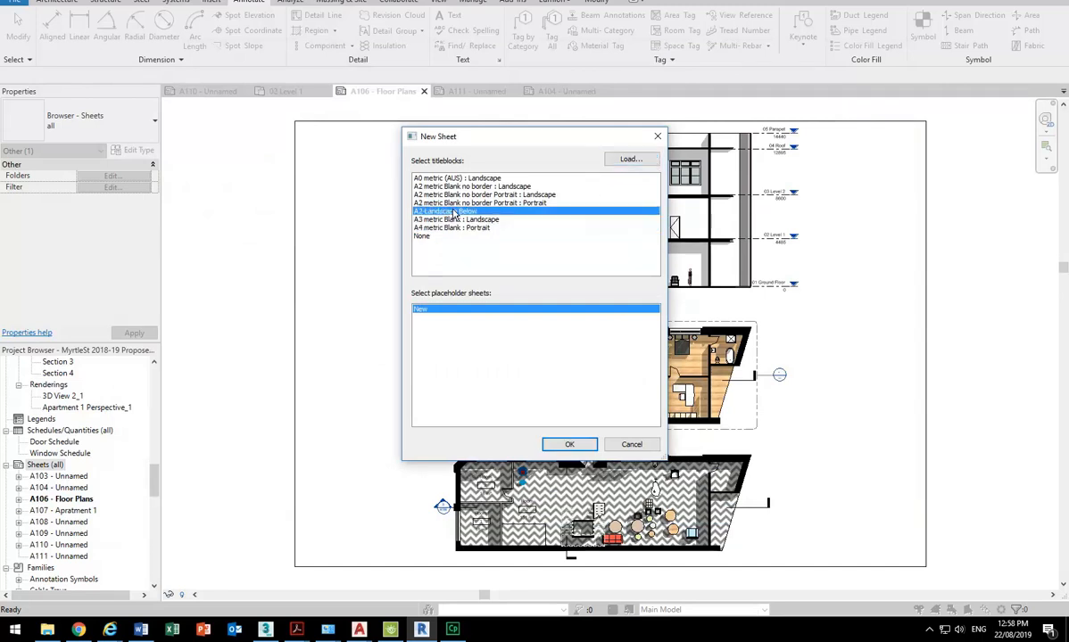
left_click(569, 445)
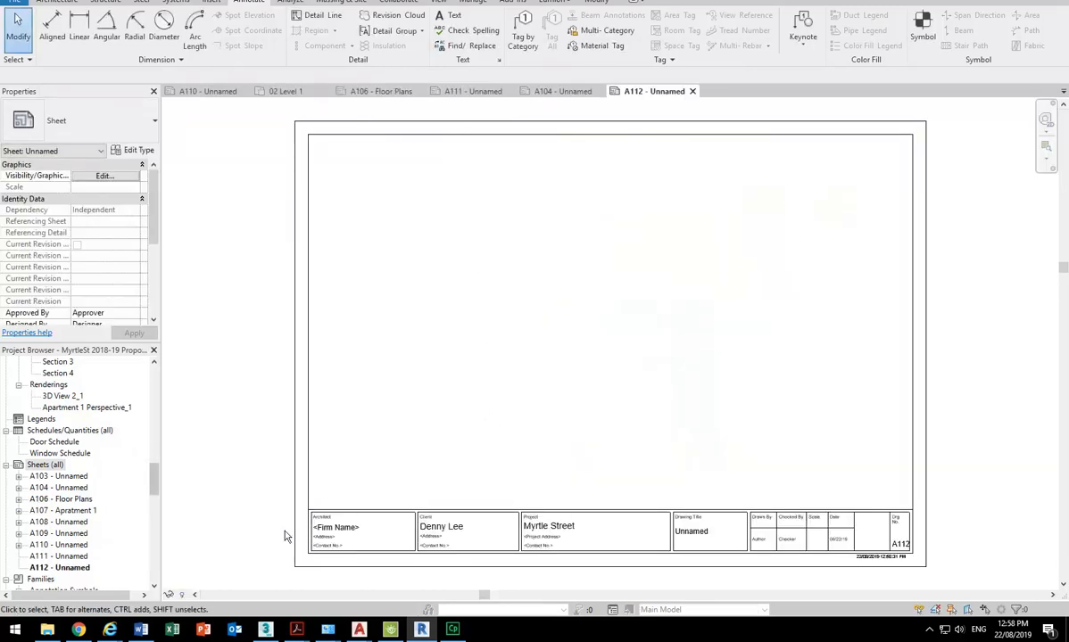
Step: Select the new sheet's title block and examine its architect, client and project fields, opening the client name for editing without changing it
middle_click_drag(333, 526, 343, 460)
middle_click_drag(554, 368, 518, 419)
left_click(417, 521)
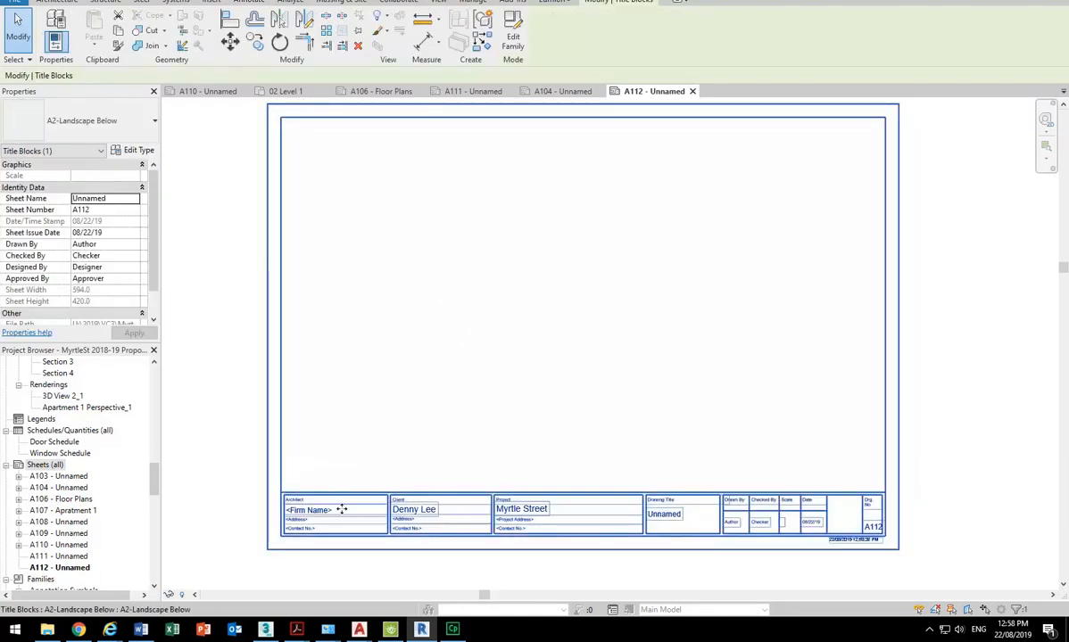
scroll(429, 493, "up", 3)
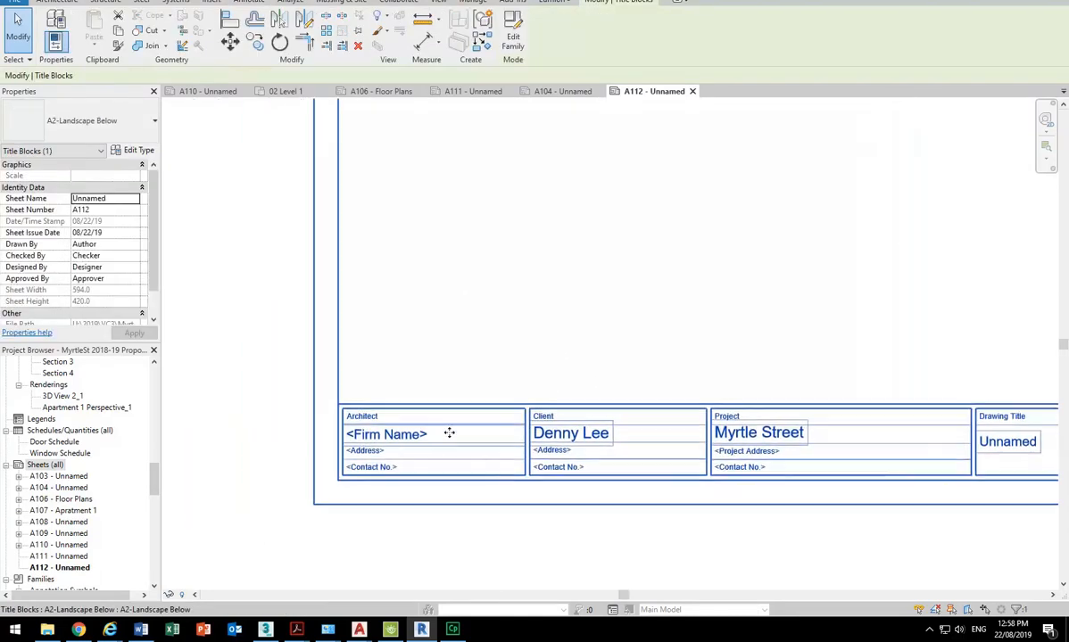
scroll(346, 433, "up", 2)
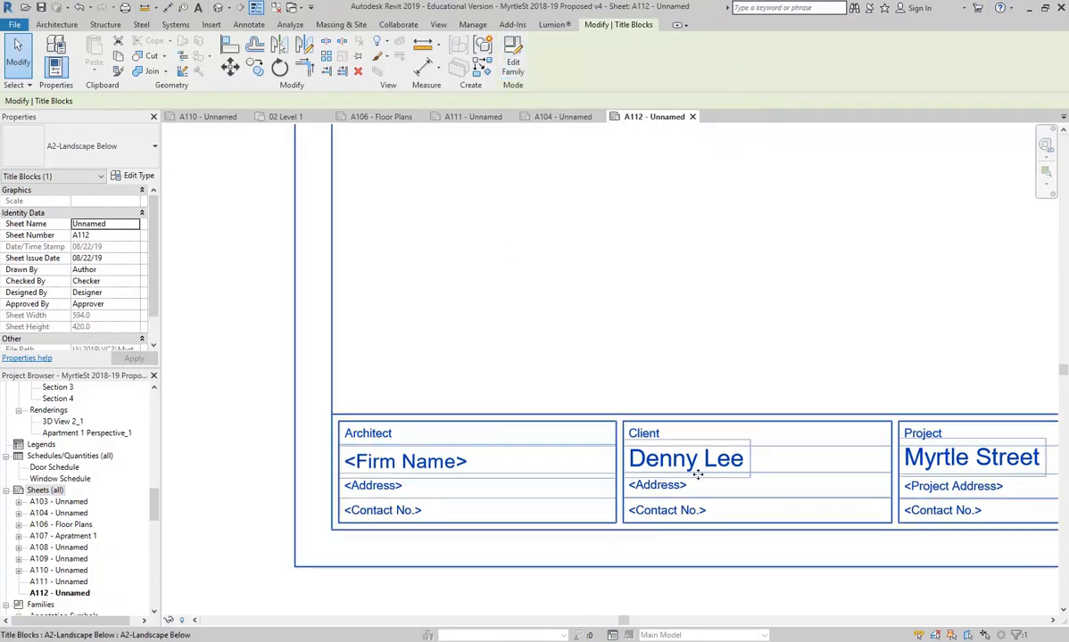
left_click(670, 460)
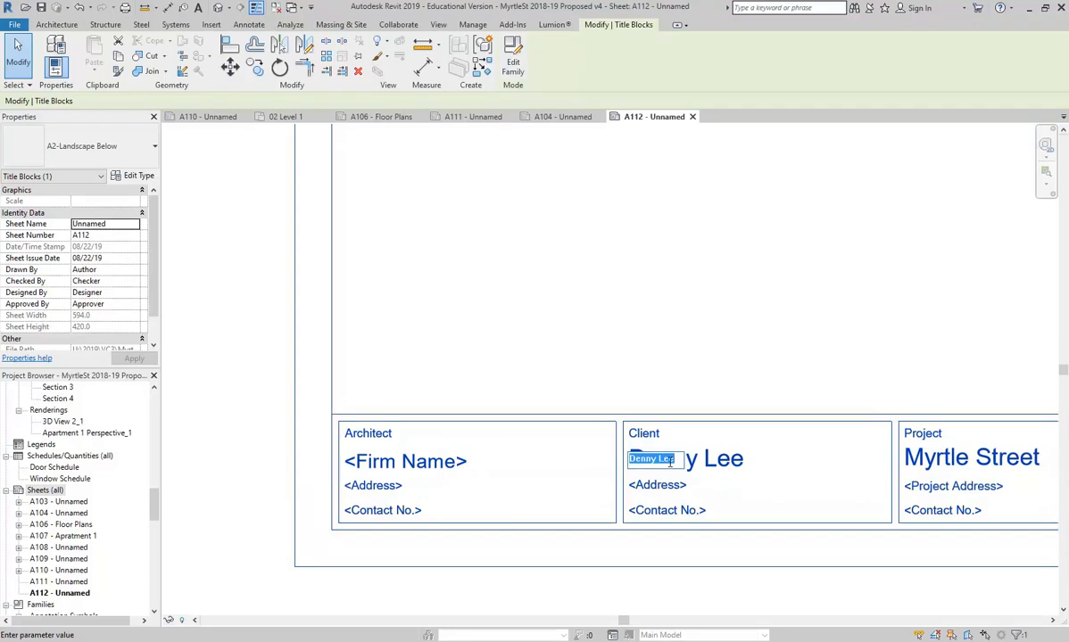
key("Escape")
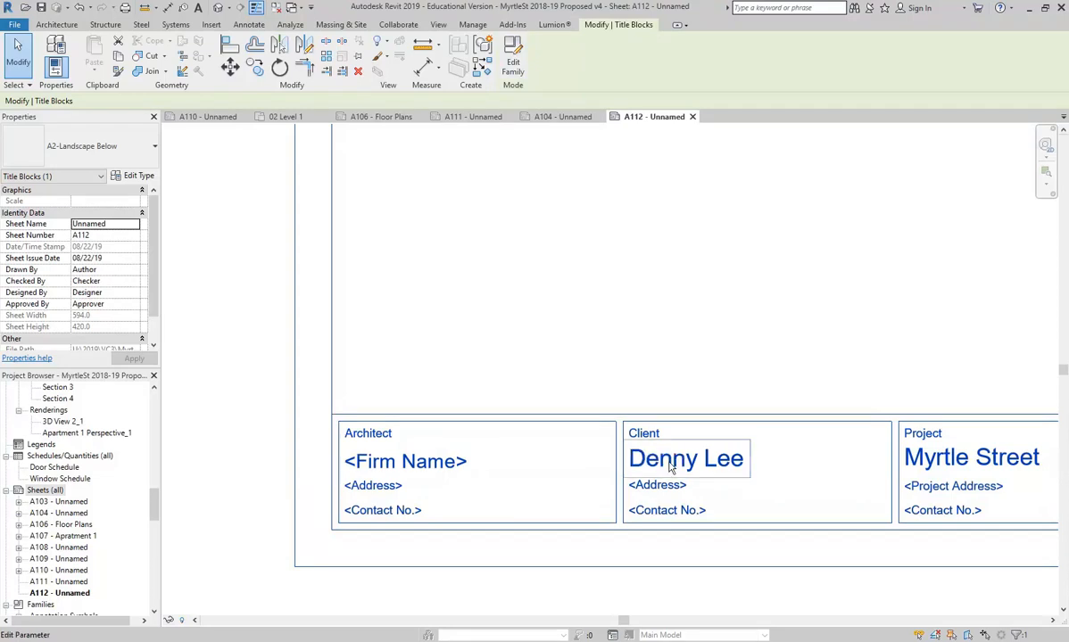
middle_click_drag(670, 464, 514, 446)
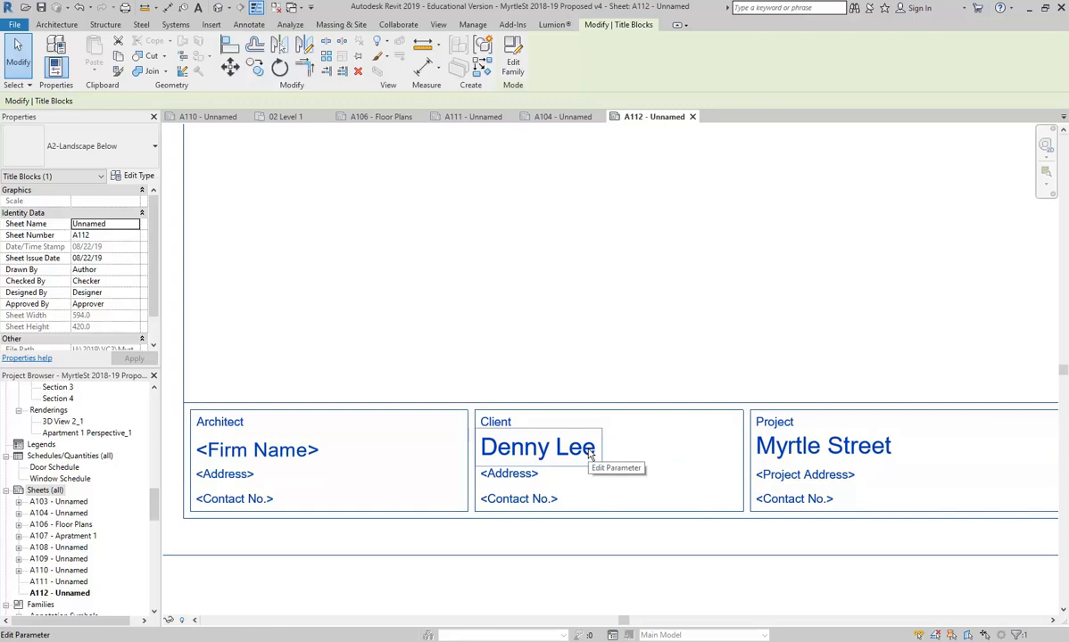
Step: Set the drawing title in the title block to "Apartment 1 Floor Plan"
middle_click_drag(765, 382, 482, 355)
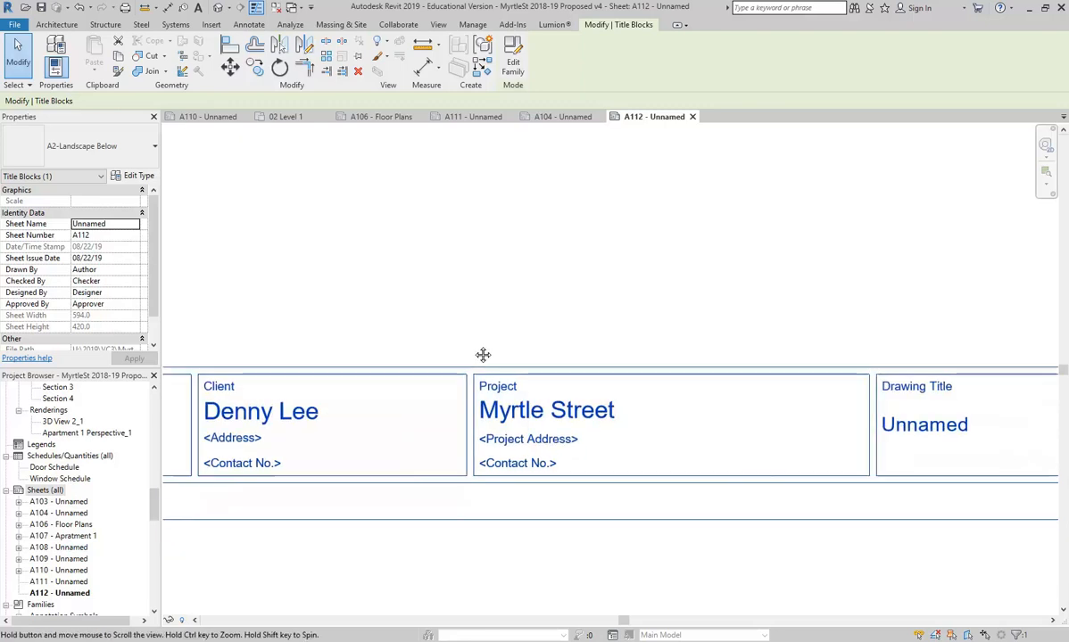
left_click(509, 409)
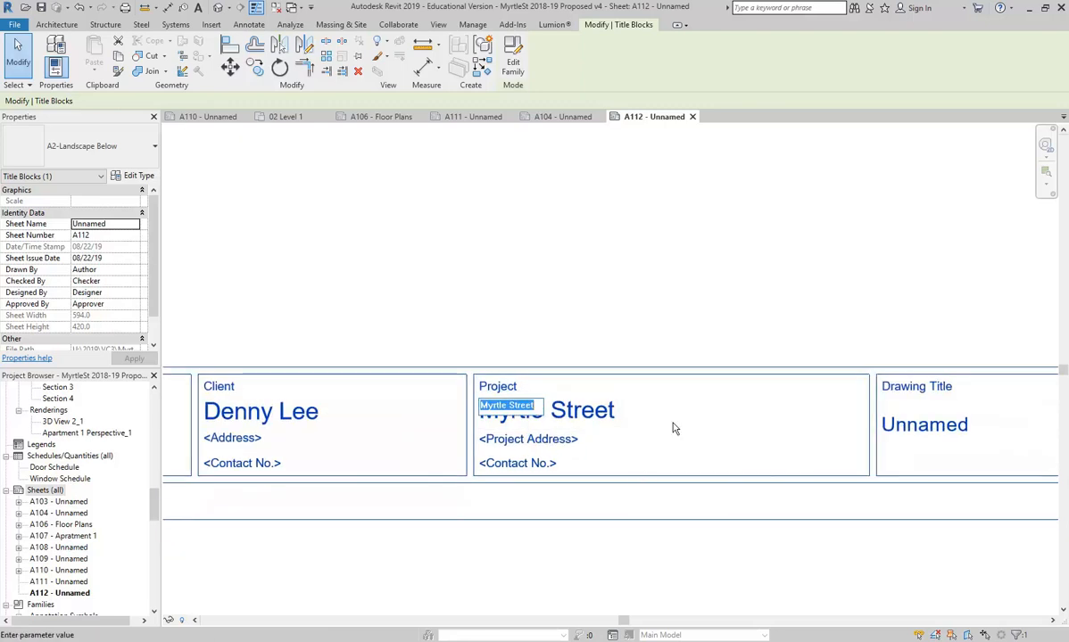
middle_click_drag(622, 317, 277, 342)
left_click(549, 448)
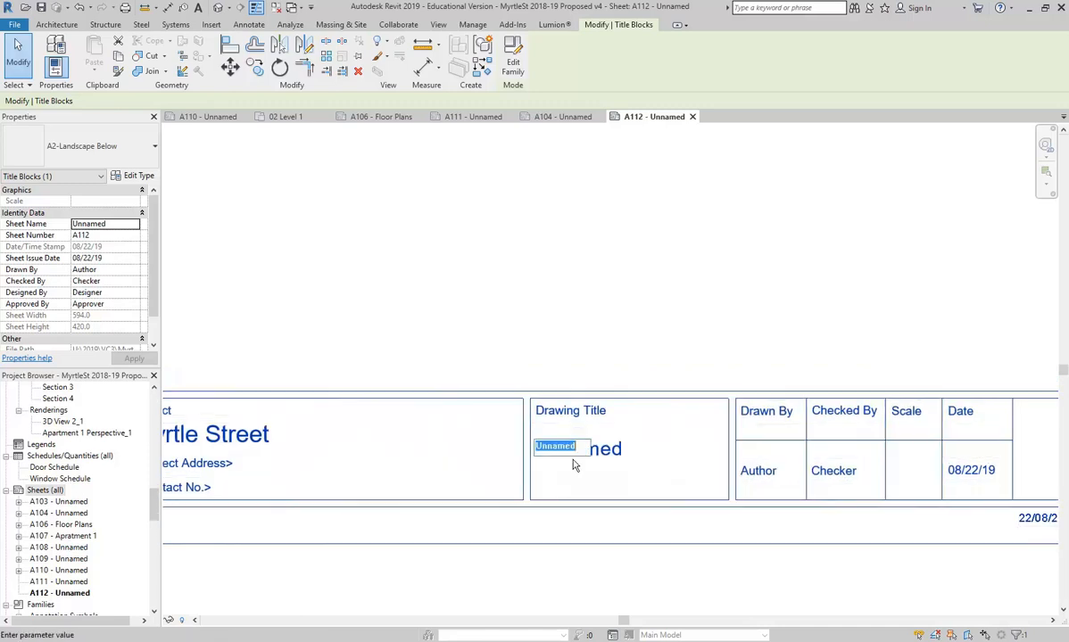
type("Apartment 1 Floor Plan")
key("Return")
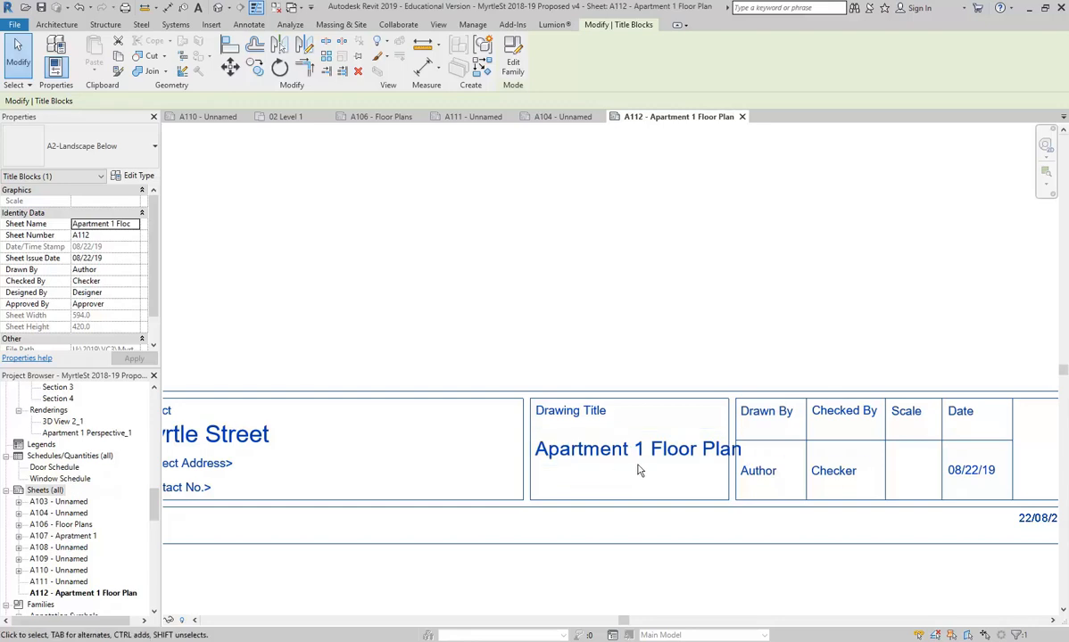
Step: Replace "Apartment" with "Unit" in the drawing title so it reads "Unit 1 Floor Plan"
scroll(628, 472, "up", 2)
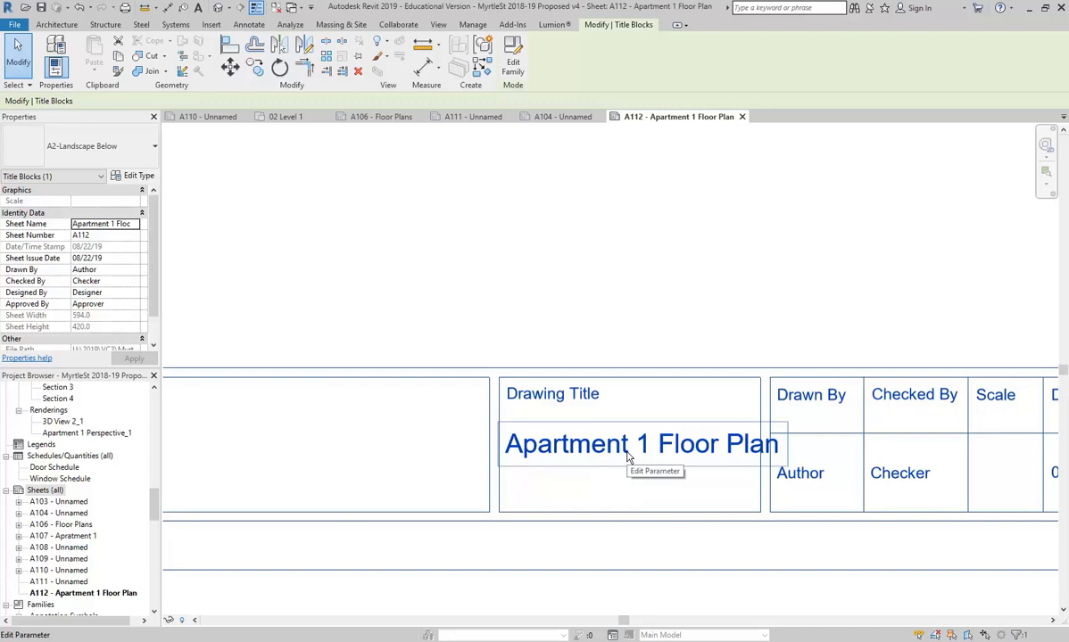
left_click(605, 442)
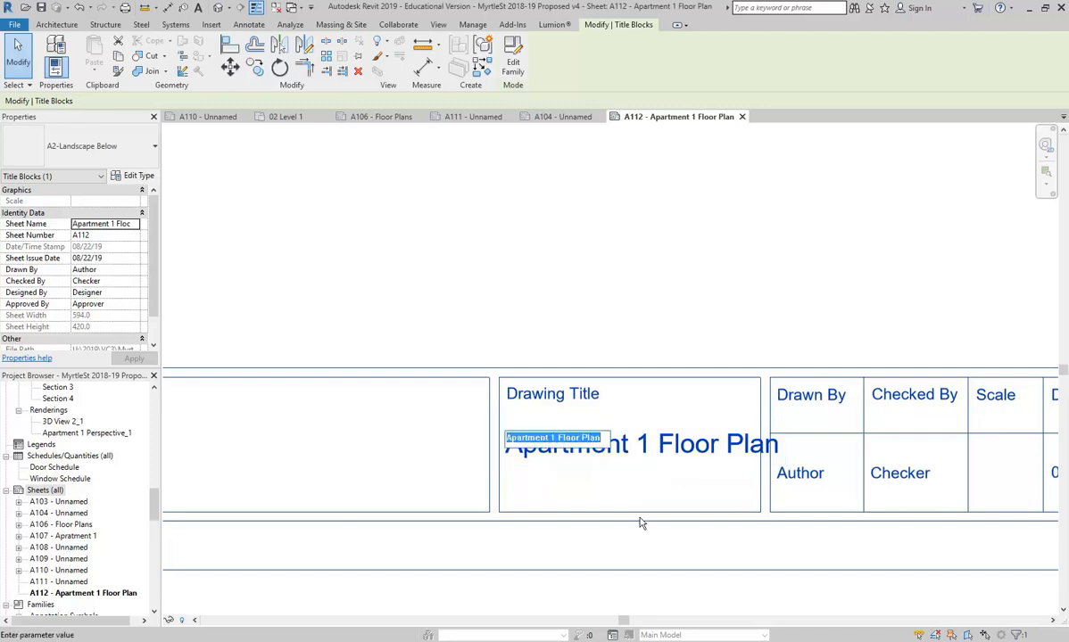
left_click_drag(548, 438, 536, 438)
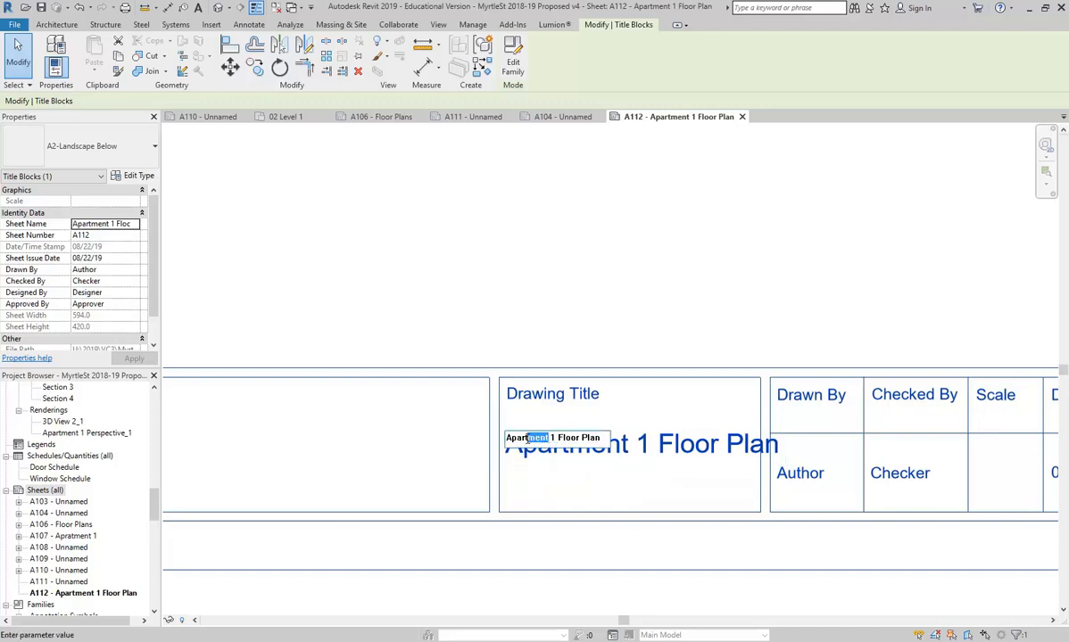
key("BackSpace")
key("BackSpace")
key("BackSpace")
key("BackSpace")
key("BackSpace")
key("BackSpace")
type("Unit")
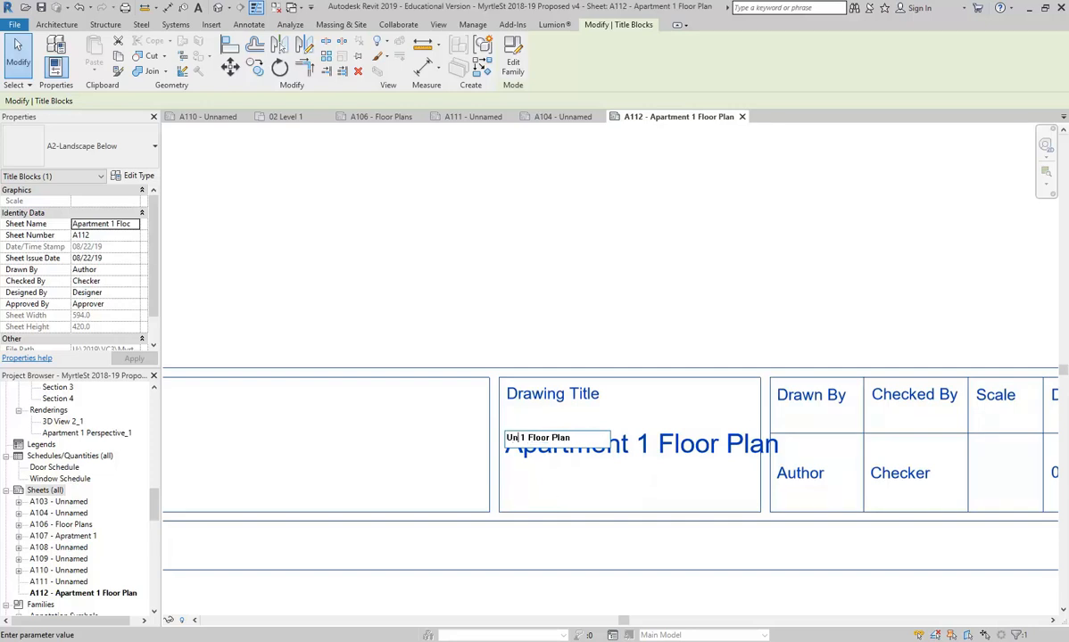
left_click(552, 503)
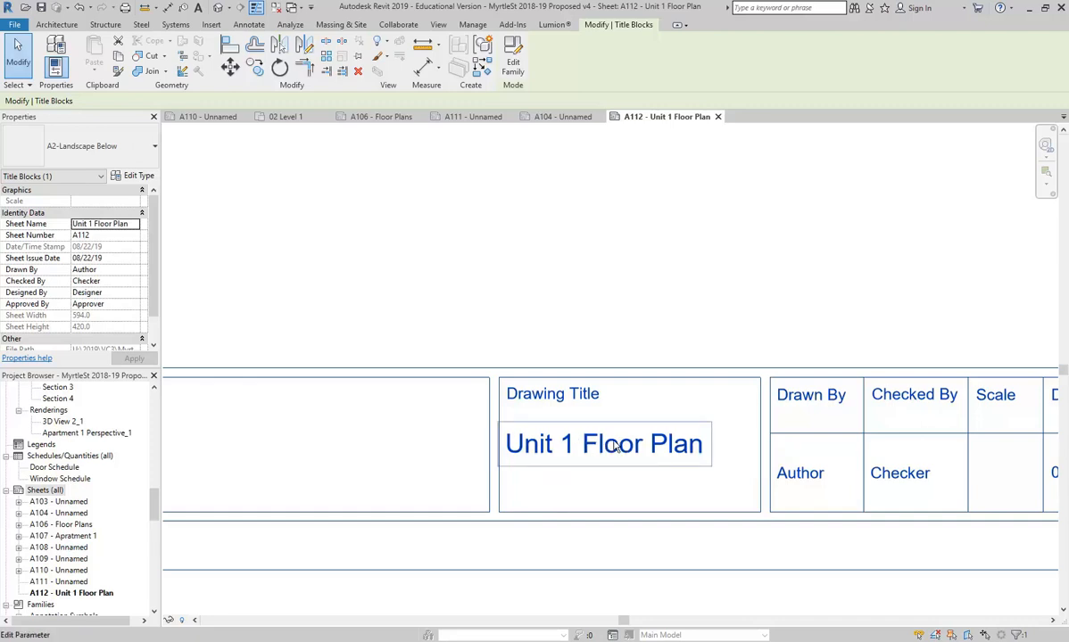
Step: Try to enter a different drawing number in the title block and deselect the title block
middle_click_drag(677, 377, 384, 450)
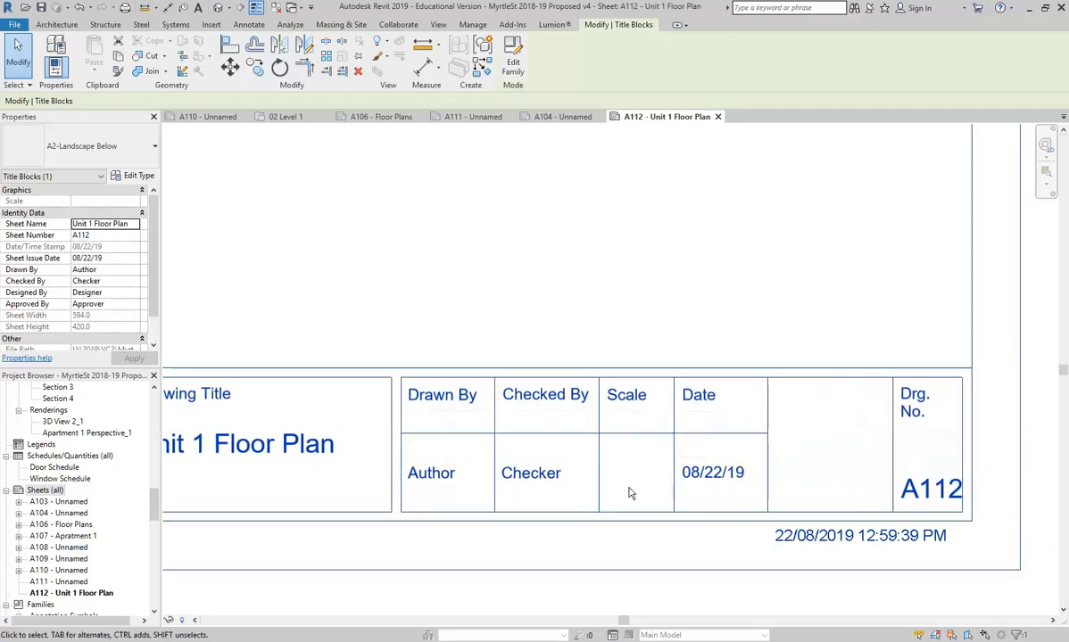
left_click(929, 488)
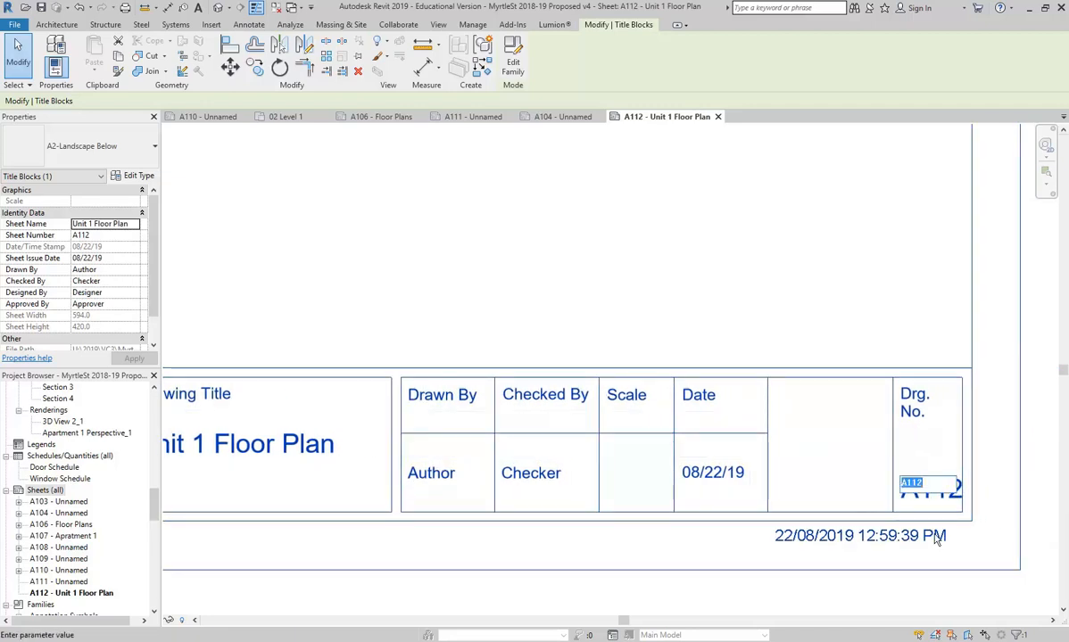
key("BackSpace")
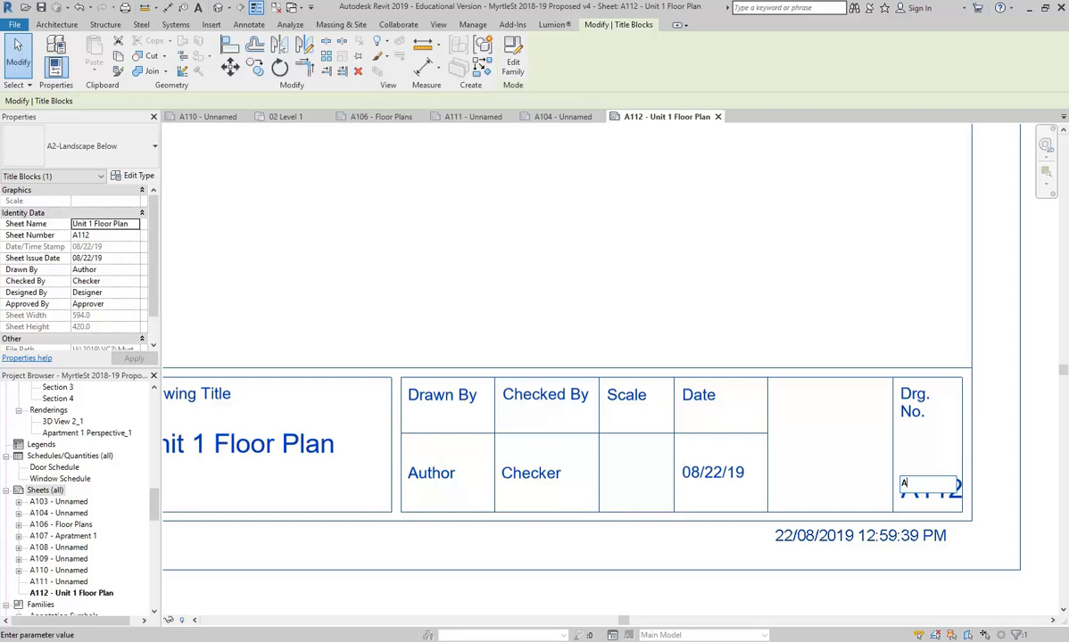
type("A112")
key("Return")
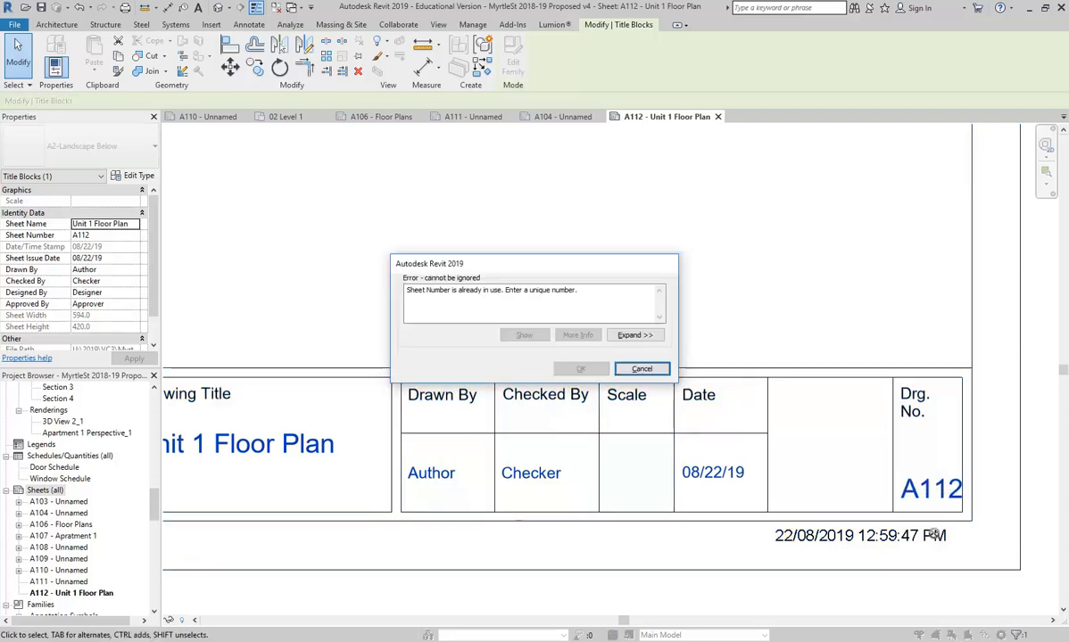
left_click(662, 373)
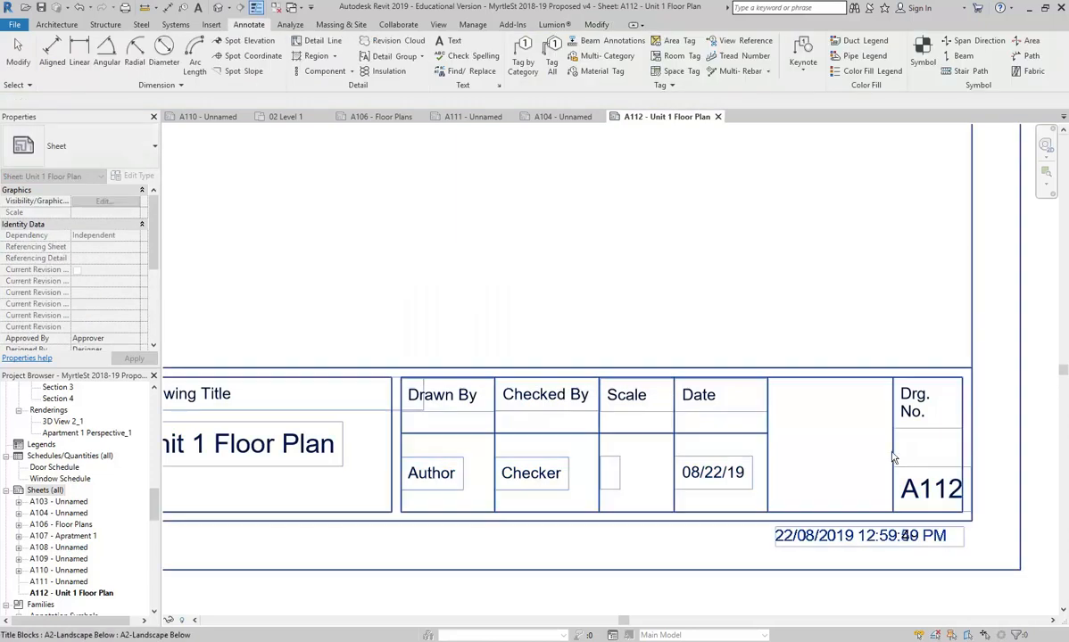
left_click(927, 488)
left_click(929, 488)
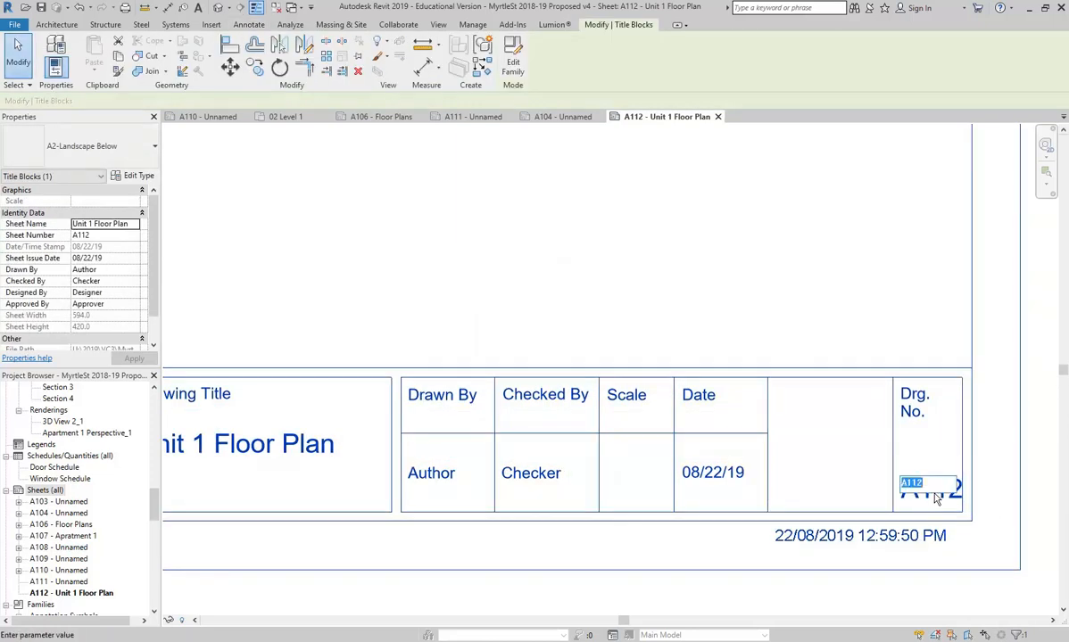
left_click(785, 430)
scroll(718, 369, "down", 5)
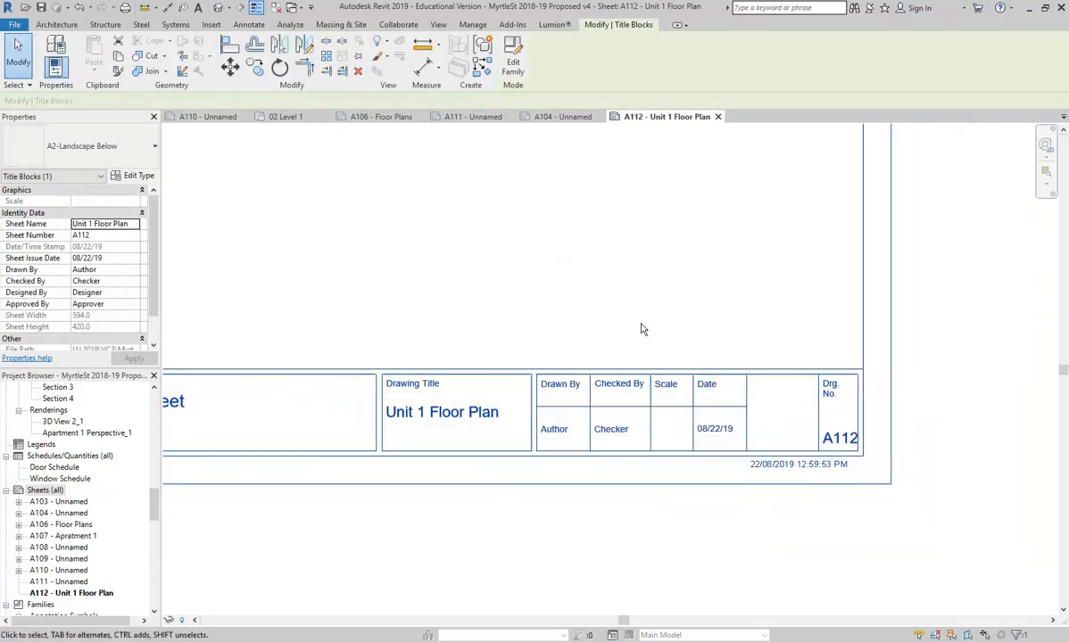
middle_click_drag(625, 459, 579, 439)
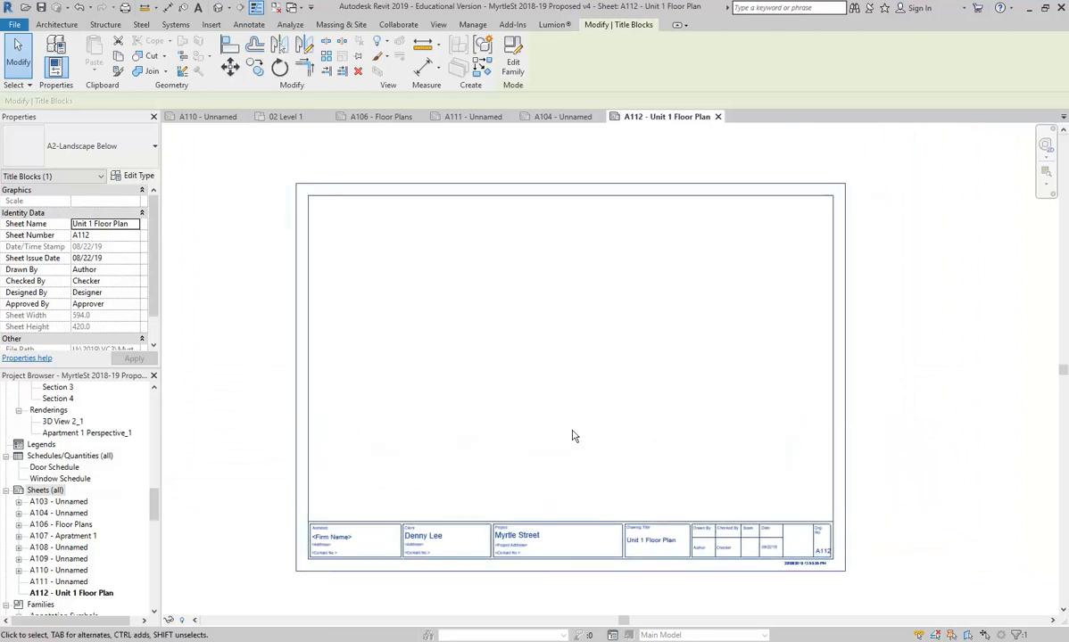
left_click(276, 287)
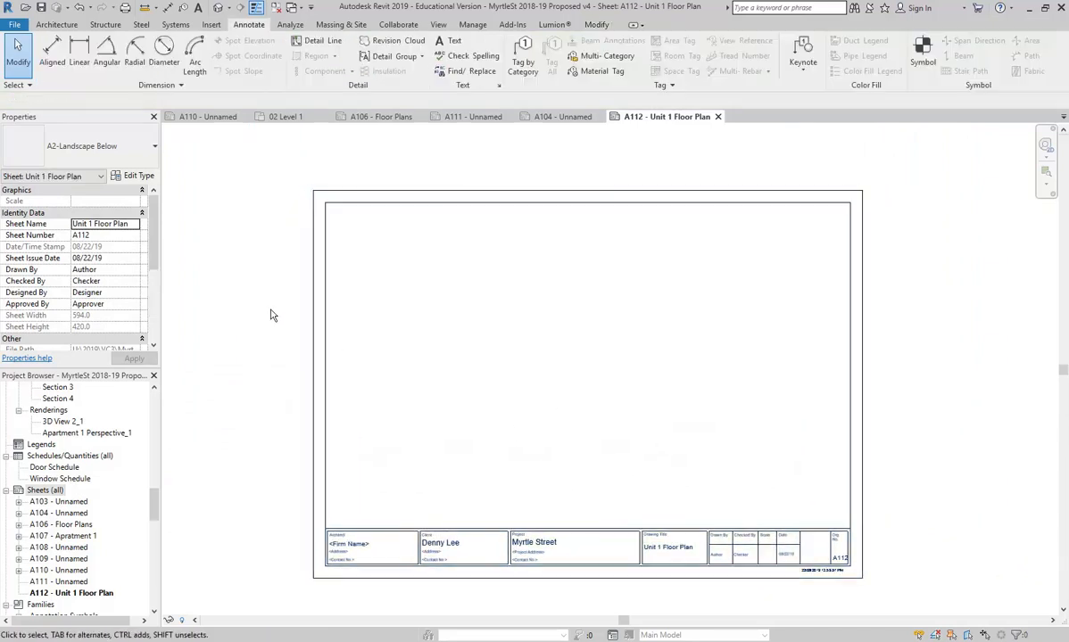
Step: Open the 02 Level 1 floor plan view and examine its apartment layout
left_click_drag(157, 511, 157, 409)
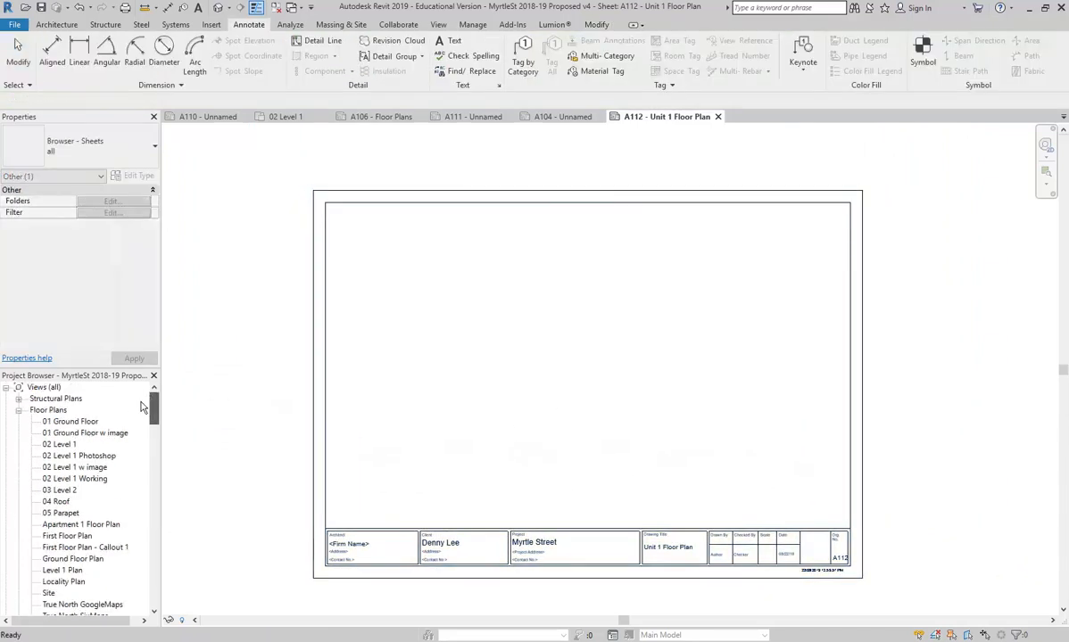
double_click(63, 443)
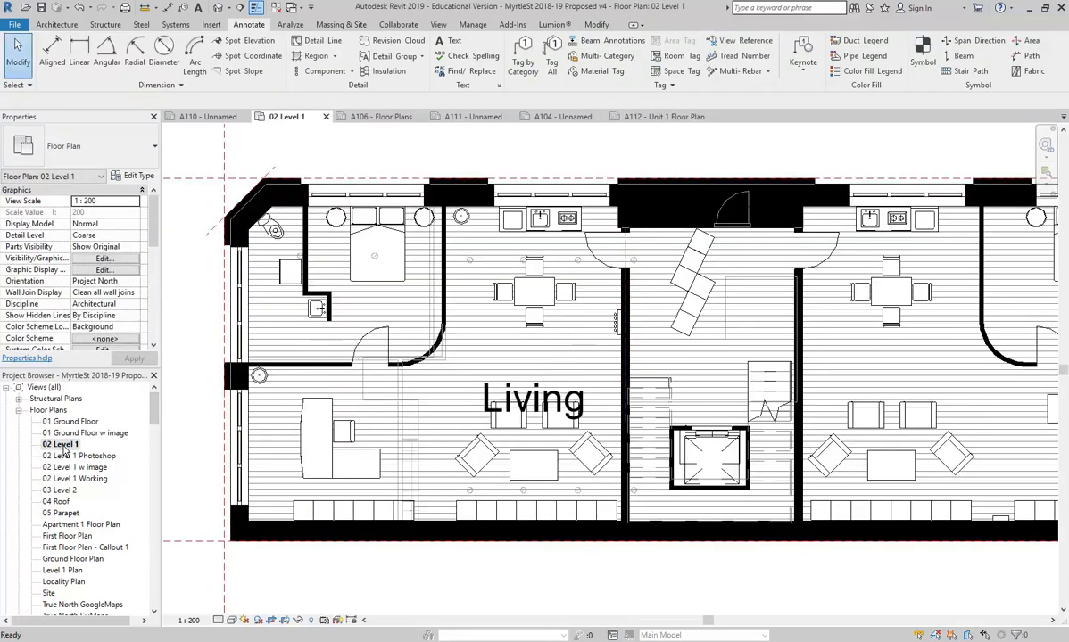
scroll(497, 332, "down", 2)
middle_click_drag(497, 332, 467, 349)
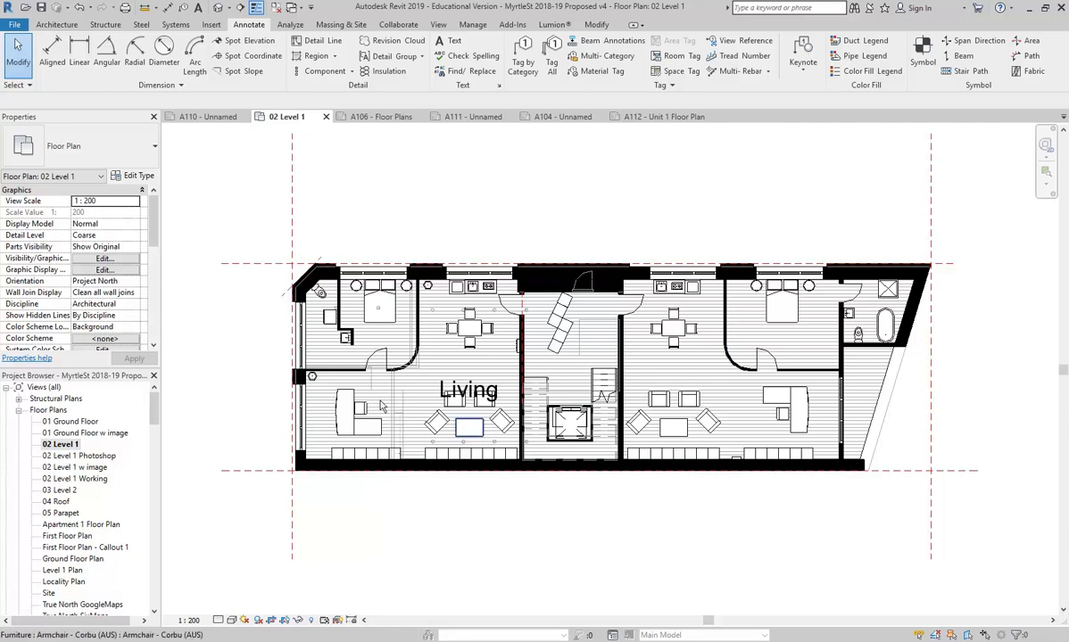
scroll(297, 375, "up", 2)
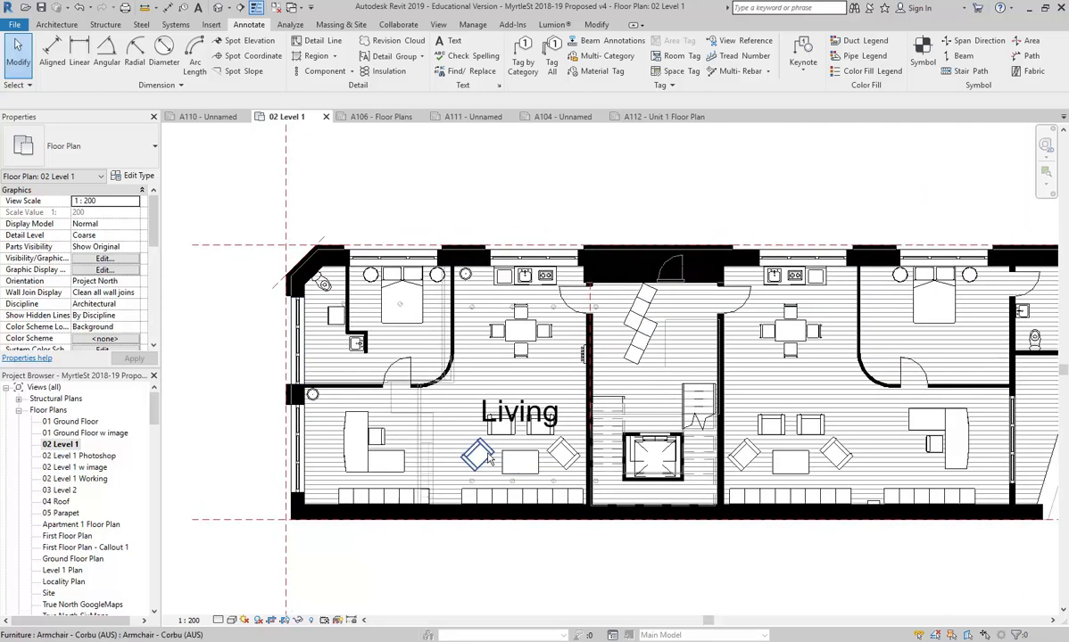
Step: Open the 02 Level 1 Photoshop floor plan and duplicate it with detailing
right_click(59, 445)
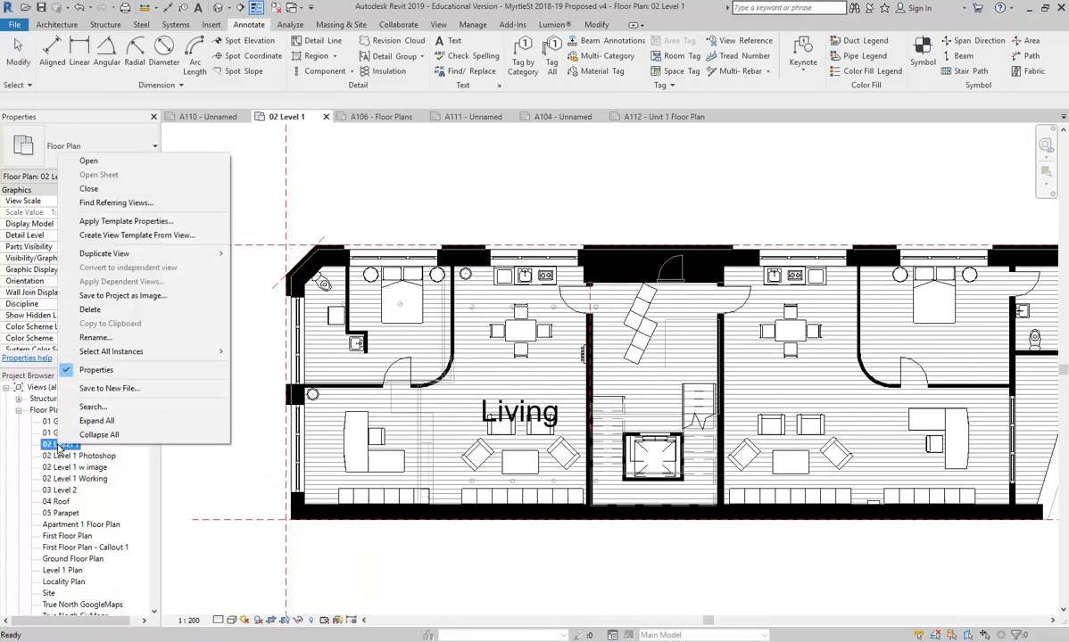
double_click(66, 456)
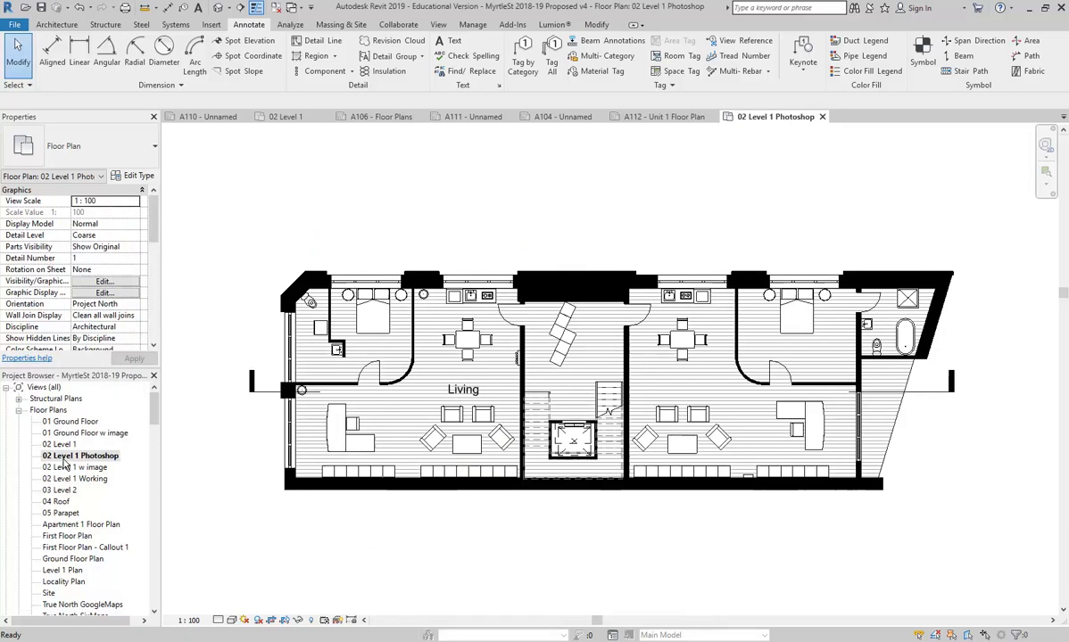
right_click(57, 456)
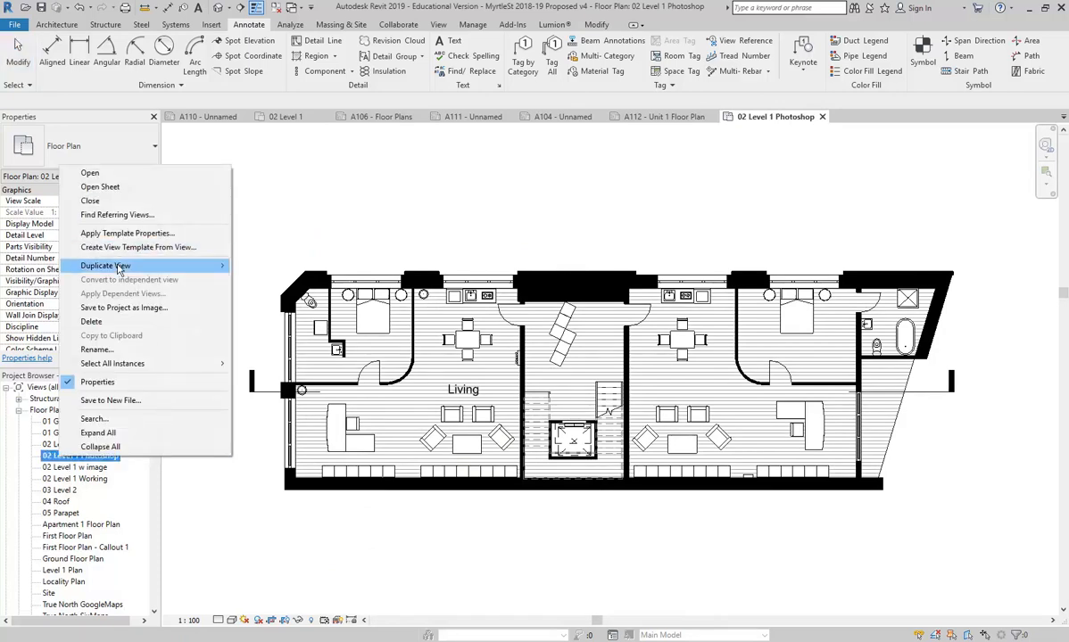
mouse_move(118, 267)
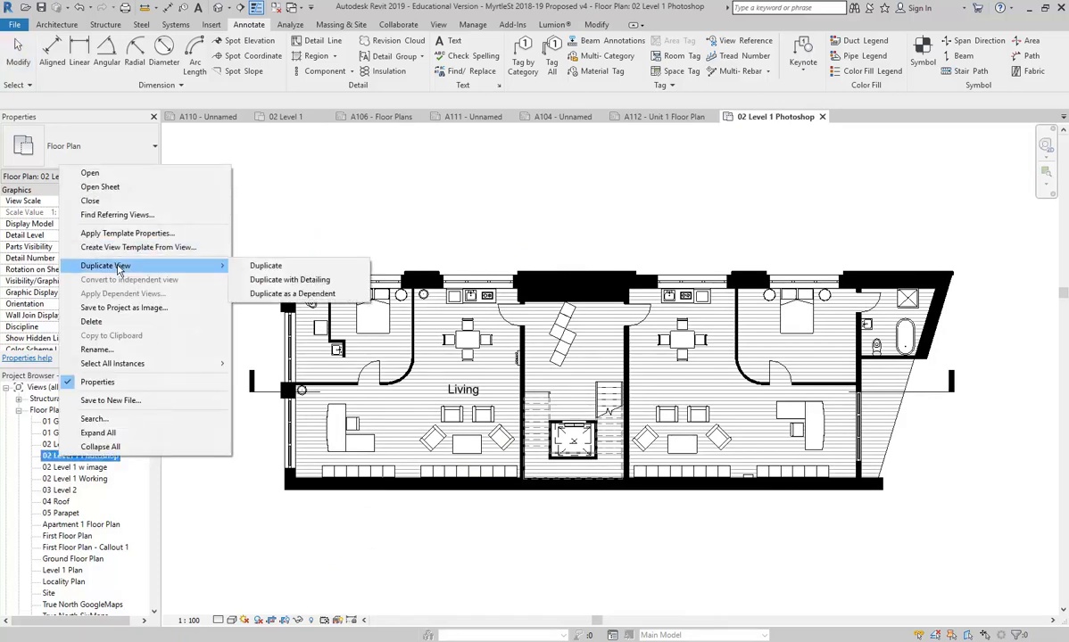
left_click(301, 282)
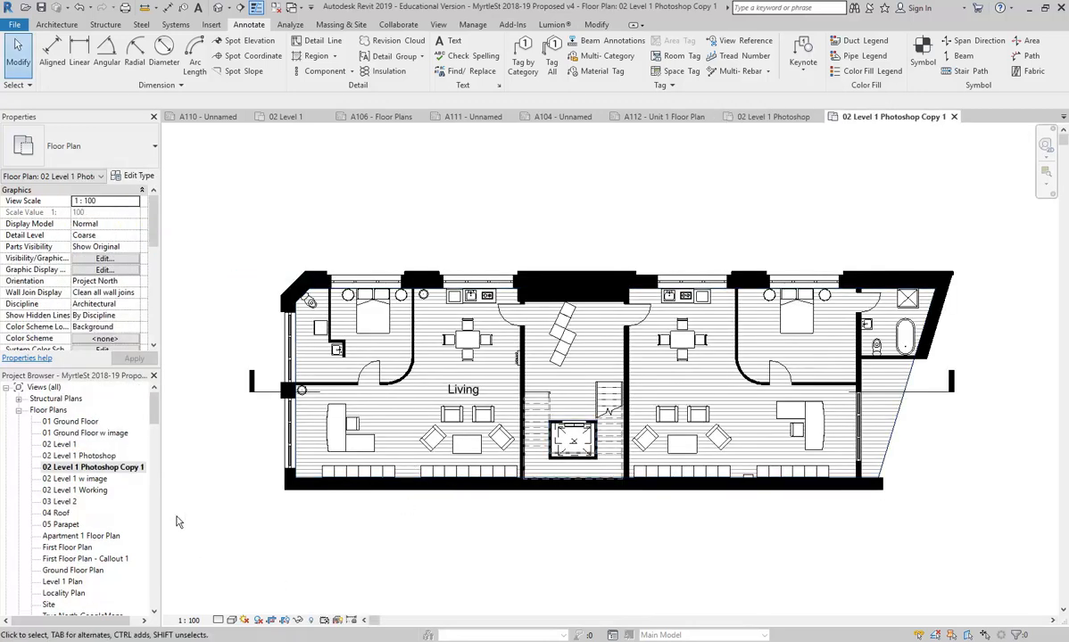
Step: Duplicate the 02 Level 1 Photoshop view without detailing to compare its annotations, and undo that duplicate
right_click(75, 455)
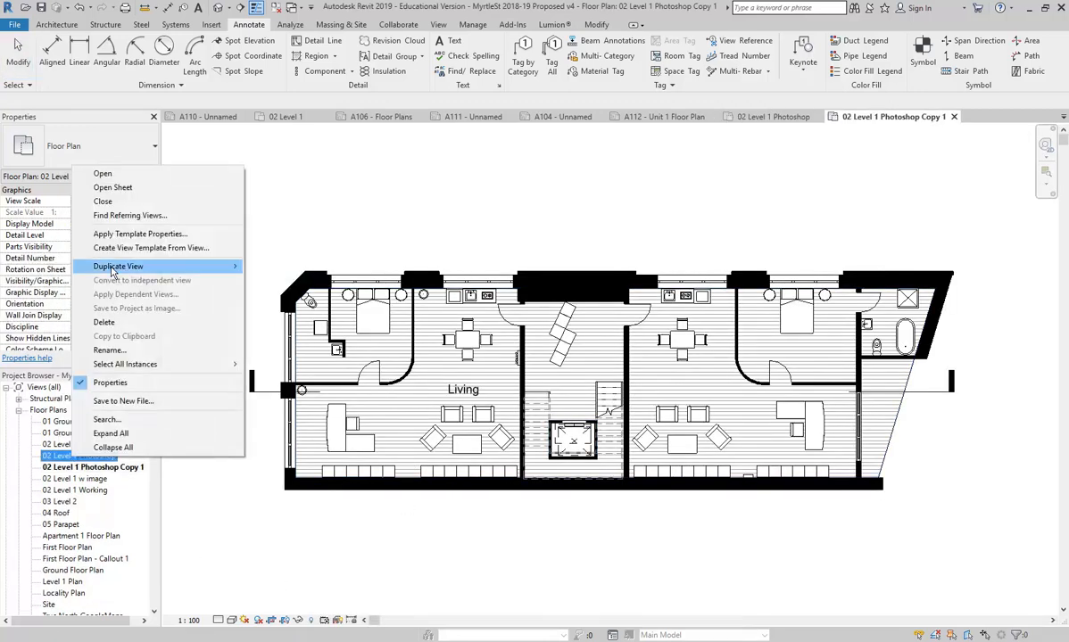
mouse_move(161, 267)
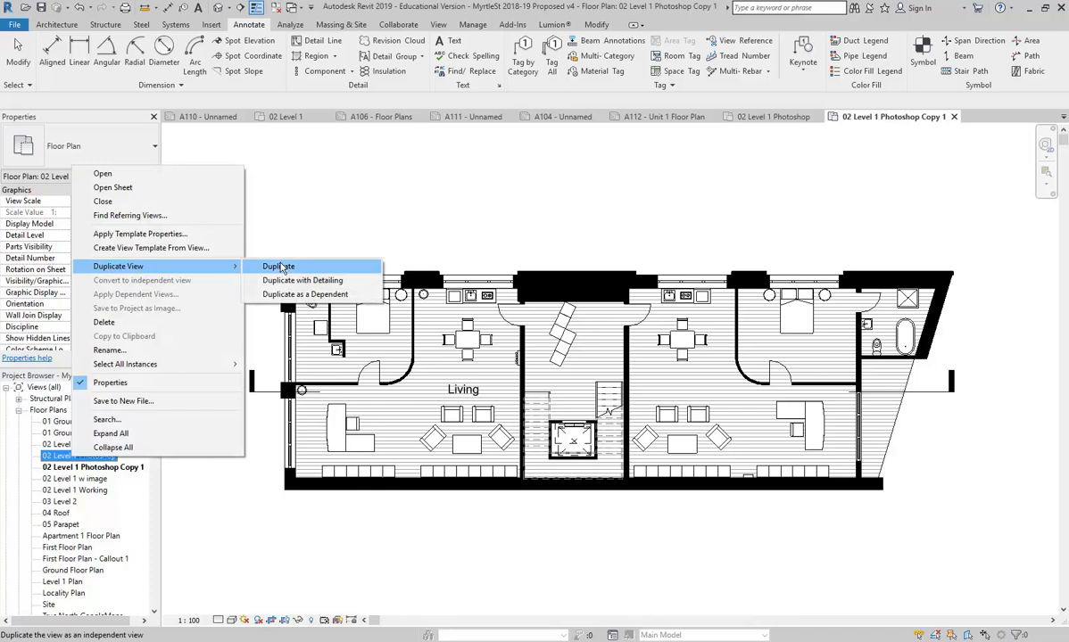
left_click(279, 267)
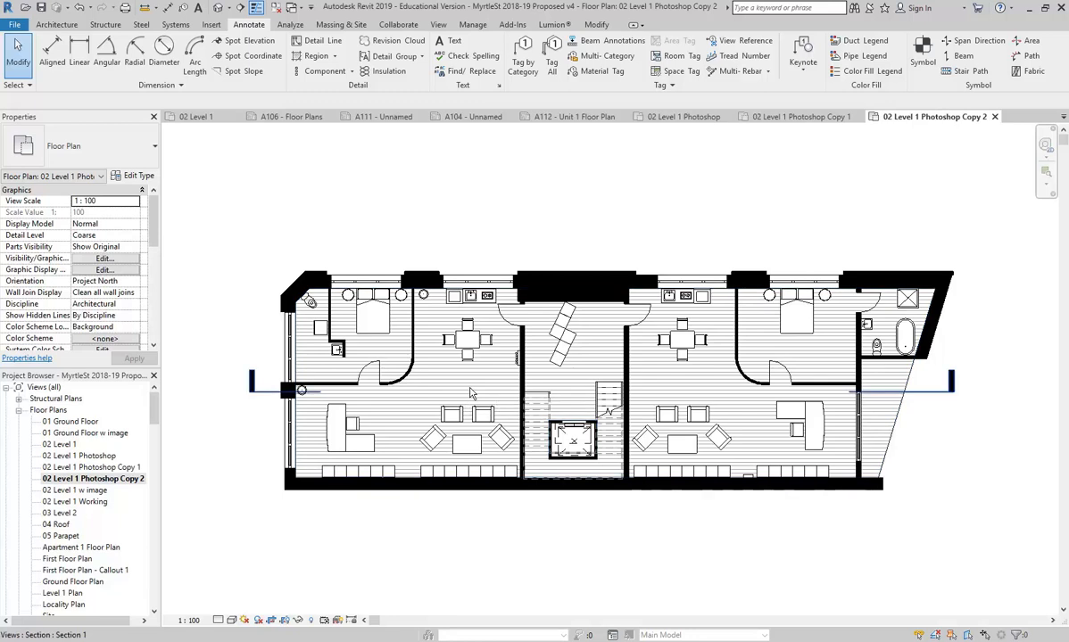
left_click(80, 8)
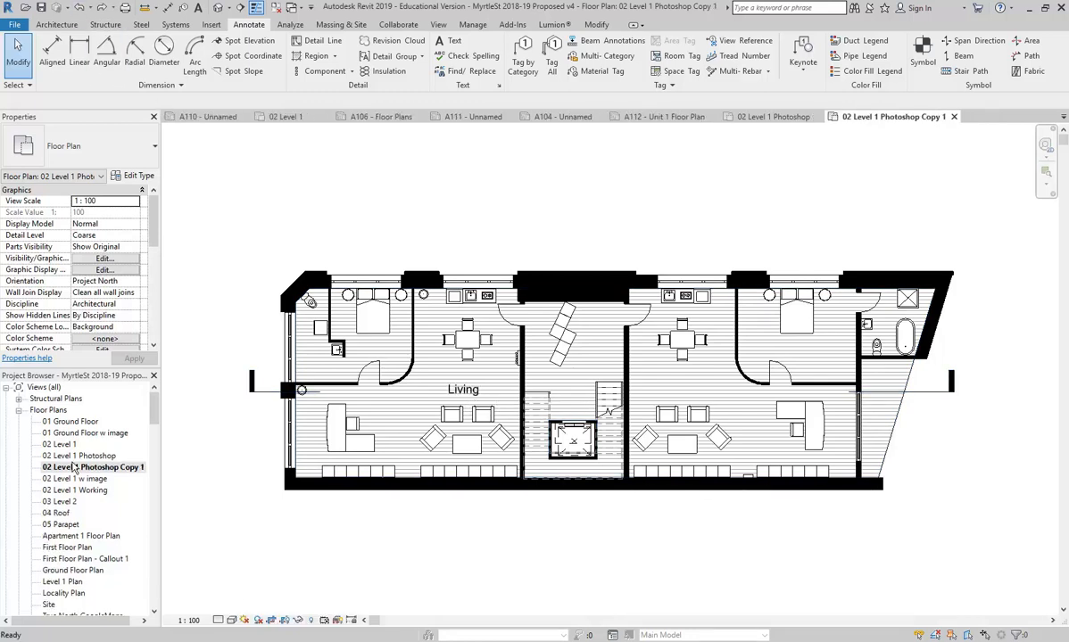
left_click(272, 535)
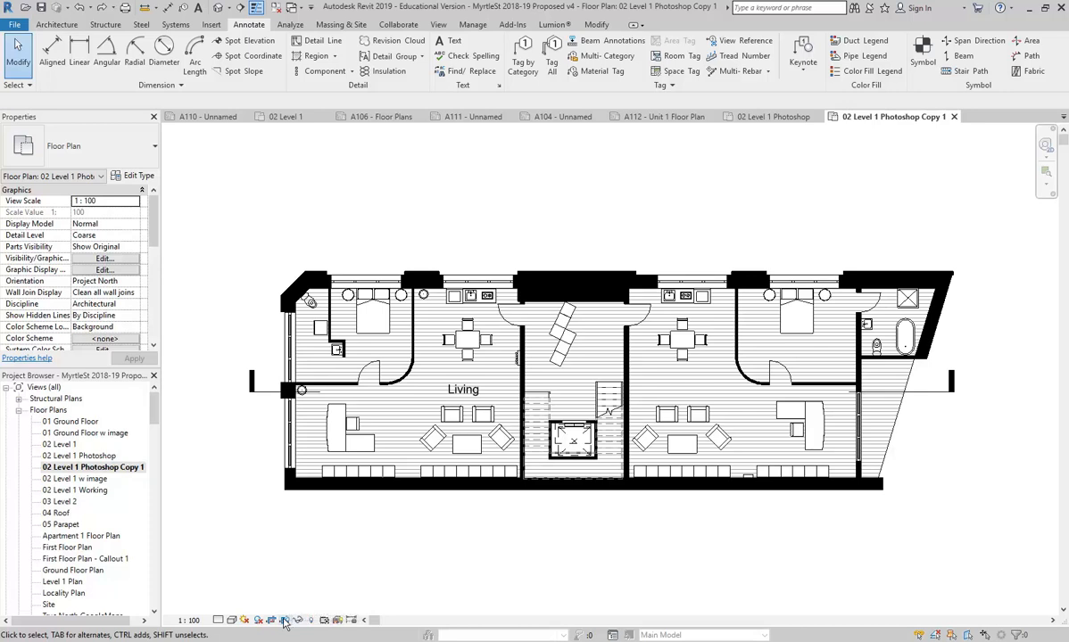
Step: Show the duplicated view's crop region and pull its right edge in to just past the left apartment's dividing wall
left_click(284, 620)
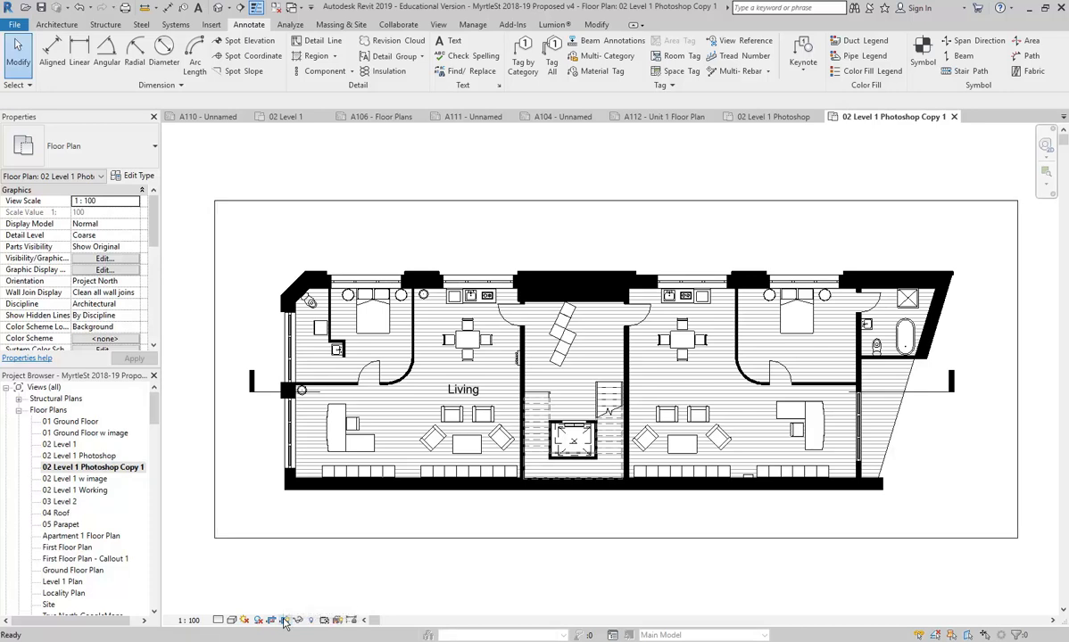
left_click(284, 620)
left_click(284, 620)
left_click(284, 620)
left_click(283, 620)
left_click(284, 620)
left_click(284, 620)
left_click(308, 538)
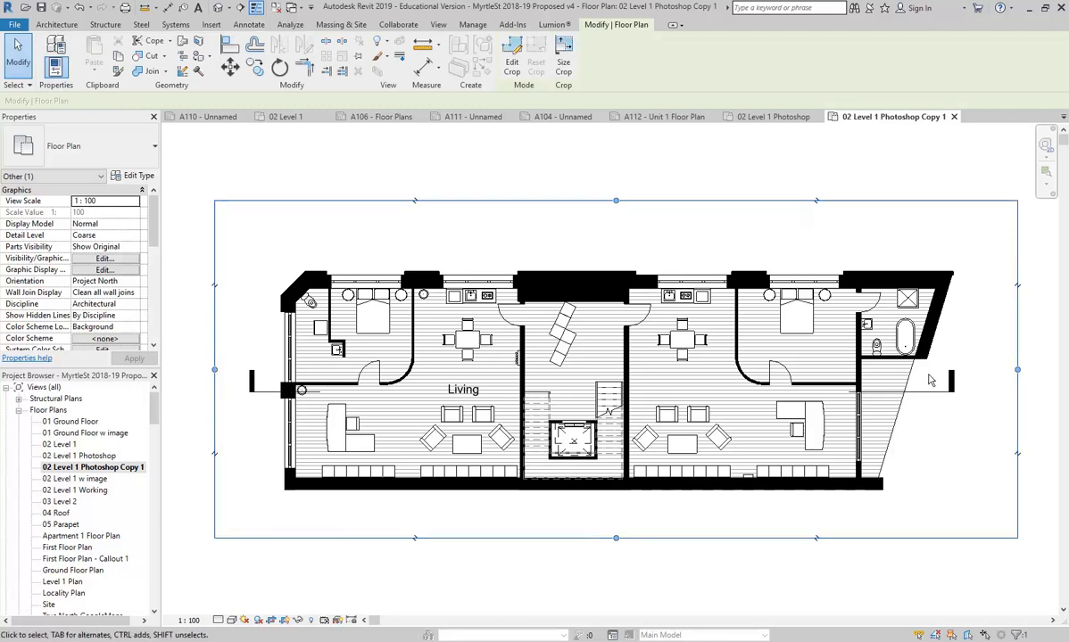
left_click_drag(1017, 370, 535, 368)
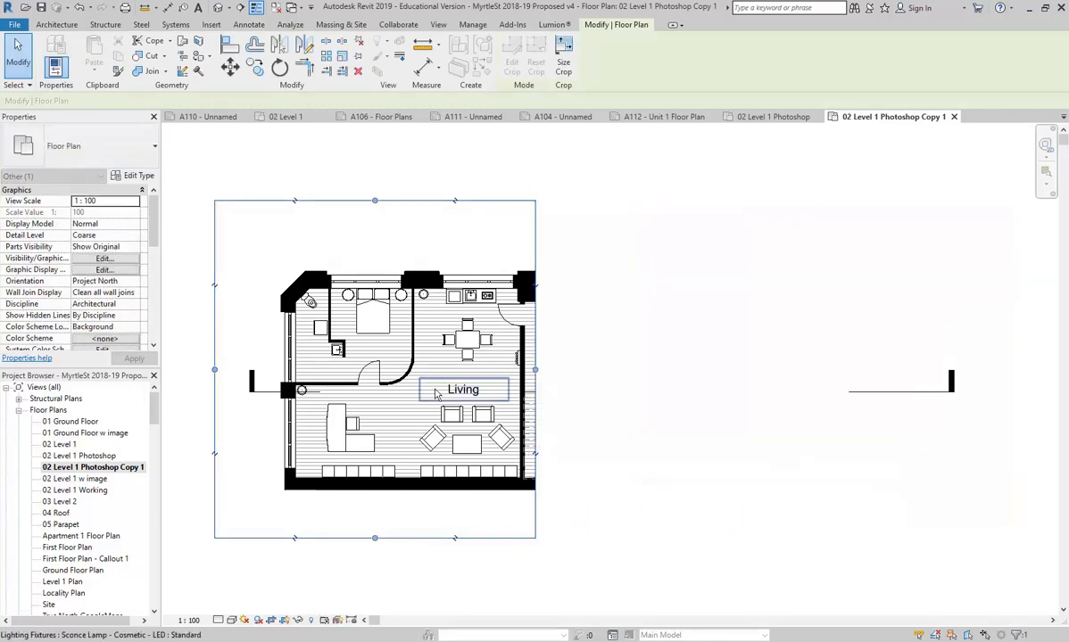
Step: Tighten the crop region's left, bottom and top edges around the apartment and extend its right edge slightly past the dividing wall
left_click_drag(214, 371, 238, 366)
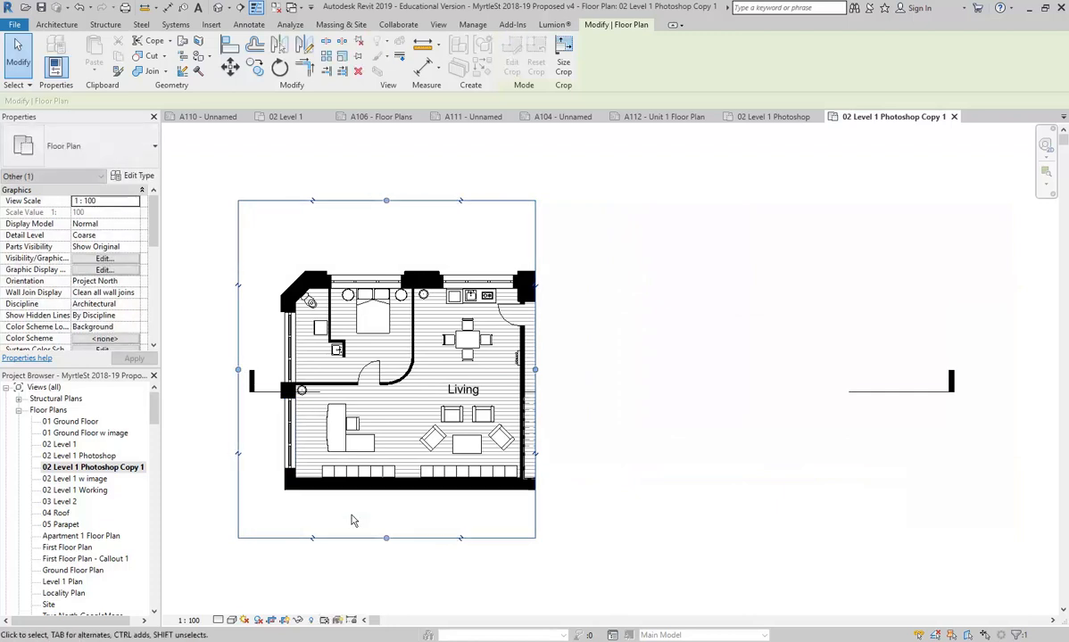
left_click_drag(386, 539, 384, 502)
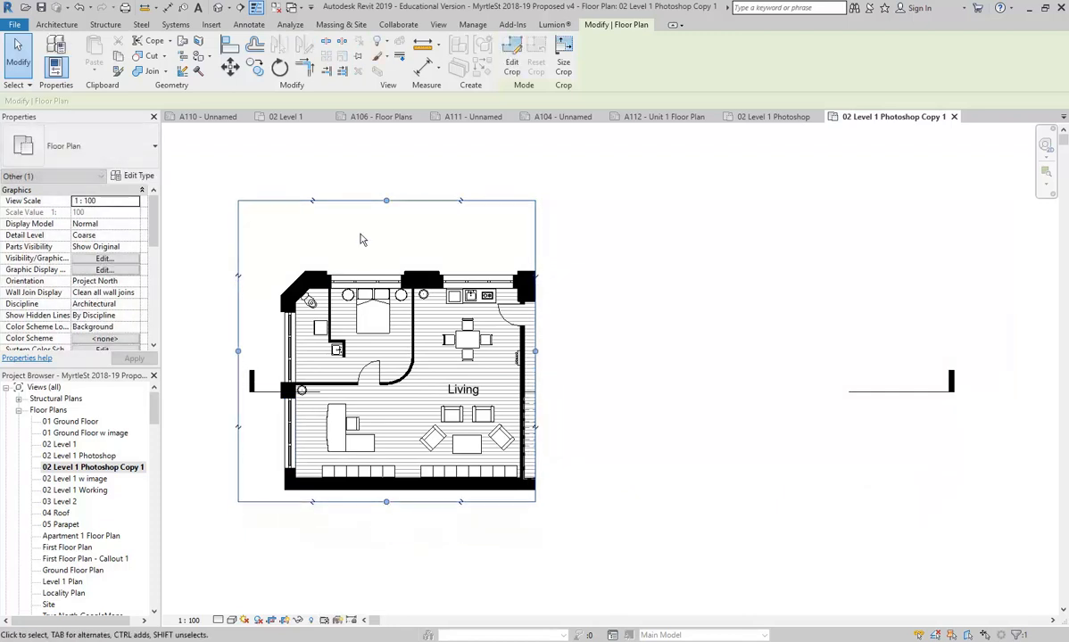
left_click_drag(387, 202, 386, 257)
scroll(268, 375, "up", 1)
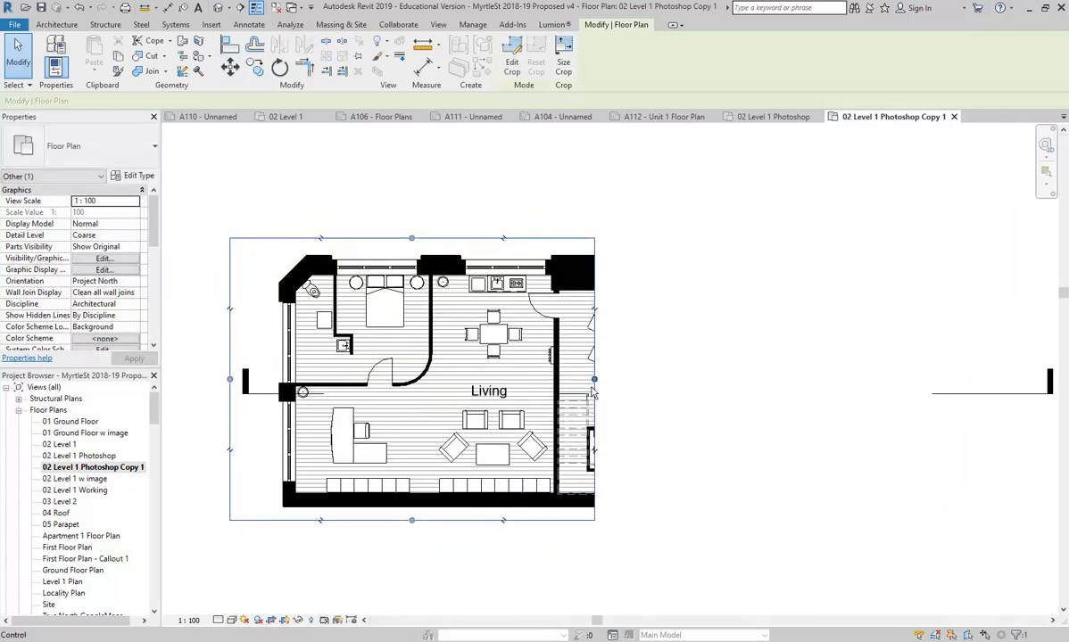
left_click_drag(571, 379, 582, 378)
middle_click_drag(450, 408, 519, 417)
scroll(479, 413, "up", 1)
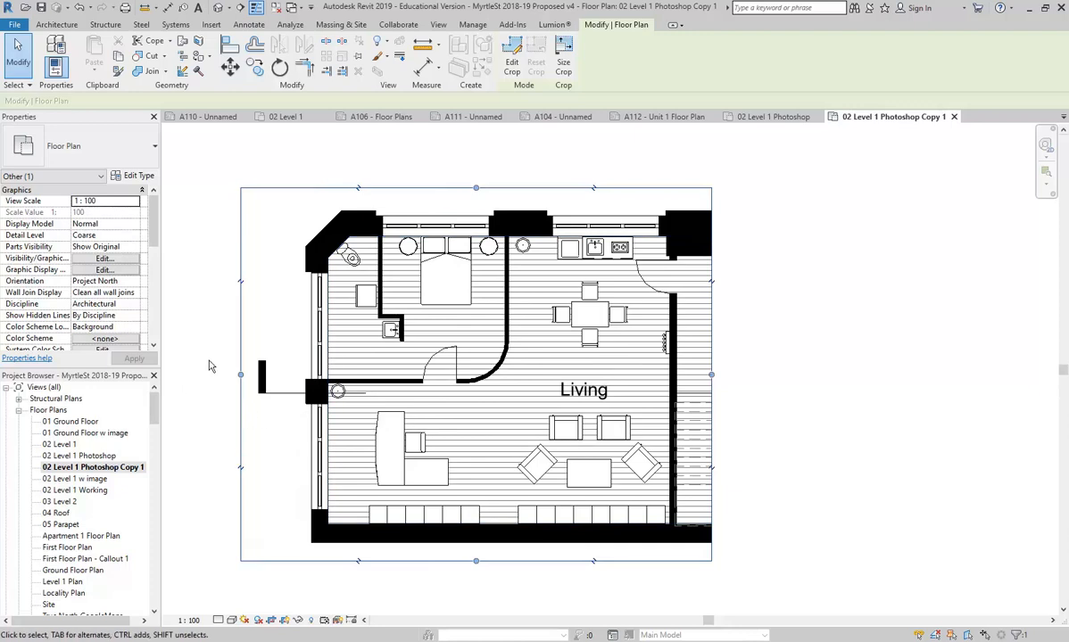
Step: Shorten the horizontal section line so its right end sits just outside the crop region's right edge
left_click(287, 398)
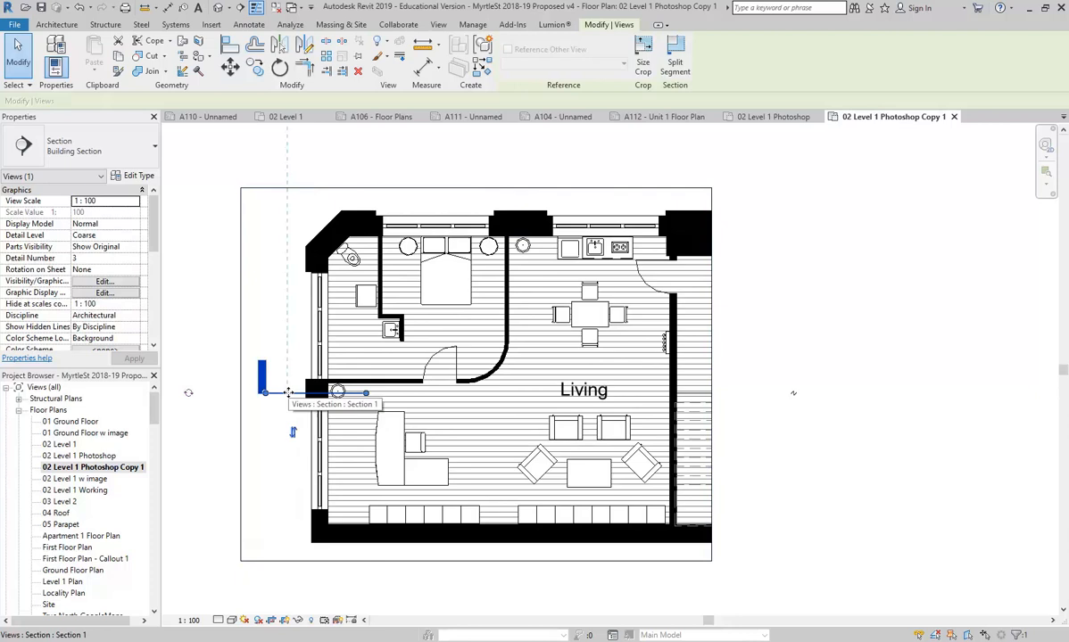
scroll(287, 393, "down", 3)
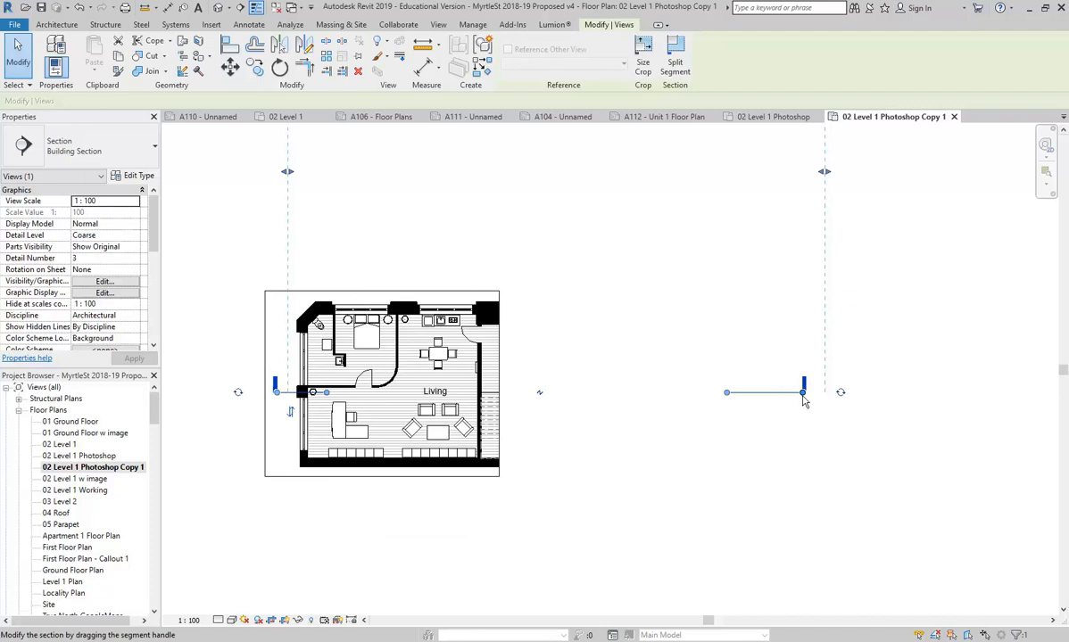
left_click_drag(804, 393, 507, 404)
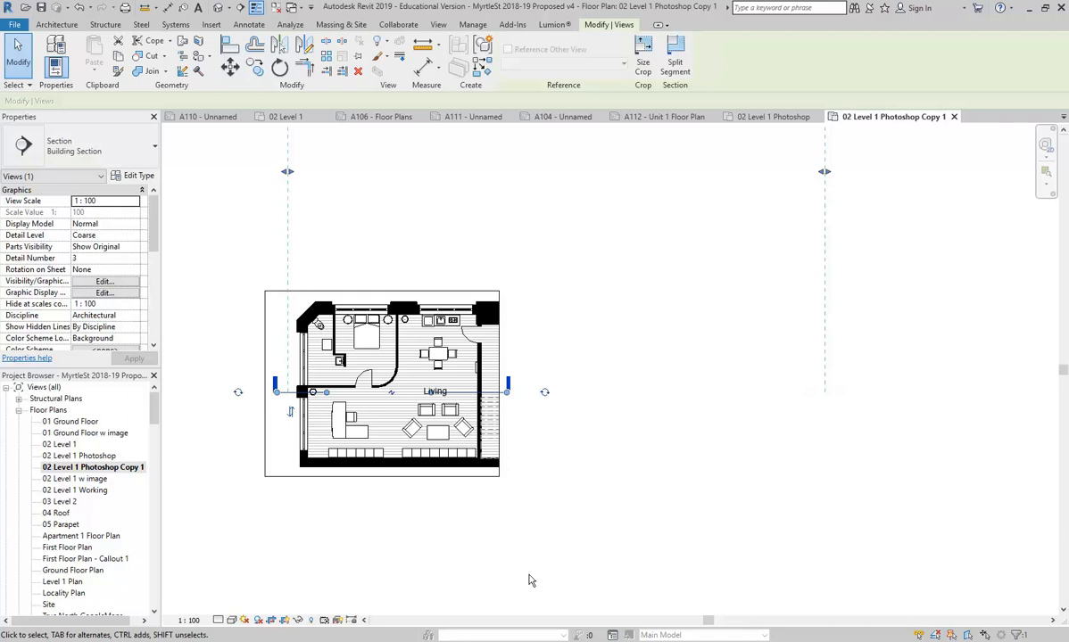
middle_click_drag(365, 401, 392, 415)
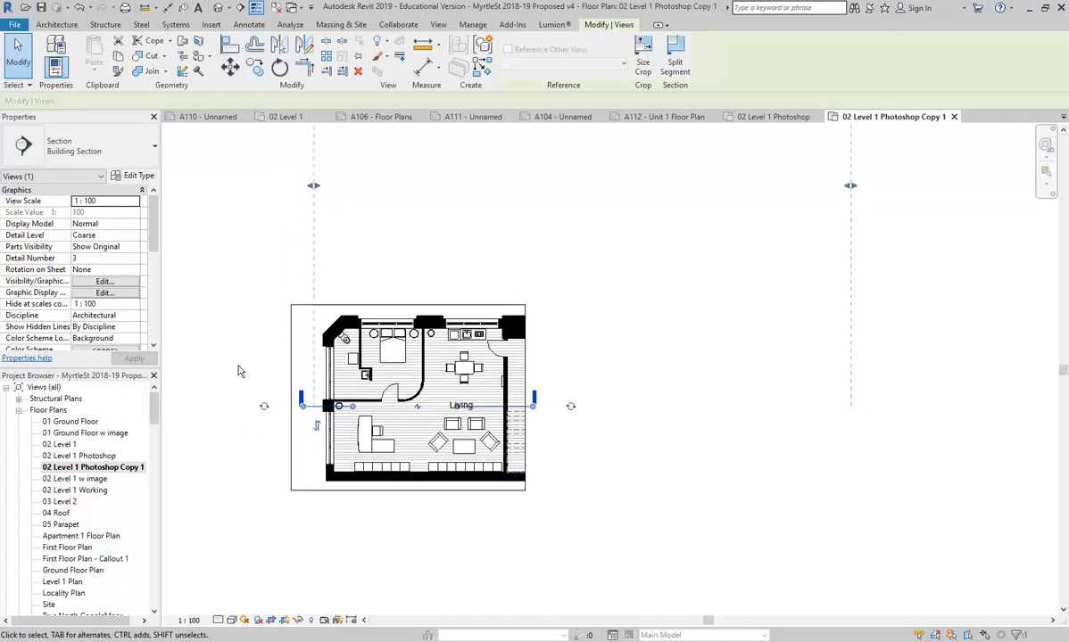
left_click_drag(533, 407, 538, 408)
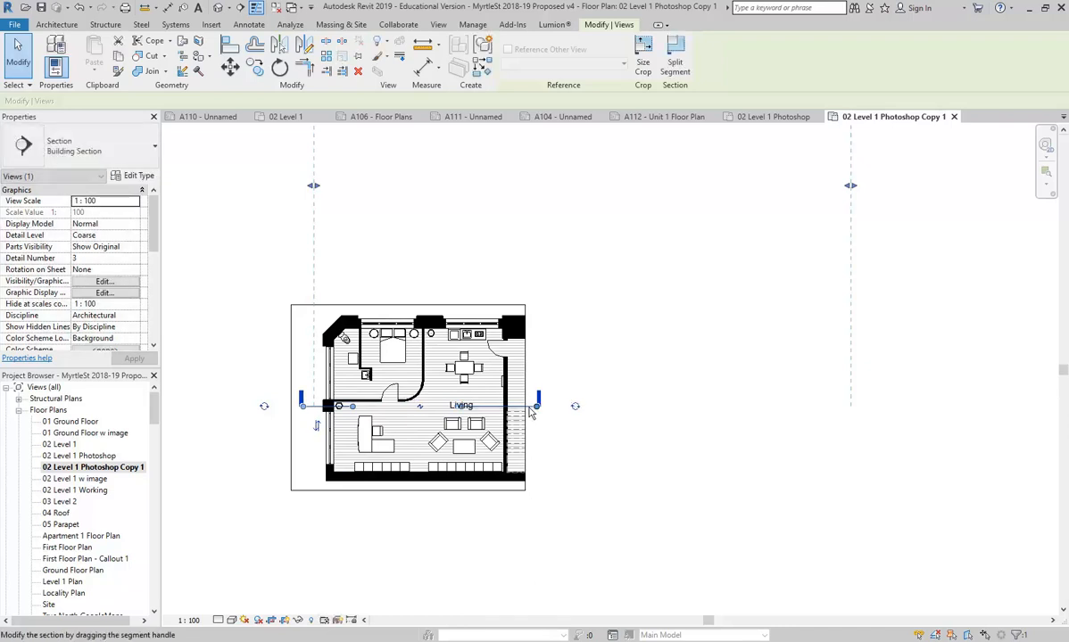
Step: Set the duplicated plan's view scale to 1:50
scroll(299, 464, "up", 3)
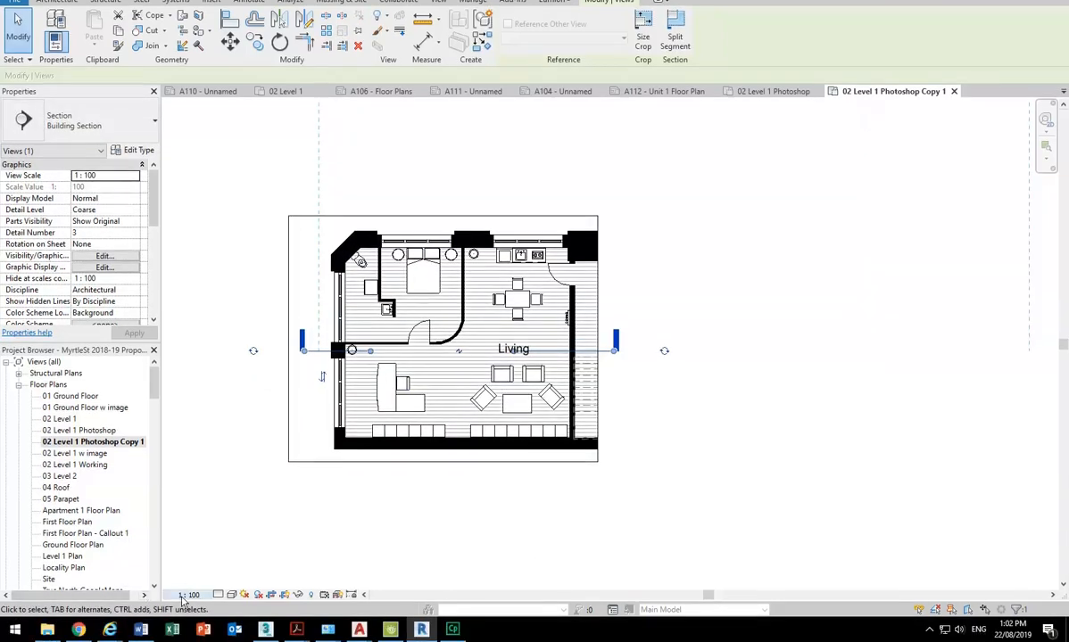
left_click(184, 595)
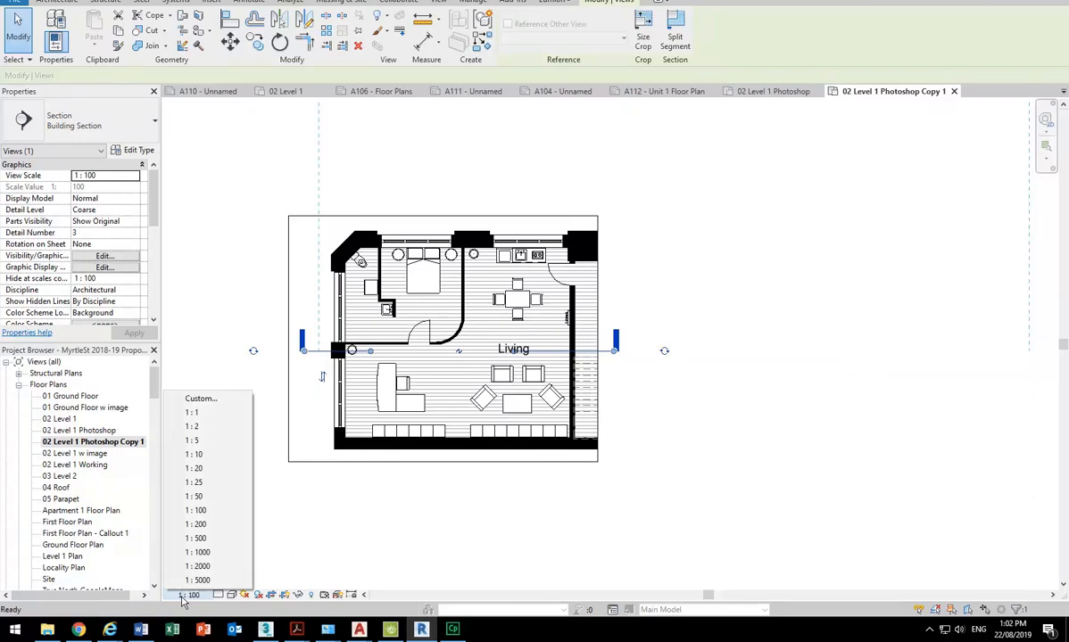
left_click(196, 497)
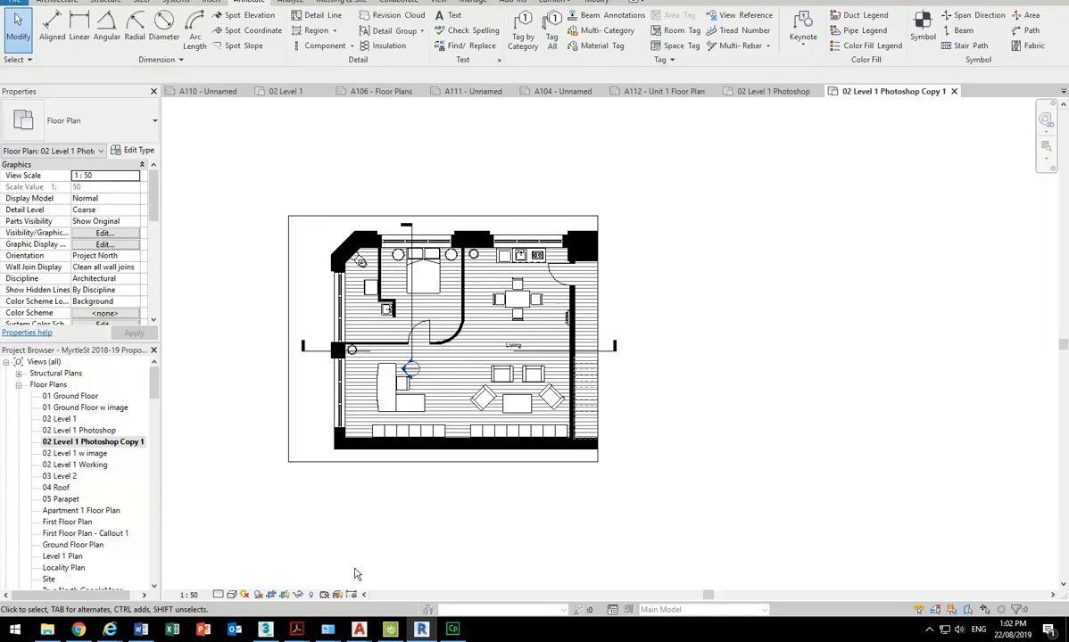
Step: Hide the vertical section mark running through the bedroom as an element in this view
scroll(327, 252, "up", 2)
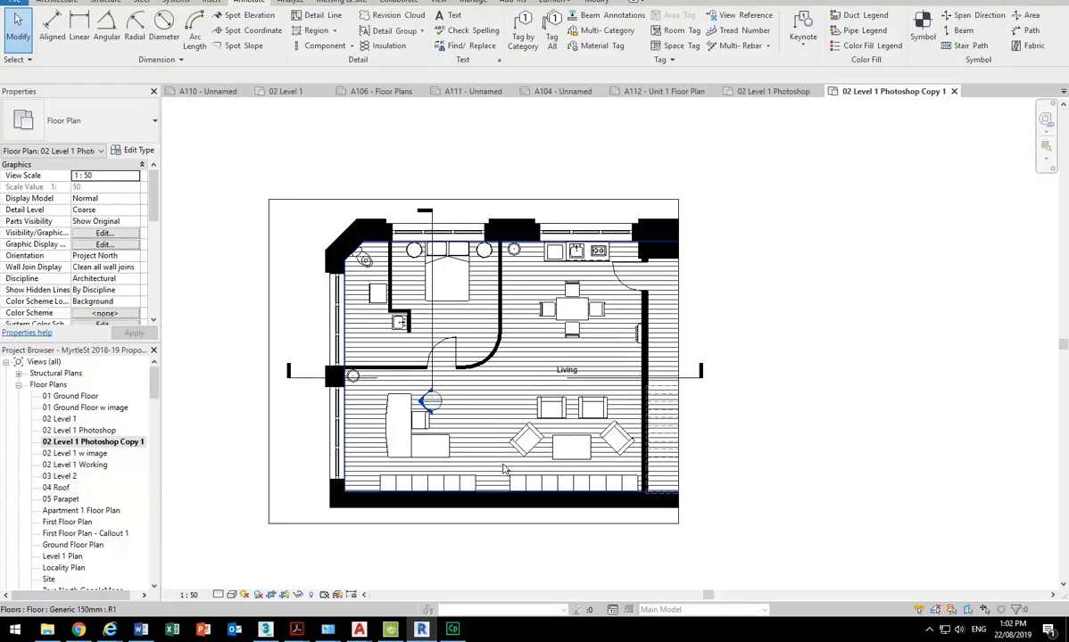
middle_click_drag(515, 476, 509, 484)
scroll(402, 145, "up", 2)
middle_click_drag(440, 242, 427, 156)
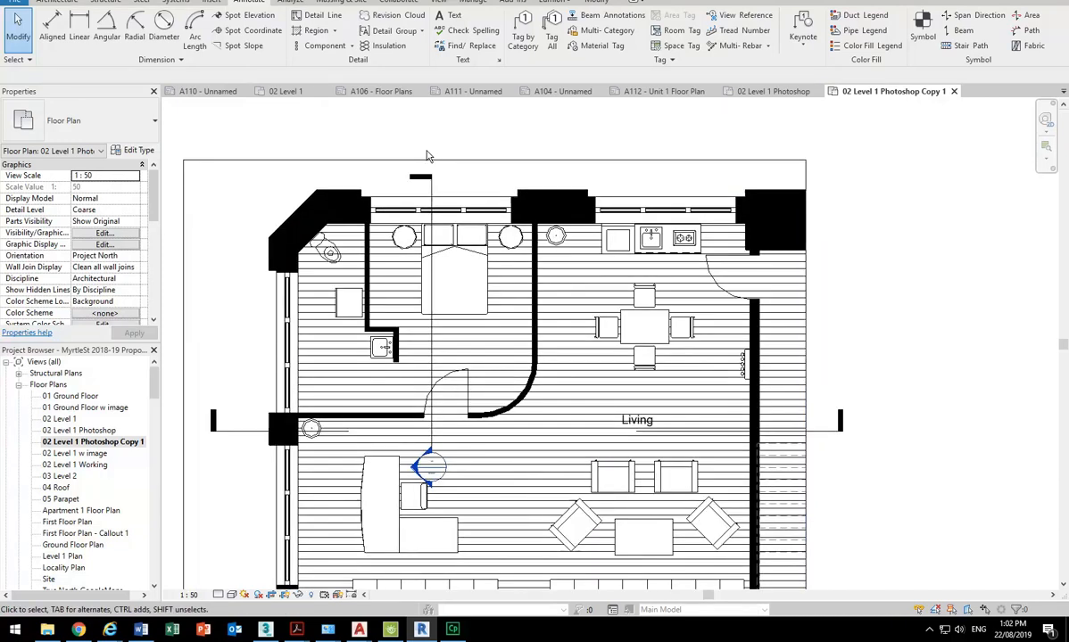
left_click(429, 181)
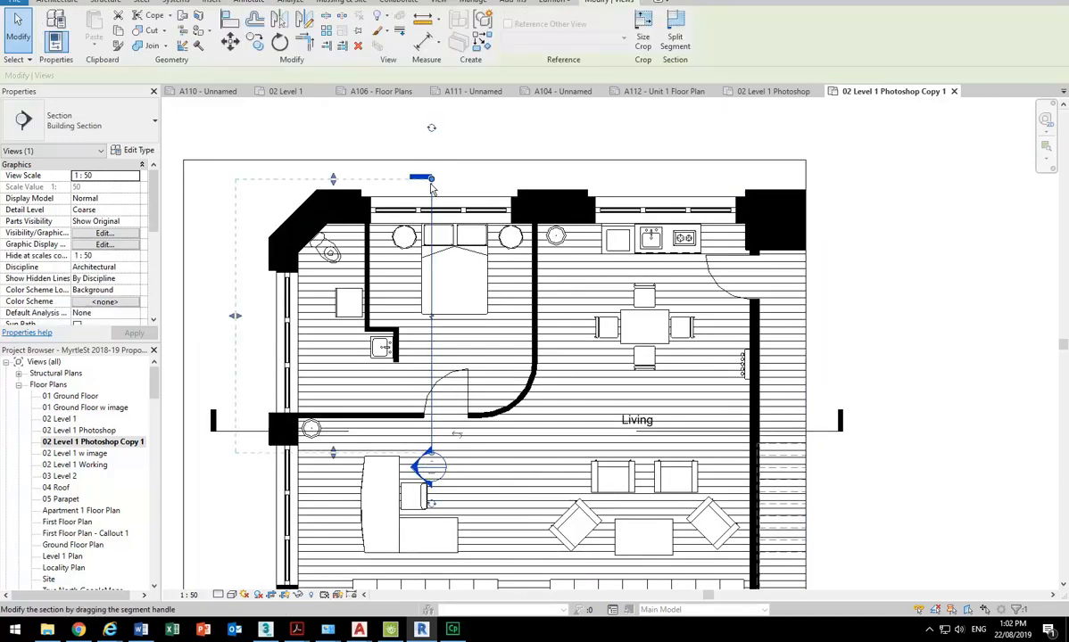
right_click(430, 355)
mouse_move(500, 133)
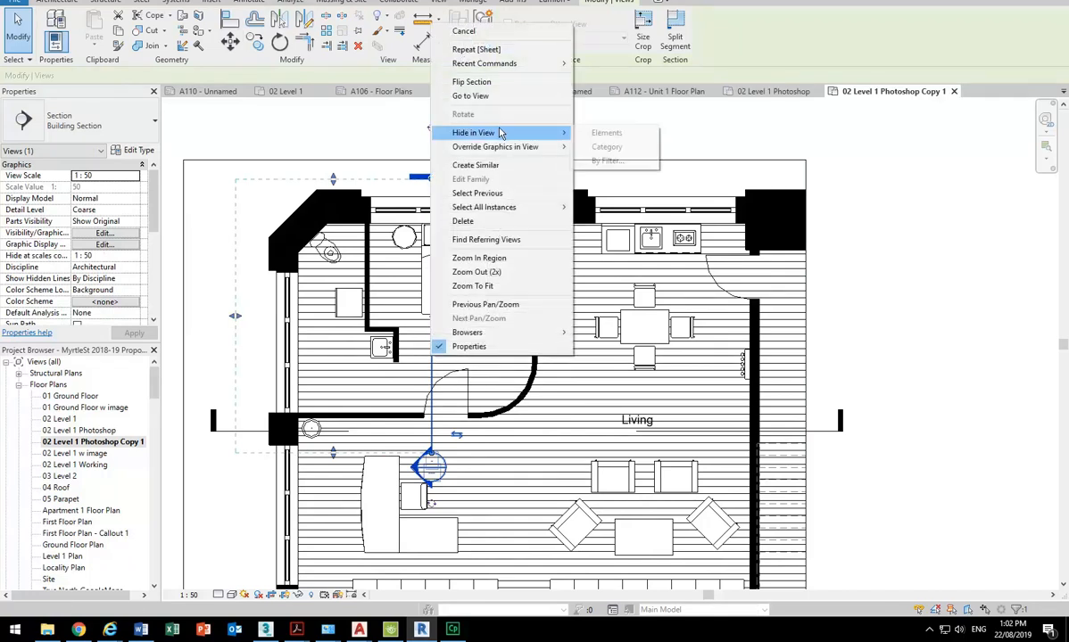
left_click(606, 133)
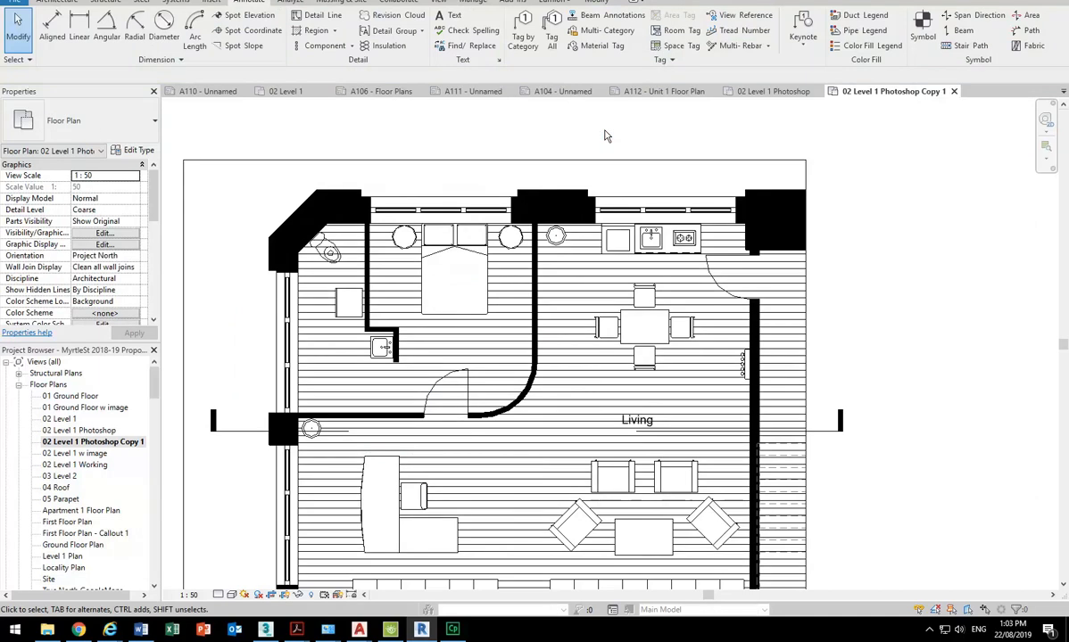
Step: Rename the duplicated floor plan view as 02 Level 1 Unit 1
scroll(573, 136, "down", 1)
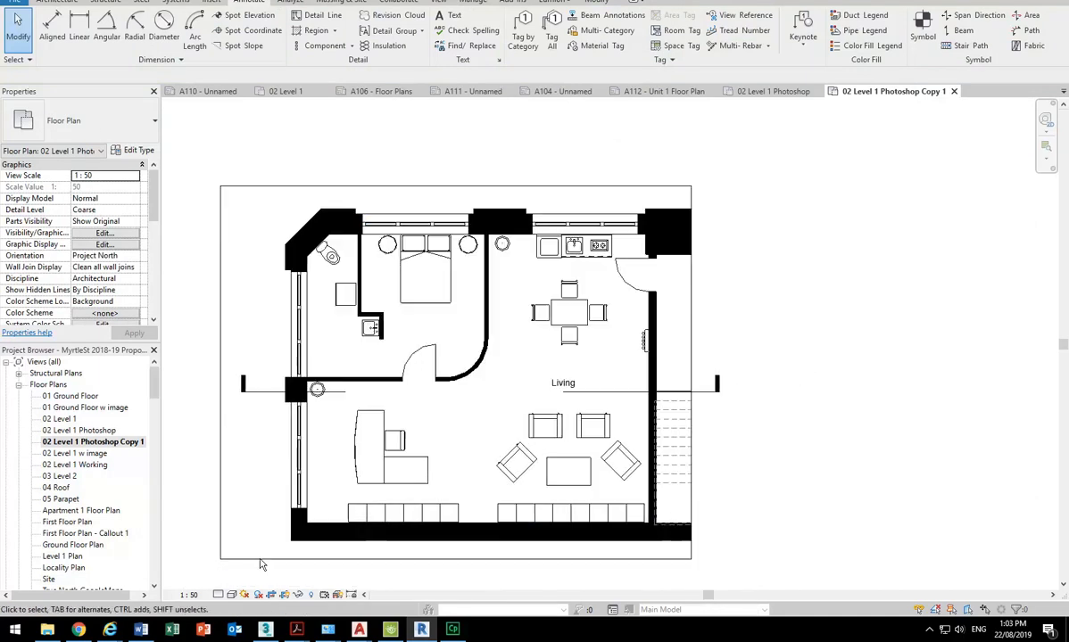
scroll(218, 442, "down", 1)
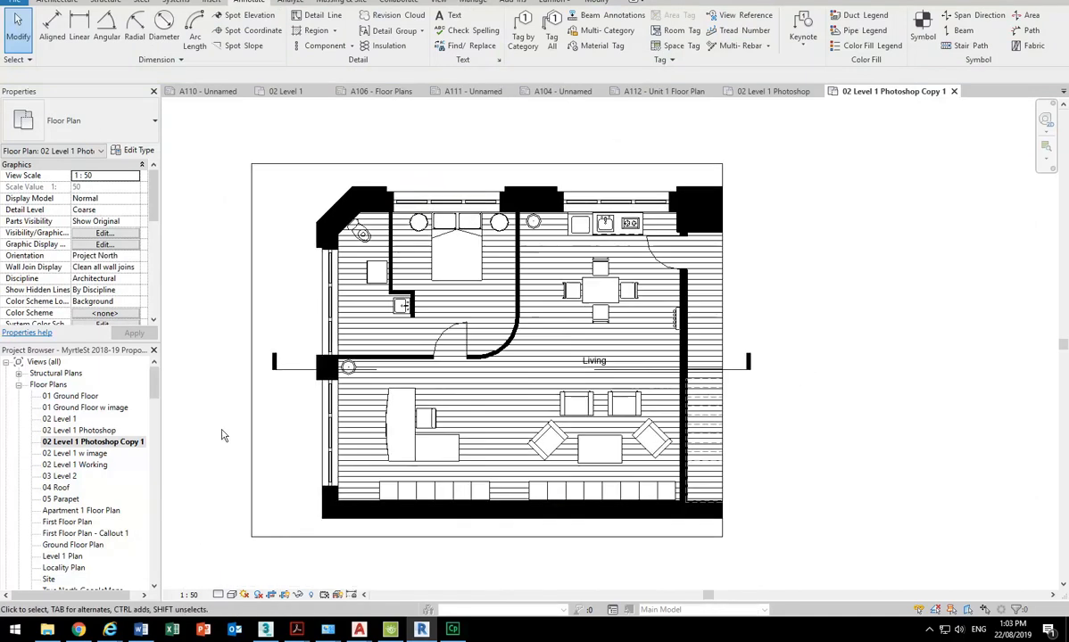
right_click(64, 445)
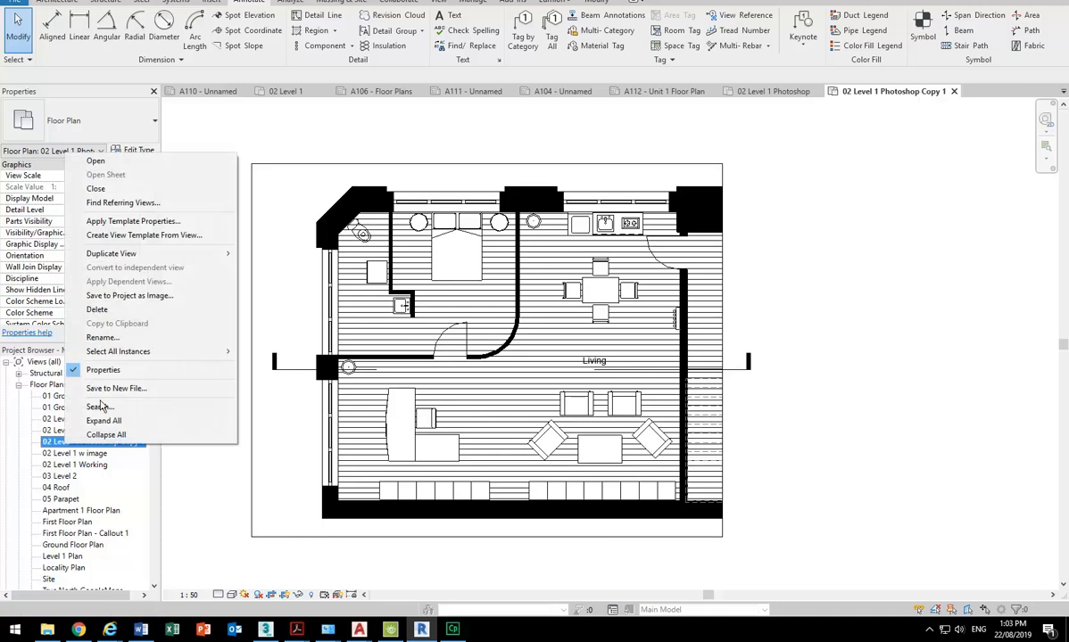
left_click(103, 339)
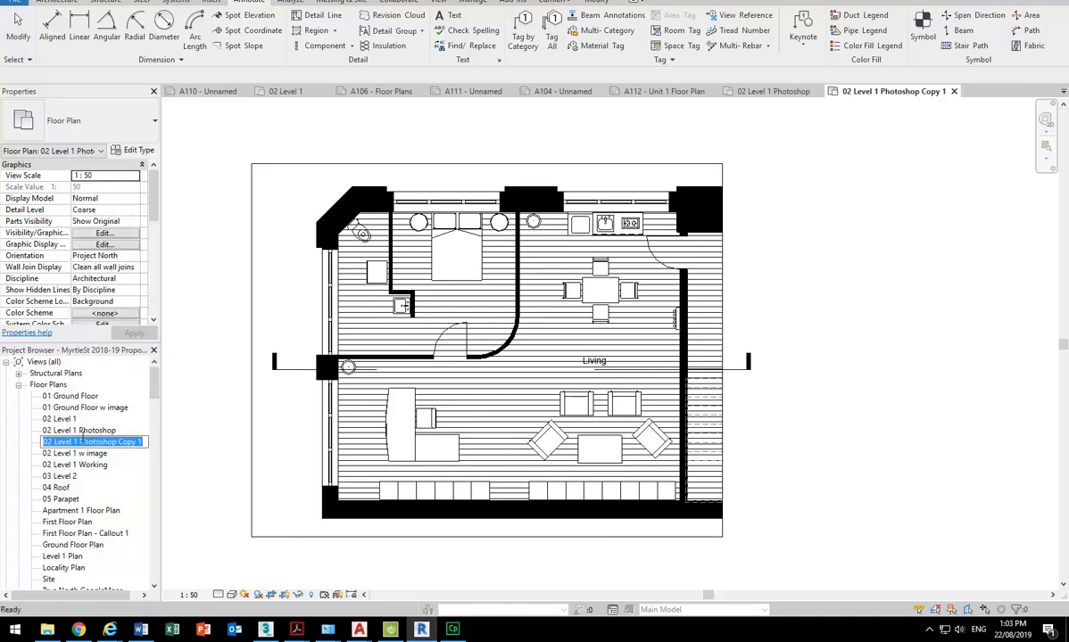
left_click_drag(80, 443, 176, 443)
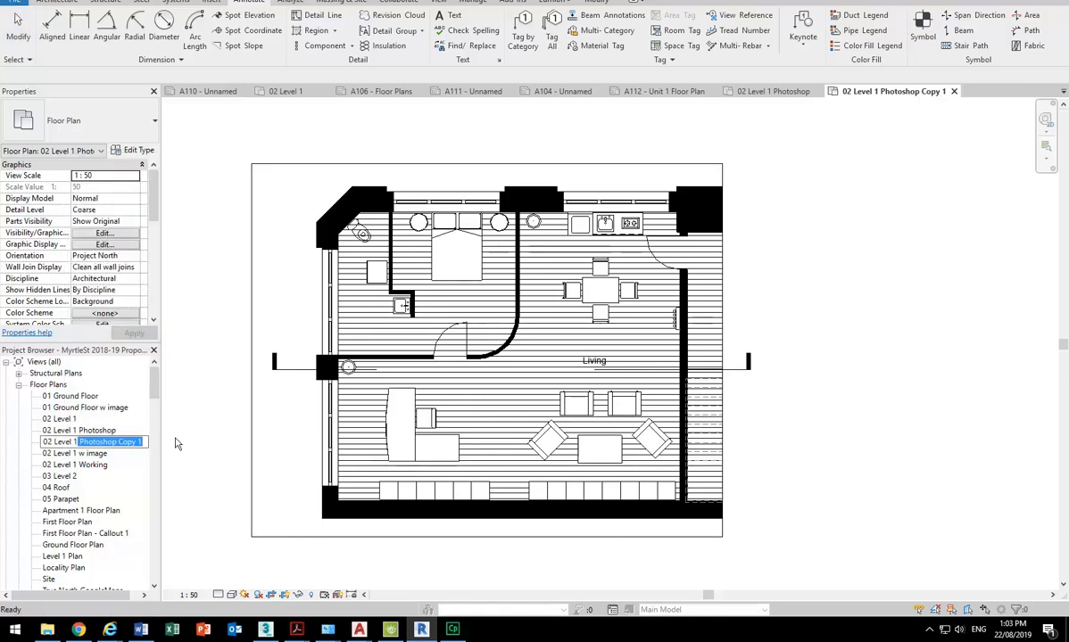
type("Unit")
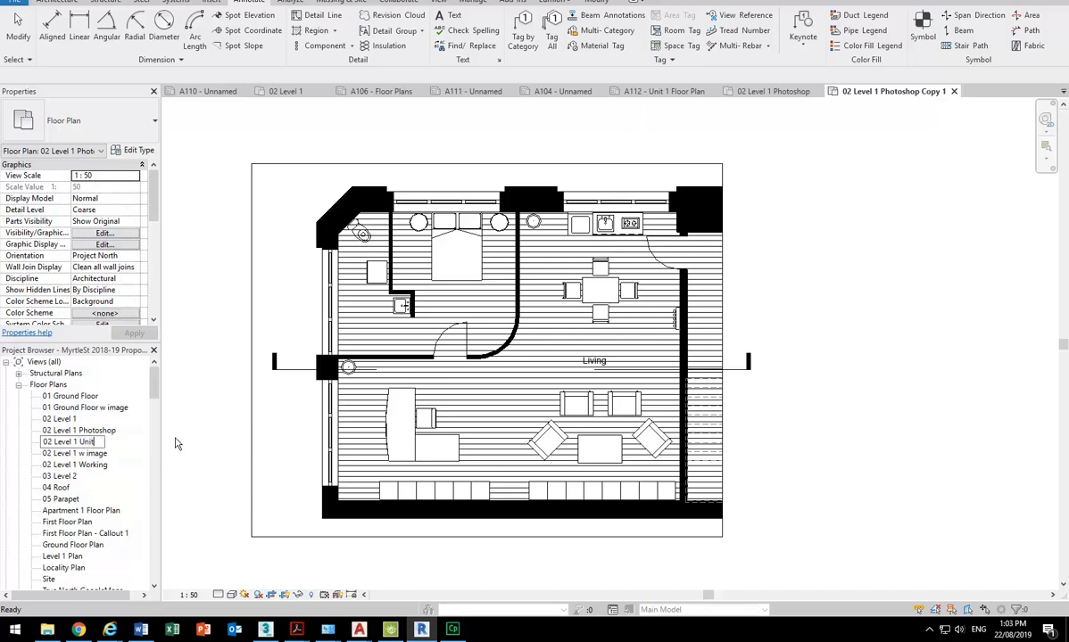
type(" 1")
key("Return")
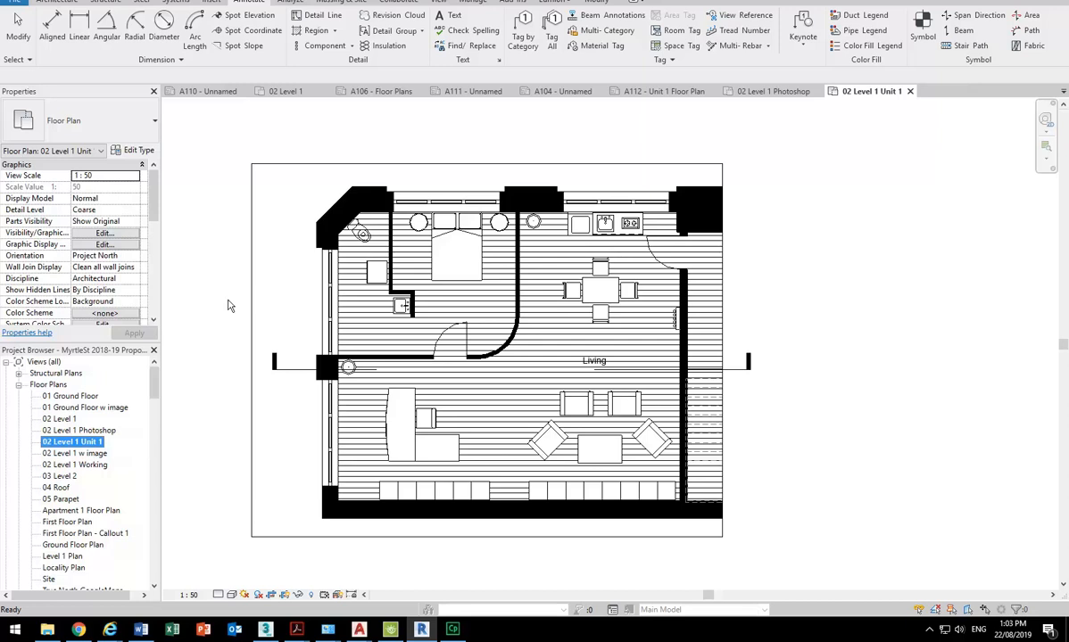
Step: Open sheet A112 - Unit 1 Floor Plan and place the 02 Level 1 Unit 1 view on its left half
mouse_move(154, 381)
left_mouse_down()
mouse_move(153, 488)
mouse_move(156, 386)
left_mouse_up()
double_click(80, 511)
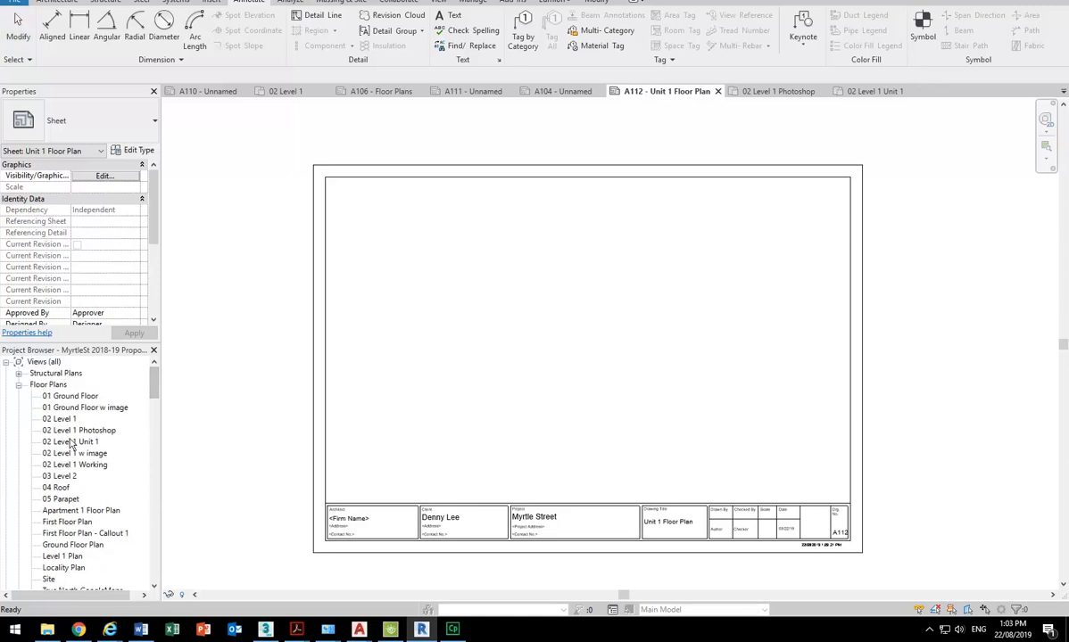
left_click_drag(65, 446, 580, 322)
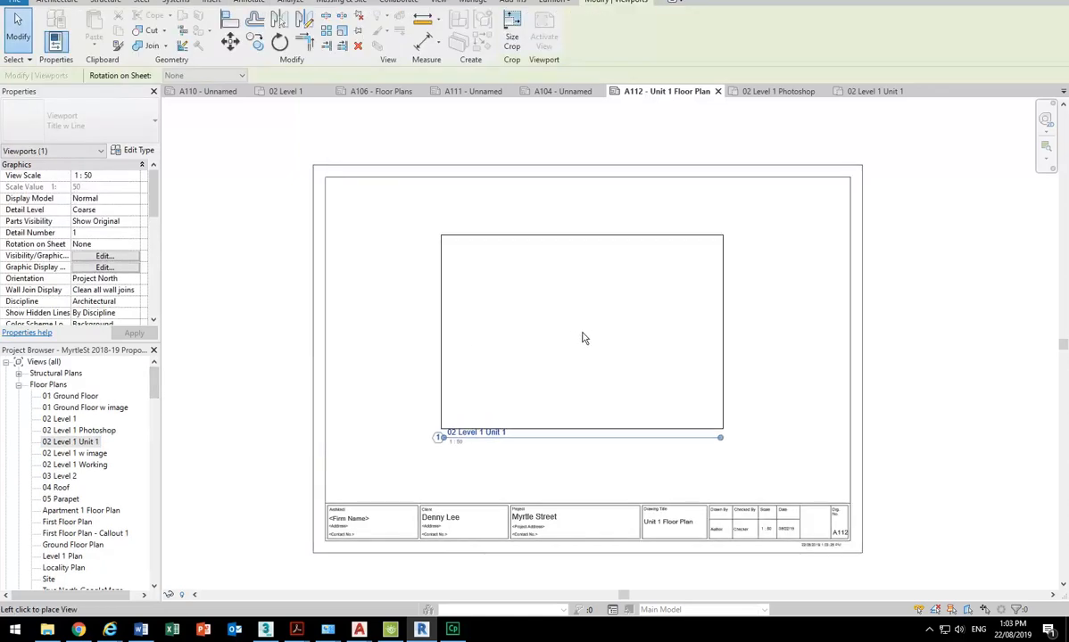
left_click(500, 340)
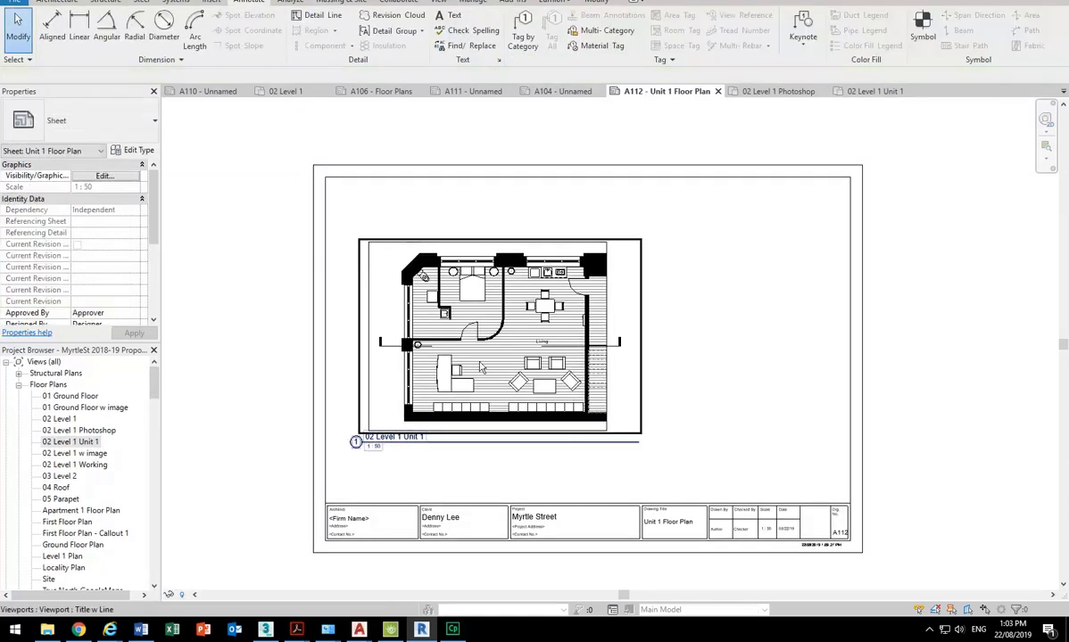
Step: Nudge the placed viewport left until it sits close to the sheet's left border
key("Left")
key("Left")
key("Left")
key("Left")
key("Left")
key("Left")
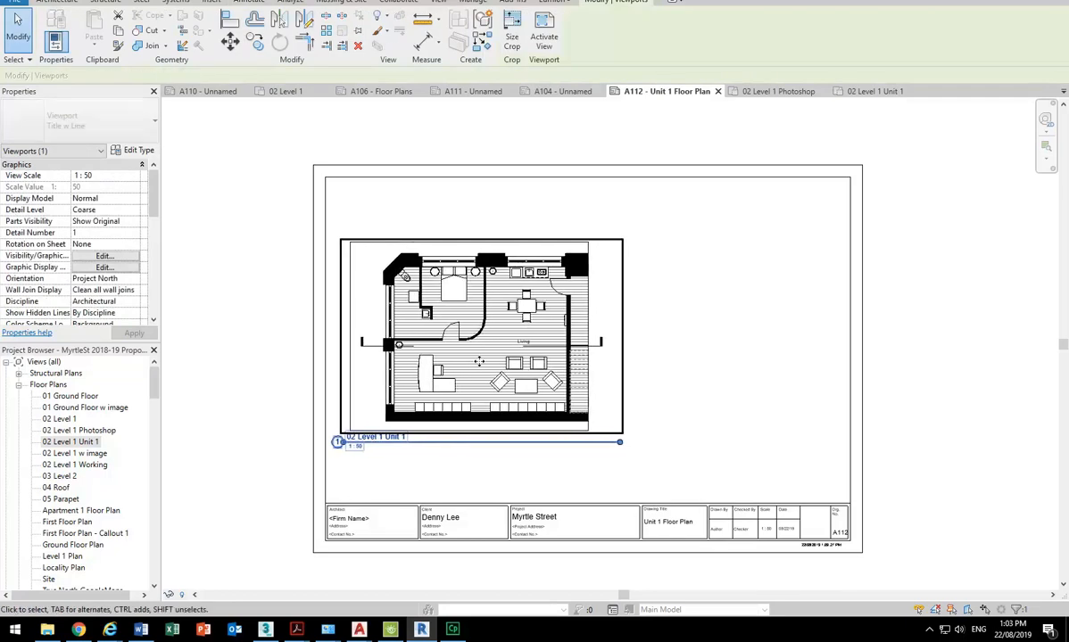
left_click(285, 302)
left_click(273, 285)
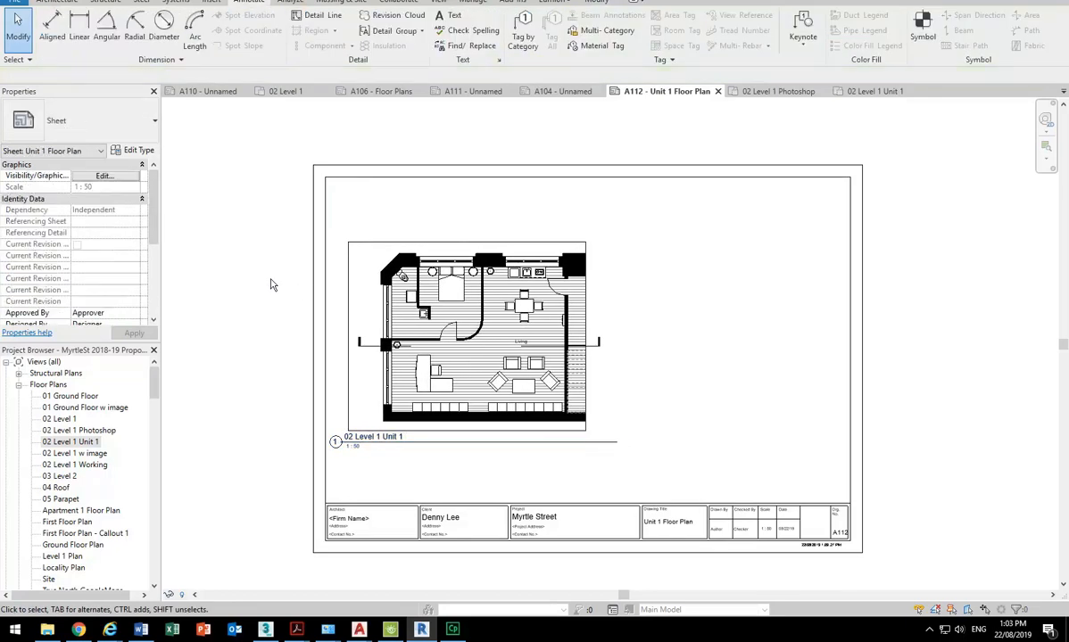
left_click(484, 312)
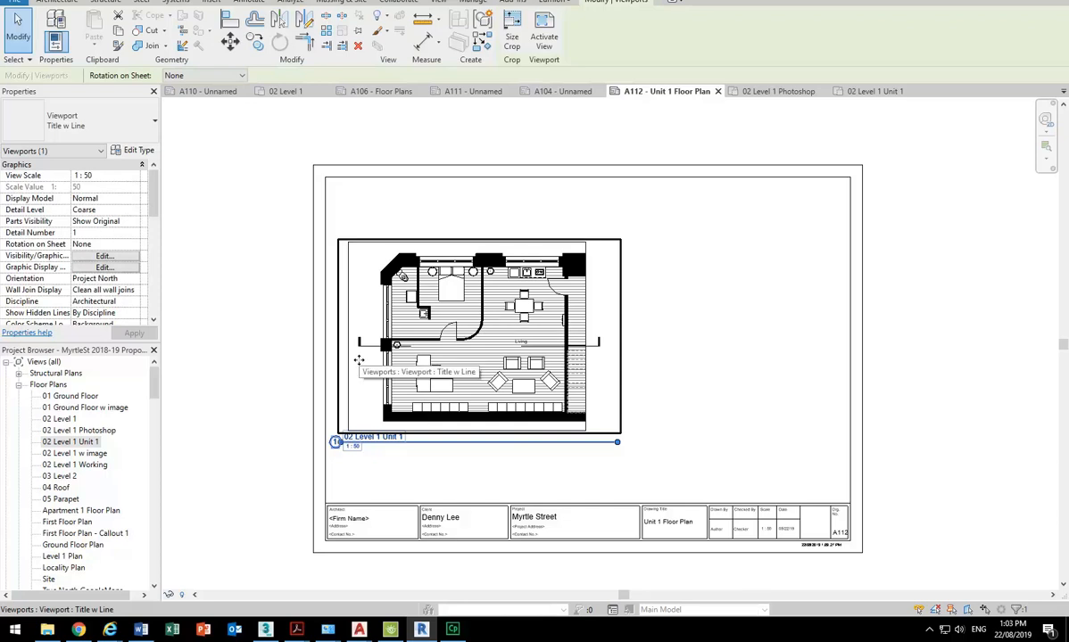
Step: Open the 03 Level 2 floor plan and examine its internal layout
double_click(61, 477)
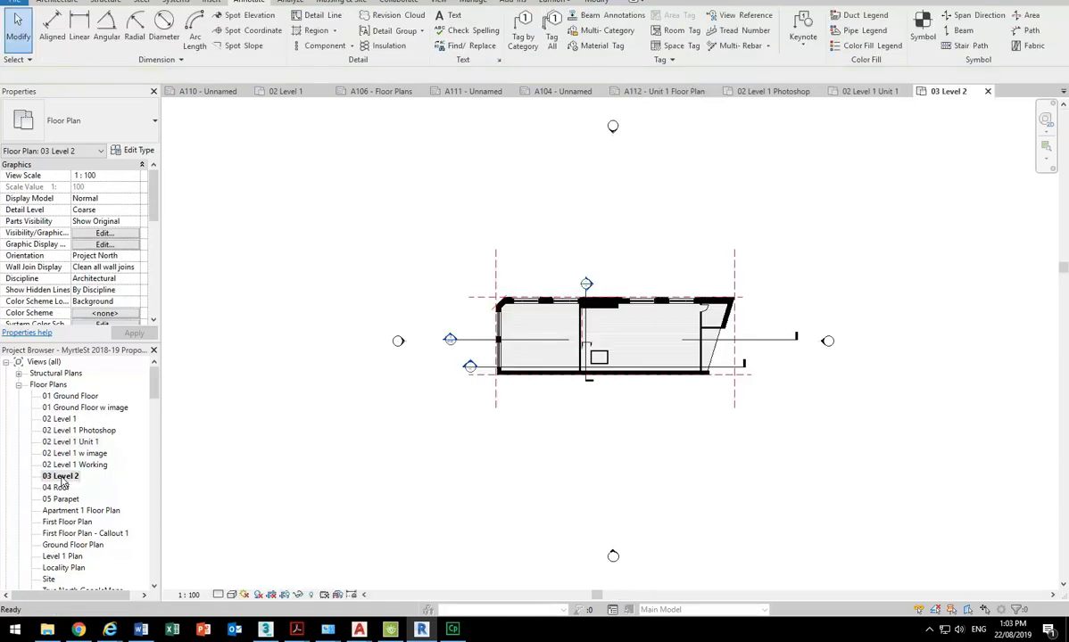
scroll(578, 328, "up", 5)
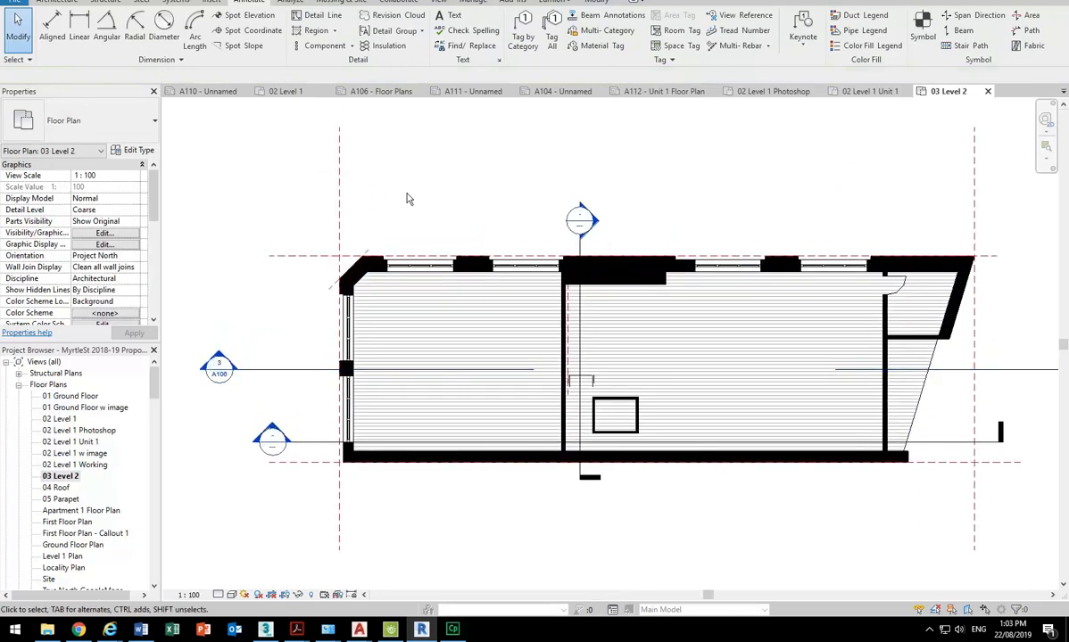
Step: Open the 02 Level 1 floor plan and select the chains of internal walls around the first apartment's bedroom and bathroom
double_click(61, 420)
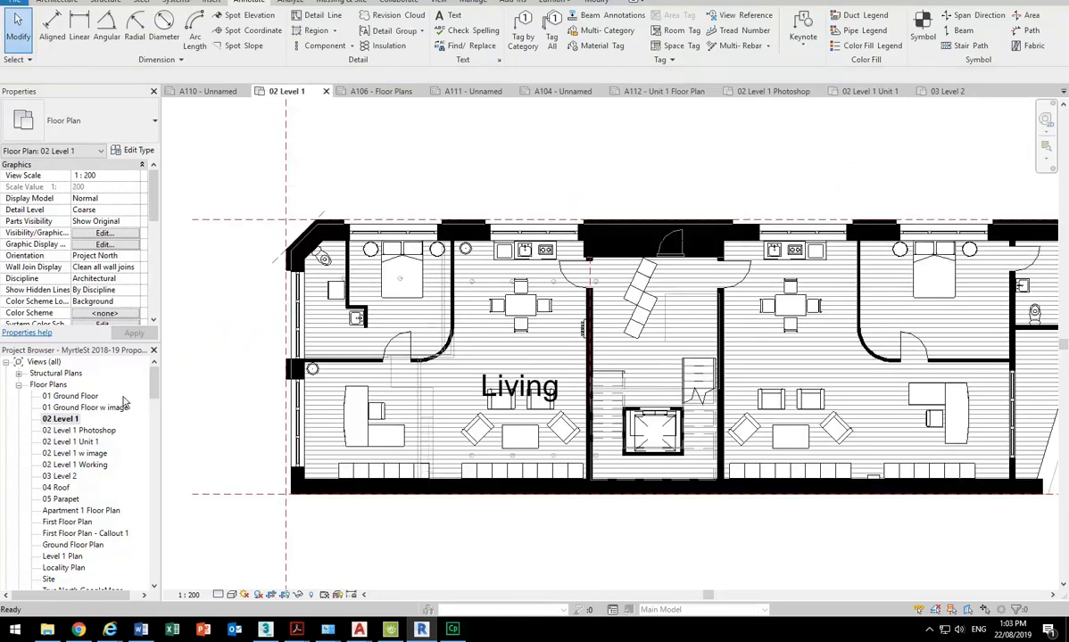
scroll(327, 363, "up", 3)
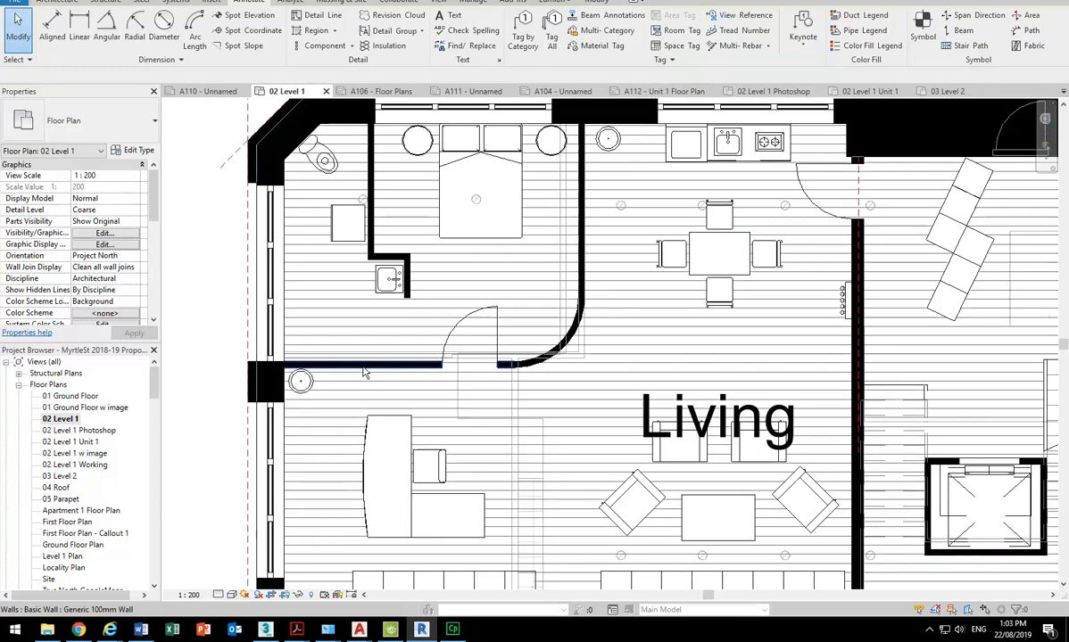
left_click(530, 363)
key("Tab")
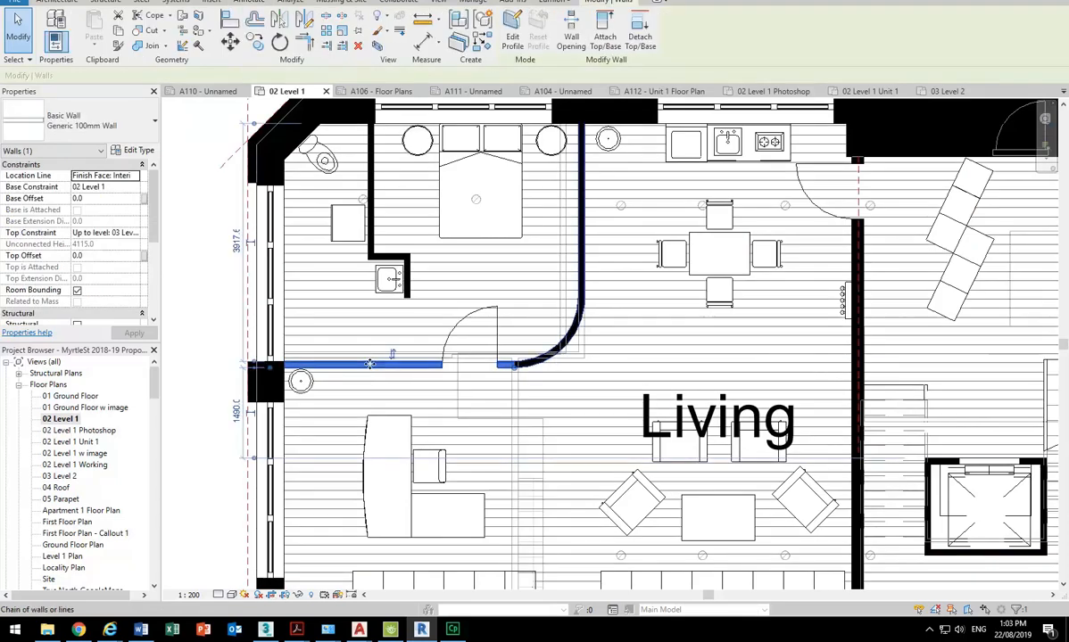
left_click(369, 364)
scroll(545, 314, "down", 1)
middle_click_drag(544, 314, 500, 363)
scroll(342, 279, "up", 2)
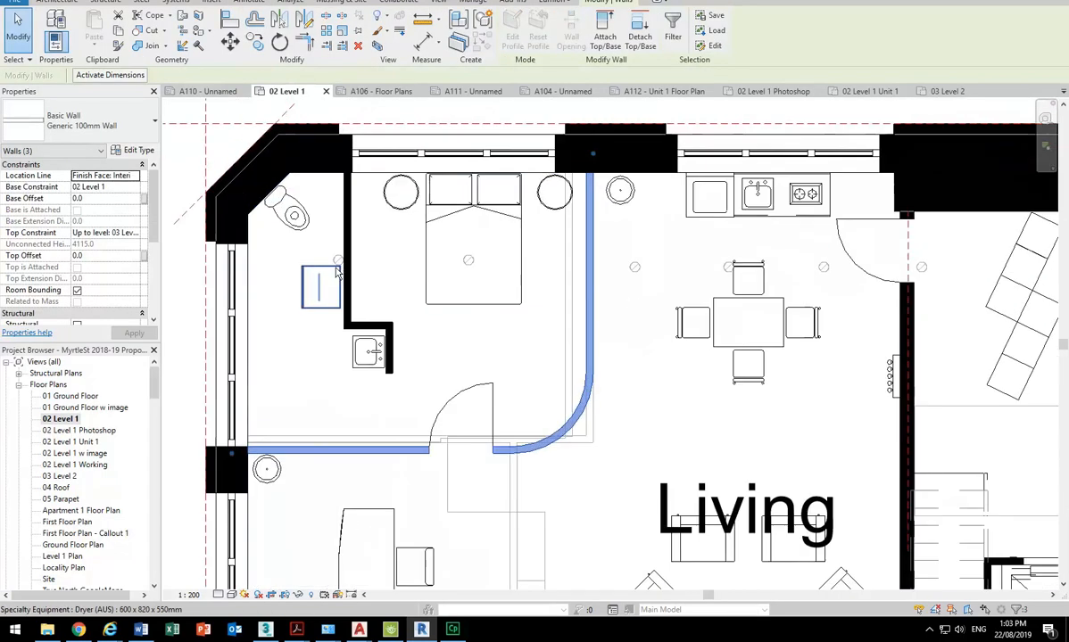
key("Tab")
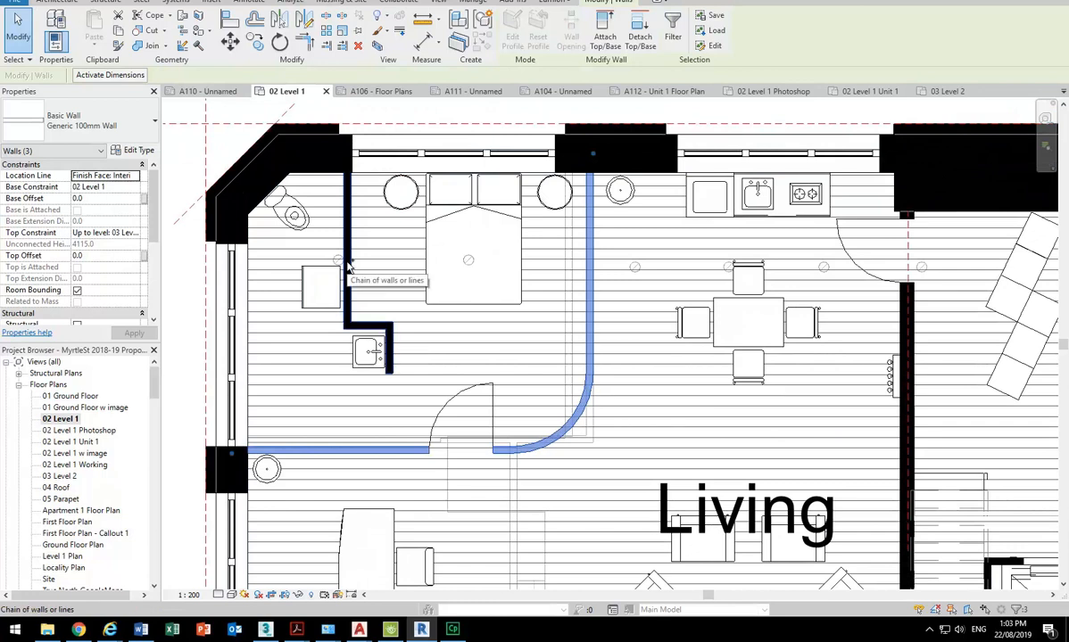
left_click(349, 265, "ctrl")
key("Tab")
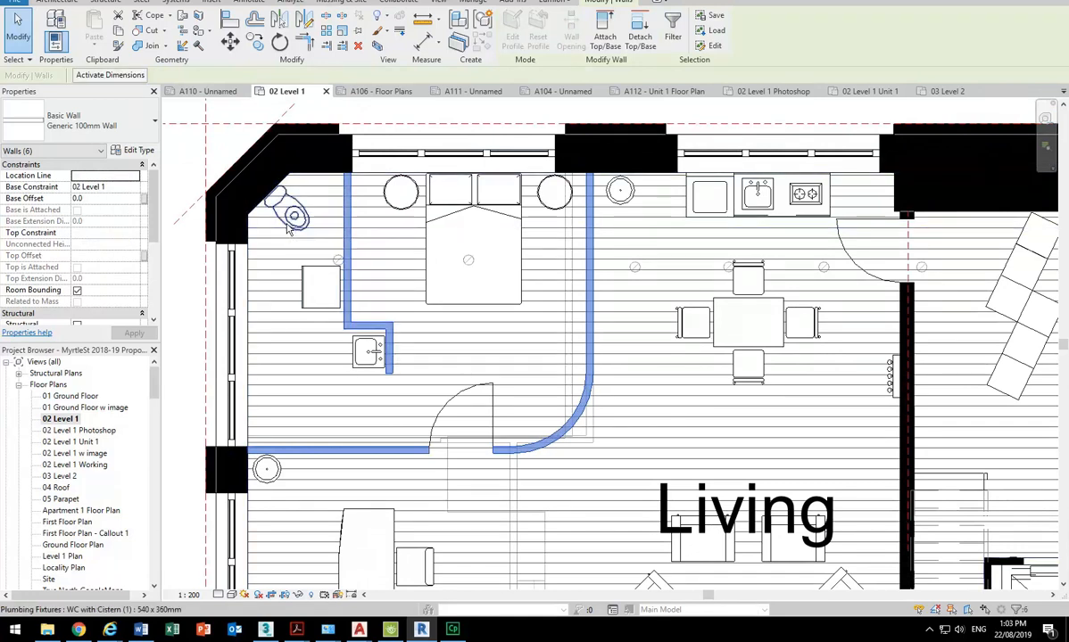
Step: Add the toilet, basin, dryer, bed and both round bedside tables to the selection
left_click(288, 229, "ctrl")
left_click(363, 367, "ctrl")
left_click(314, 305, "ctrl")
left_click(430, 204, "ctrl")
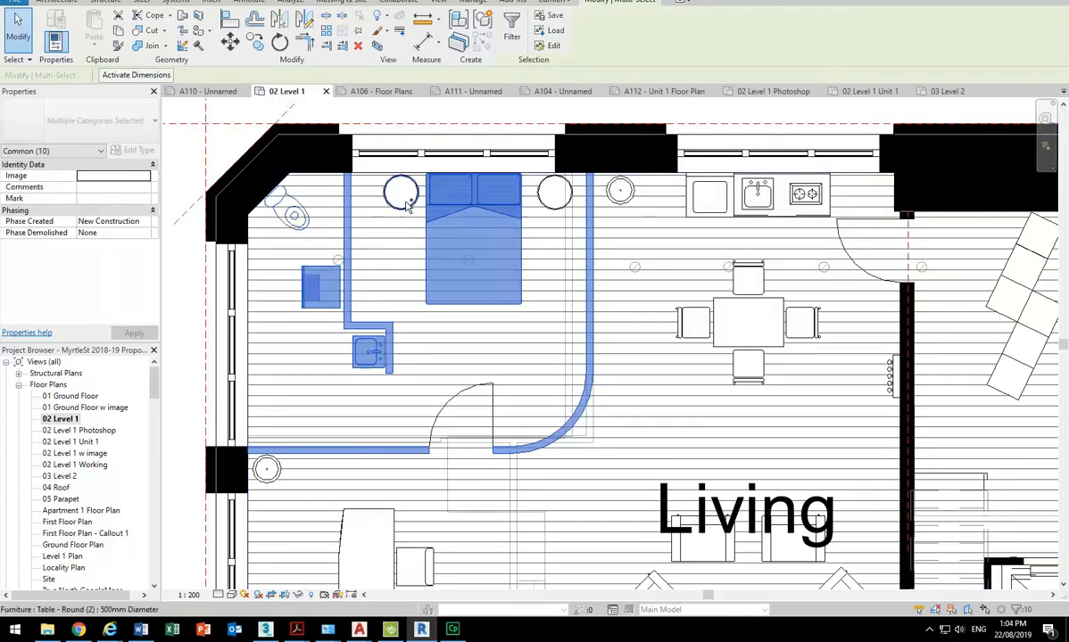
left_click(407, 209, "ctrl")
left_click(554, 198, "ctrl")
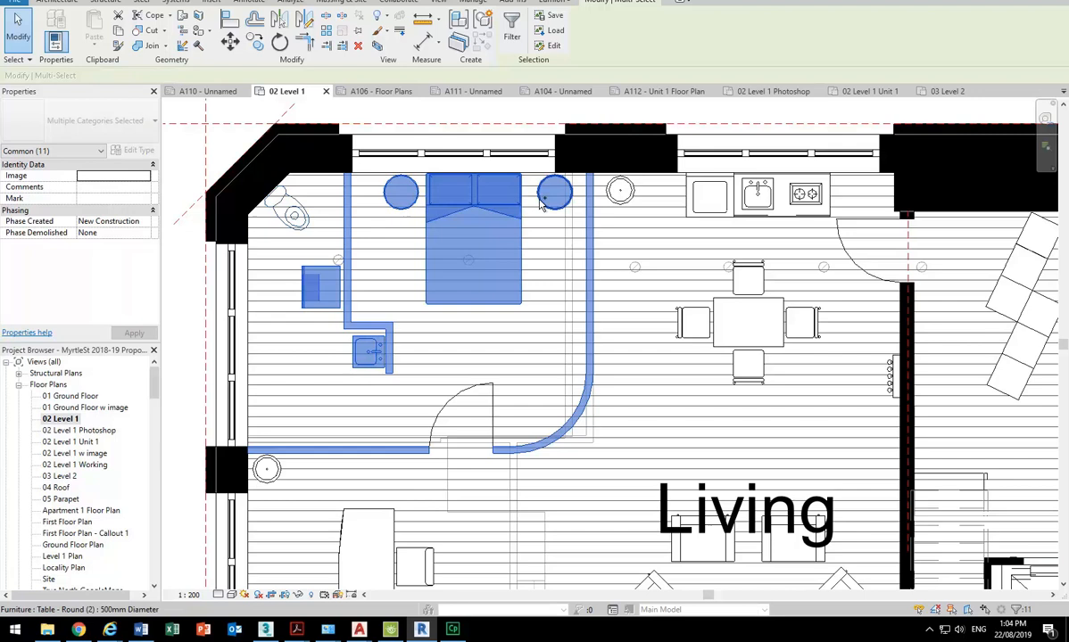
Step: Add the dining table, its four chairs, the kitchen units and the wall-mounted hooks to the selection
left_click(747, 331, "ctrl")
left_click(747, 367, "ctrl")
left_click(693, 322, "ctrl")
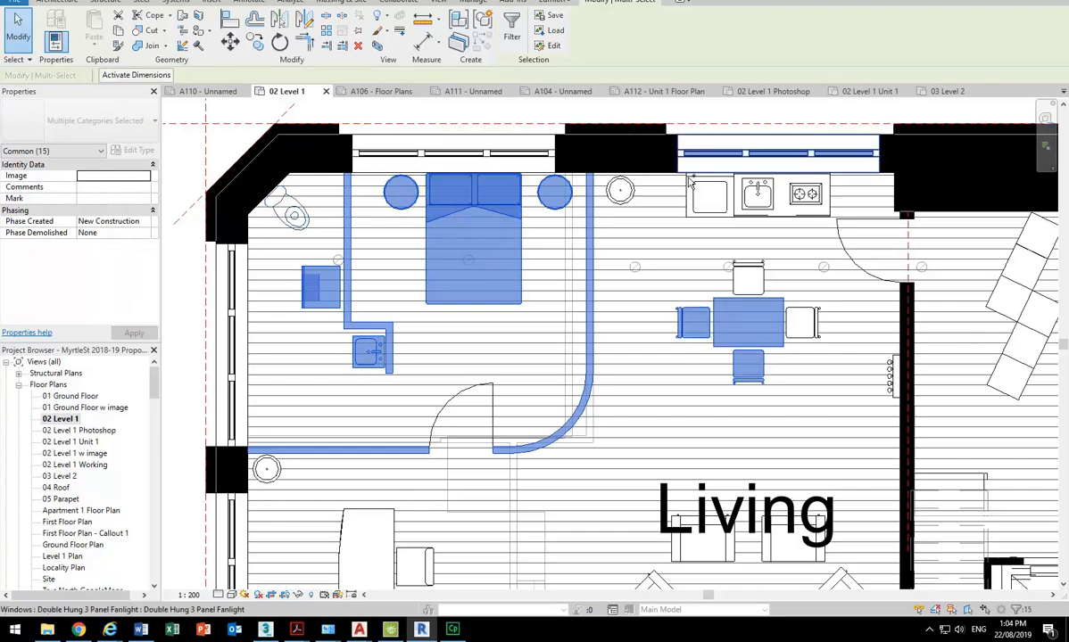
left_click(705, 201, "ctrl")
left_click(756, 195, "ctrl")
left_click(748, 279, "ctrl")
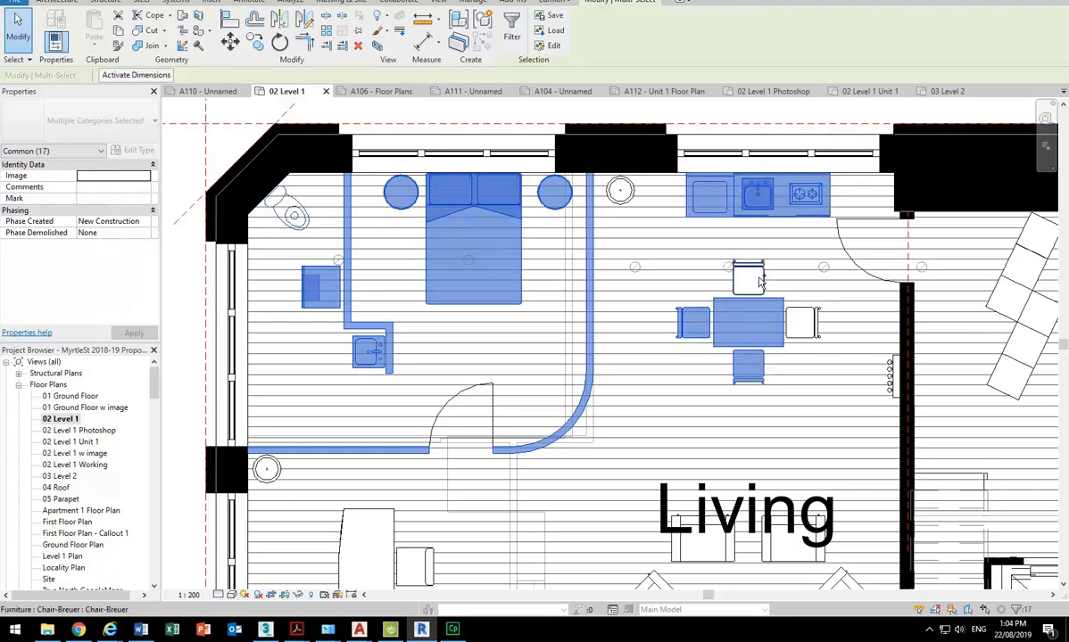
left_click(807, 318, "ctrl")
left_click(889, 375, "ctrl")
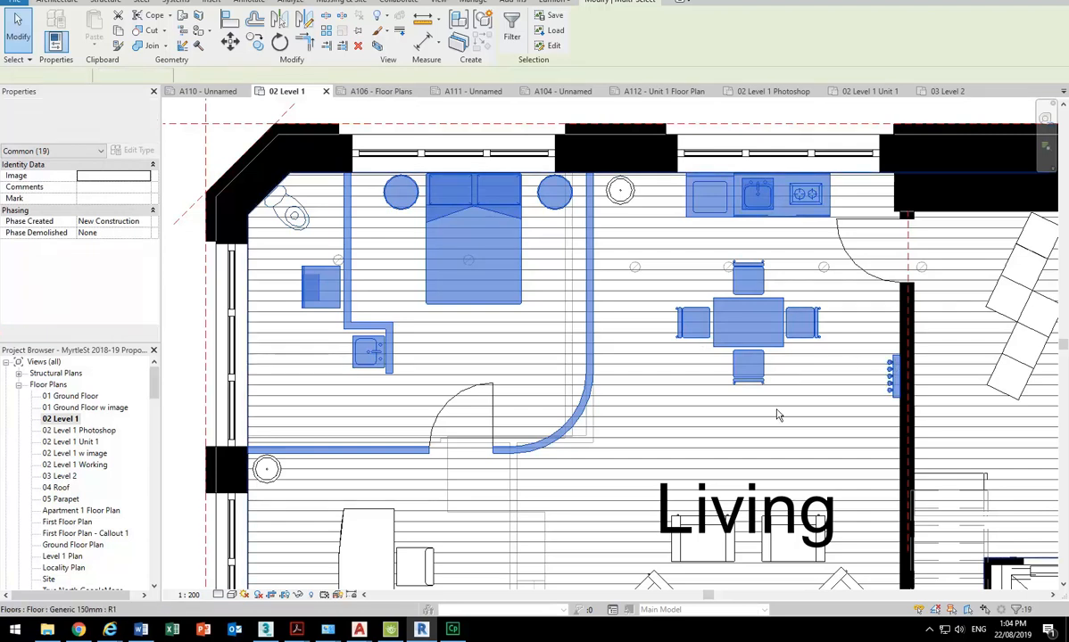
Step: Add the living and study furniture, the cabinets along the lower wall and the two remaining small round items to the selection
middle_click_drag(706, 467, 627, 291)
left_click(590, 408, "ctrl")
scroll(596, 401, "down", 3)
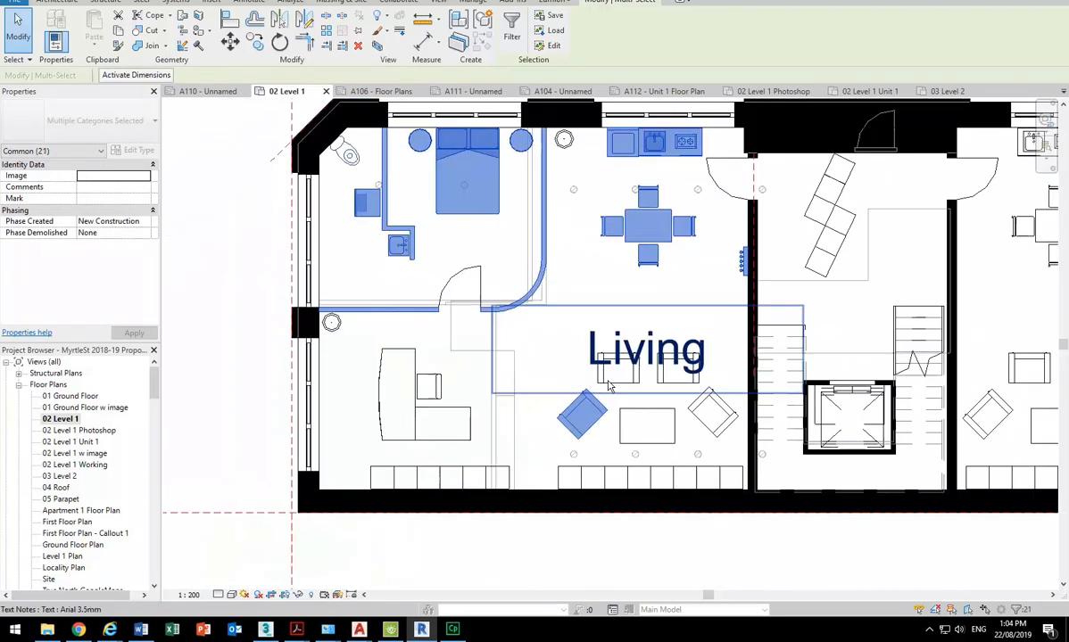
left_click_drag(371, 505, 768, 248, "ctrl")
scroll(415, 330, "down", 1)
middle_click_drag(415, 330, 383, 393)
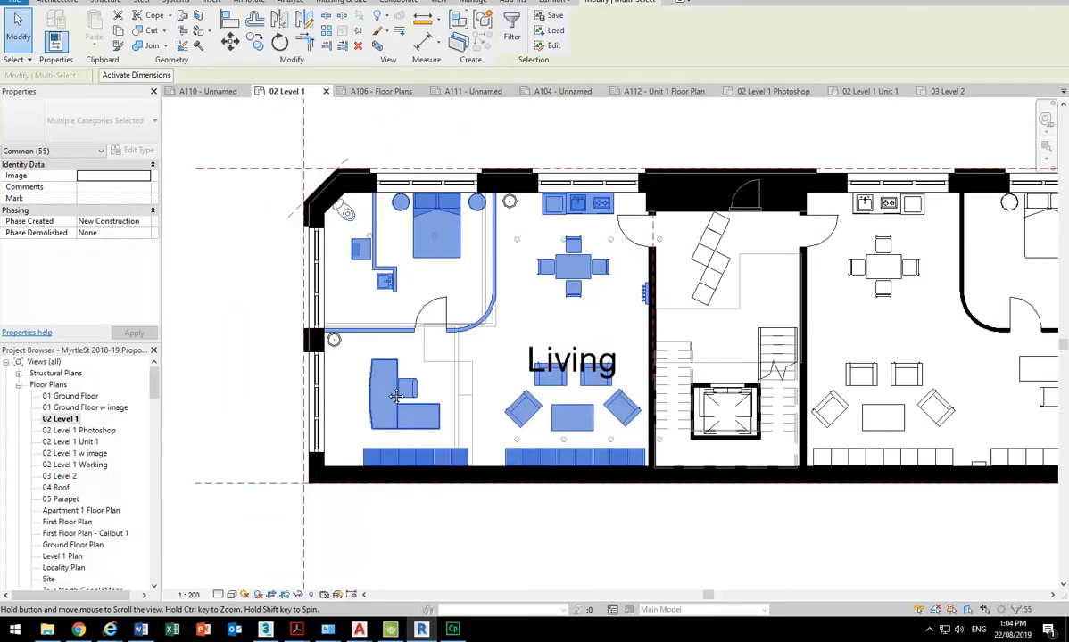
scroll(363, 378, "up", 1)
left_click(324, 330, "ctrl")
scroll(324, 330, "down", 1)
scroll(437, 348, "up", 1)
left_click(535, 195, "ctrl")
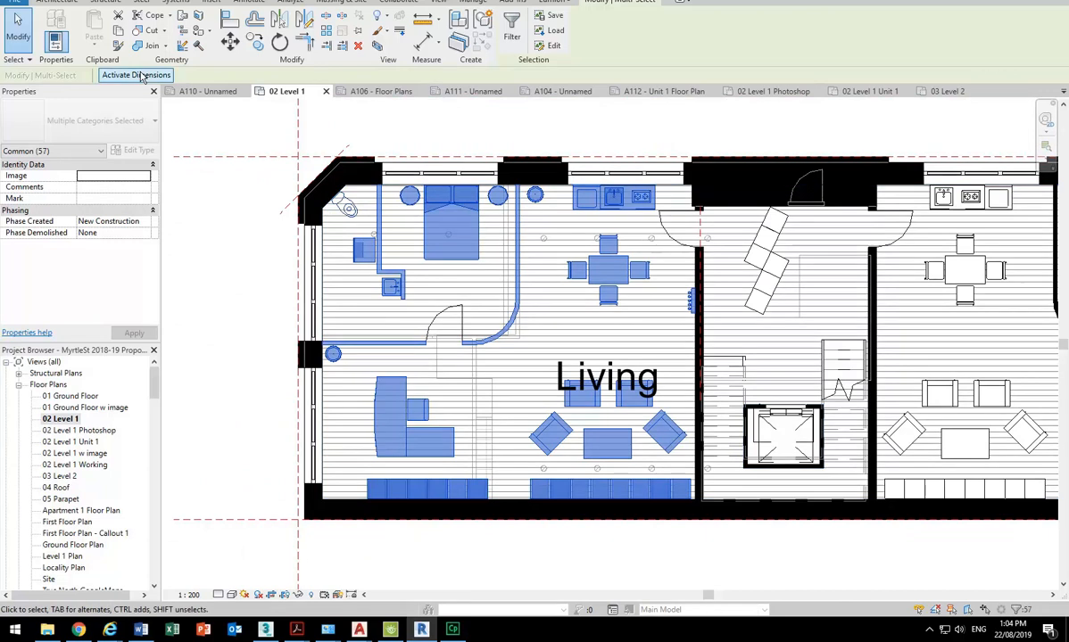
Step: Copy the selected walls and furniture and paste them into the 03 Level 2 floor plan, aligned to the current view
left_click(118, 32)
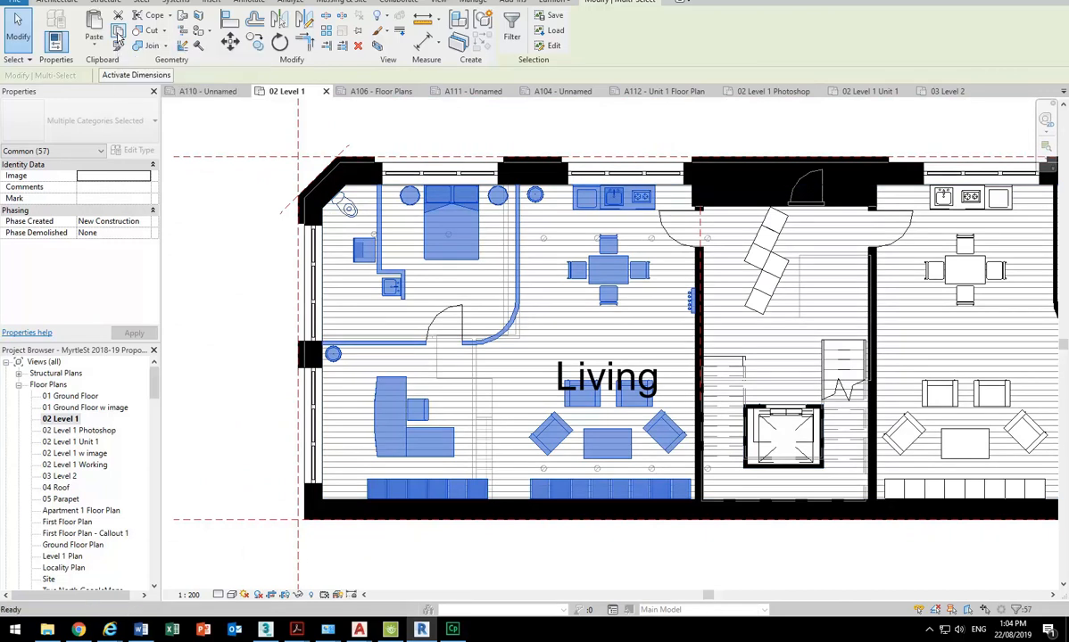
double_click(58, 477)
scroll(477, 354, "up", 2)
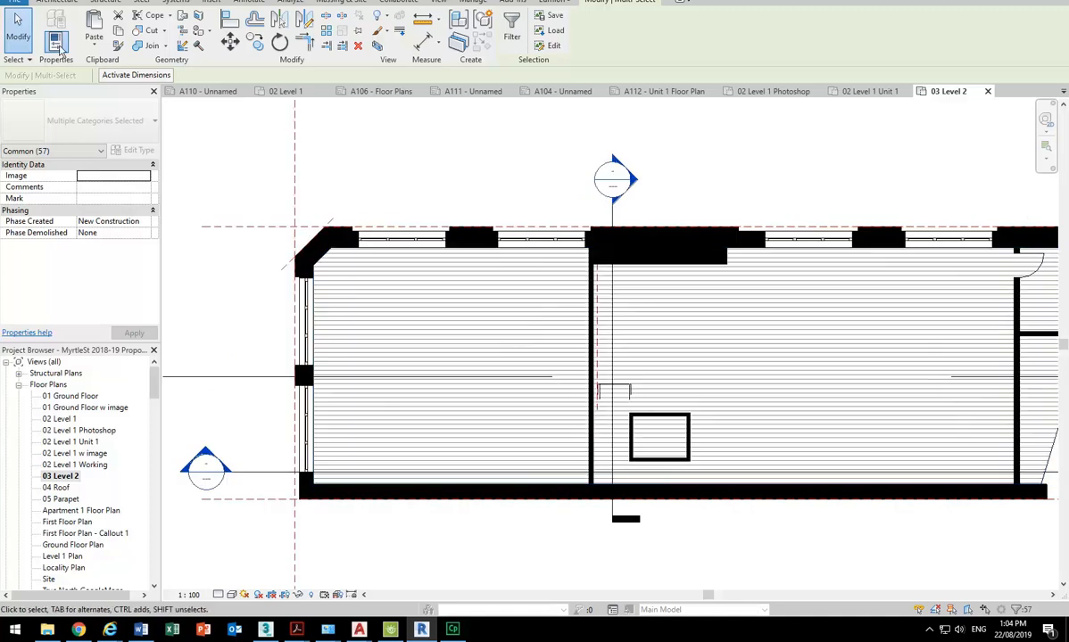
left_click(88, 45)
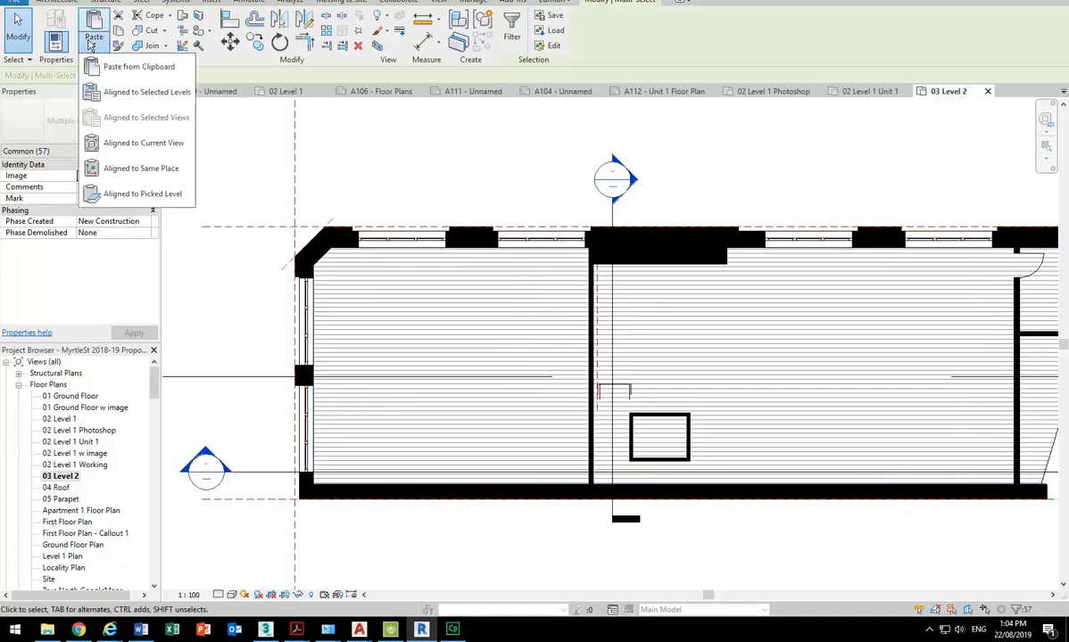
left_click(114, 144)
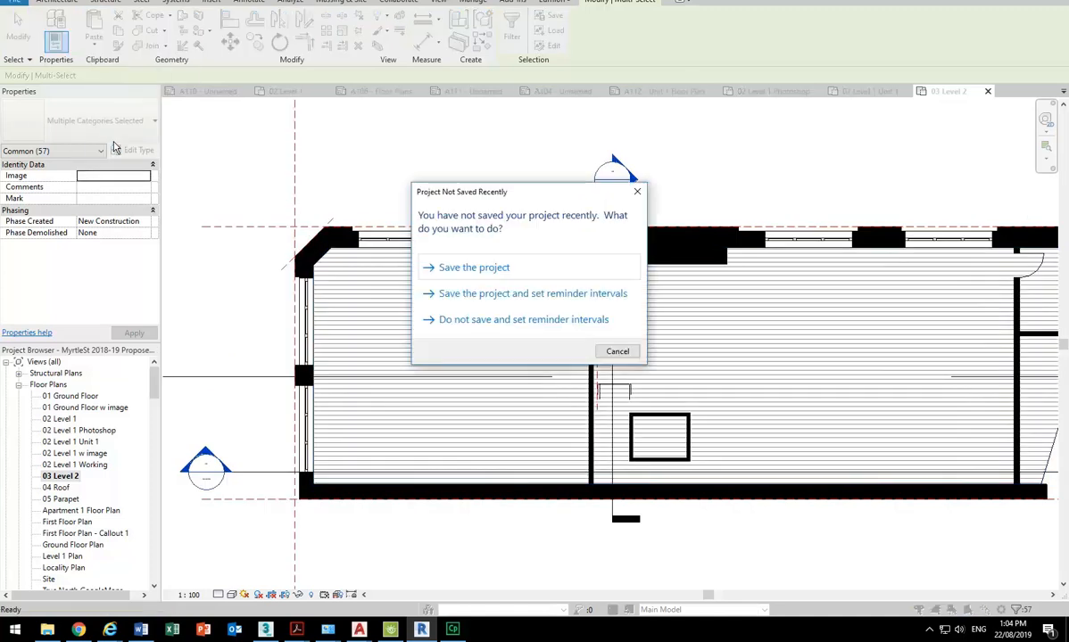
left_click(616, 353)
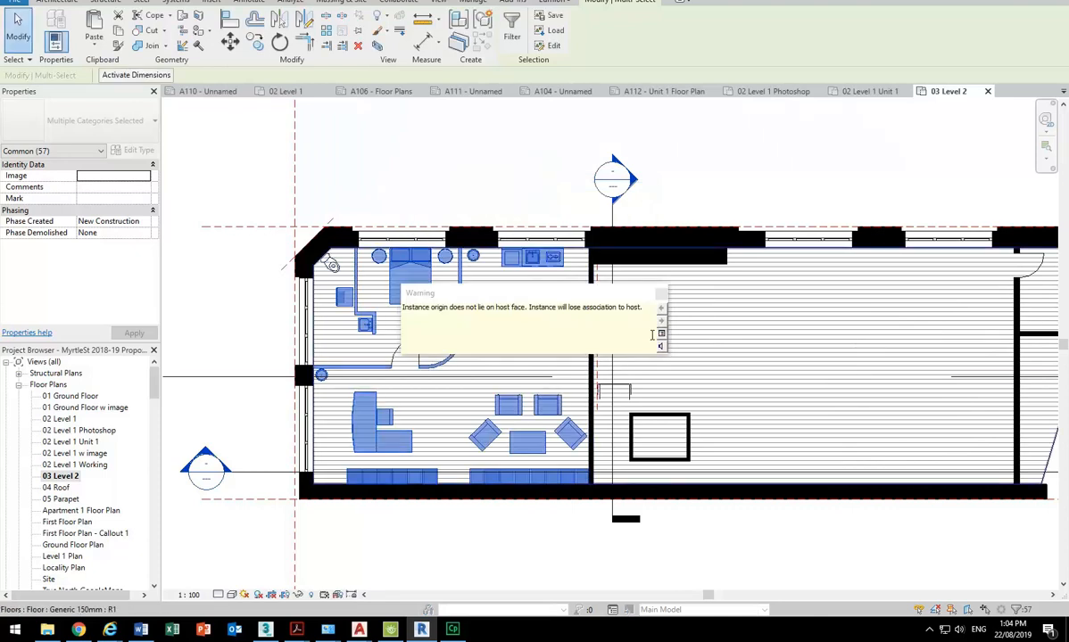
left_click(661, 296)
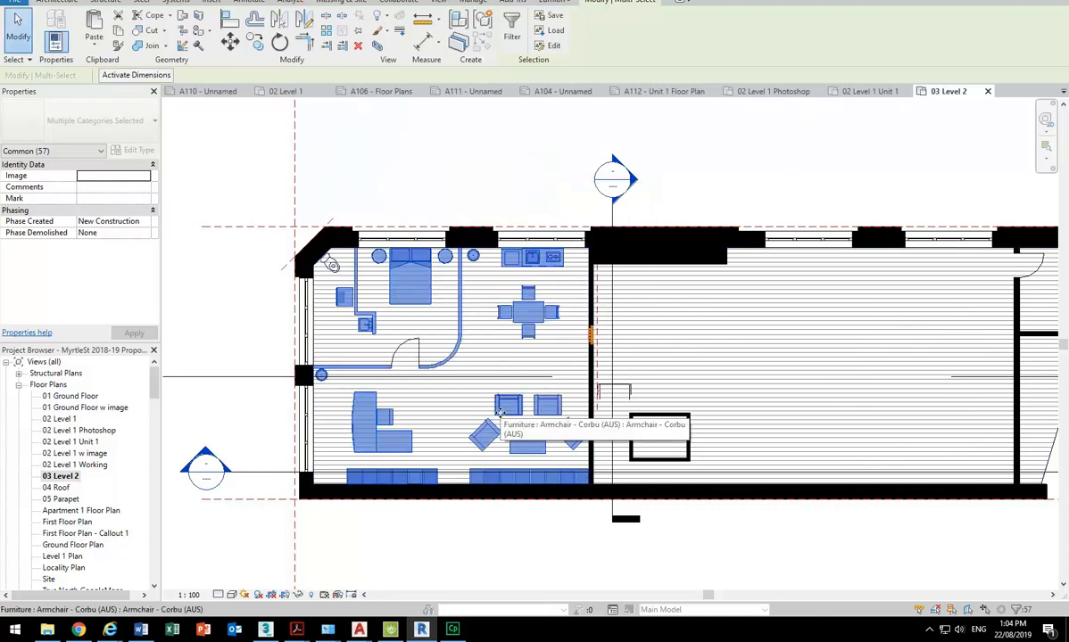
Step: Check the entrance on 02 Level 1 and place a matching WHITE DOOR1 in the 03 Level 2 apartment's dividing wall beside the kitchen
double_click(59, 420)
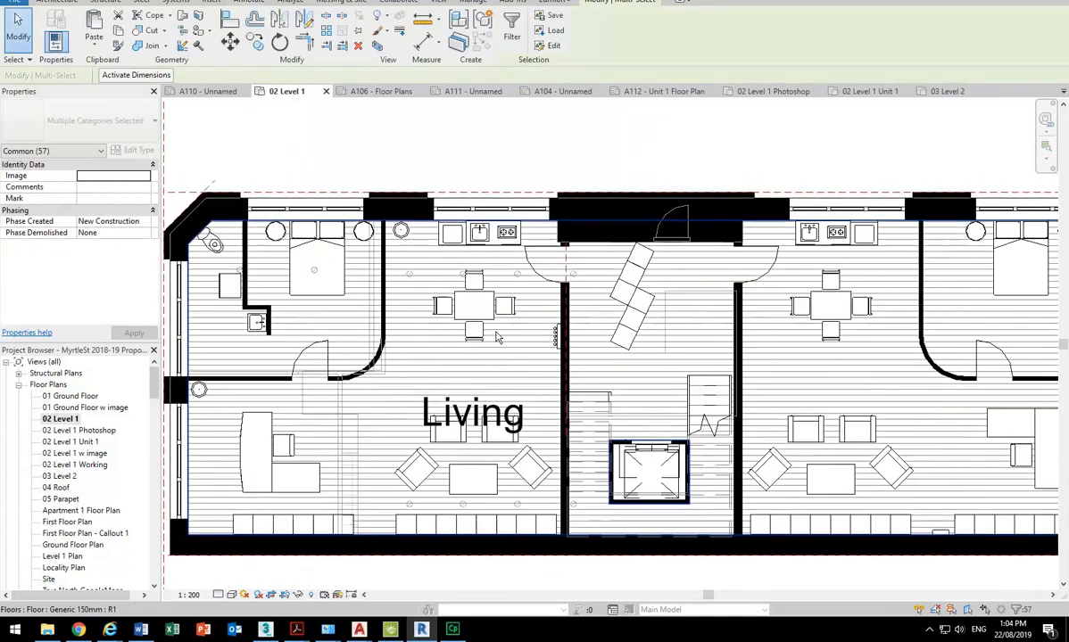
double_click(59, 476)
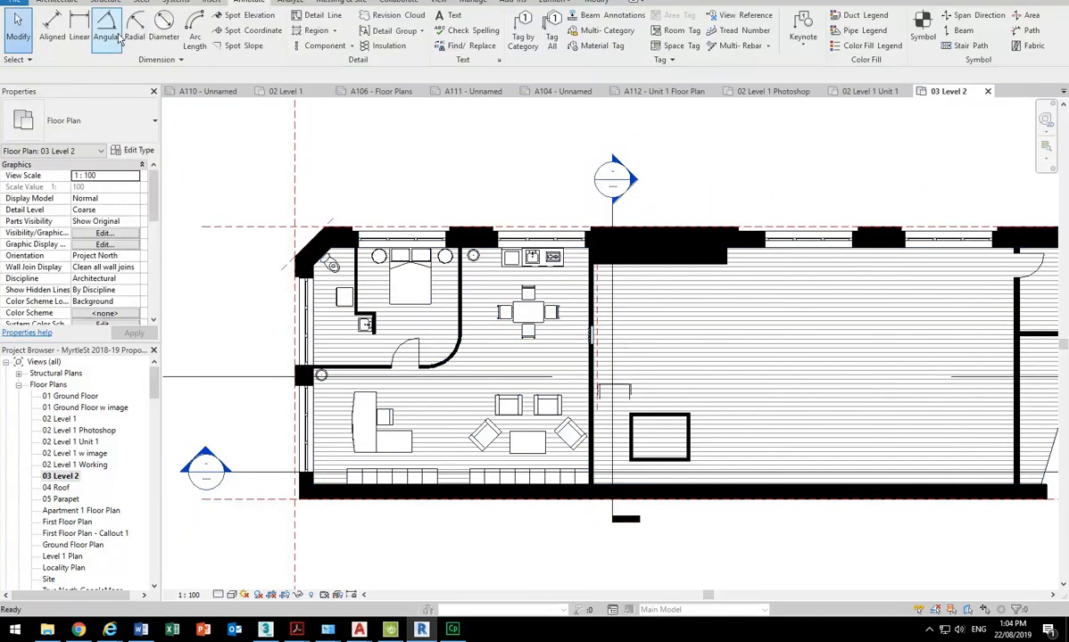
left_click(55, 3)
left_click(79, 27)
scroll(569, 260, "up", 3)
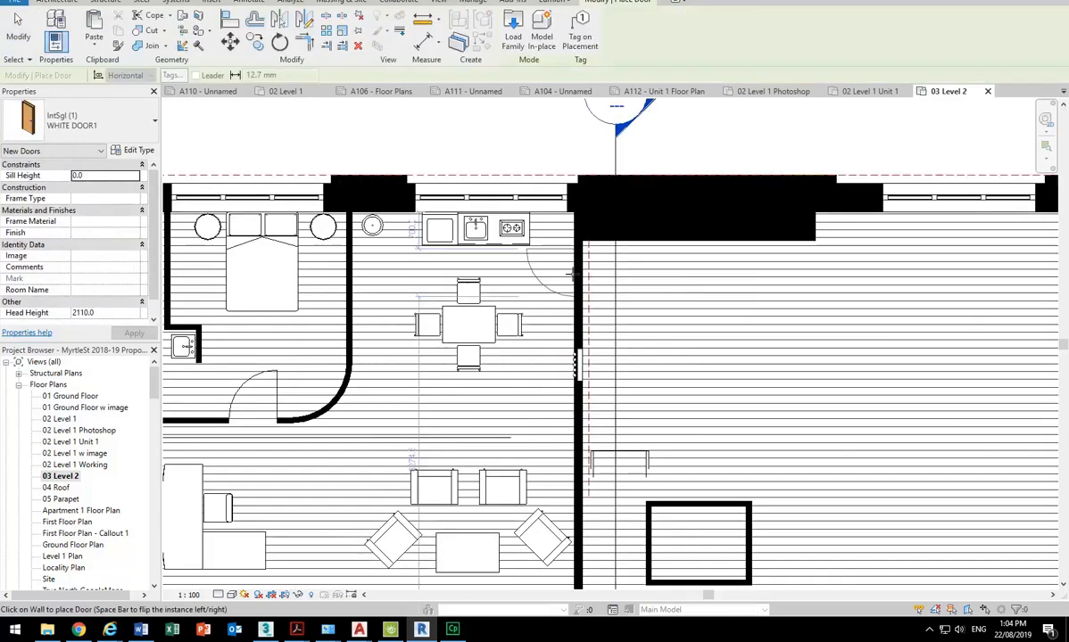
key("Escape")
key("Escape")
scroll(573, 274, "down", 3)
scroll(603, 443, "up", 1)
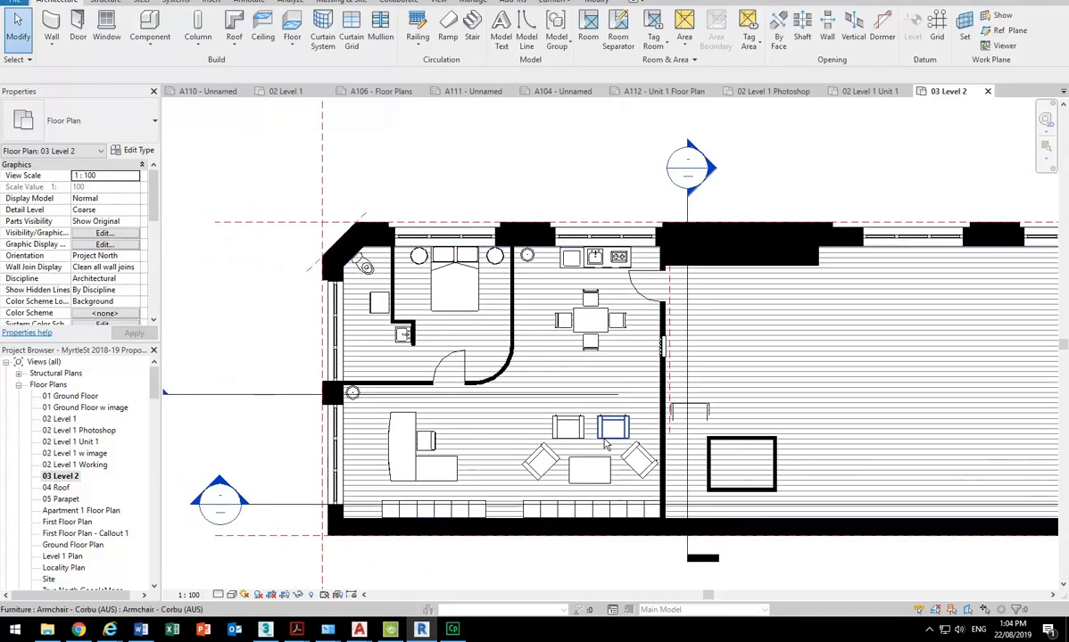
Step: Duplicate the 03 Level 2 floor plan view with detailing
middle_click_drag(380, 380, 346, 369)
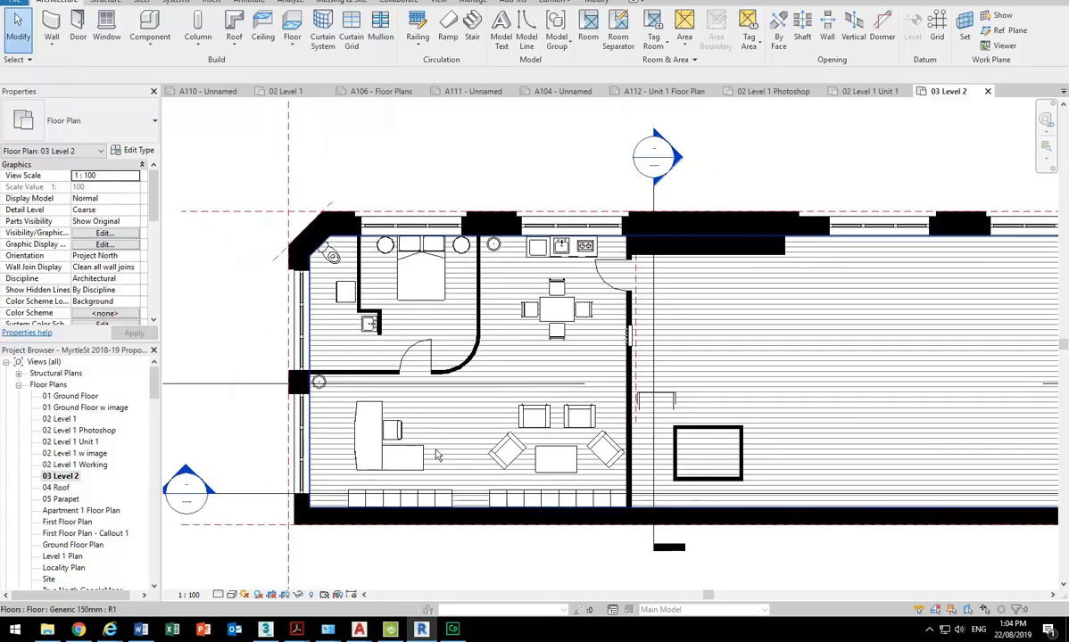
scroll(412, 433, "up", 1)
middle_click_drag(414, 434, 442, 438)
scroll(233, 344, "down", 2)
middle_click_drag(241, 348, 314, 366)
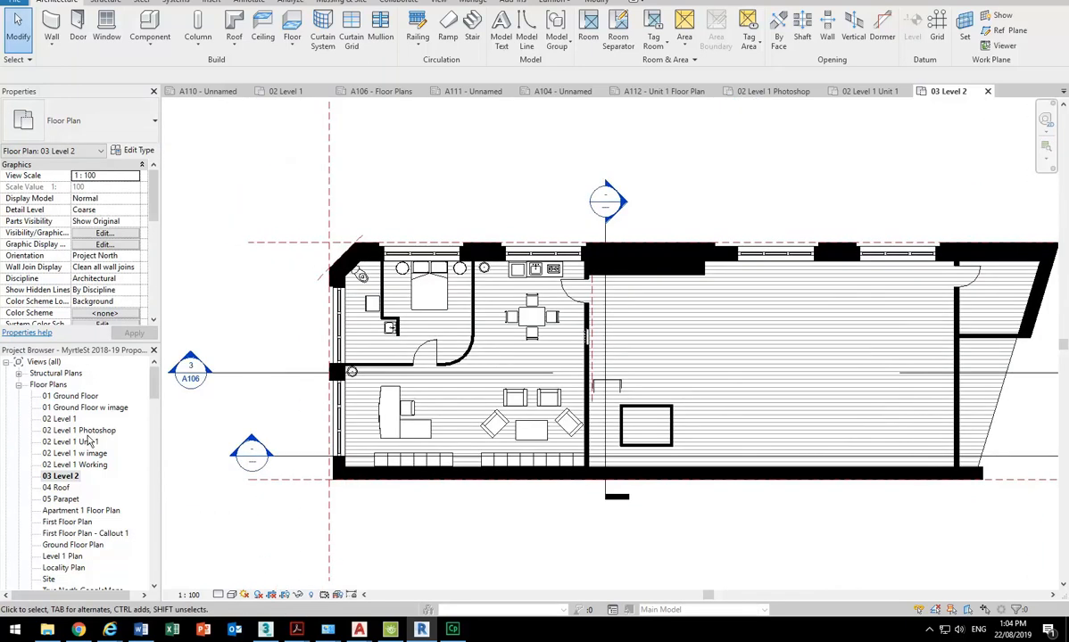
left_click(61, 477)
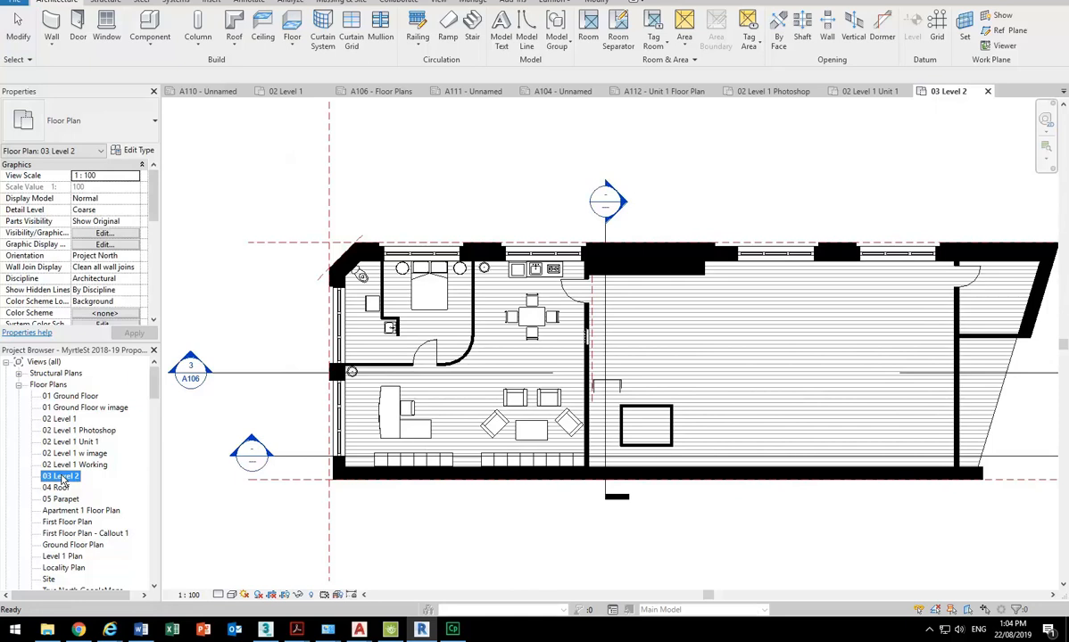
right_click(62, 479)
mouse_move(107, 284)
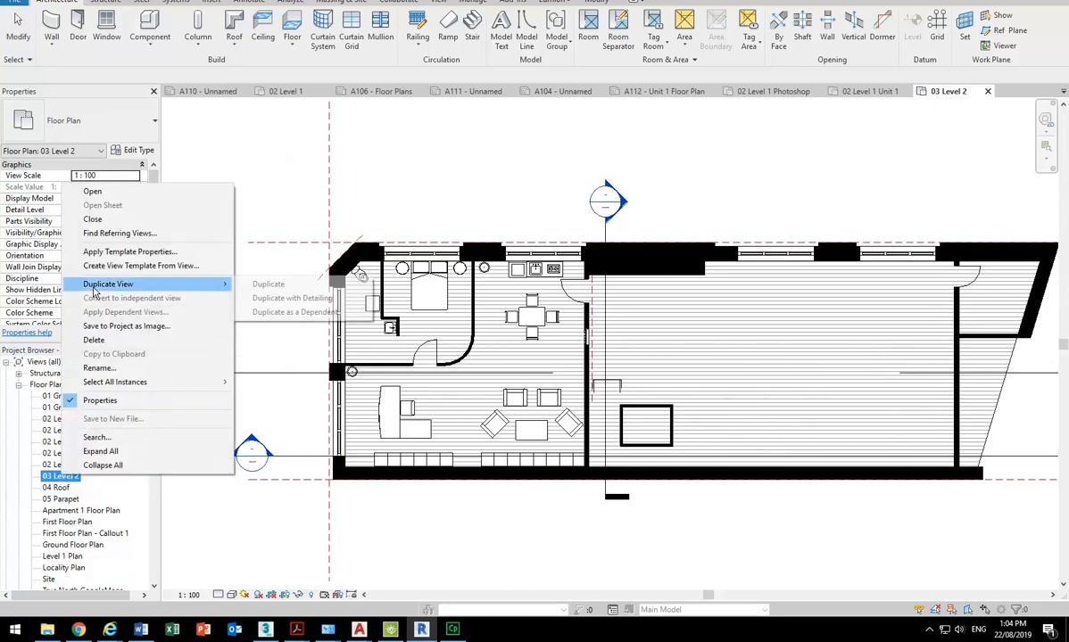
left_click(302, 300)
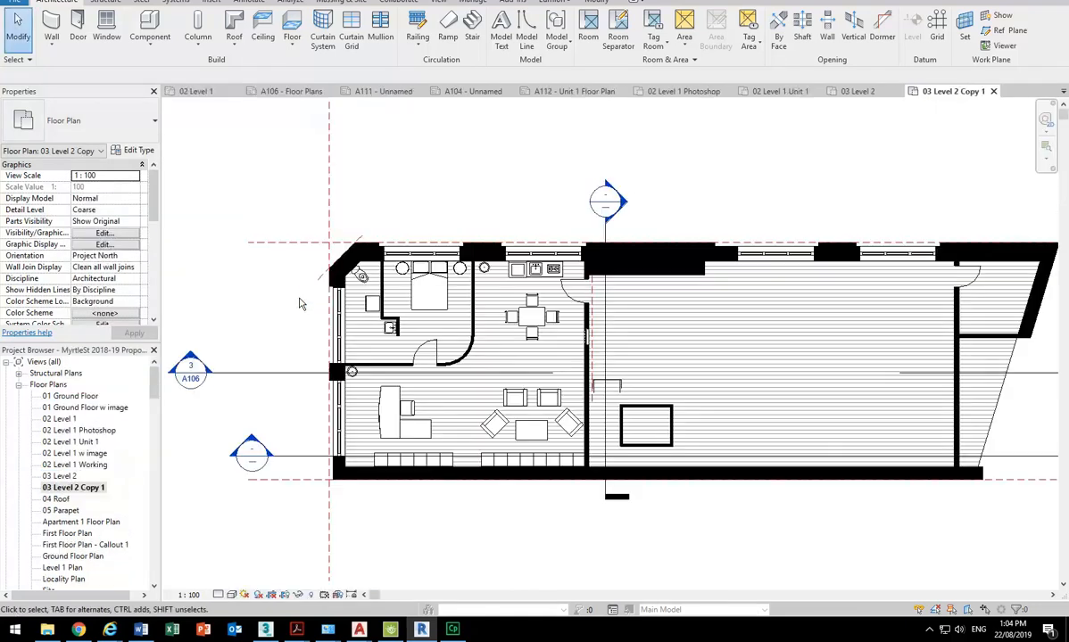
Step: Rename the duplicated floor plan view as 03 Level 2 Unit 3
right_click(67, 489)
left_click(165, 368)
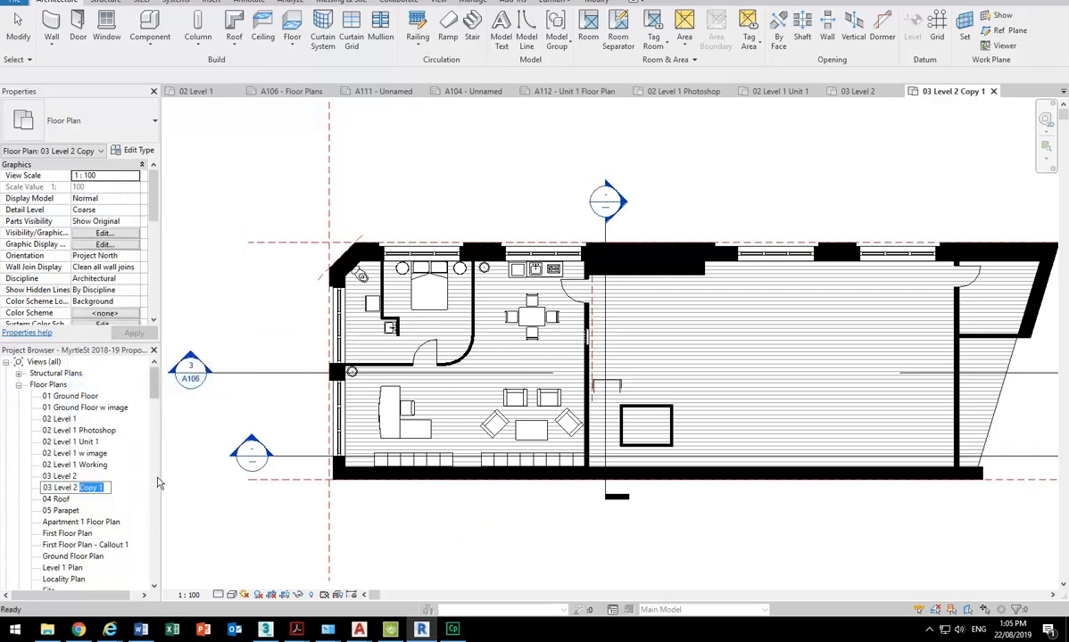
type("Unit 3")
key("Return")
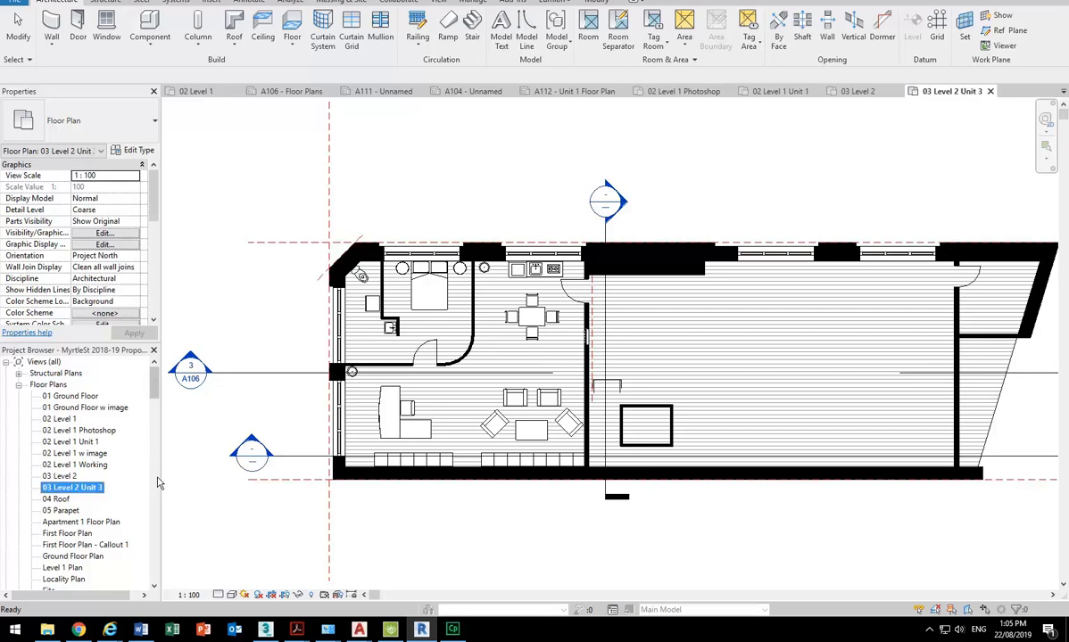
Step: Bring the A106 section head closer to the building's outer wall and show the crop region of the 03 Level 2 Unit 3 view
left_click(256, 228)
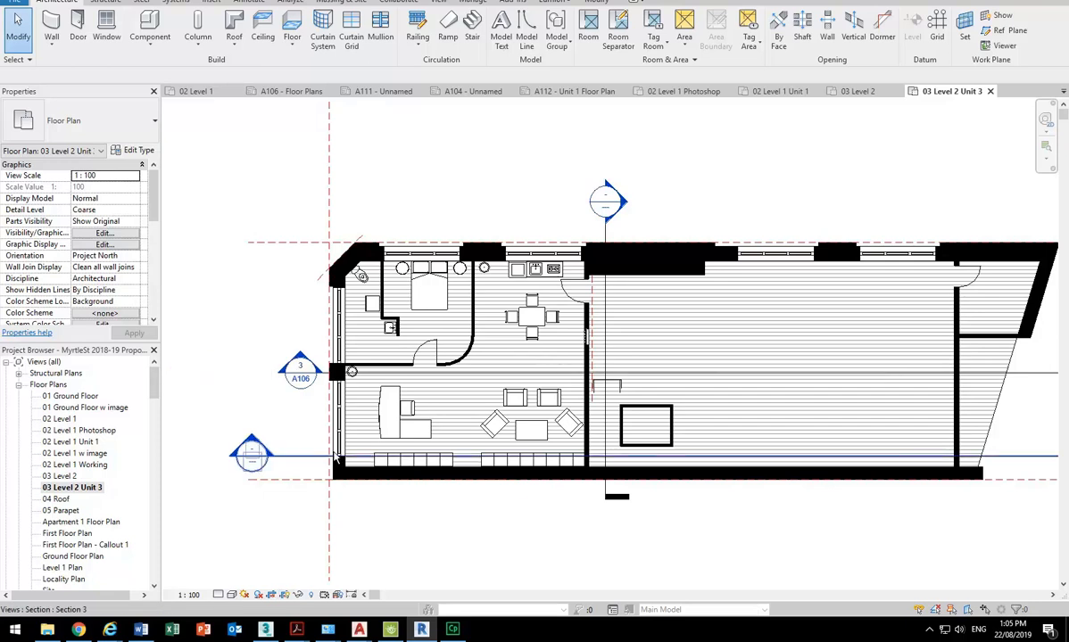
scroll(312, 499, "down", 4)
middle_click_drag(313, 485, 336, 398)
scroll(336, 398, "down", 1)
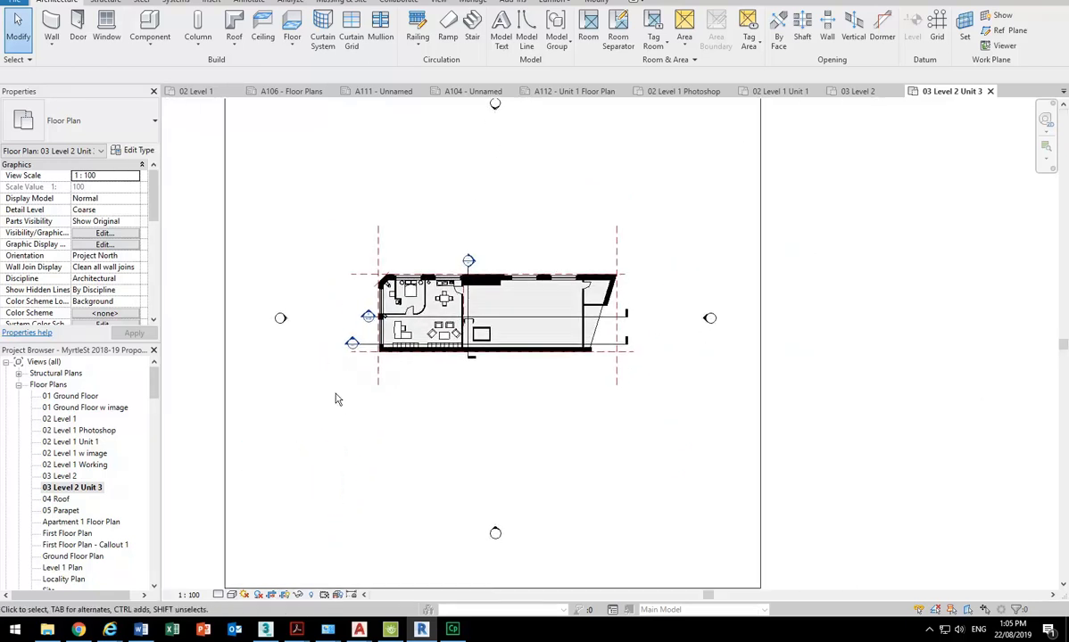
left_click(286, 596)
scroll(393, 443, "down", 2)
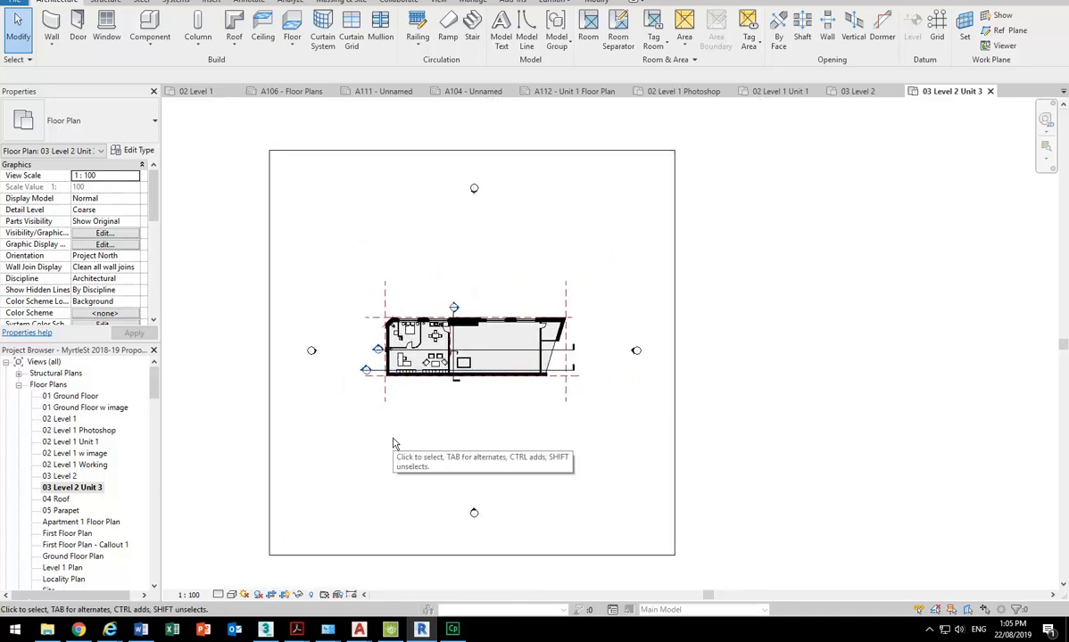
scroll(393, 443, "down", 2)
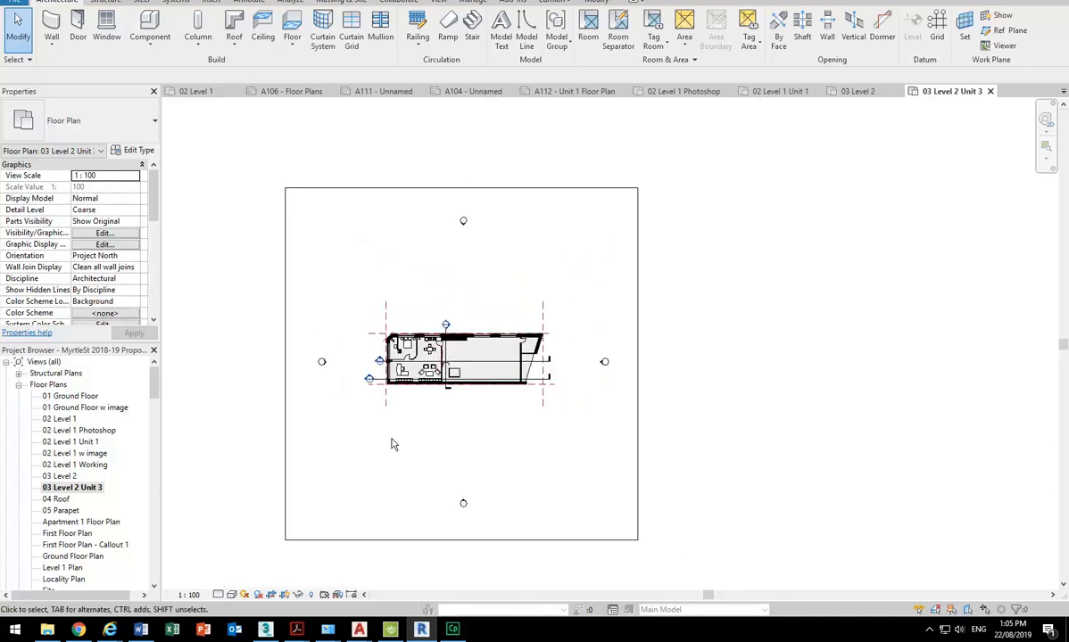
Step: Crop the 03 Level 2 Unit 3 view close to the building's top and bottom walls and just past the apartment's corridor-side wall
left_click(295, 445)
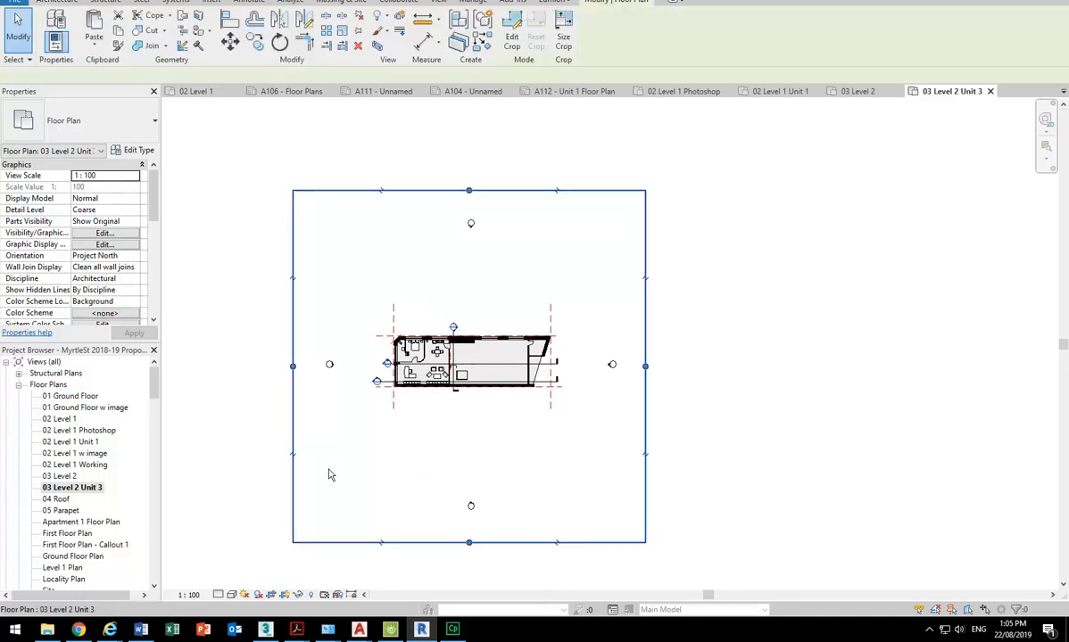
left_click_drag(469, 542, 468, 393)
left_click_drag(469, 191, 455, 329)
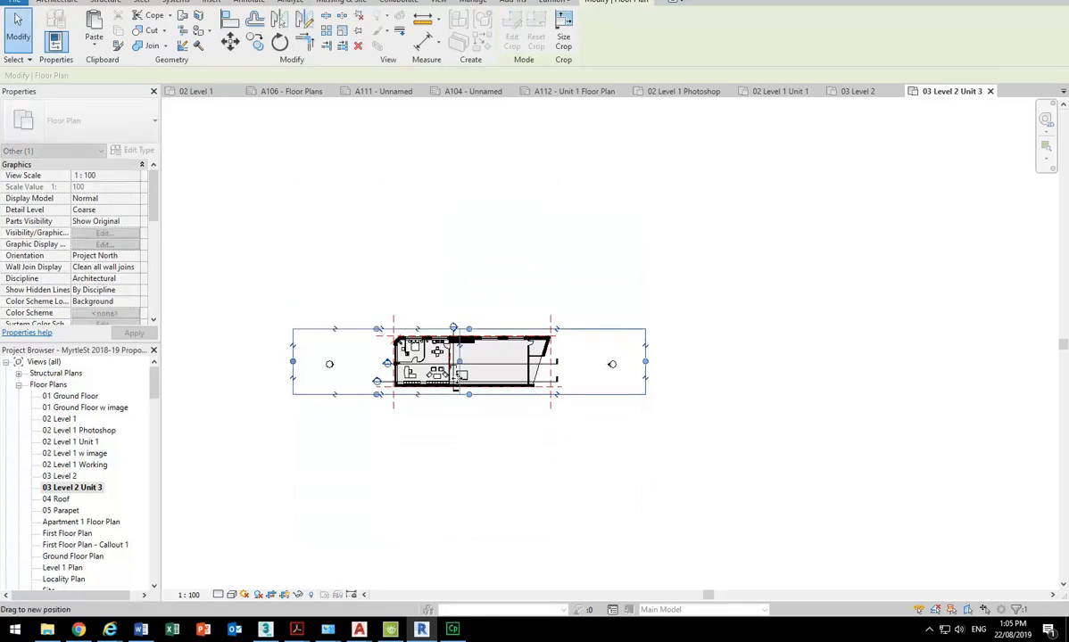
left_click_drag(455, 381, 455, 381)
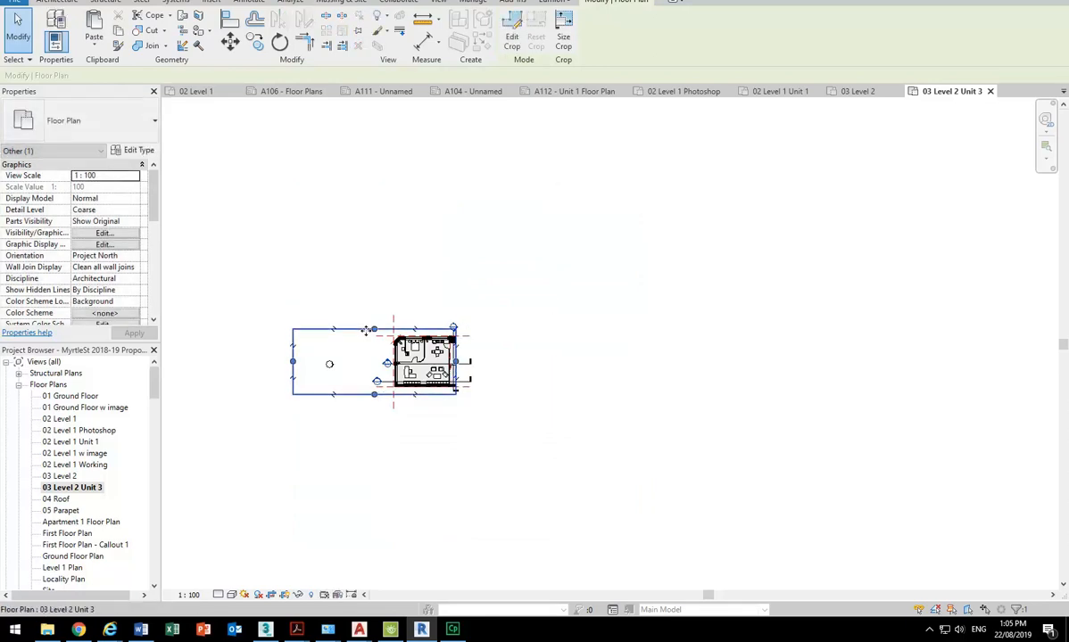
left_click(370, 493)
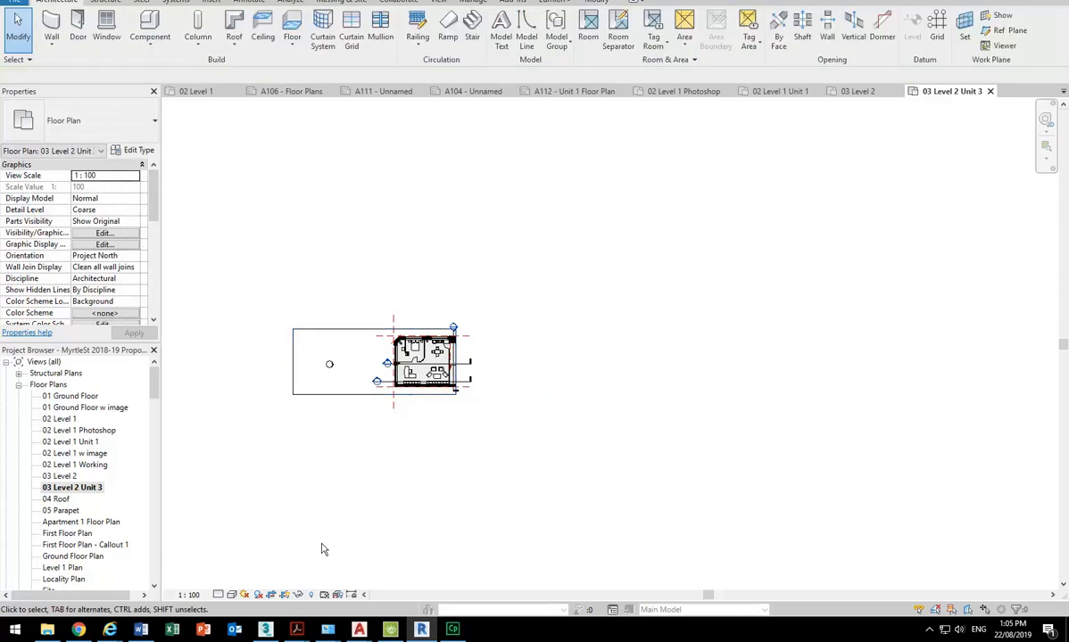
left_click(285, 595)
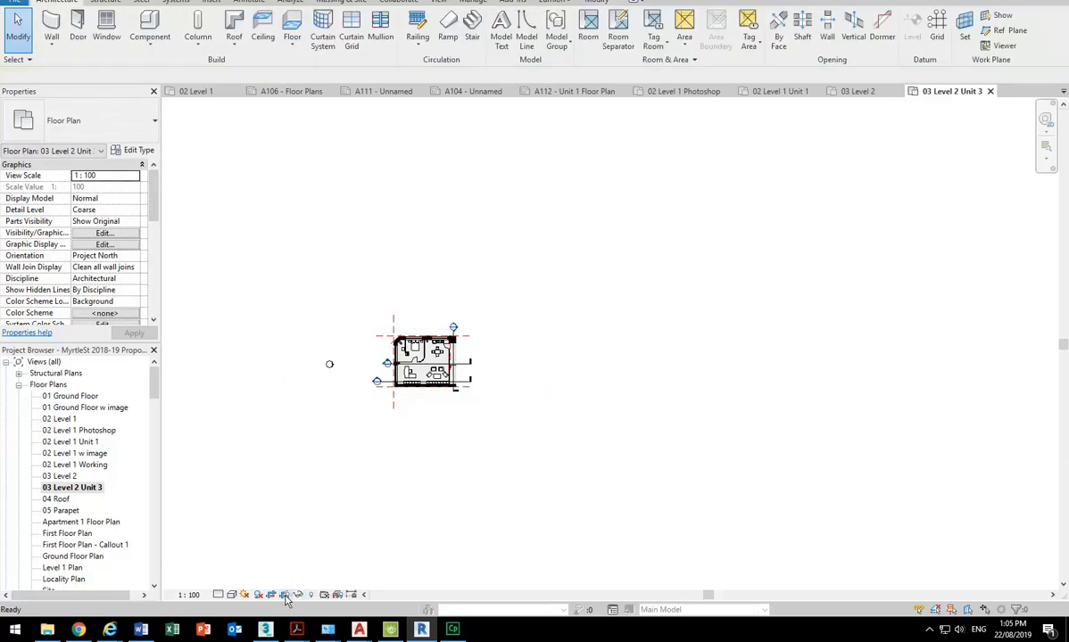
left_click(285, 595)
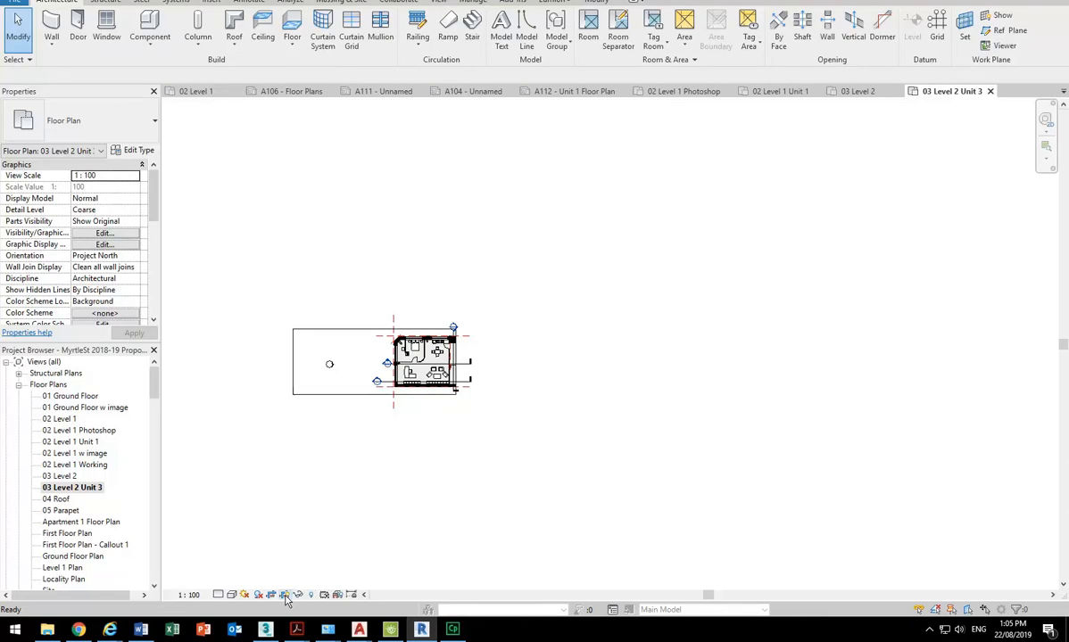
left_click(285, 595)
Step: Bring the remaining loose side of the 03 Level 2 Unit 3 crop region in close to the bathroom-side outer wall
left_click(326, 330)
scroll(307, 361, "up", 3)
middle_click_drag(488, 376, 352, 395)
scroll(353, 393, "up", 2)
left_click_drag(438, 365, 481, 358)
middle_click_drag(614, 407, 560, 423)
scroll(560, 423, "up", 2)
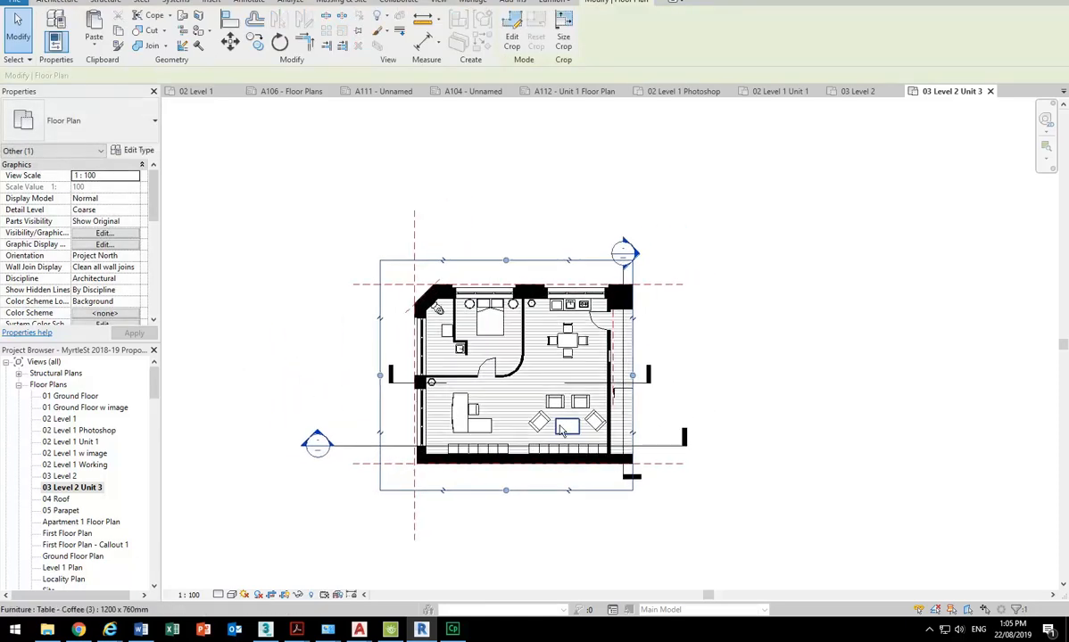
Step: Hide the dashed reference planes by category in the 03 Level 2 Unit 3 view
scroll(562, 427, "up", 2)
left_click(371, 545)
right_click(370, 546)
mouse_move(450, 318)
left_click(545, 334)
Step: Deselect the corridor section line and set the 03 Level 2 Unit 3 view scale to 1:50
left_click(645, 357)
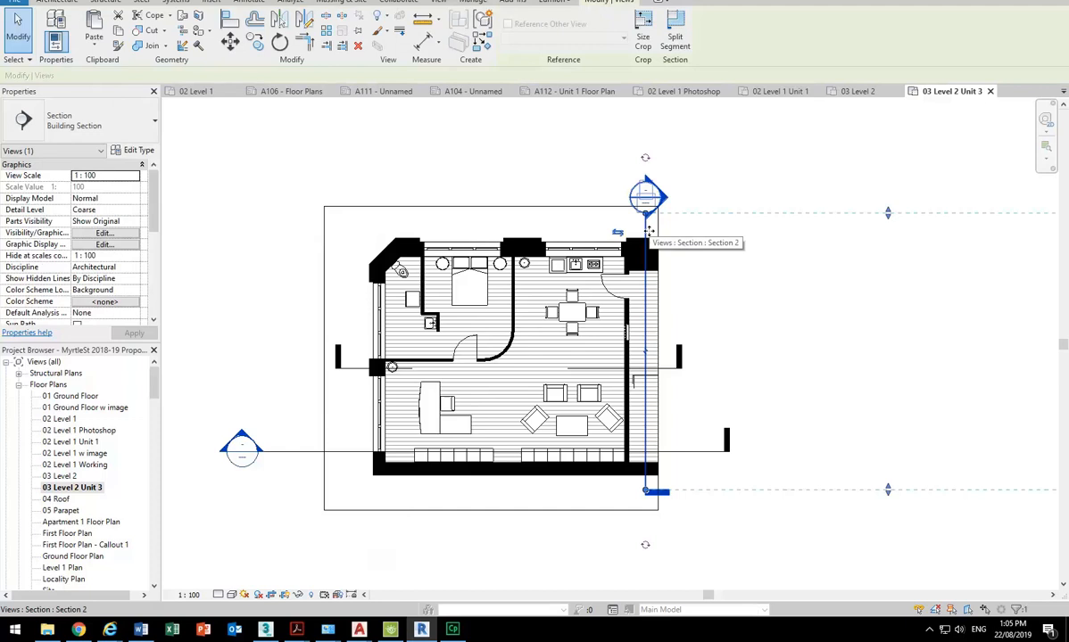
left_click(271, 523)
left_click(188, 594)
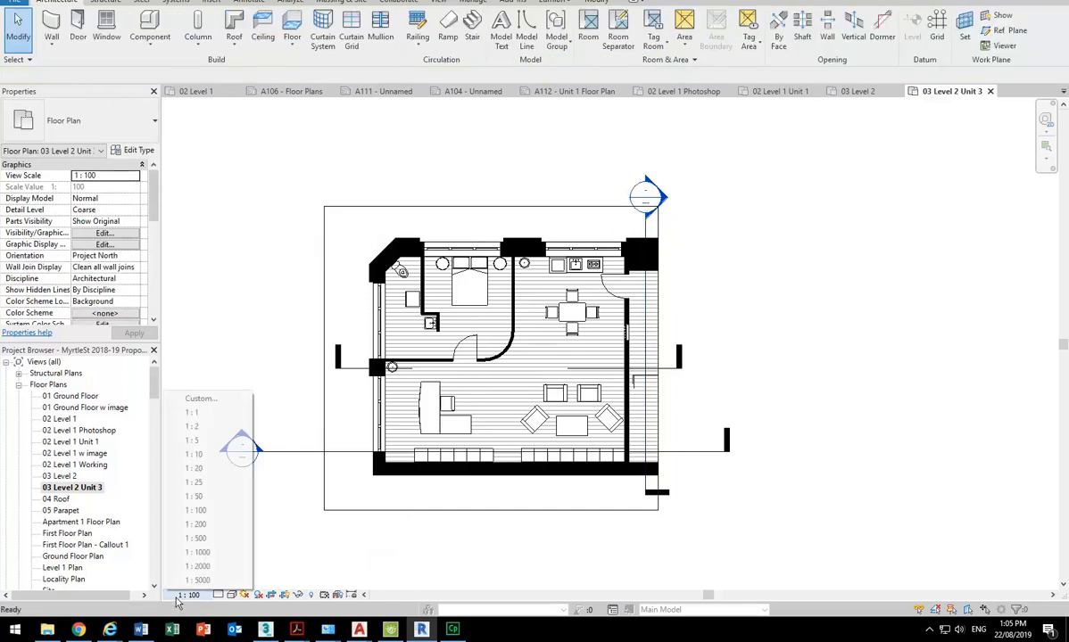
left_click(186, 471)
scroll(427, 214, "up", 2)
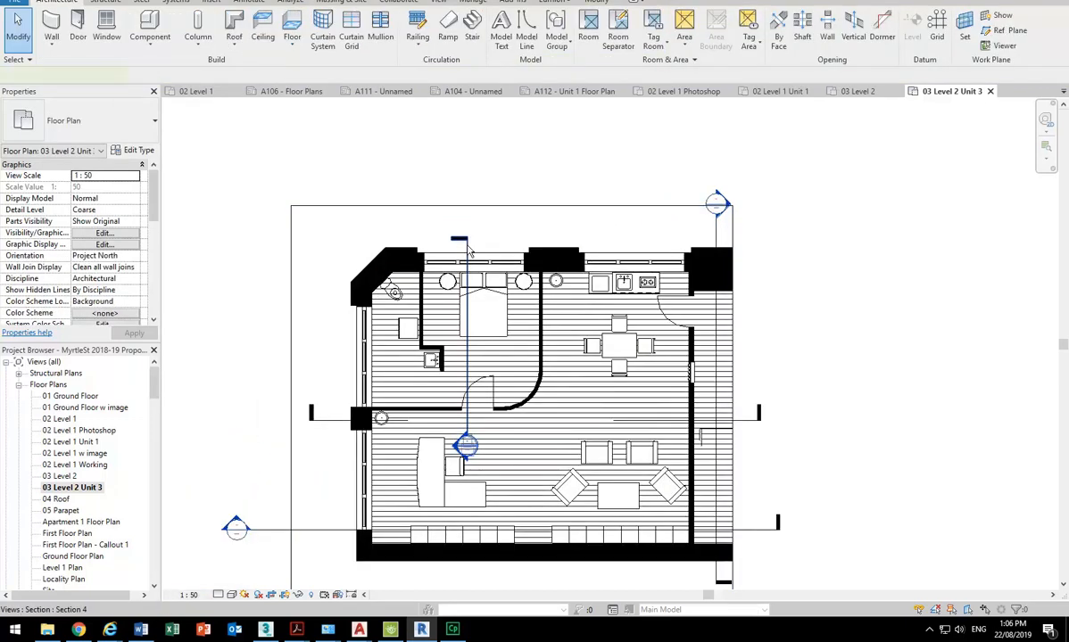
Step: Hide the bedroom section, the corridor section and the section line across the middle of the apartment as elements in the view
left_click(466, 442)
middle_click_drag(645, 346, 587, 220)
left_click(666, 452, "ctrl")
left_click(693, 294, "ctrl")
right_click(694, 294)
mouse_move(794, 396)
left_click(870, 394)
Step: Shorten the remaining section line so its head sits beside the outer wall, and nudge the line slightly up from the bookshelves
middle_click_drag(488, 350, 538, 408)
left_click(243, 459)
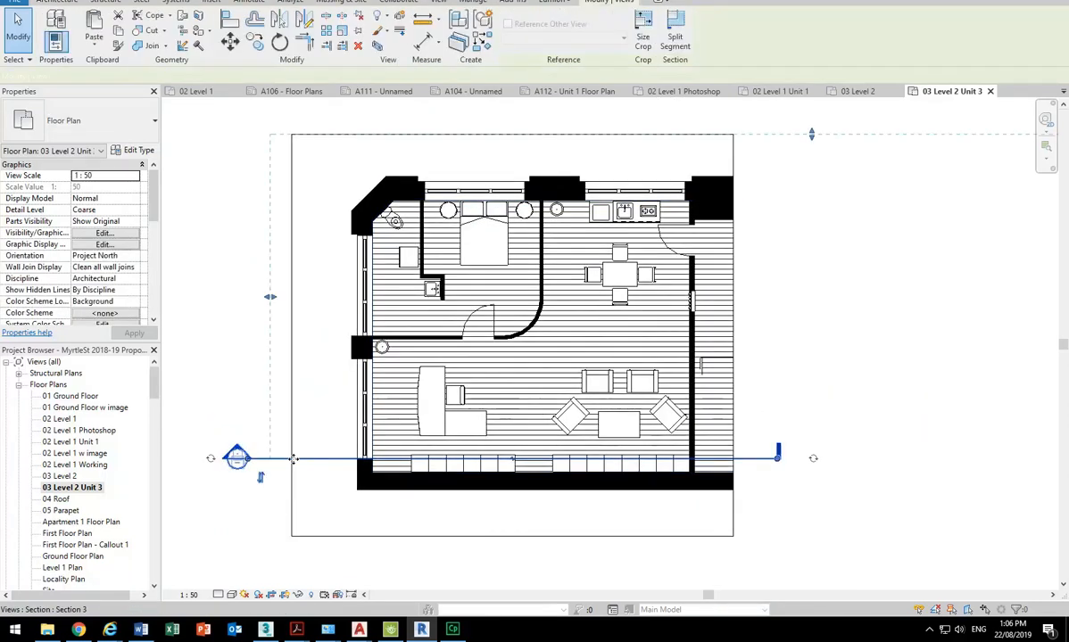
left_click_drag(242, 462, 331, 462)
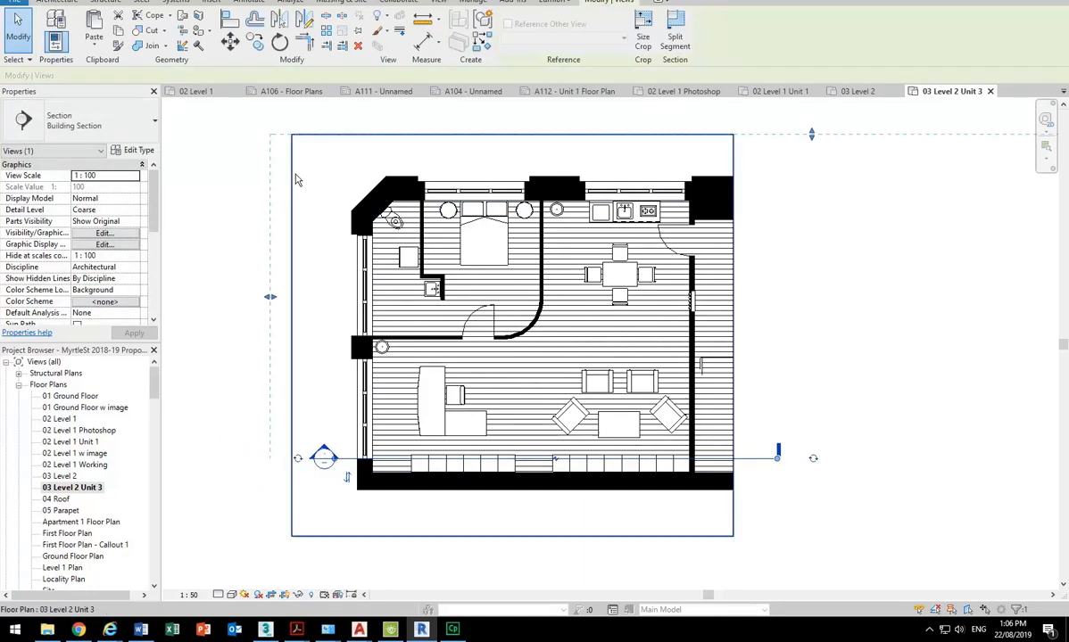
key("Up")
key("Up")
key("Up")
left_click(791, 452)
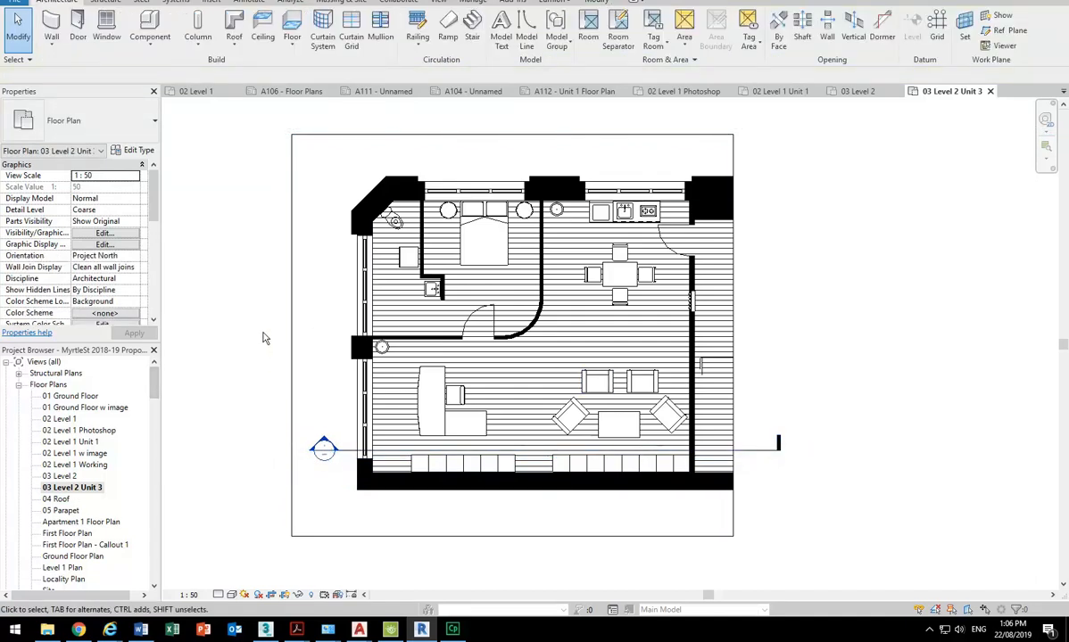
Step: Open sheet A112 - Unit 1 Floor Plan and nudge the 02 Level 1 Unit 1 viewport left to the title block border
left_click_drag(155, 392, 153, 495)
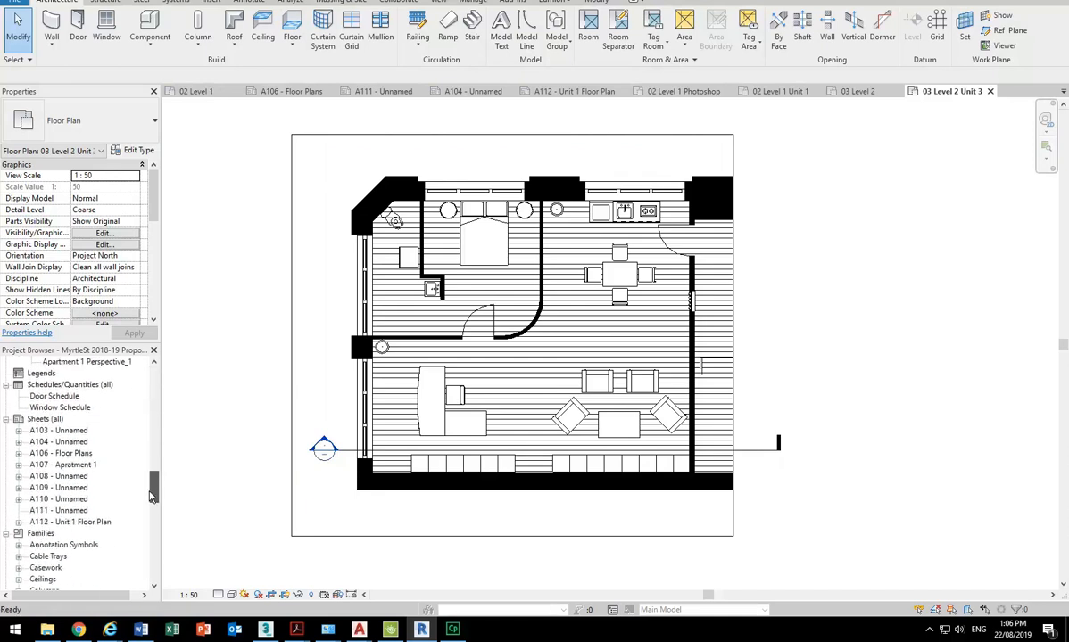
double_click(71, 522)
left_click(560, 326)
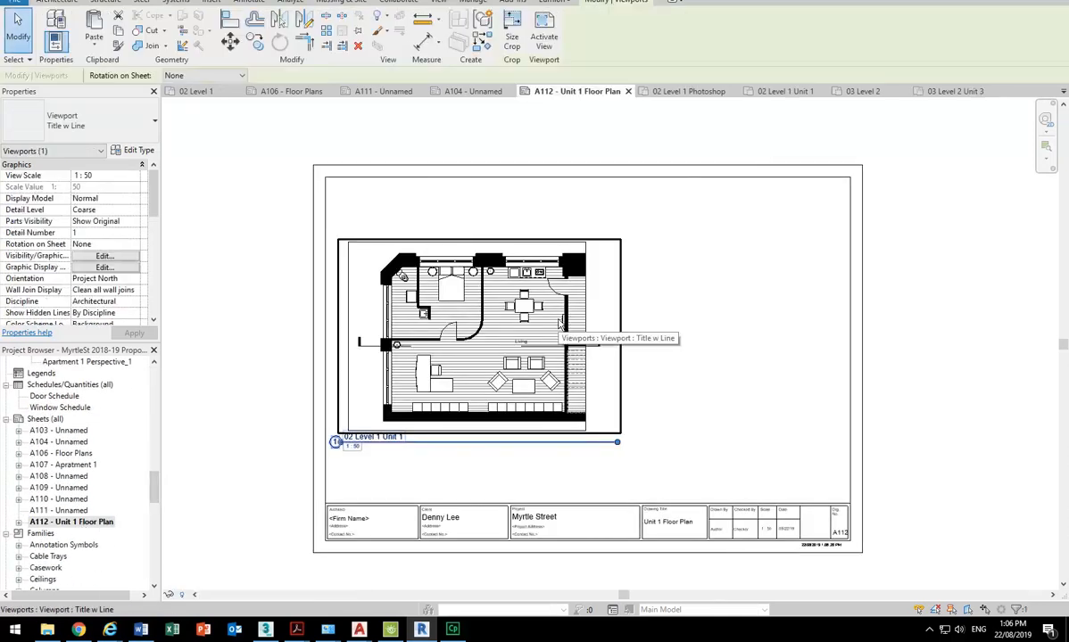
key("Left")
key("Left")
key("Left")
key("Left")
key("Left")
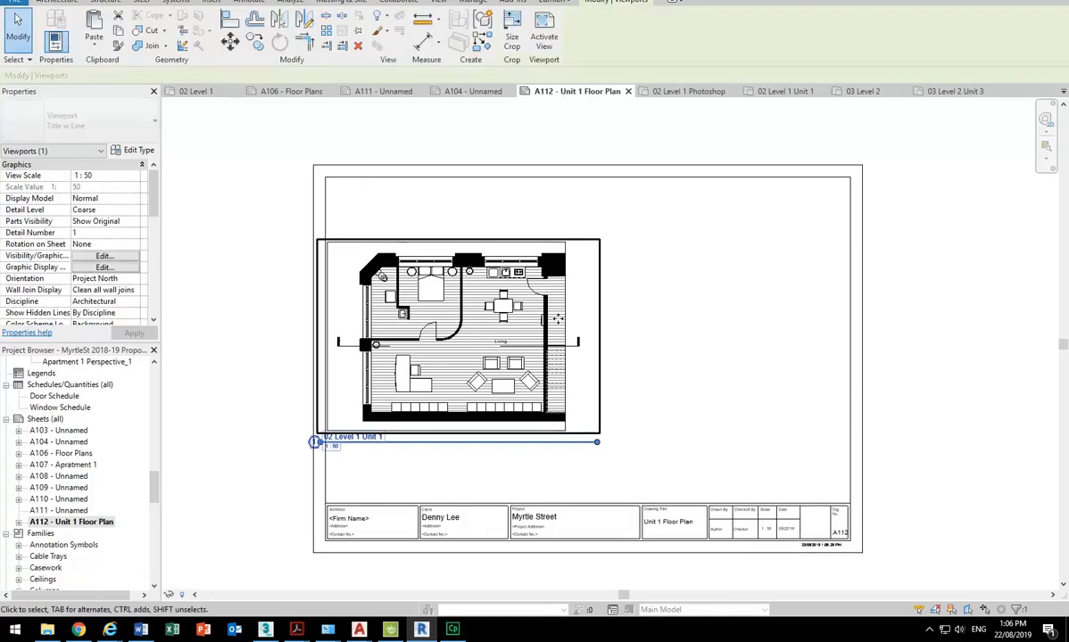
left_click(204, 454)
Step: Place the 03 Level 2 Unit 3 view on sheet A112 beside the Unit 1 plan, aligned with it
left_click_drag(156, 482, 148, 403)
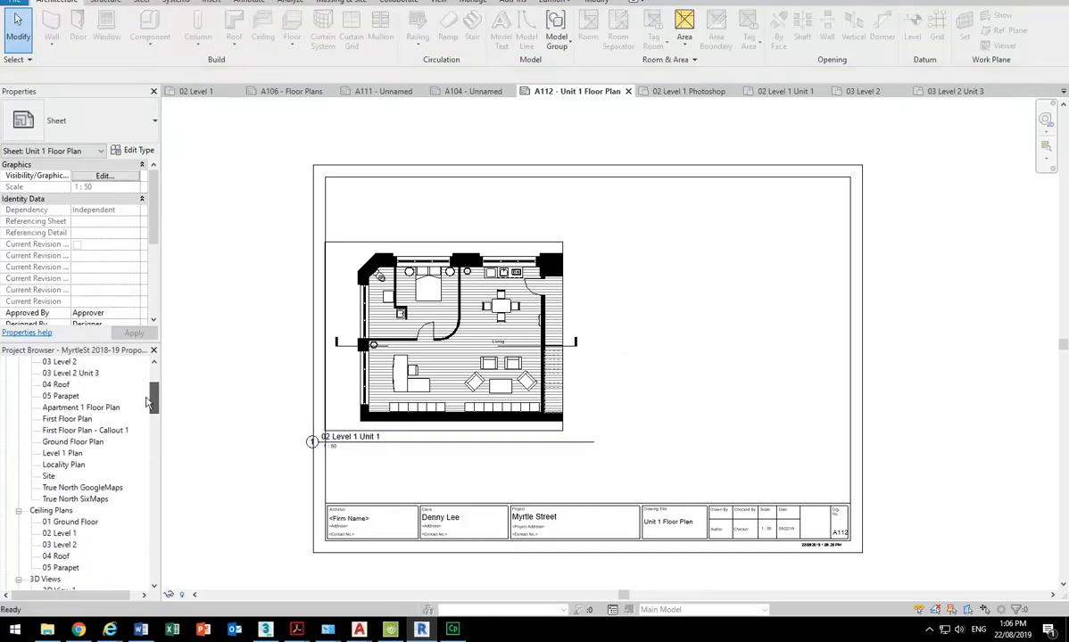
scroll(82, 434, "up", 2)
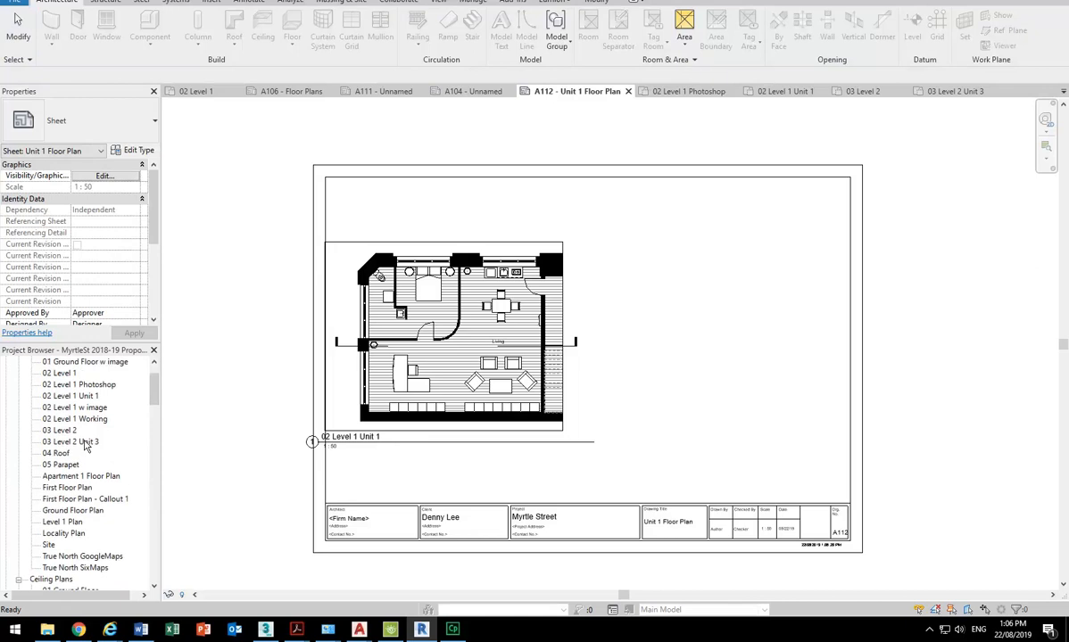
left_click(80, 443)
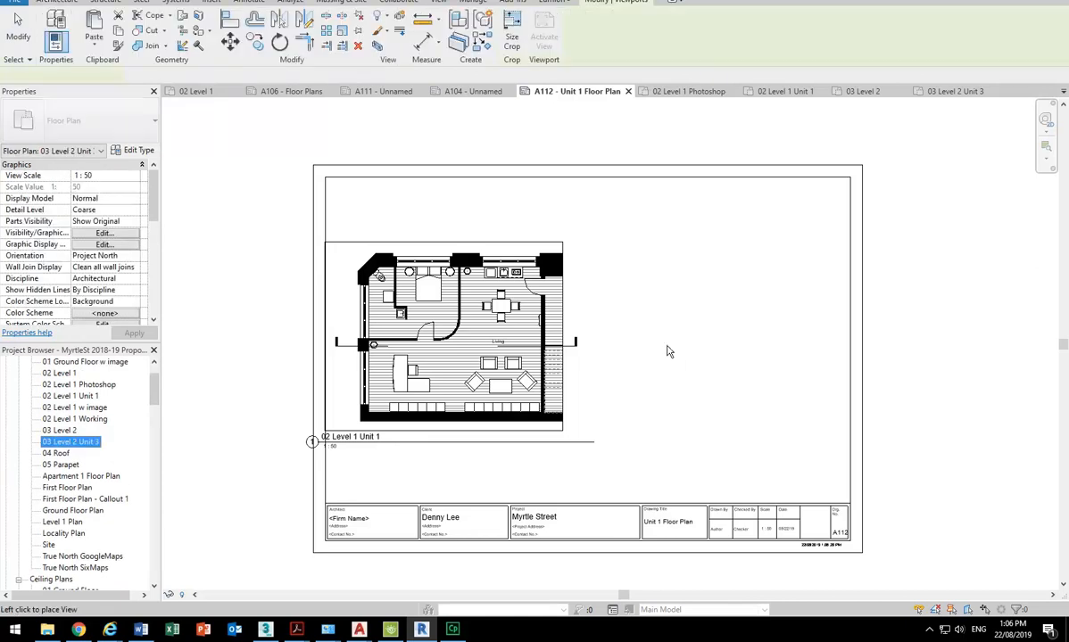
left_click(722, 339)
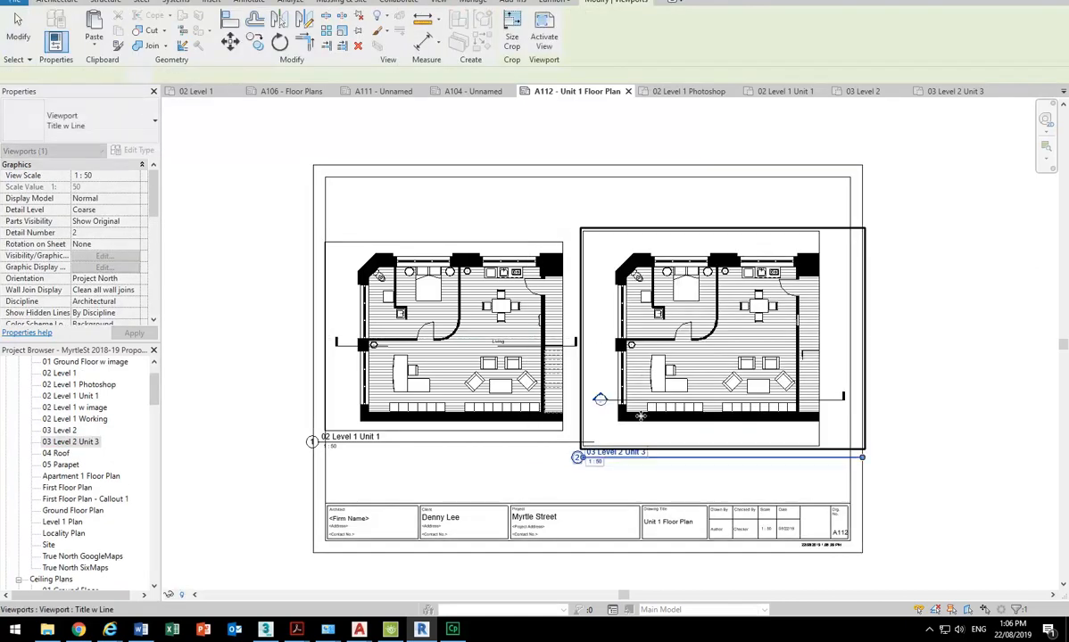
left_click(196, 274)
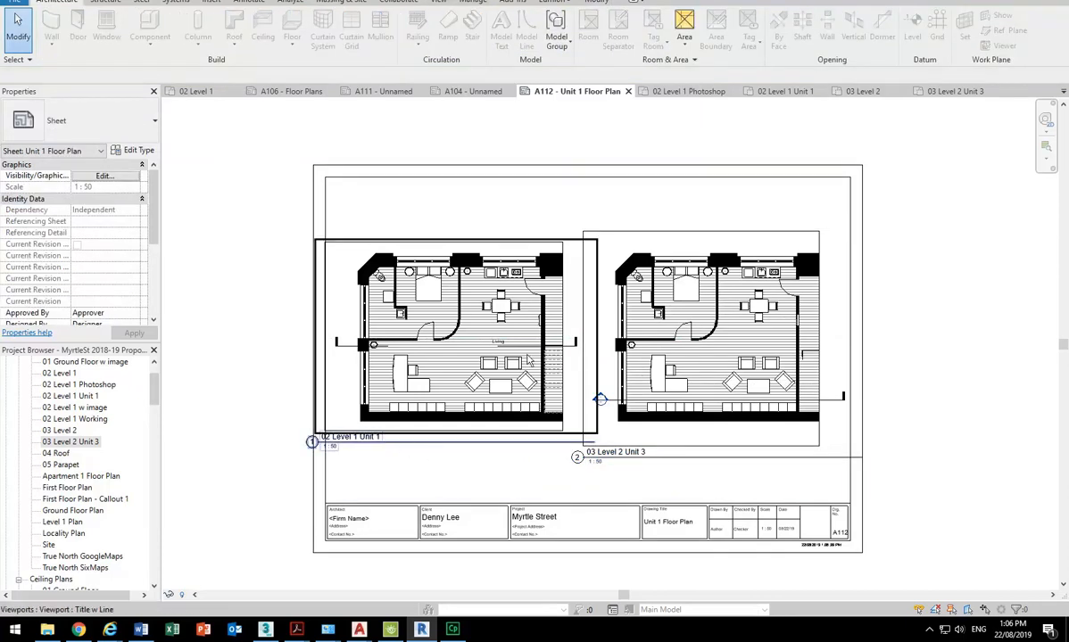
Step: Activate the 02 Level 1 Unit 1 viewport, extend its crop slightly on the corridor side, tighten the outer-wall side, and deactivate the view
scroll(529, 360, "up", 1)
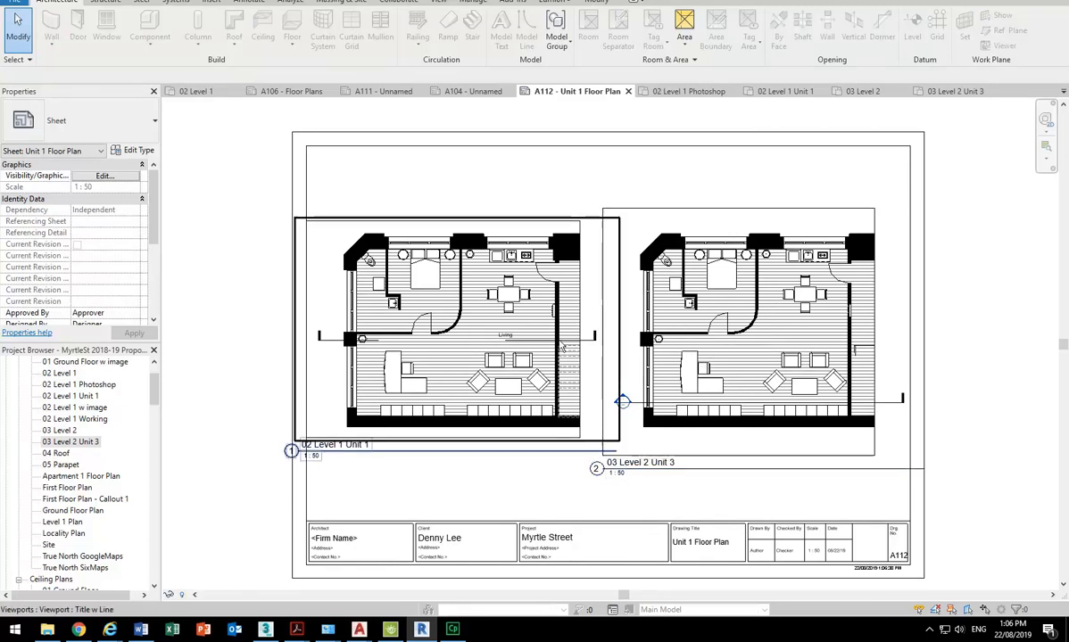
left_click(440, 305)
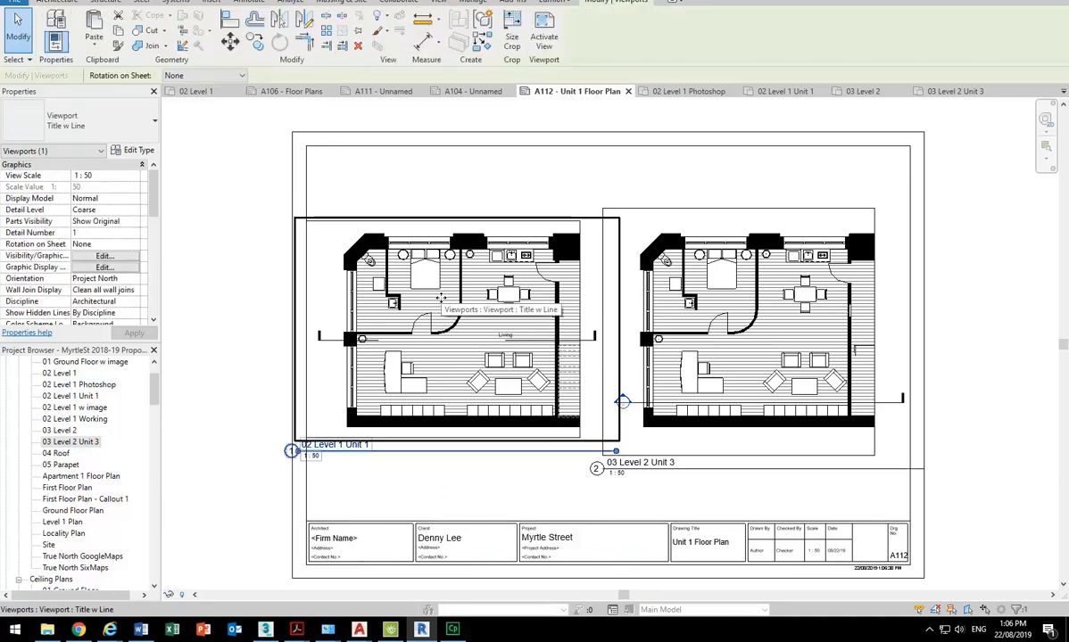
left_click(544, 37)
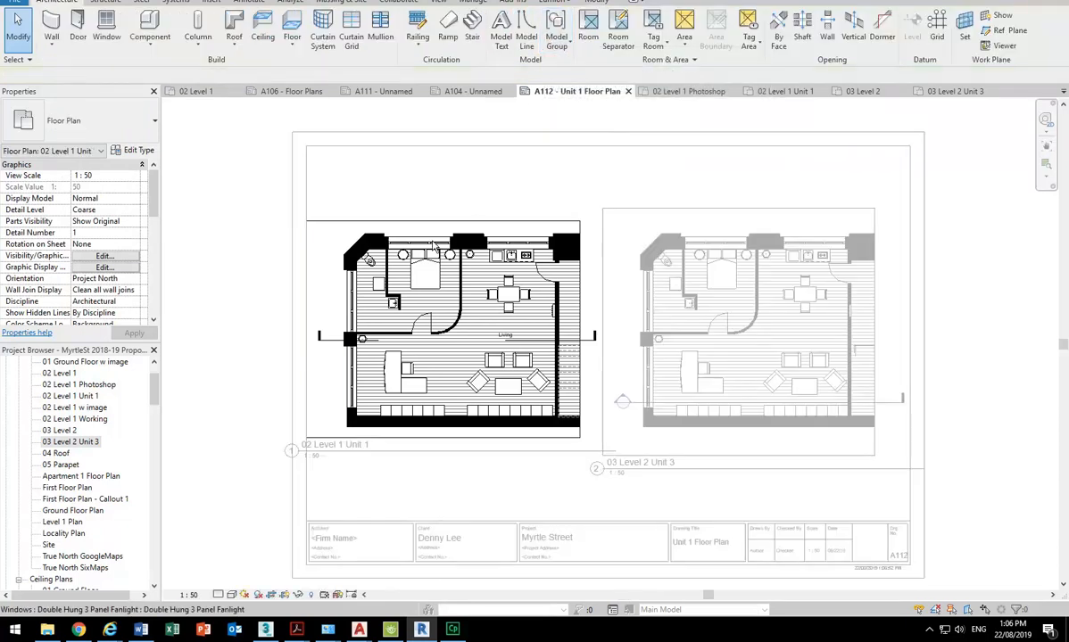
left_click(460, 221)
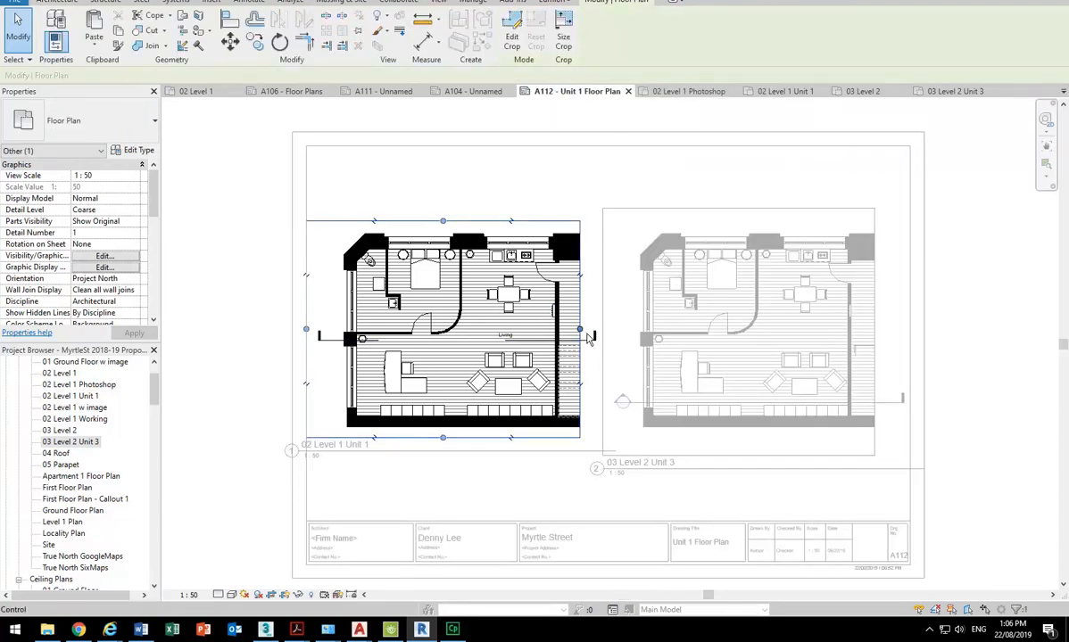
mouse_move(589, 339)
left_mouse_down()
mouse_move(566, 339)
mouse_move(595, 337)
left_mouse_up()
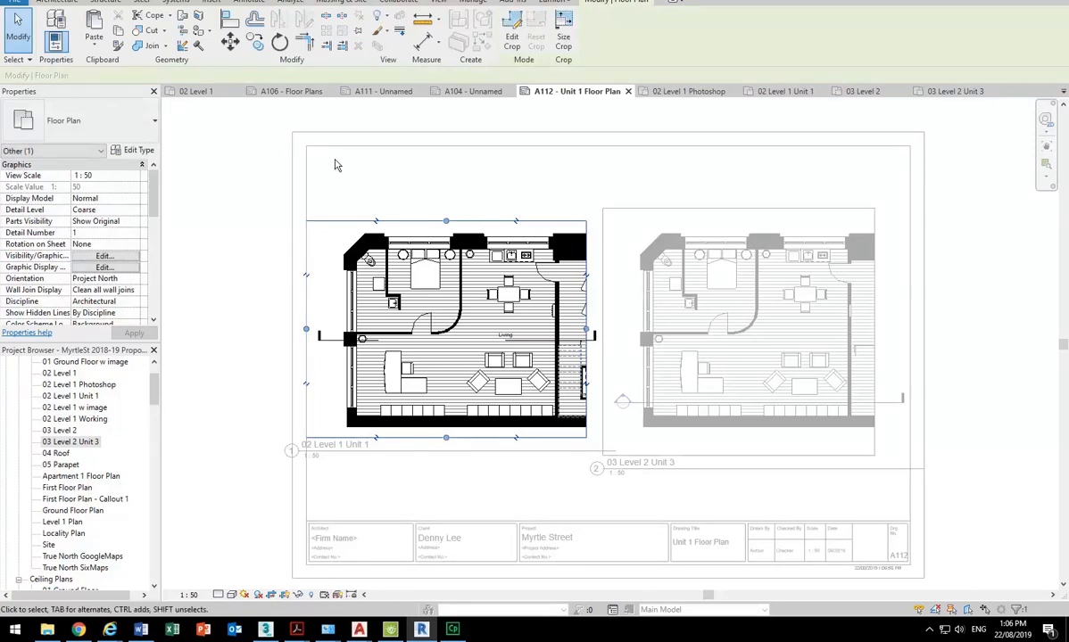
left_click_drag(306, 329, 326, 323)
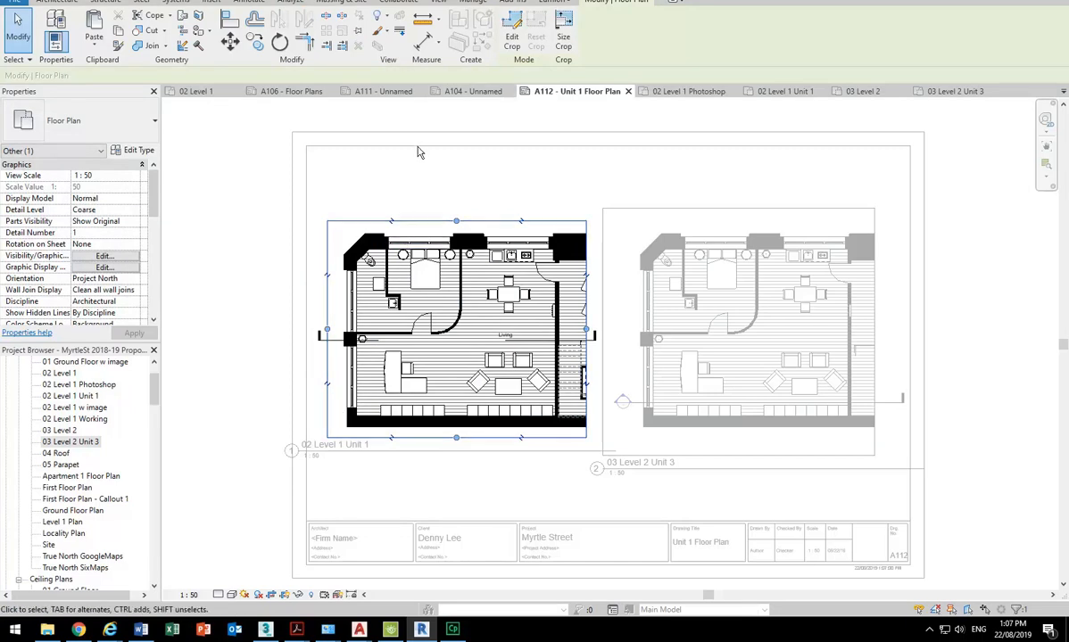
left_click(450, 172)
right_click(450, 172)
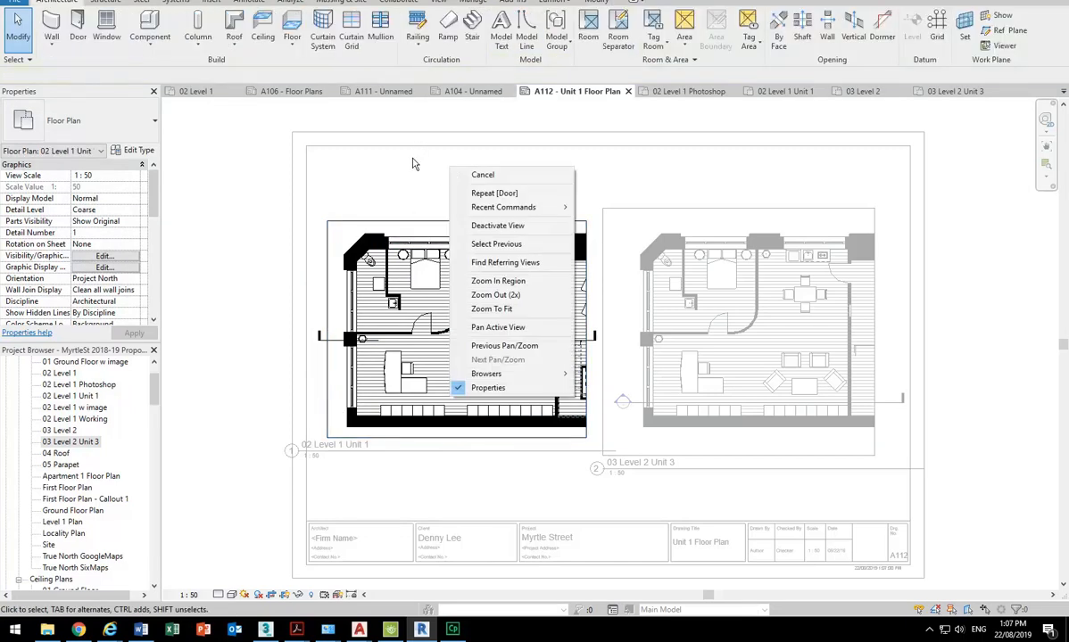
left_click(495, 225)
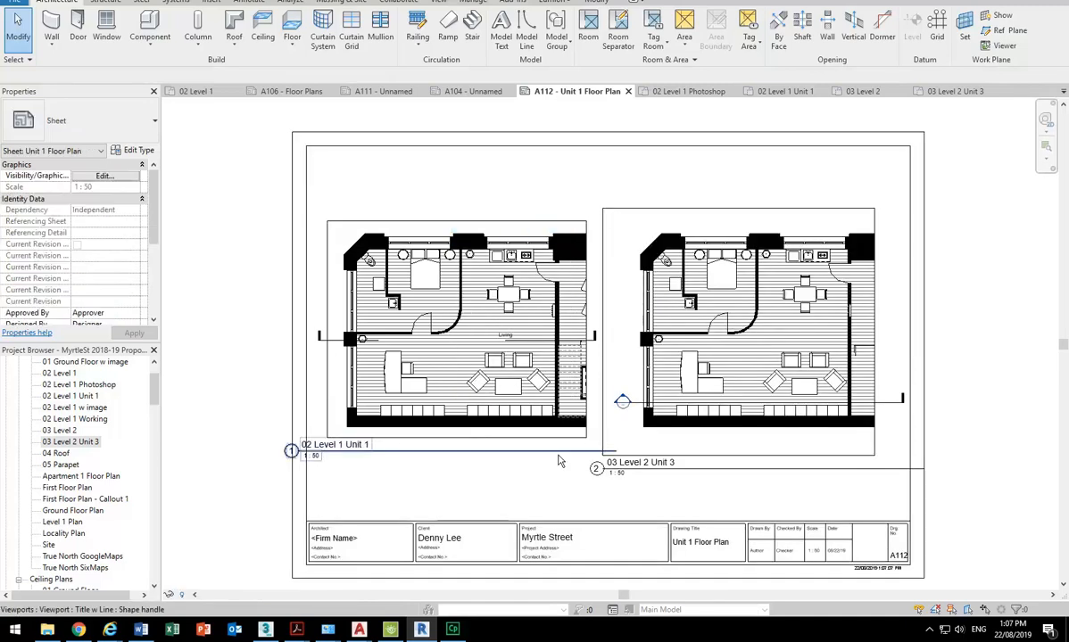
Step: Activate the 03 Level 2 Unit 3 viewport and tighten its crop on the outer-wall side, bottom and top to match the Unit 1 plan
left_click(704, 297)
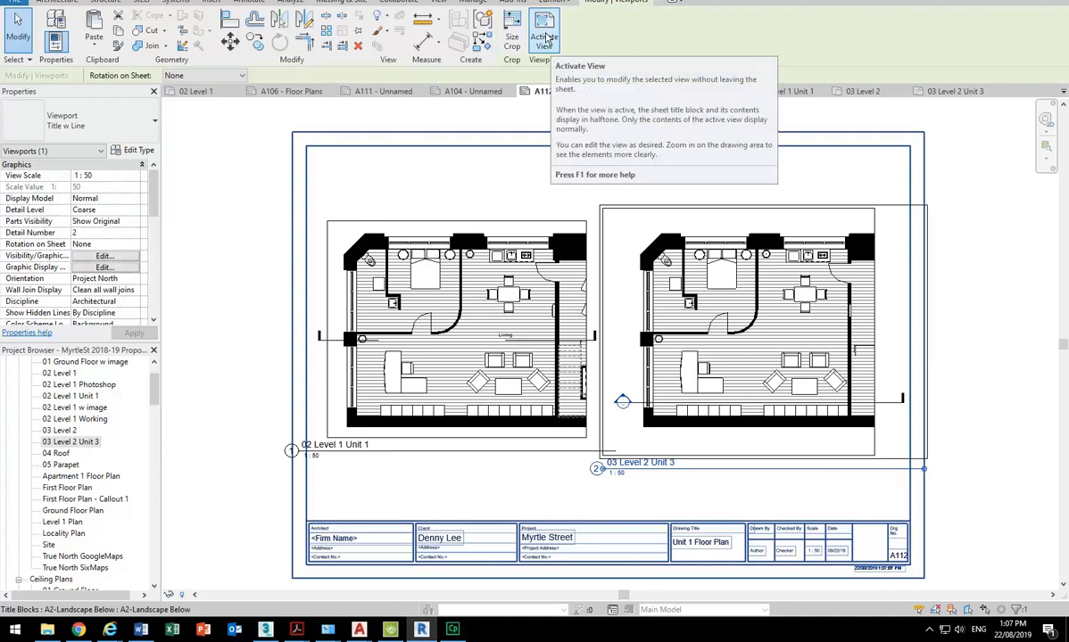
left_click(544, 38)
left_click(604, 335)
left_click_drag(603, 336, 624, 331)
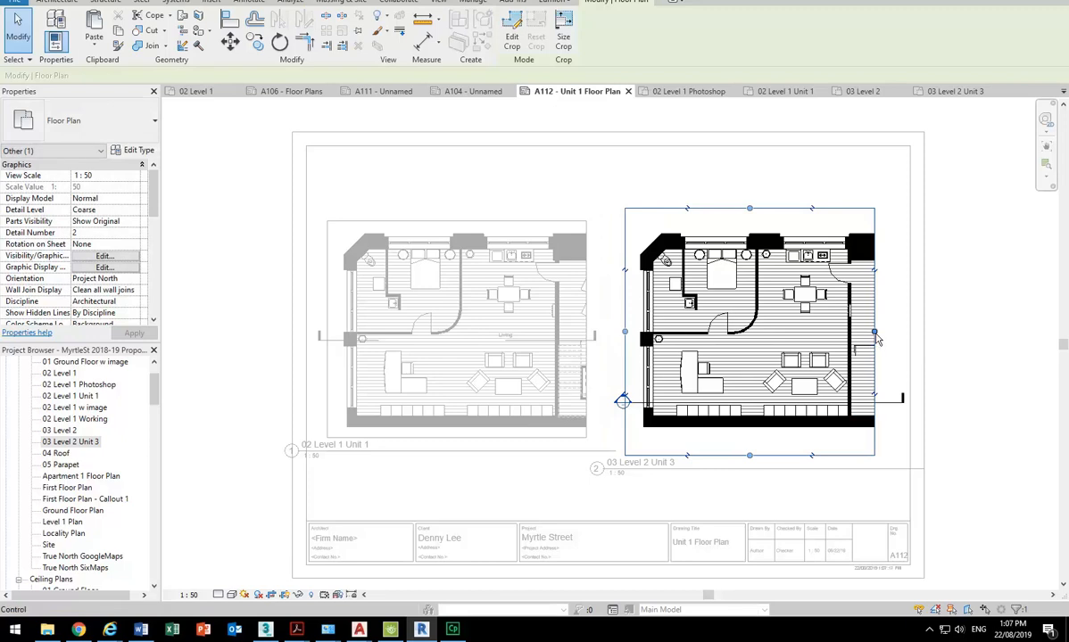
left_click_drag(749, 456, 752, 439)
left_click_drag(752, 220, 752, 220)
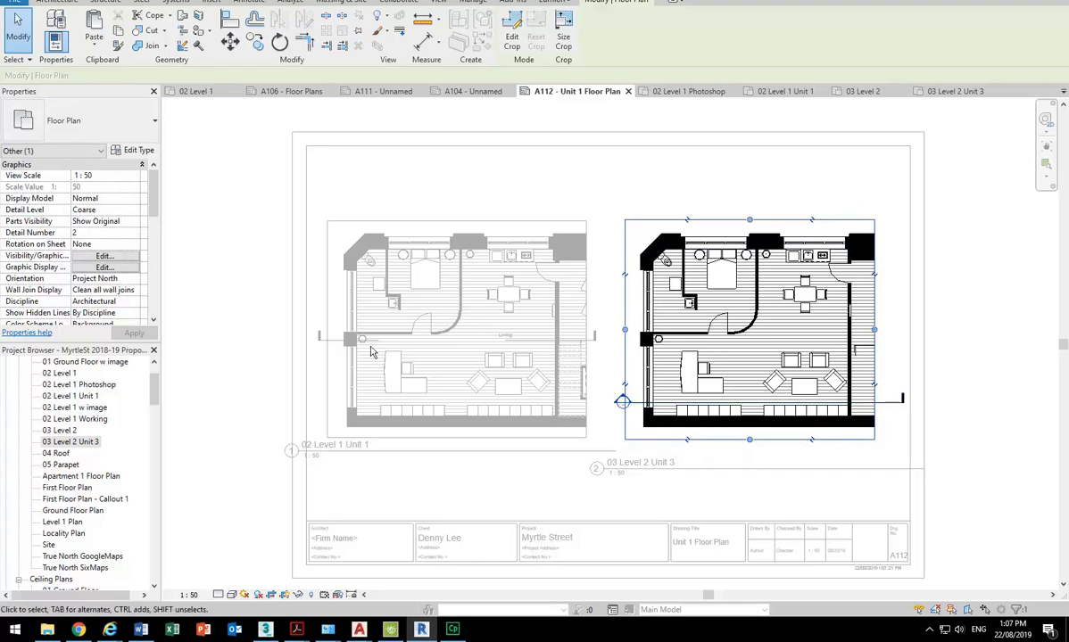
Step: Hide the remaining section line as an element in the activated 03 Level 2 Unit 3 view
left_click(896, 403)
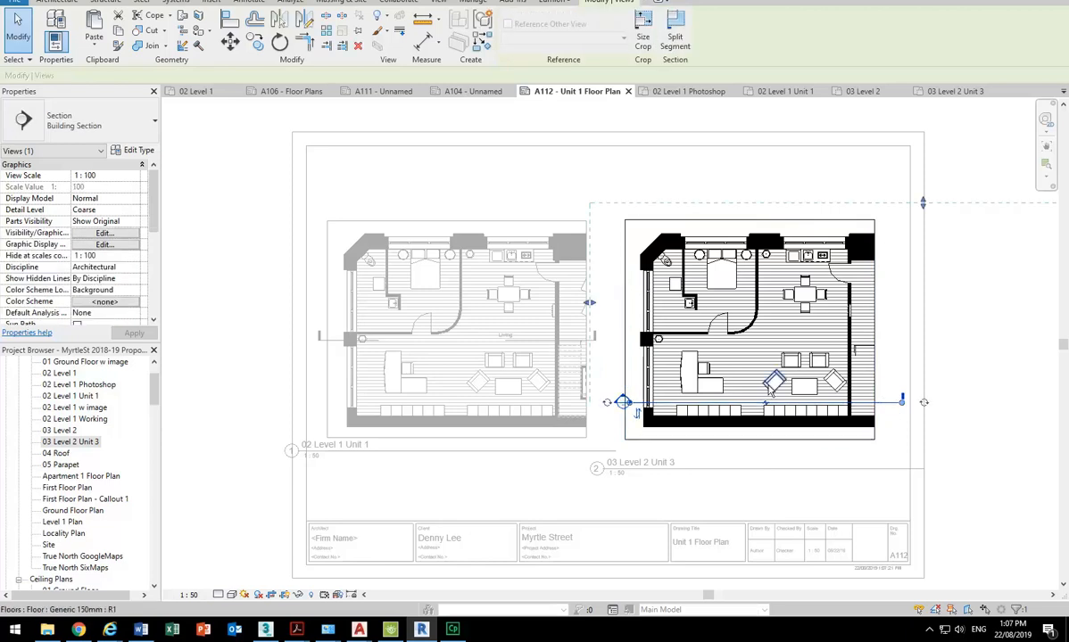
right_click(890, 402)
mouse_move(923, 160)
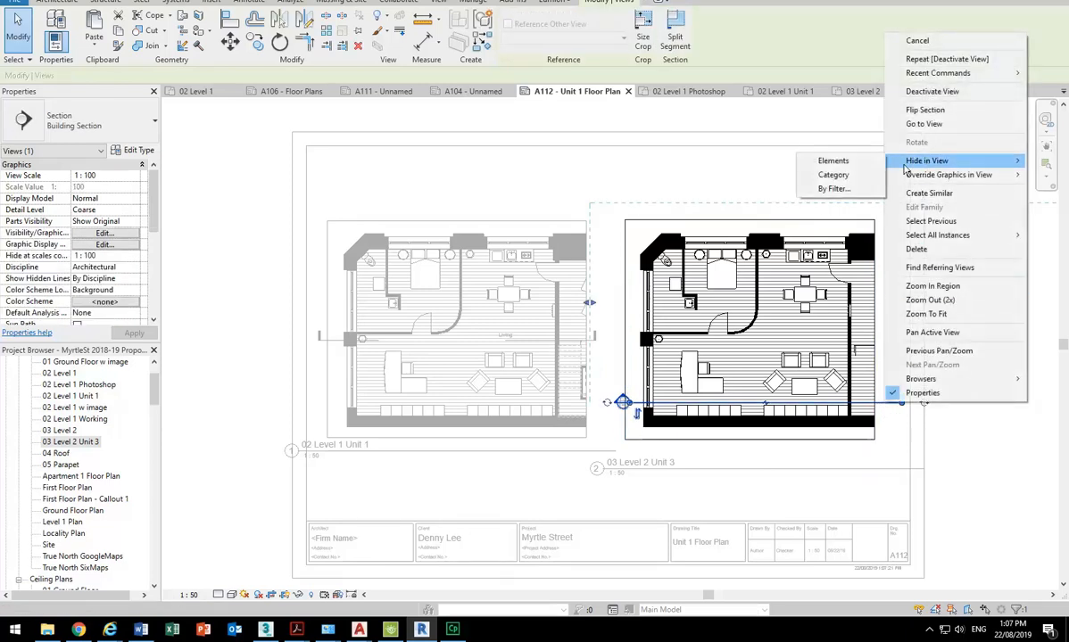
left_click(834, 162)
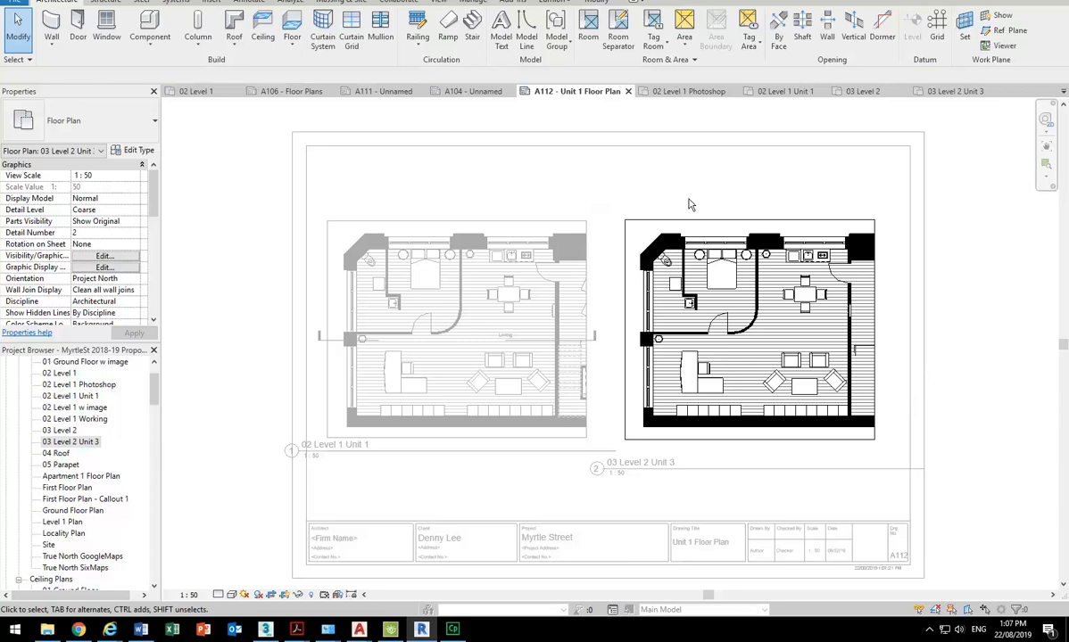
Step: Reveal hidden elements in the 03 Level 2 Unit 3 view, unhide the horizontal section line that matches Unit 1's, and exit reveal mode
left_click(314, 600)
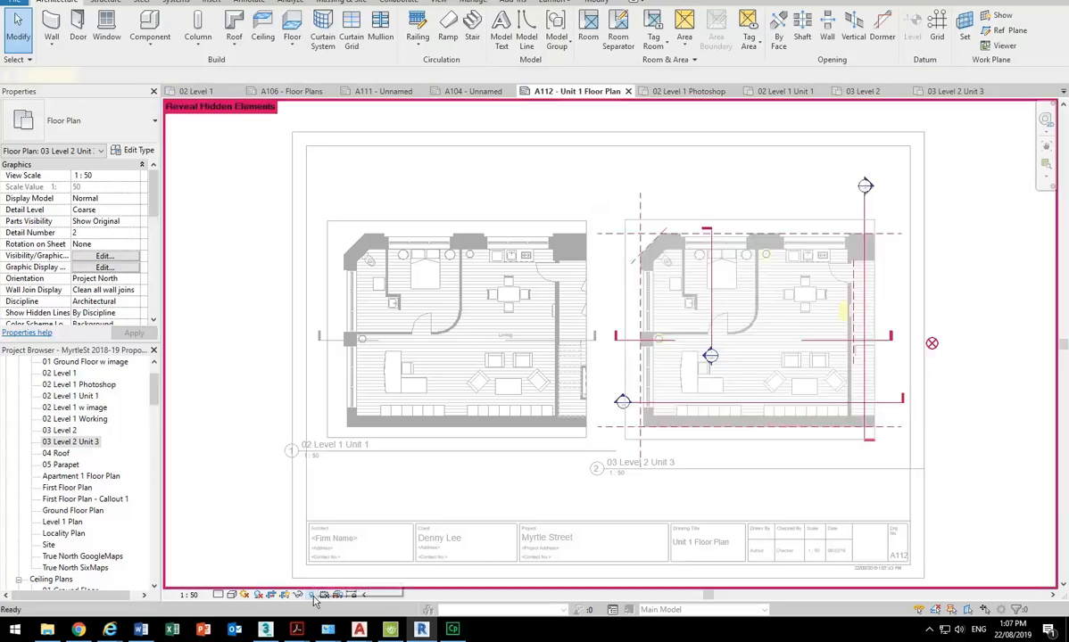
left_click(883, 344)
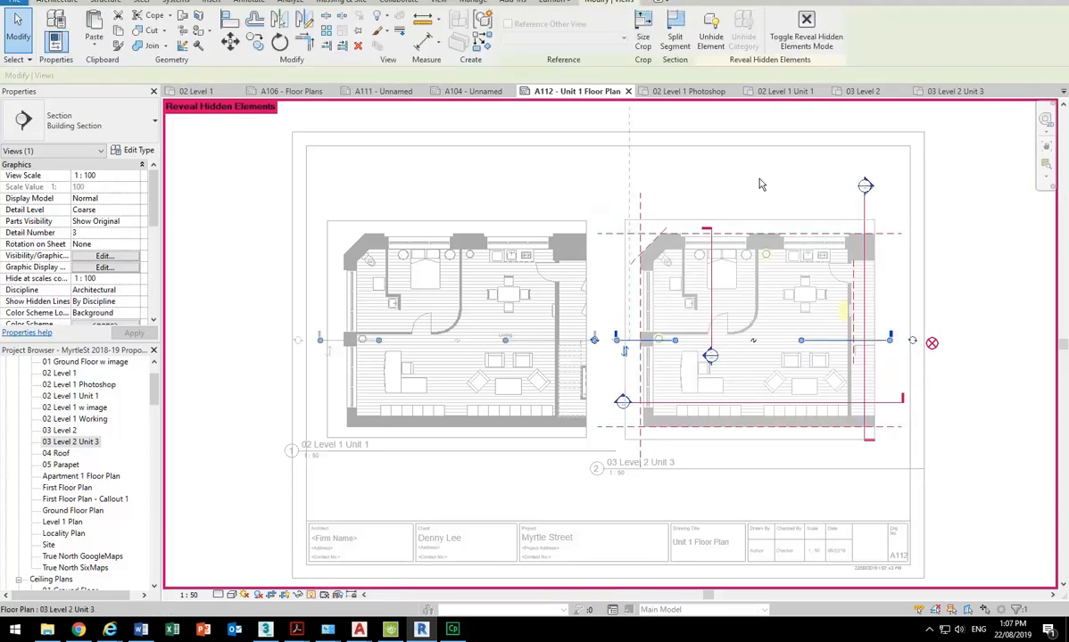
left_click(712, 42)
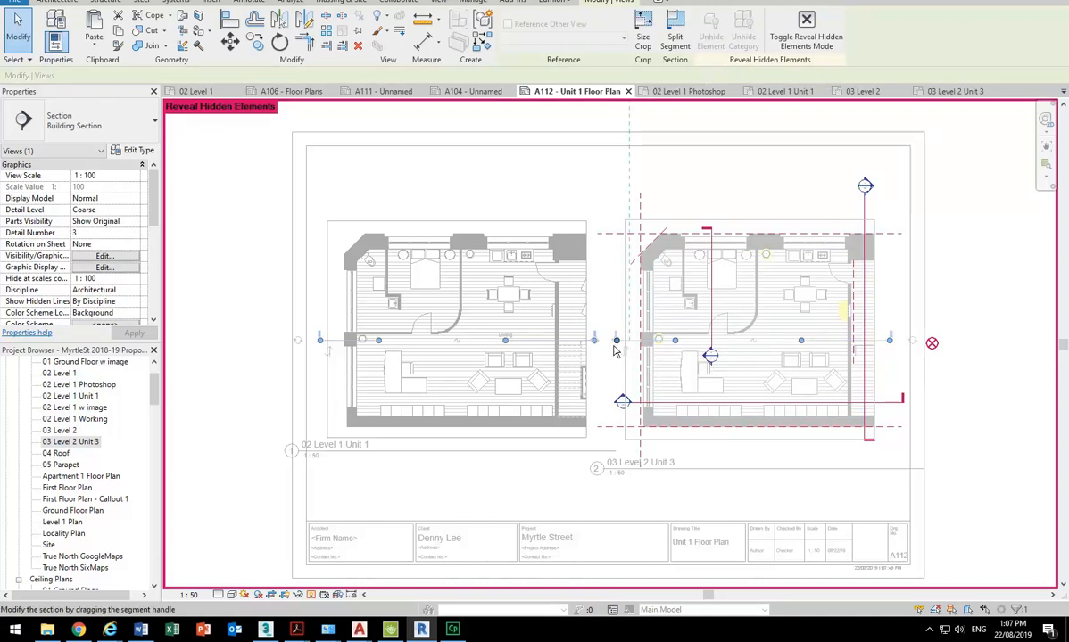
left_click(313, 595)
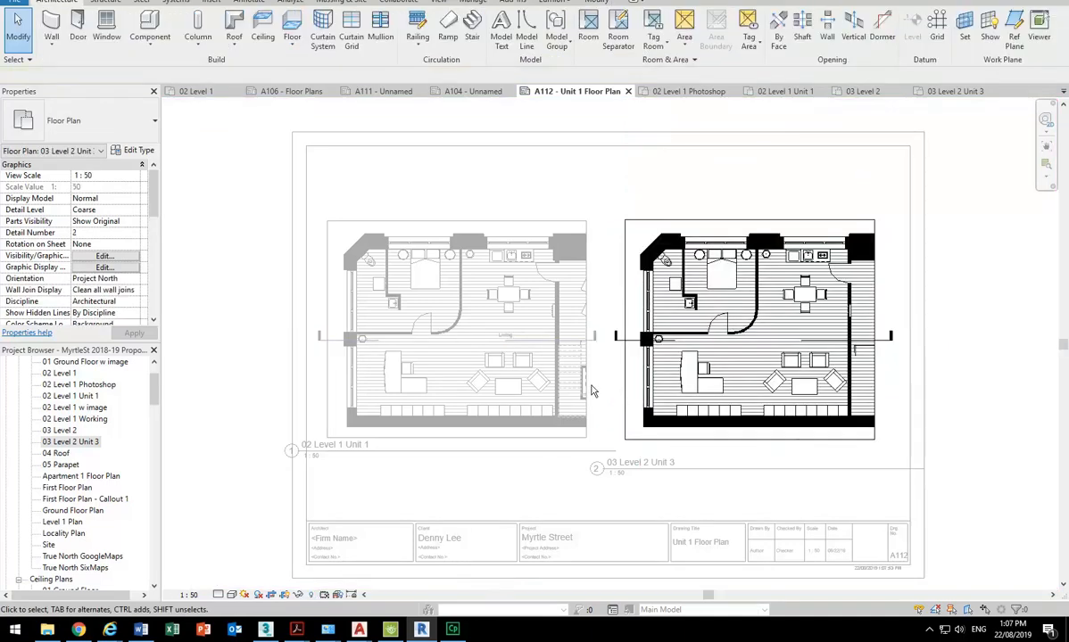
Step: Show the section head at the outer-wall end of the unhidden section line in the 03 Level 2 Unit 3 view
left_click(625, 342)
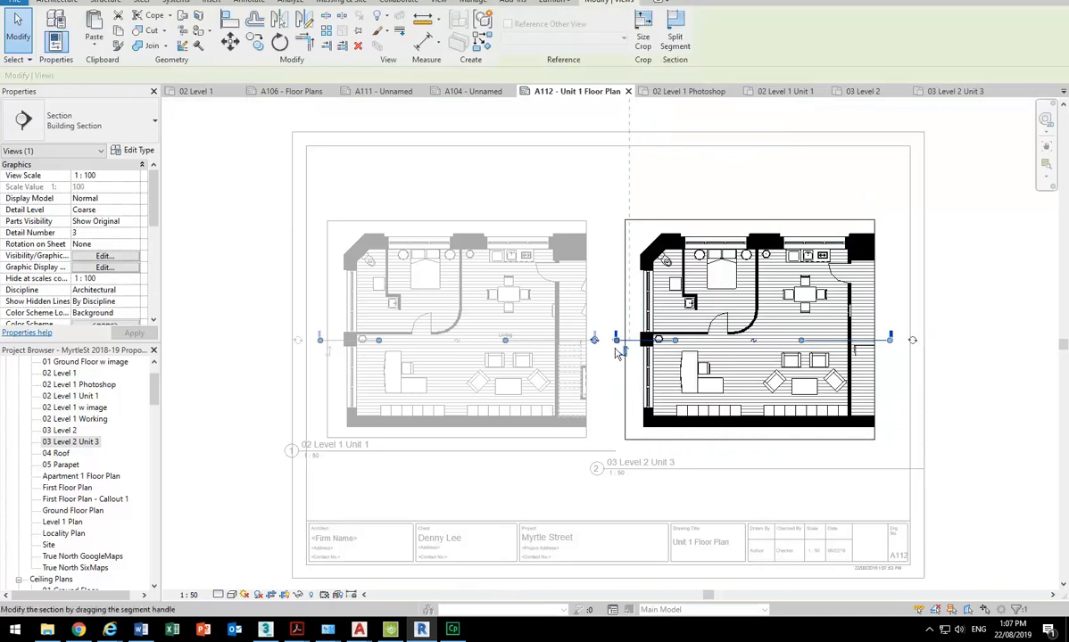
left_click(594, 340)
left_click(604, 291)
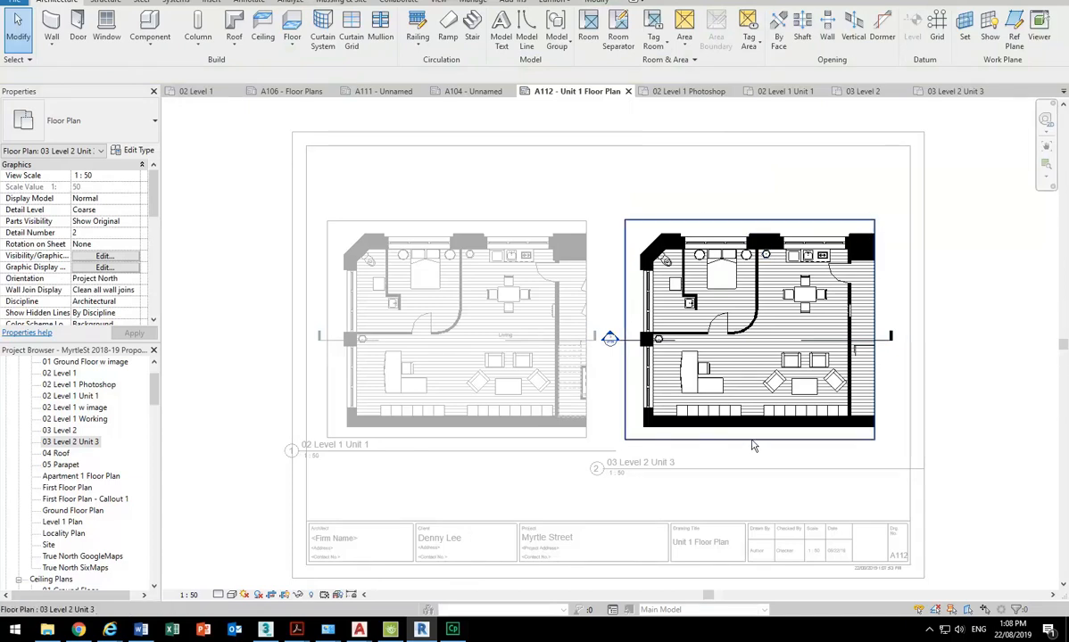
Step: Hide the crop region boundary of the 03 Level 2 Unit 3 view and move the section head closer to the outer wall
left_click(284, 595)
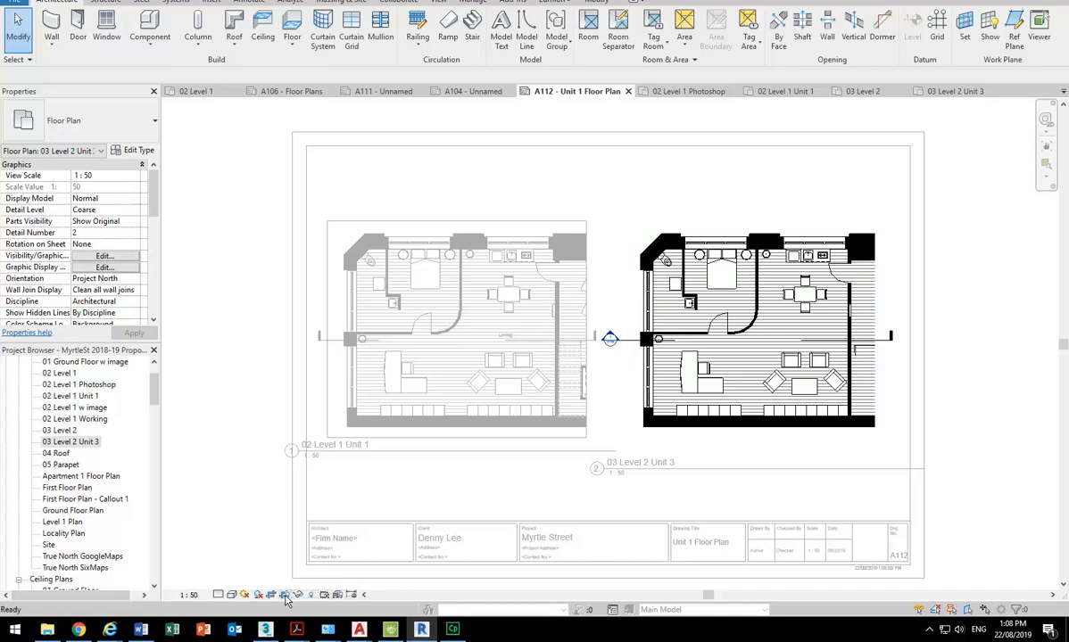
left_click(610, 339)
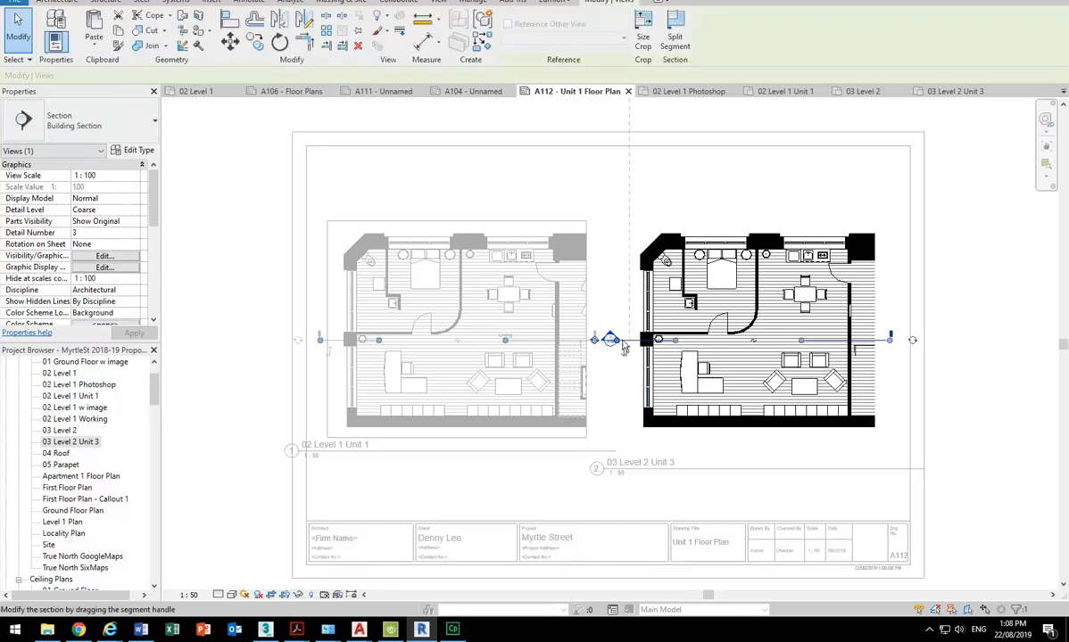
scroll(612, 344, "up", 3)
scroll(612, 346, "down", 3)
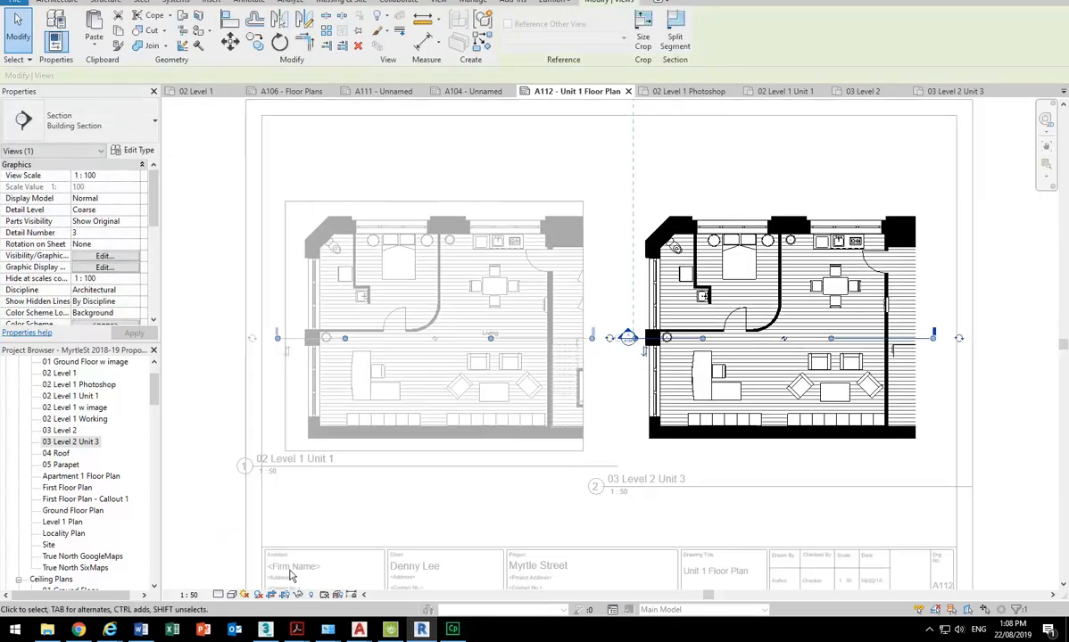
Step: Switch the 03 Level 2 Unit 3 view's cropping off and on again to compare the two displays
left_click(272, 595)
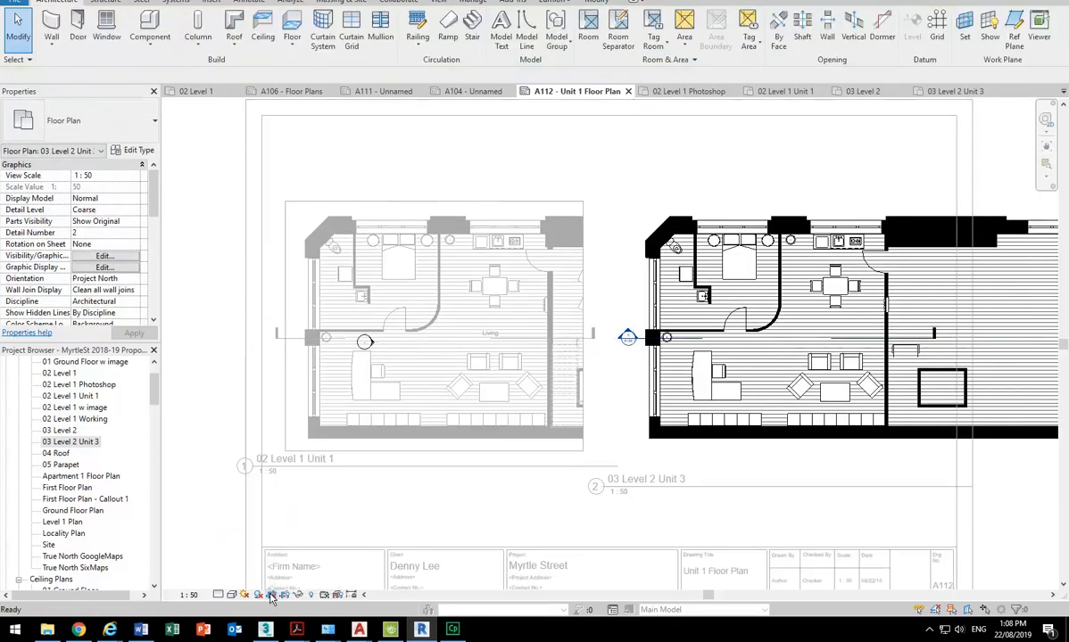
left_click(272, 594)
left_click(271, 595)
left_click(272, 595)
left_click(271, 595)
left_click(271, 595)
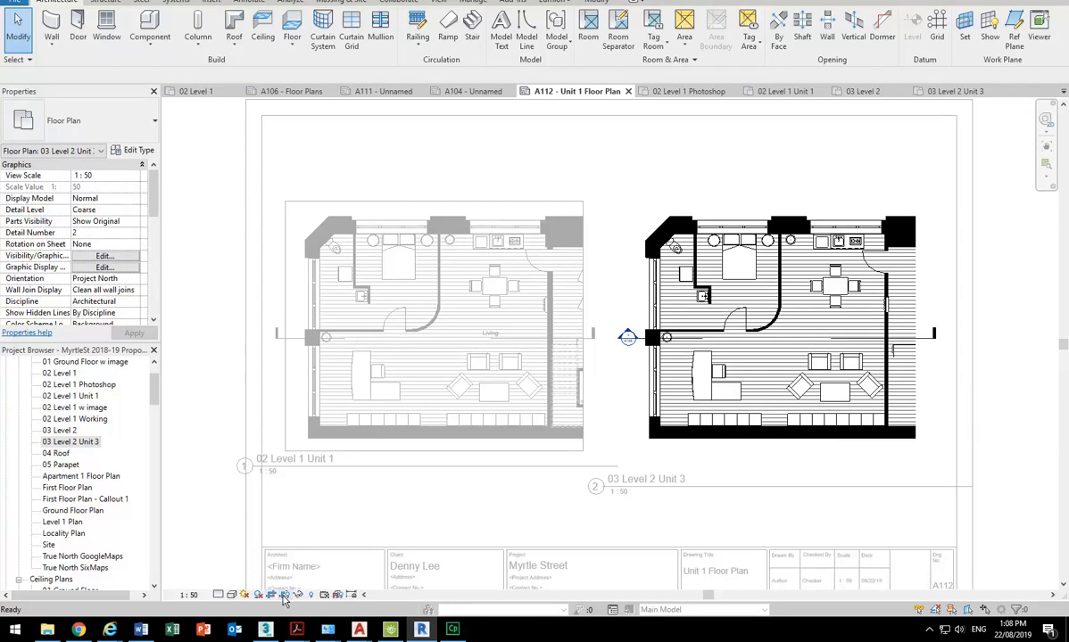
Step: Deactivate the 03 Level 2 Unit 3 view and activate the 02 Level 1 Unit 1 viewport
right_click(684, 175)
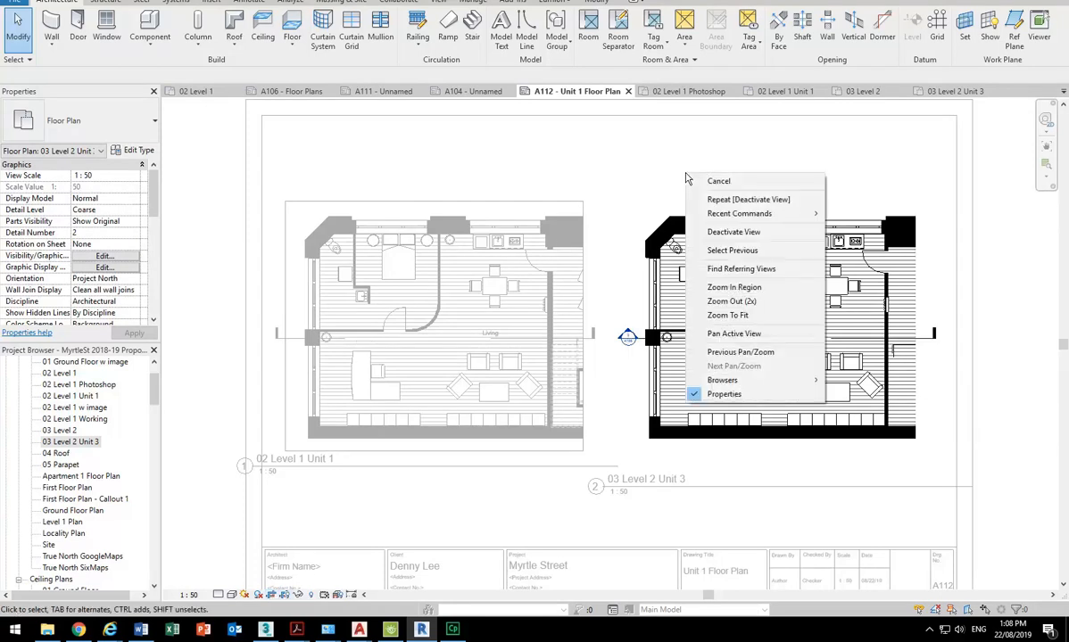
left_click(733, 232)
left_click(482, 263)
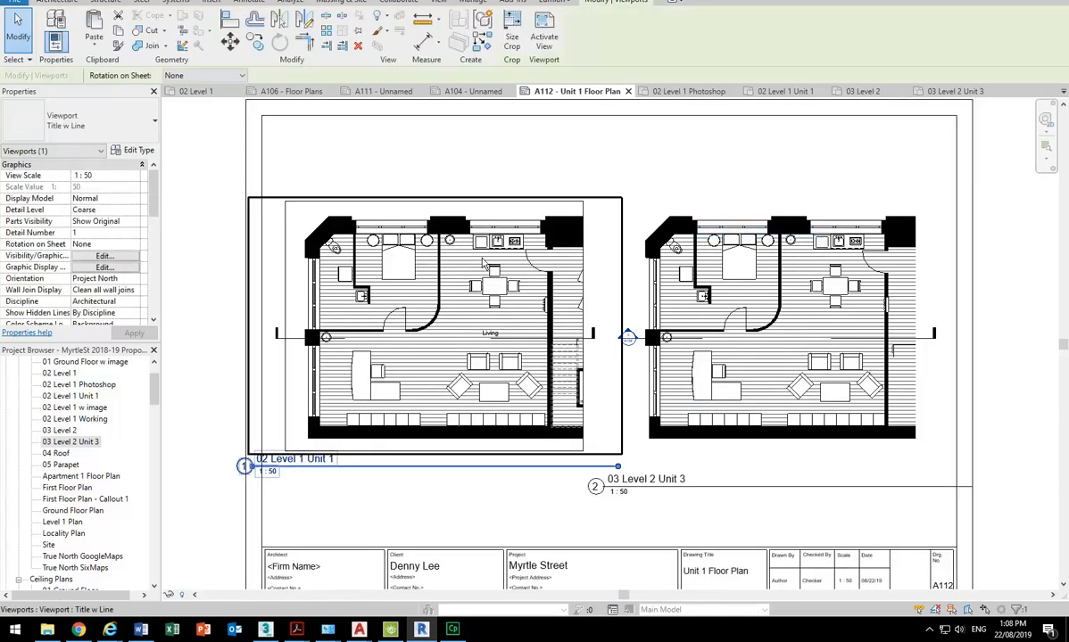
right_click(482, 263)
left_click(522, 317)
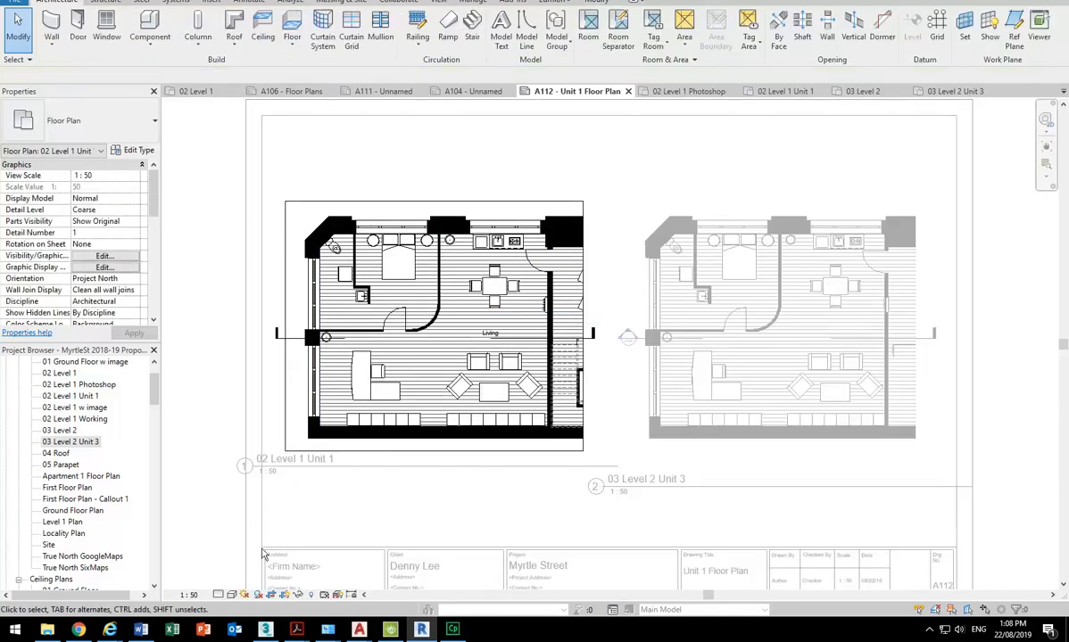
Step: Hide the Unit 1 view's crop boundary, show its section head close to the outer wall, and deactivate the view
left_click(273, 345)
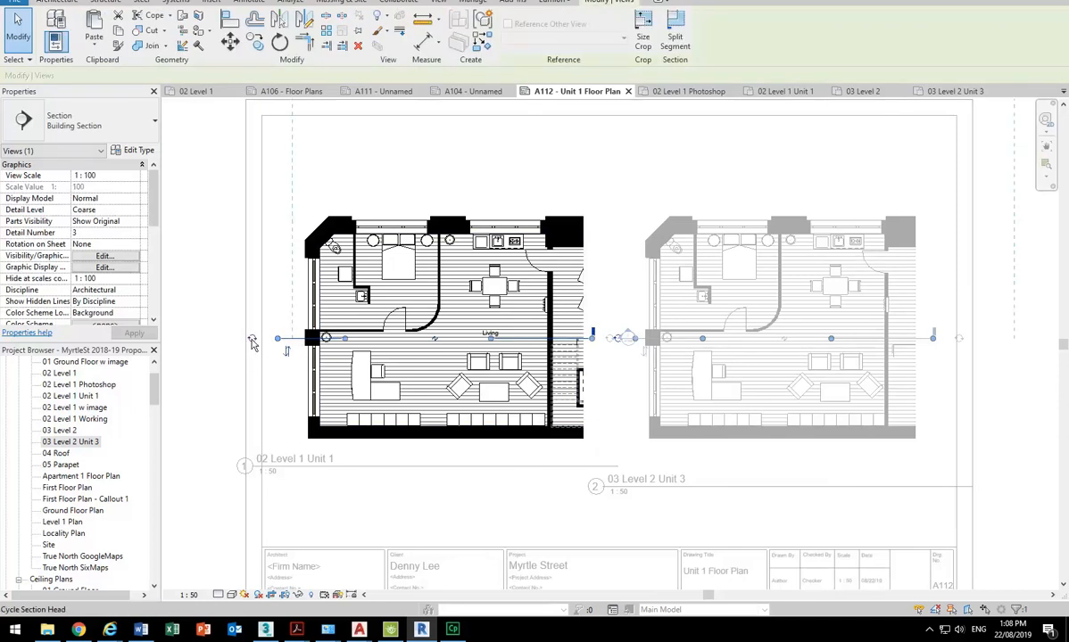
left_click(252, 342)
left_click_drag(270, 338, 286, 337)
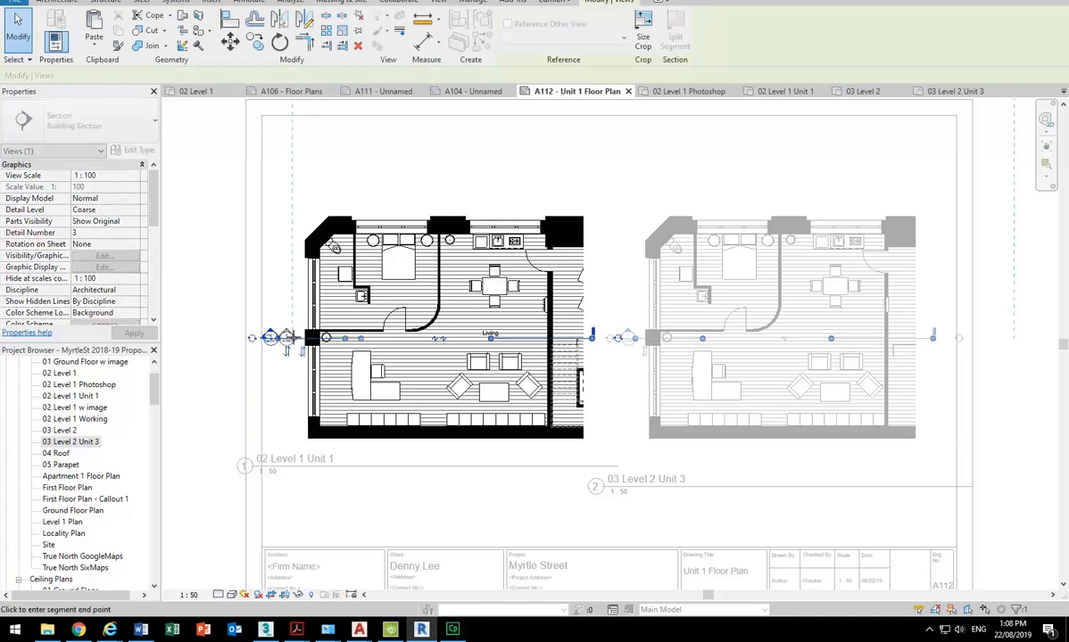
left_click(605, 167)
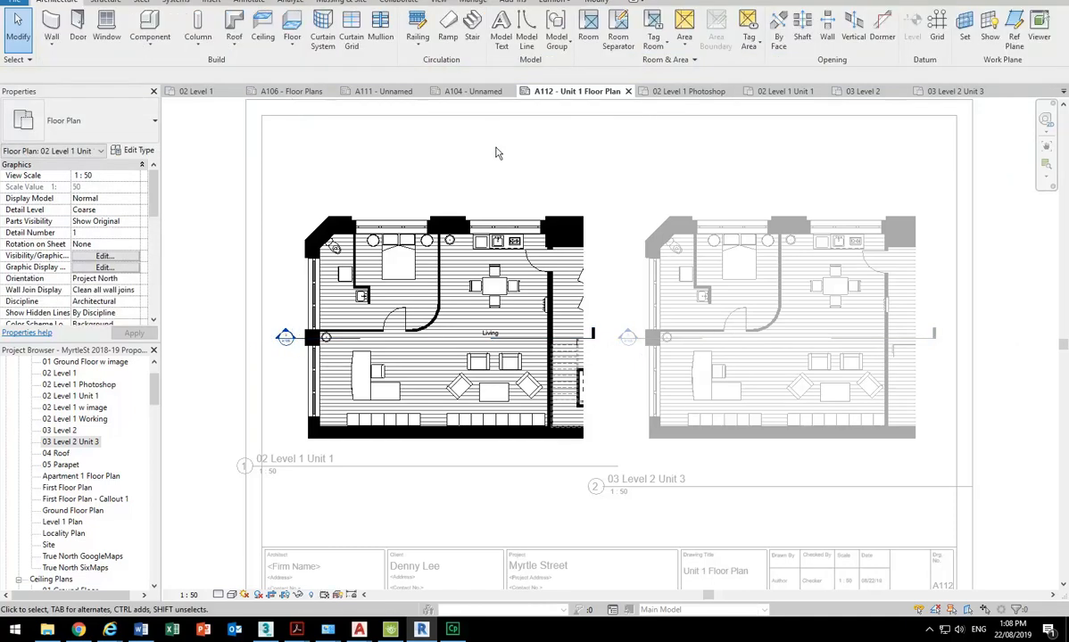
right_click(427, 161)
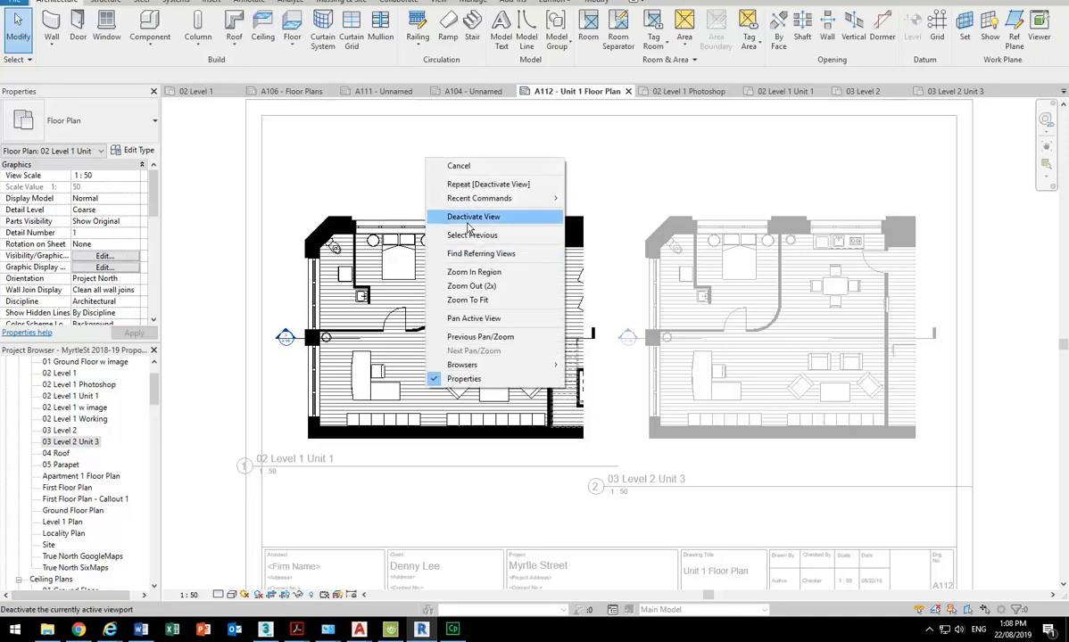
left_click(470, 219)
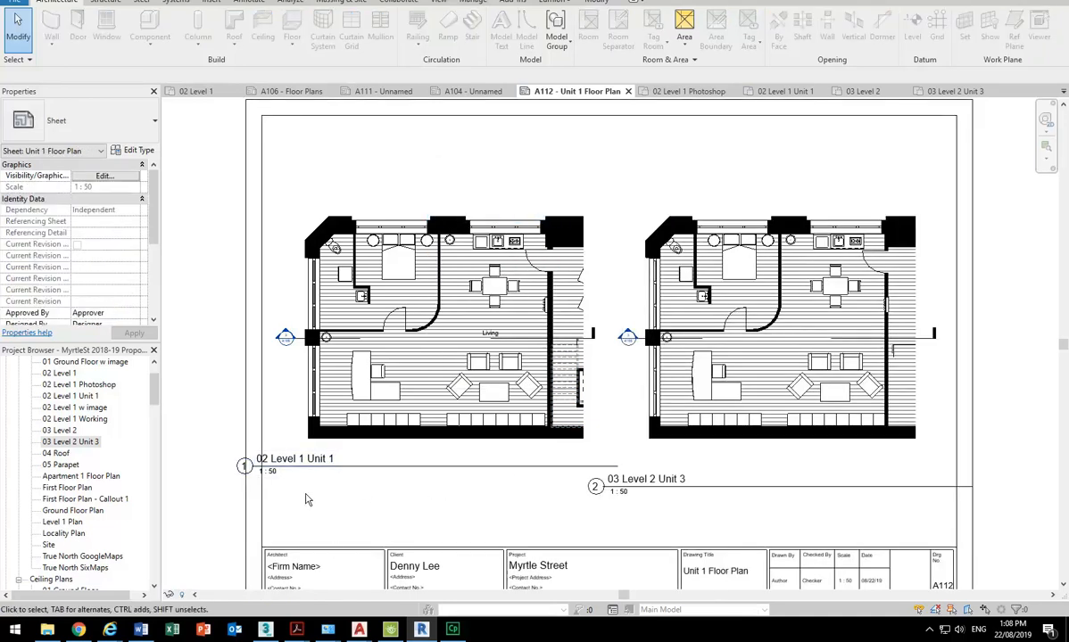
Step: Move both view titles beneath their plans, starting near each outer wall and aligned with each other at the same height
left_click_drag(292, 466, 330, 473)
left_click(500, 500)
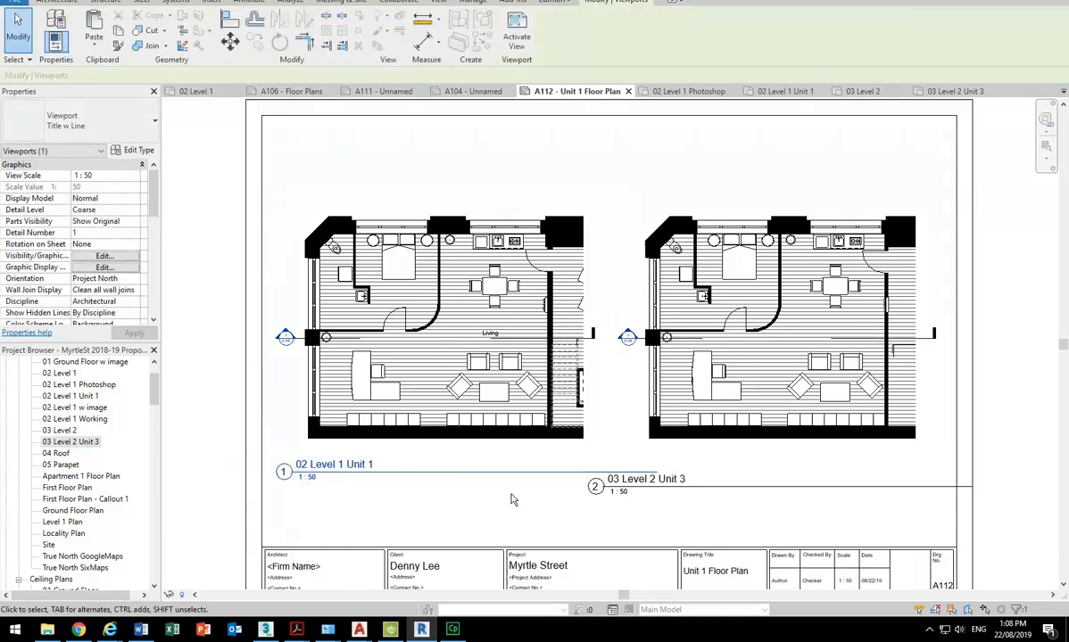
left_click_drag(692, 484, 742, 467)
left_click(511, 519)
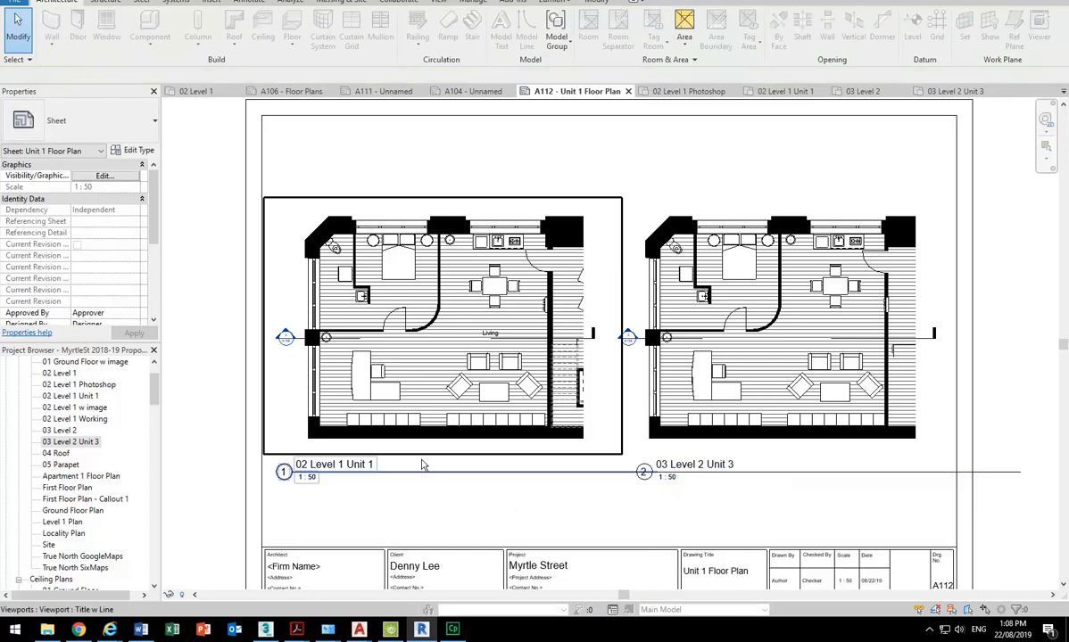
Step: Shorten the 02 Level 1 Unit 1 title line at both ends to match the width of its plan
left_click(413, 314)
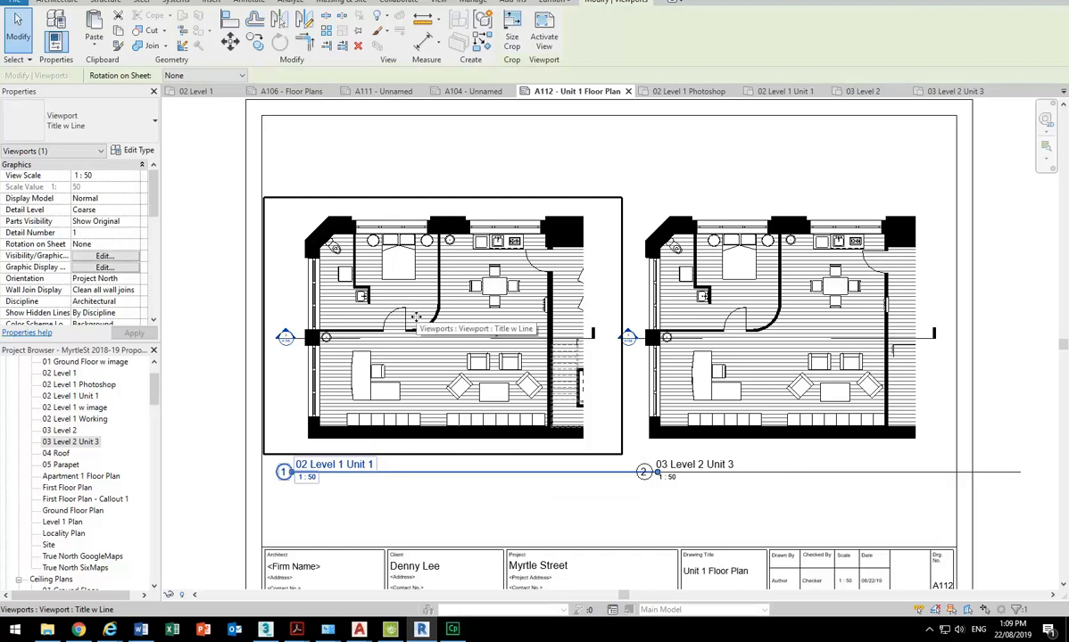
left_click(372, 150)
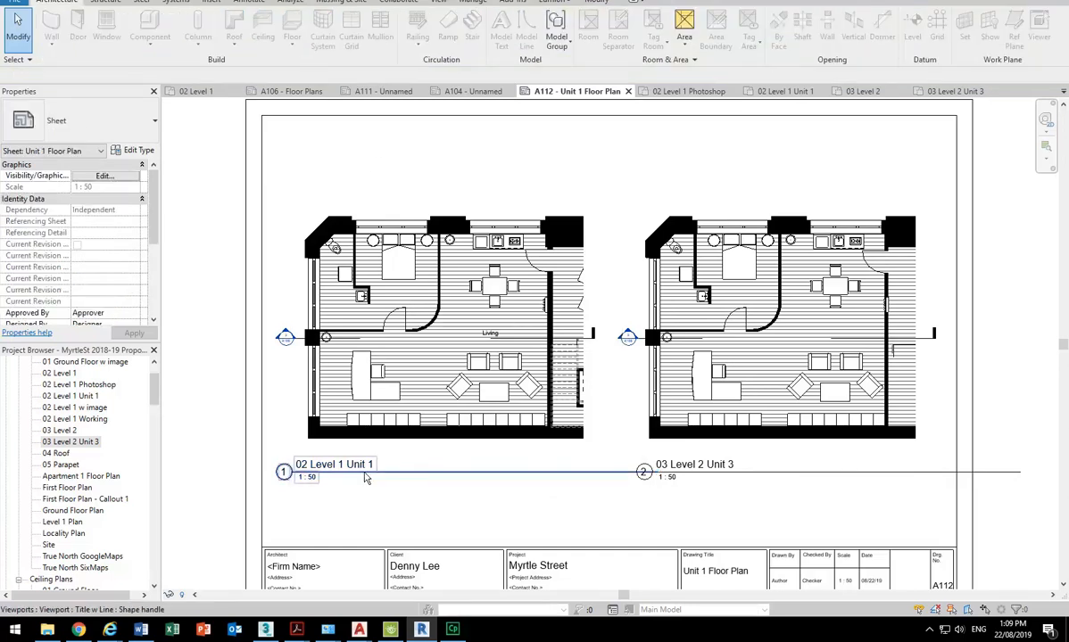
left_click(365, 476)
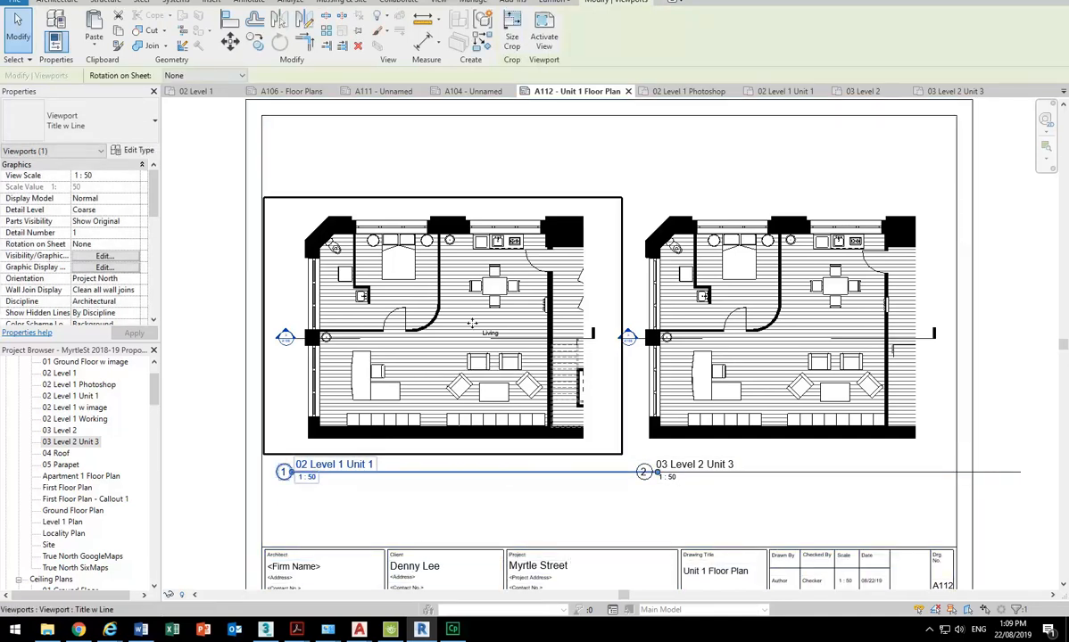
left_click_drag(643, 472, 585, 487)
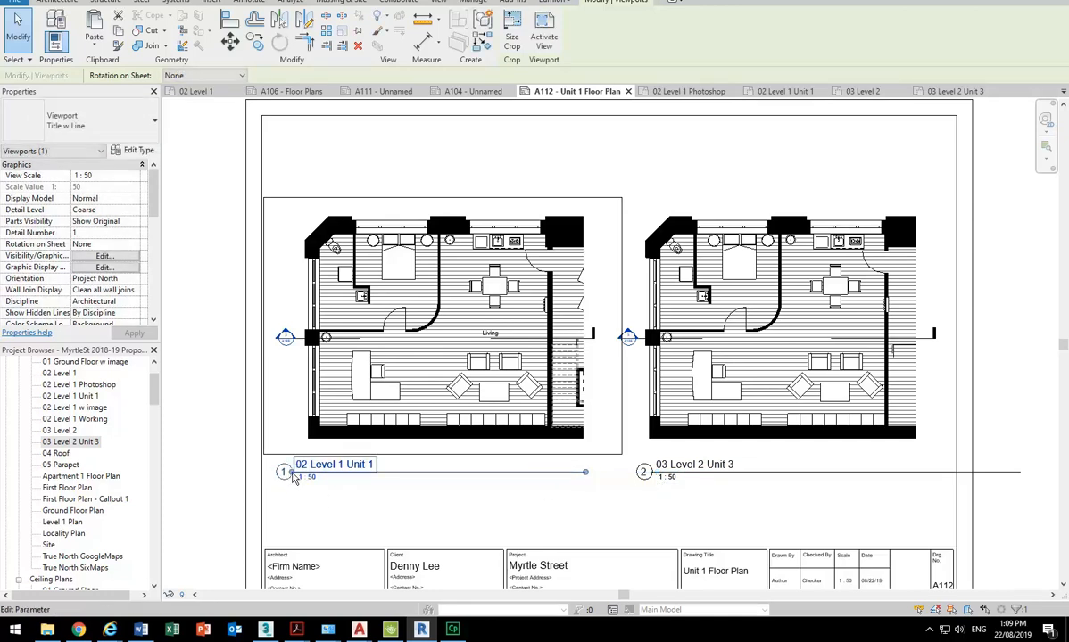
scroll(288, 472, "up", 2)
left_click_drag(290, 476, 316, 476)
left_click(404, 511)
Step: Shorten the 03 Level 2 Unit 3 title line to the corridor-side edge of its plan and save the project
scroll(405, 510, "down", 3)
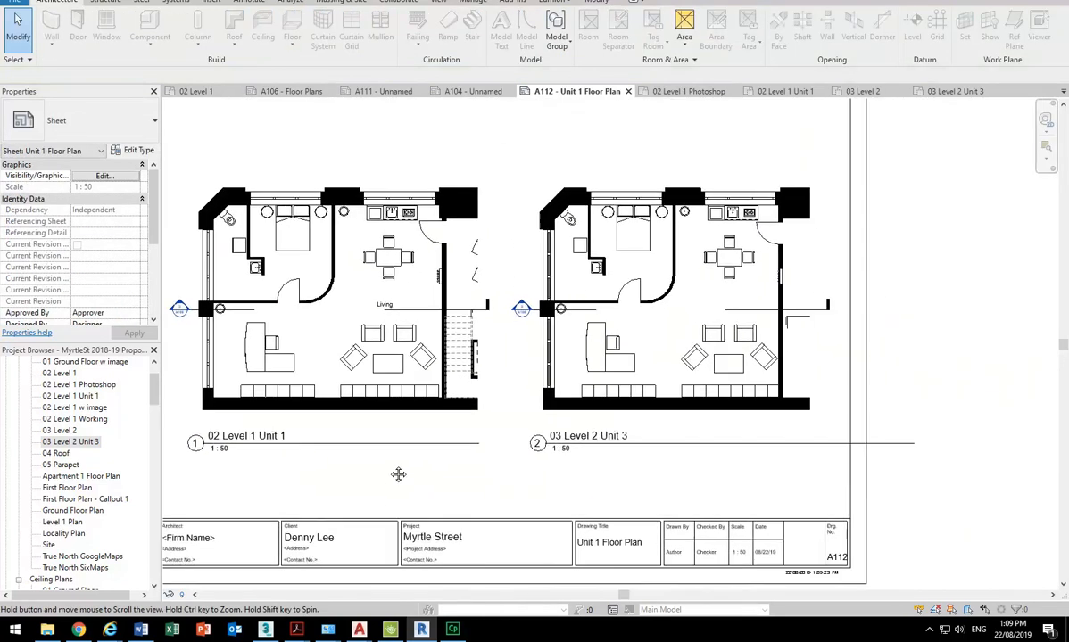
left_click(749, 346)
left_click_drag(943, 455, 837, 455)
left_click(676, 508)
scroll(489, 458, "down", 2)
middle_click_drag(859, 389, 852, 387)
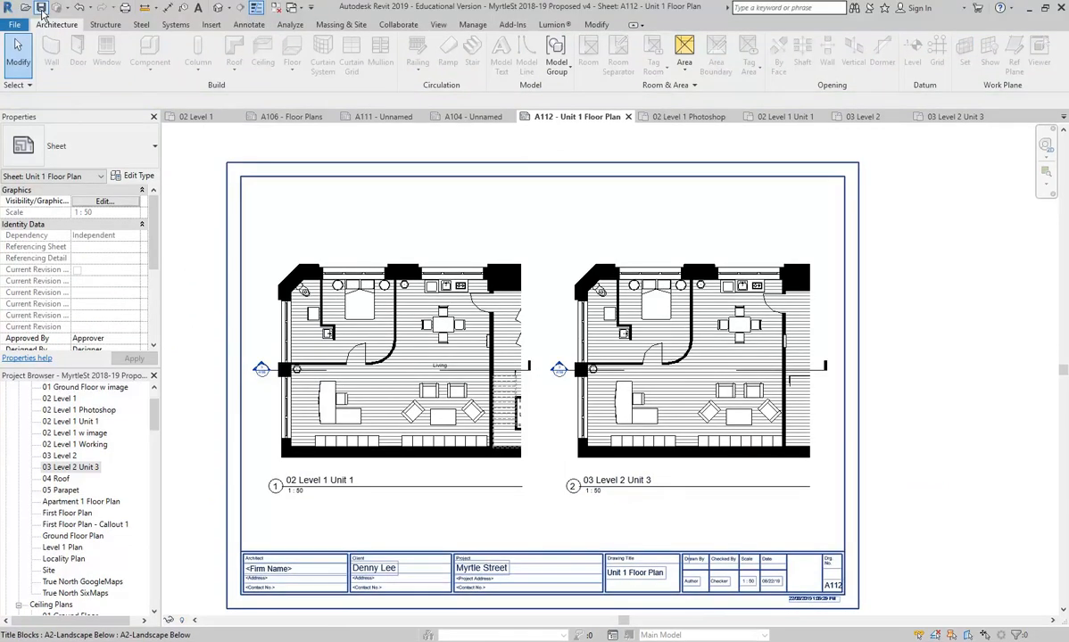
left_click(41, 11)
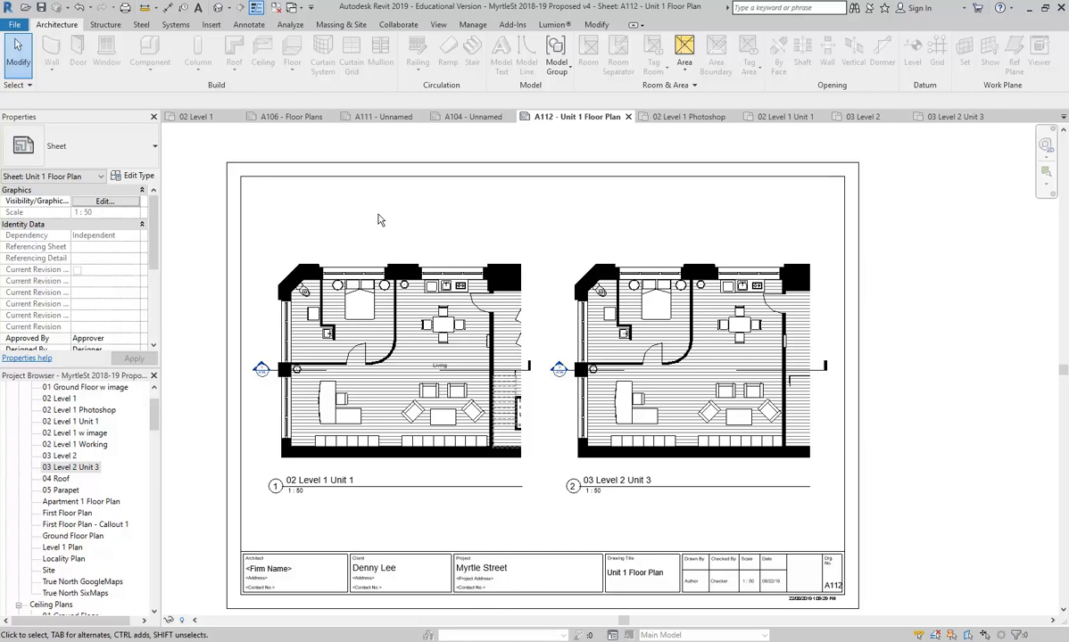
Step: Start a DWG export of the current sheet with views on sheets and links not exported as external references
left_click(16, 25)
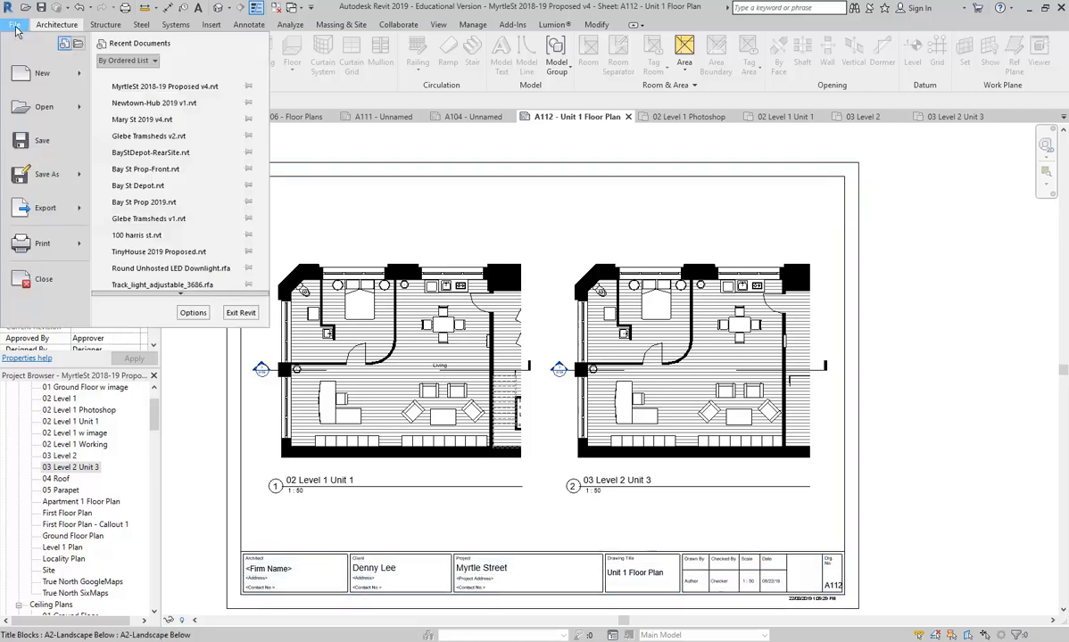
mouse_move(84, 225)
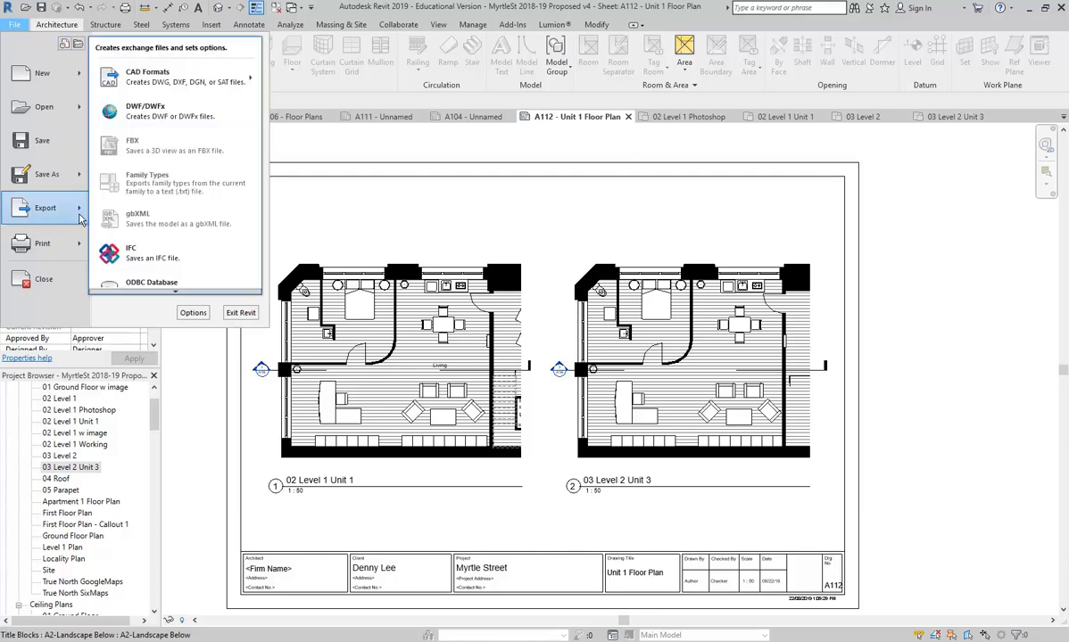
mouse_move(147, 77)
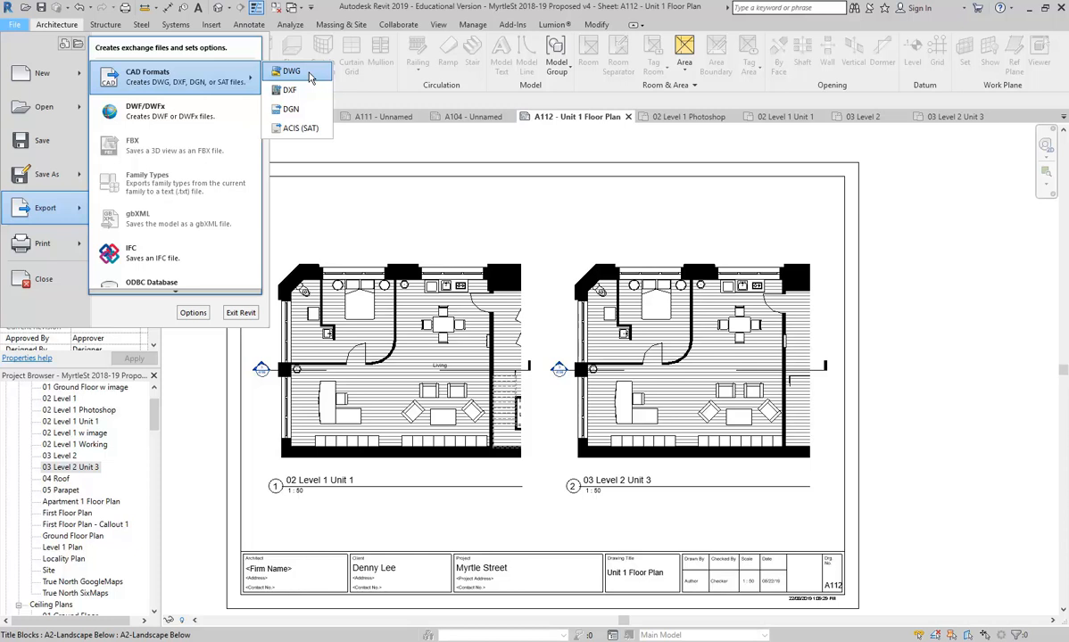
left_click(293, 71)
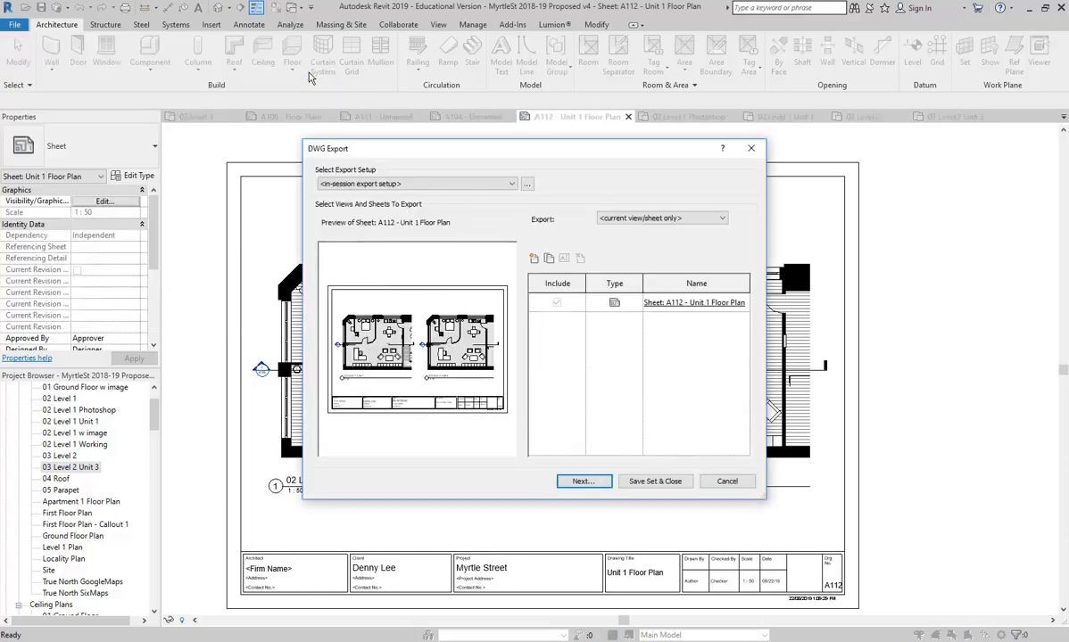
left_click(583, 482)
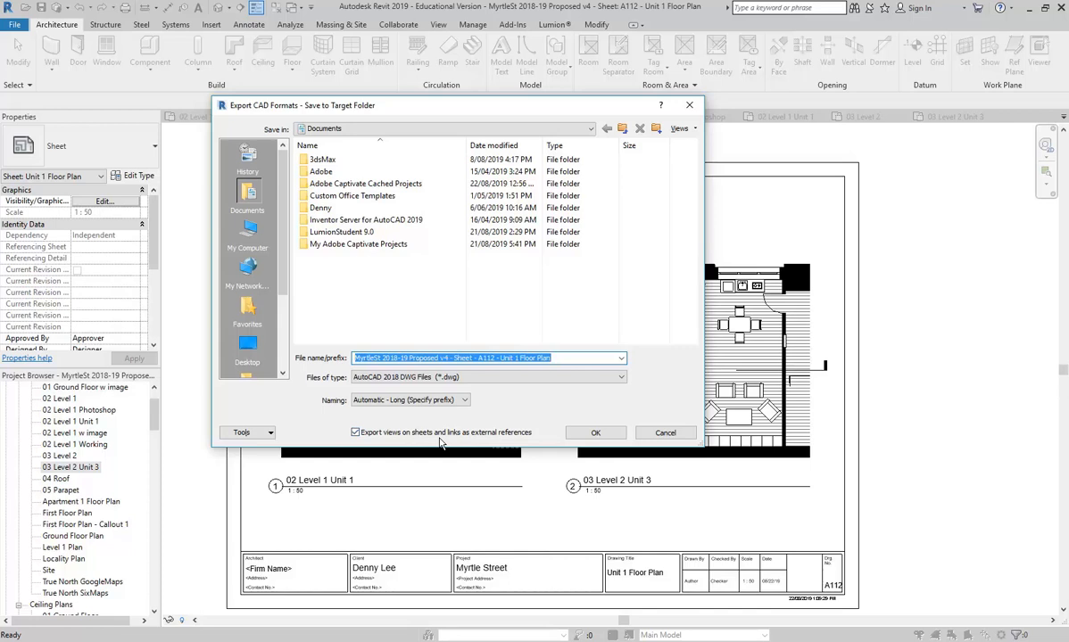
left_click(357, 434)
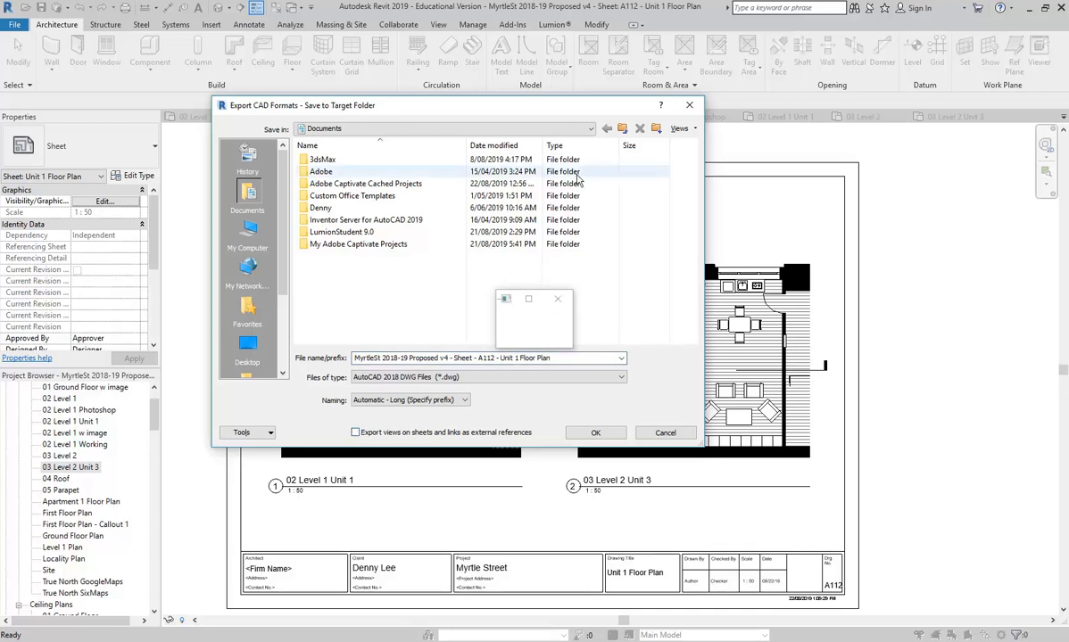
Step: Set the export's target folder to 2019 > Construction & Detailing on the U: home drive
left_click(383, 130)
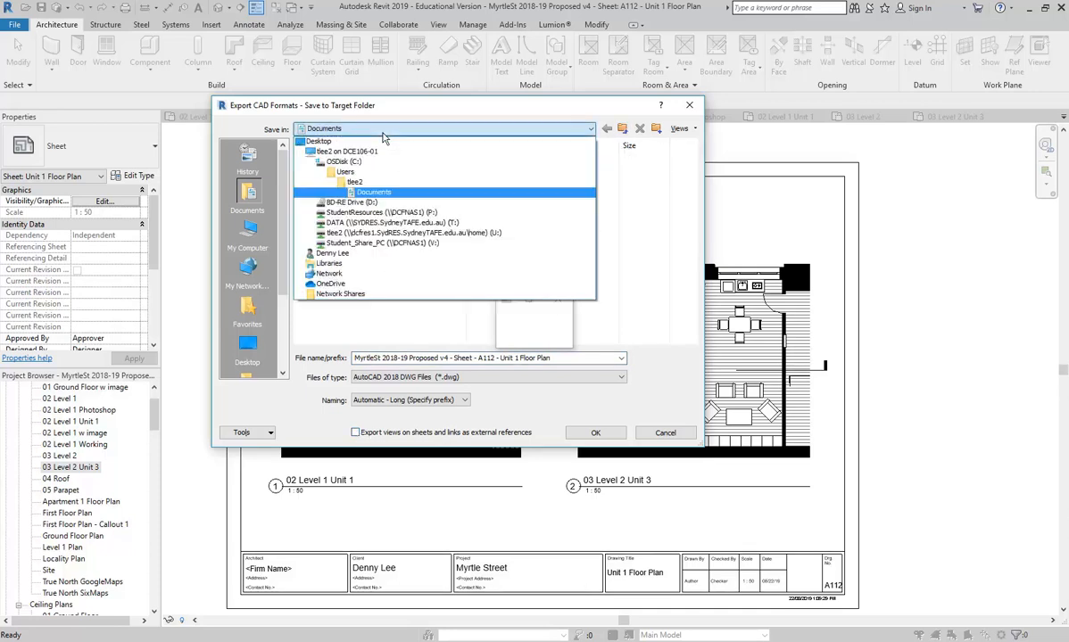
left_click(402, 233)
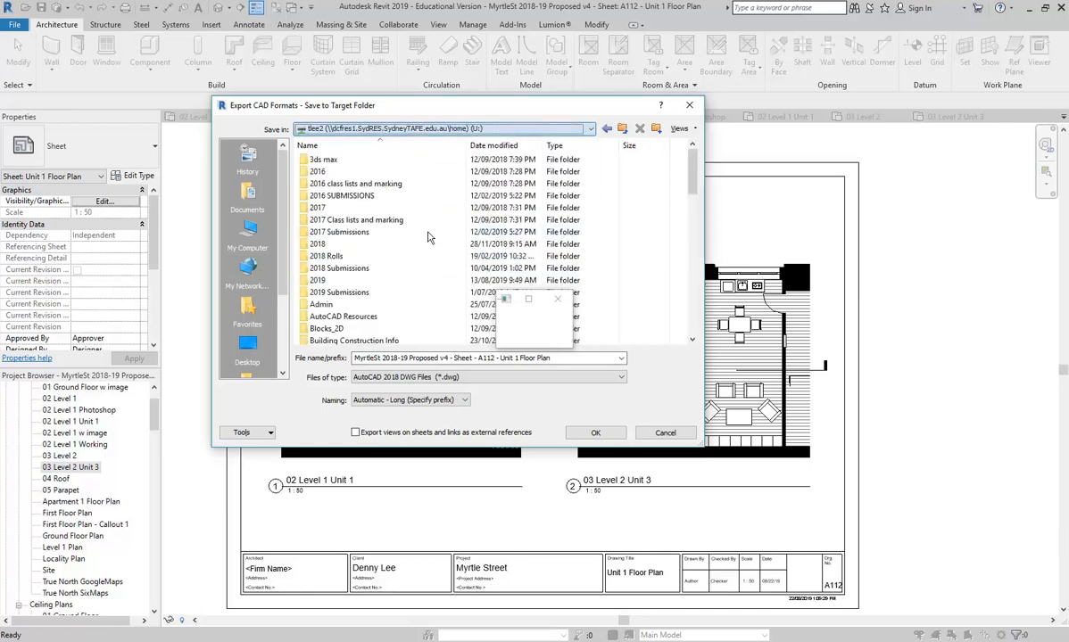
double_click(318, 280)
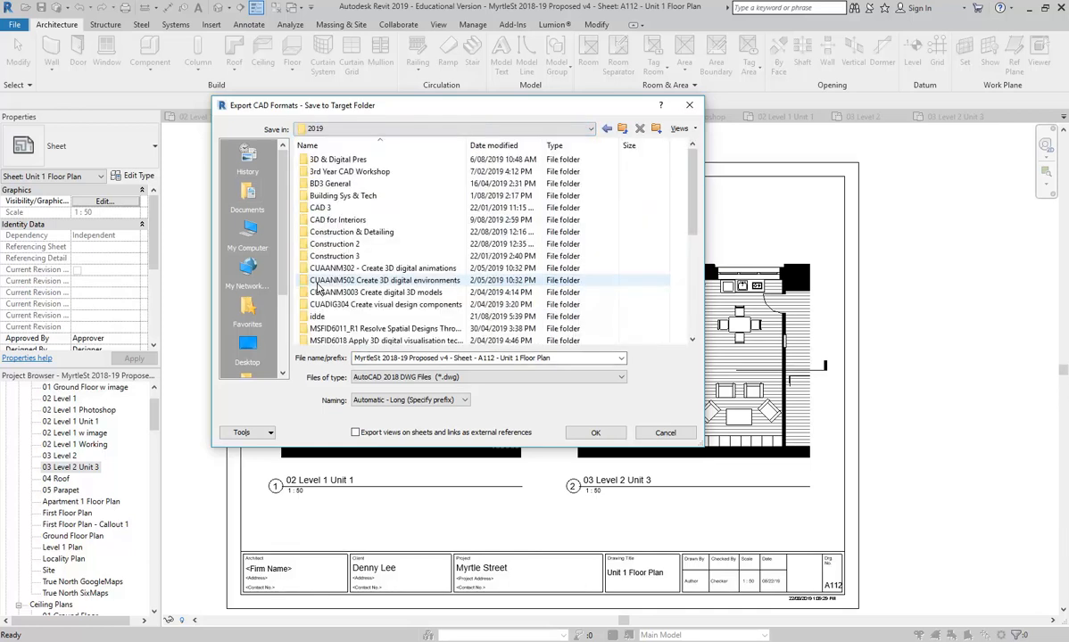
double_click(346, 233)
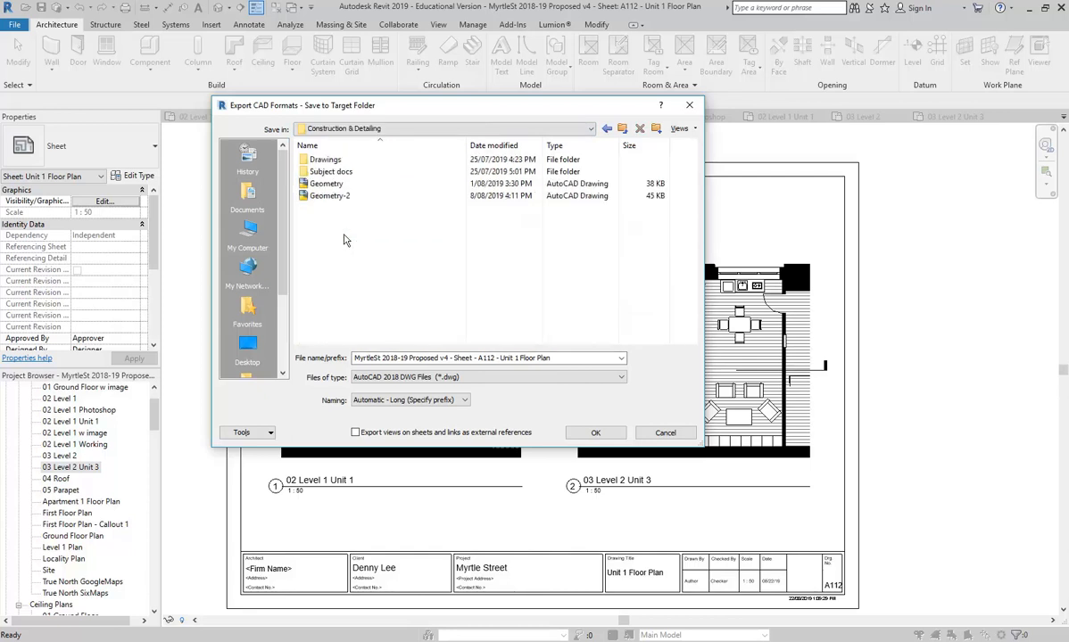
Step: Name the export file MyrtleSt Floor Plans and export the sheet to DWG
triple_click(474, 356)
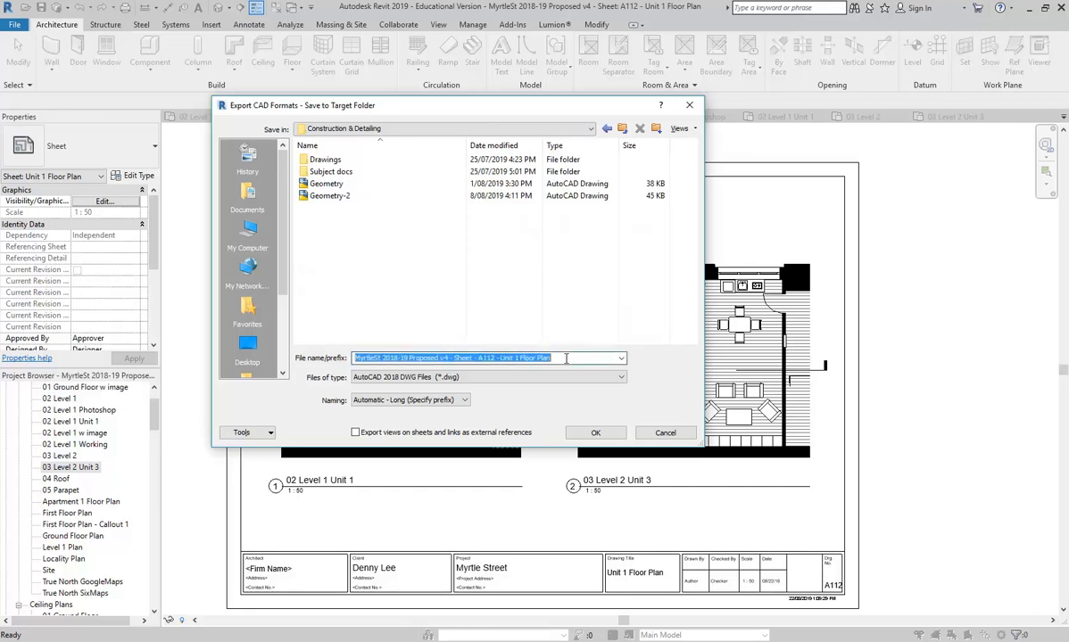
left_click(387, 358)
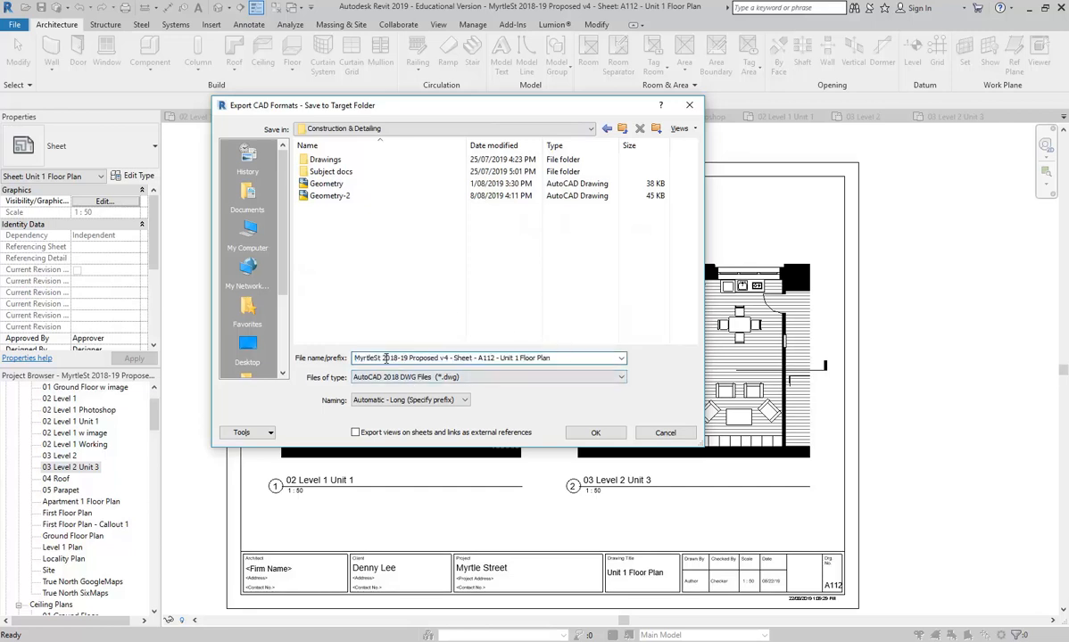
left_click_drag(382, 357, 513, 431)
key("BackSpace")
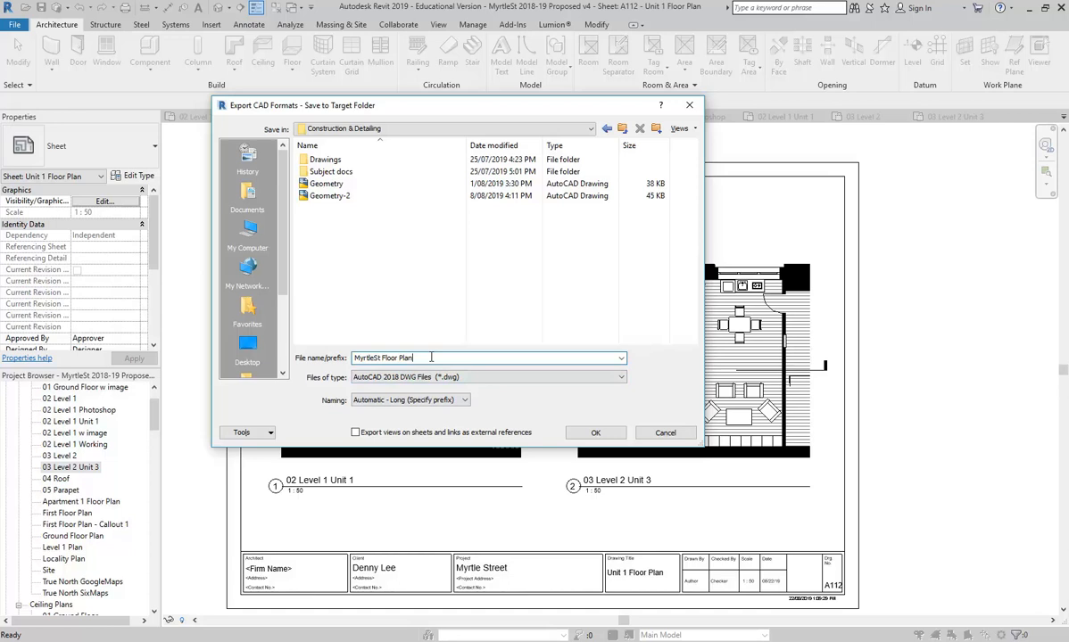
type("s")
left_click(613, 379)
left_click(613, 382)
left_click(592, 434)
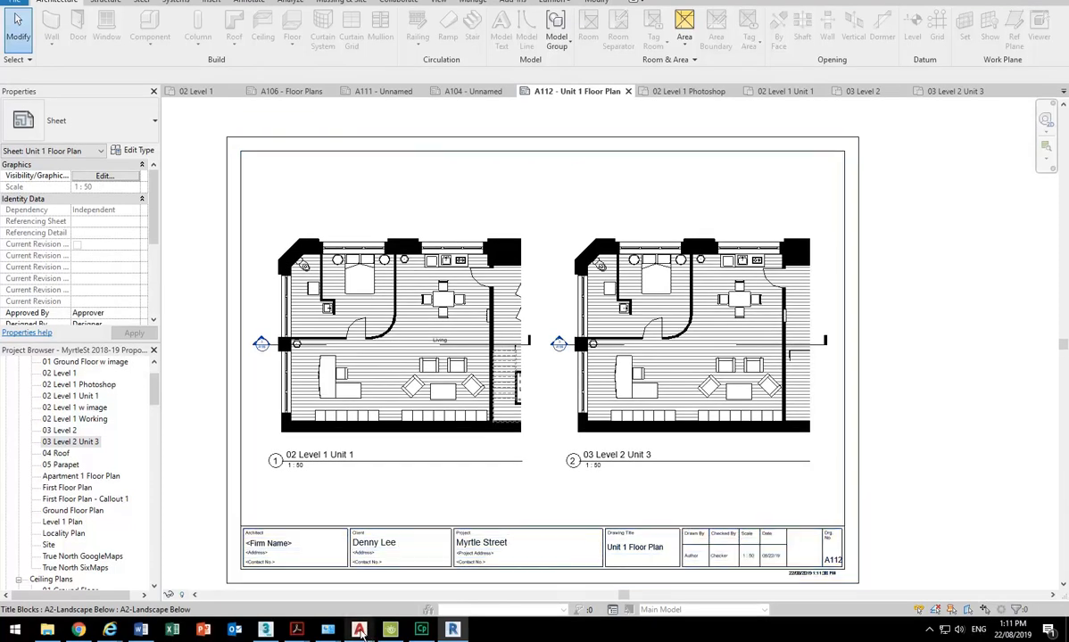
Step: Switch to AutoCAD and open the MyrtleSt Floor Plans drawing from the 2019 > Construction & Detailing folder
mouse_move(359, 630)
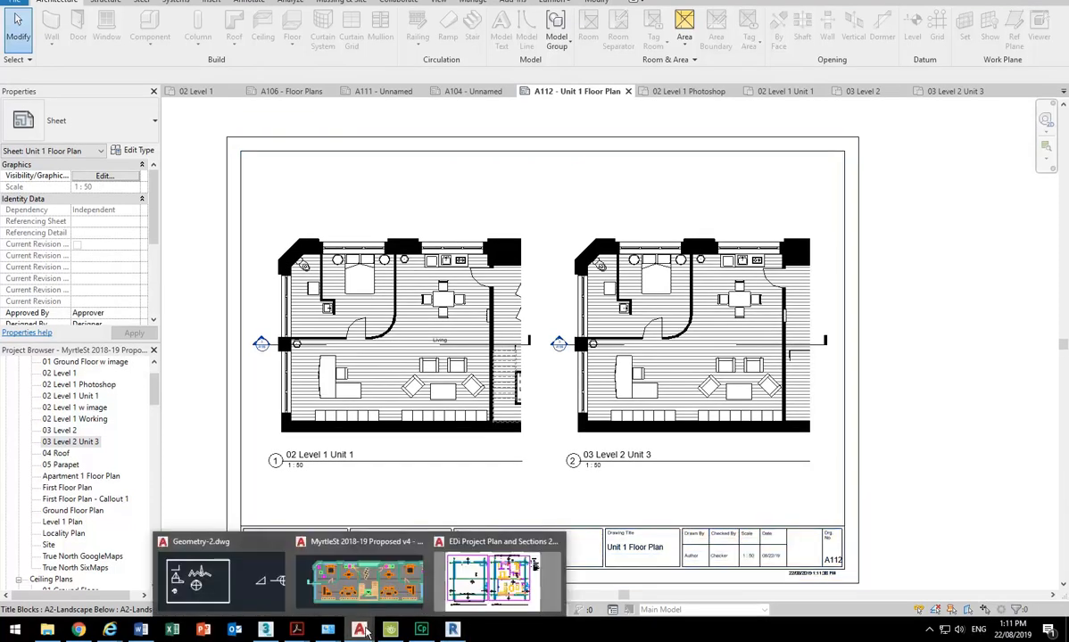
left_click(491, 575)
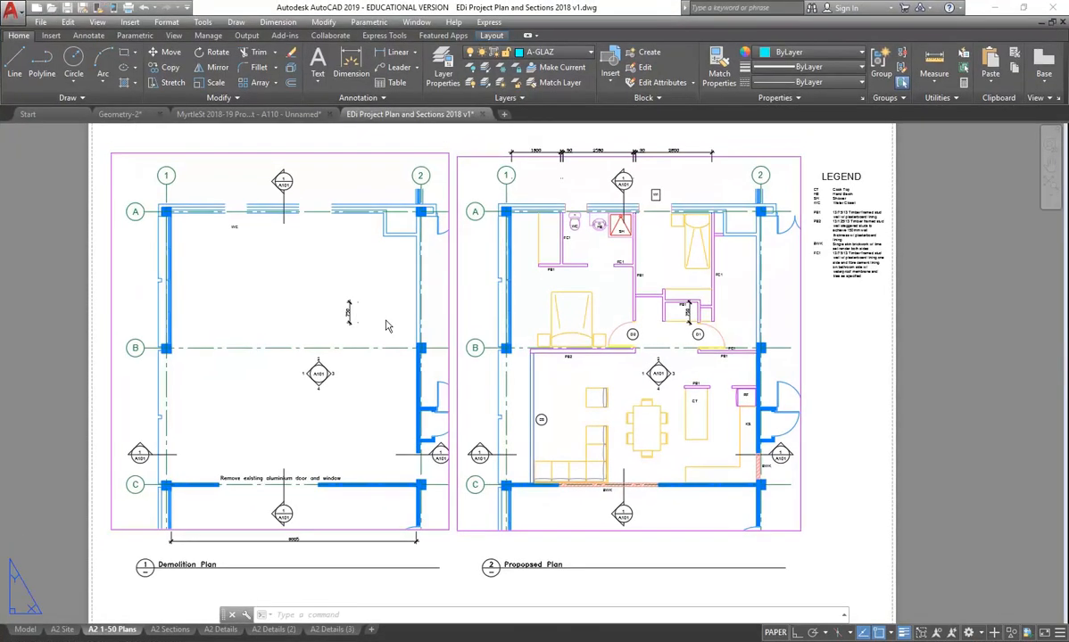
key("ctrl+o")
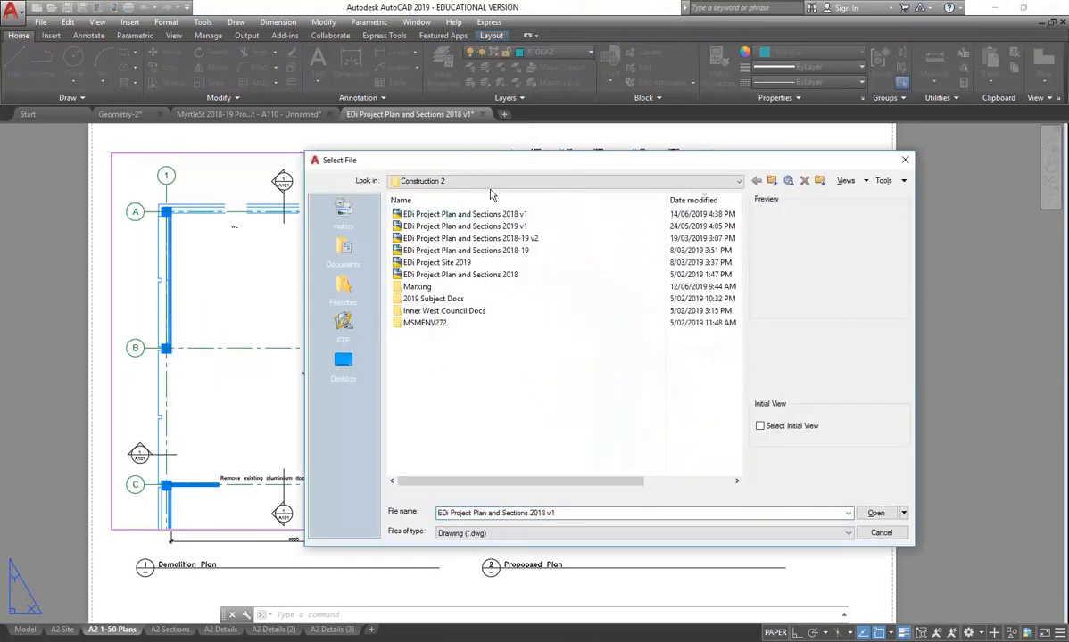
left_click(486, 200)
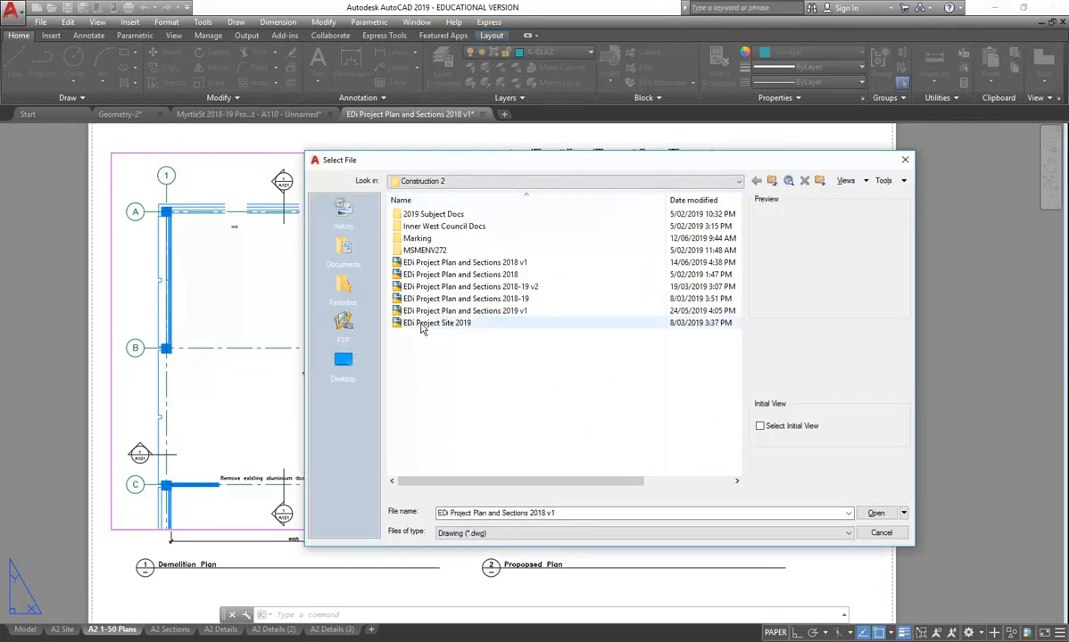
left_click(718, 180)
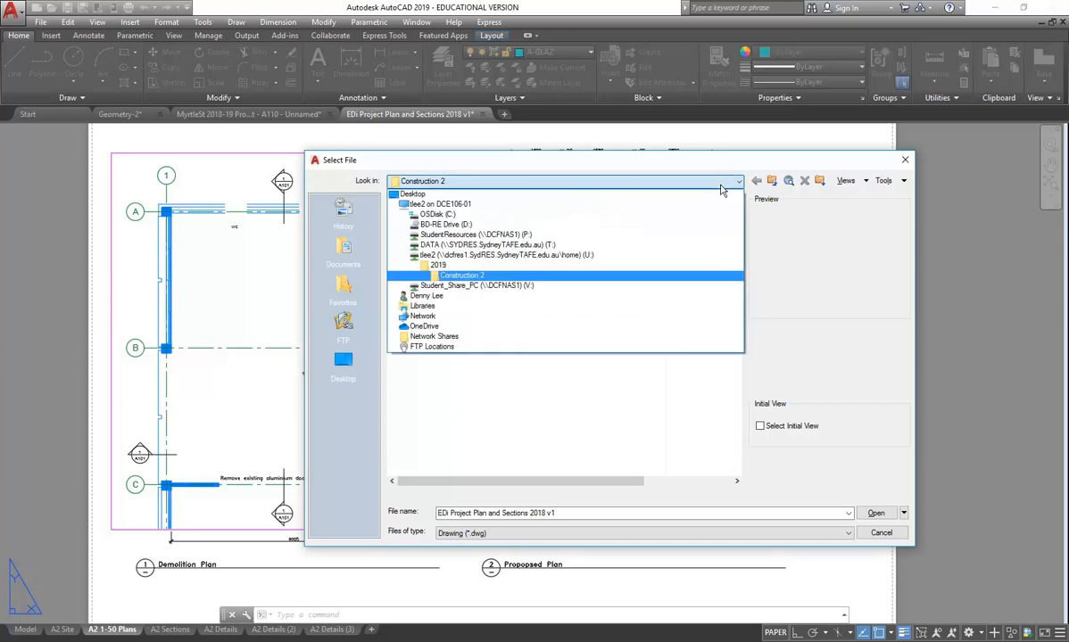
left_click(496, 265)
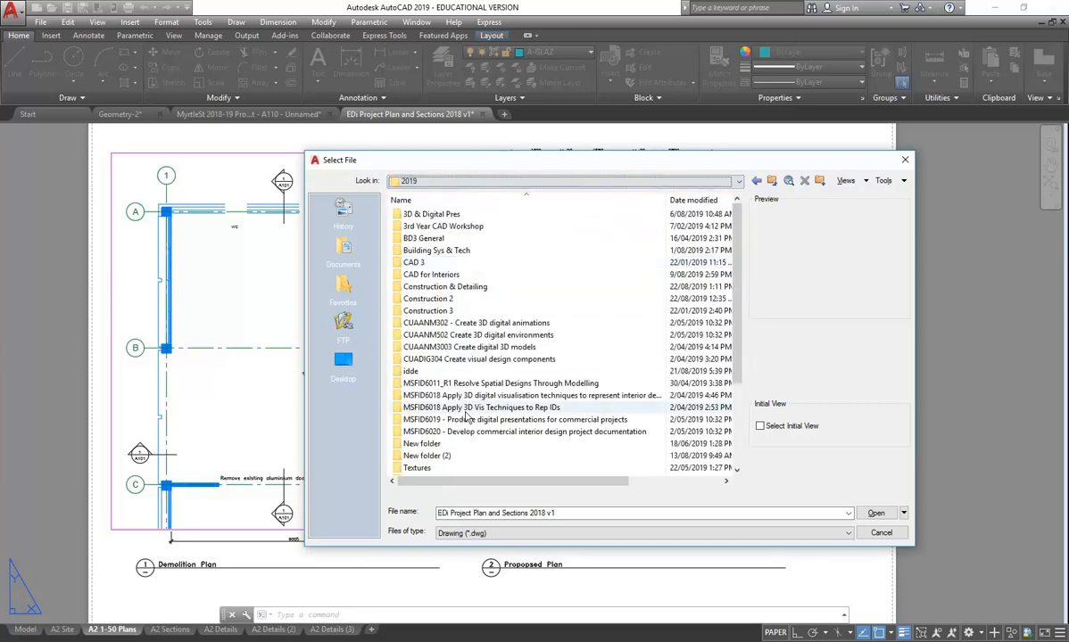
double_click(444, 287)
left_click(432, 262)
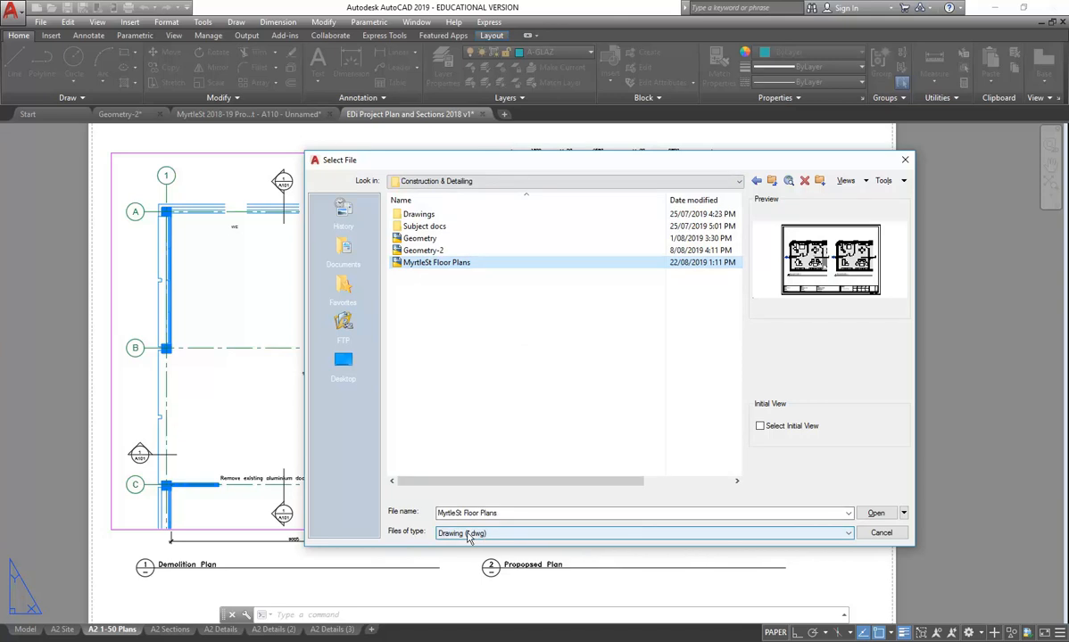
double_click(408, 262)
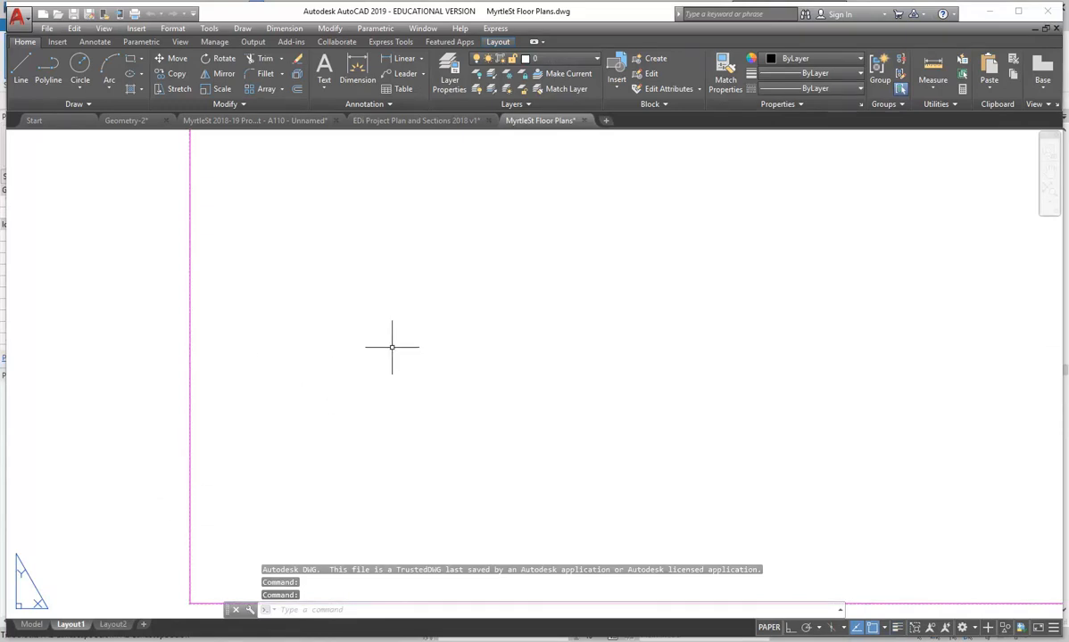
Step: Examine the exported sheet layout and check the project name and drawing title texts in its title block
scroll(391, 347, "down", 2)
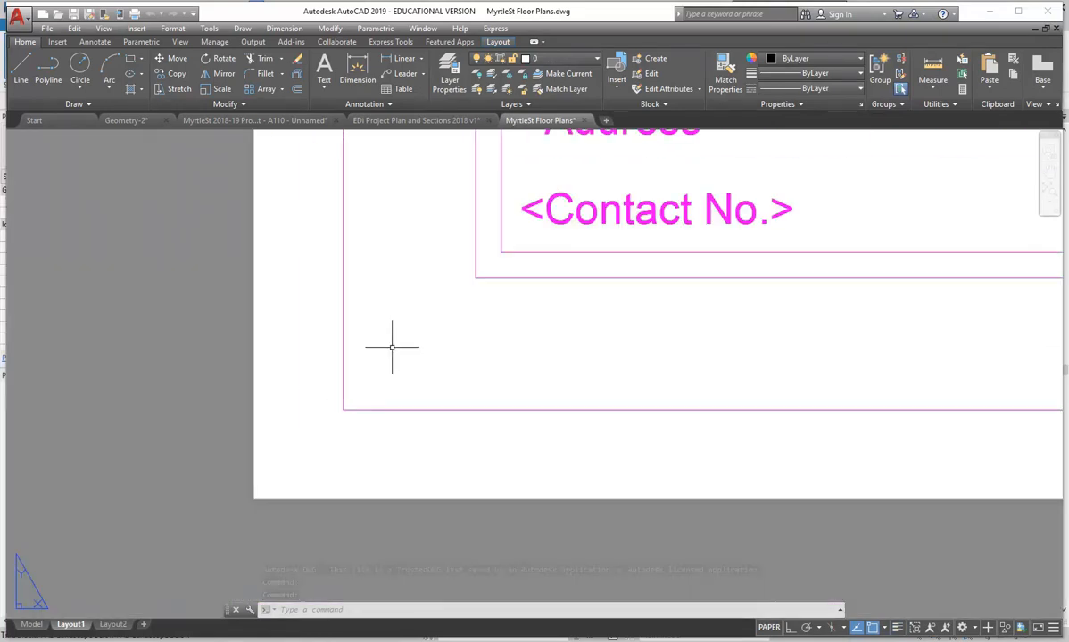
scroll(436, 322, "down", 2)
scroll(471, 286, "down", 1)
middle_click_drag(682, 171, 279, 441)
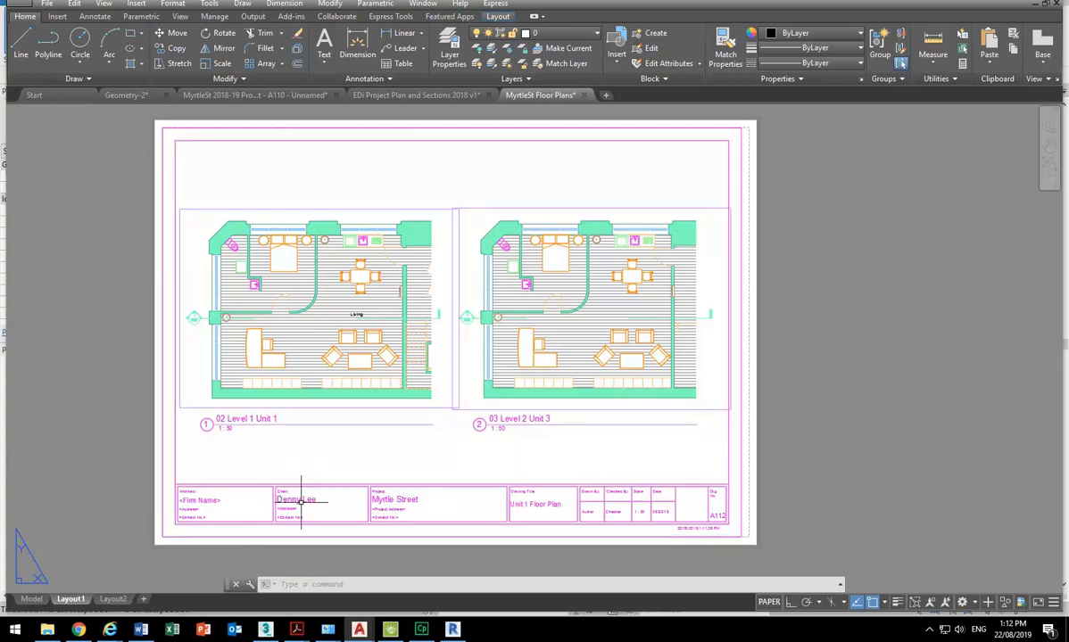
scroll(272, 504, "up", 4)
scroll(272, 513, "up", 4)
scroll(756, 447, "down", 4)
middle_click_drag(731, 446, 366, 441)
left_click(463, 434)
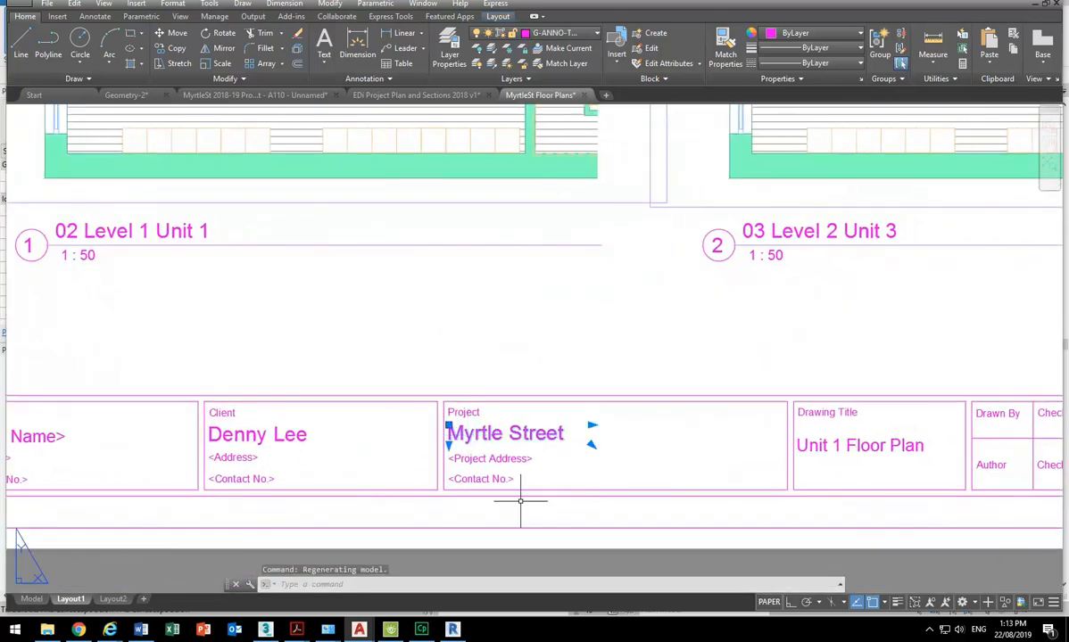
left_click(807, 444)
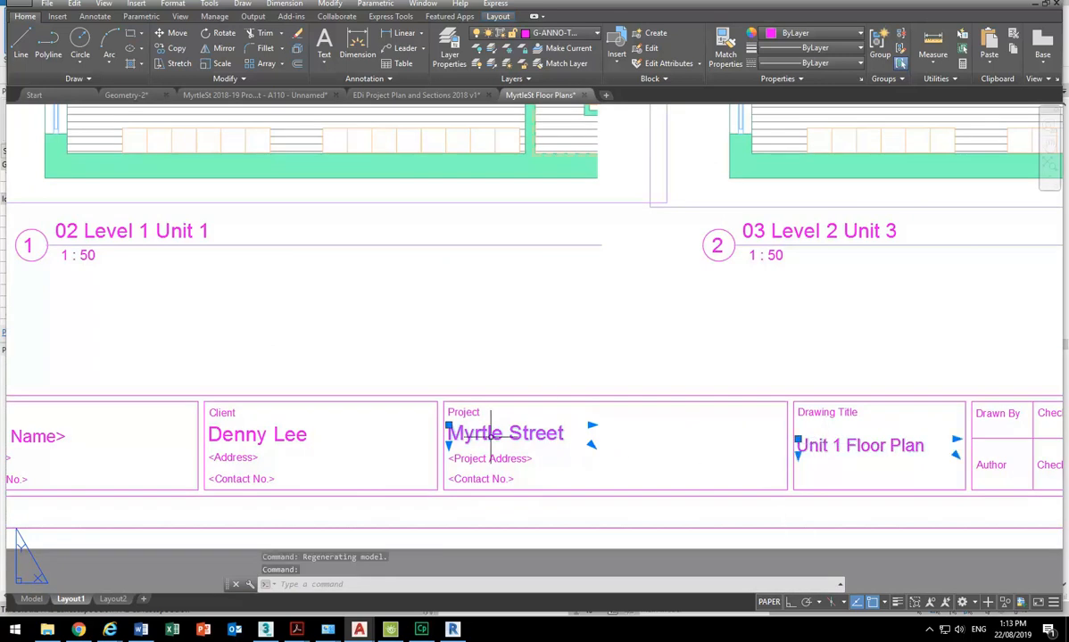
key("Escape")
key("Escape")
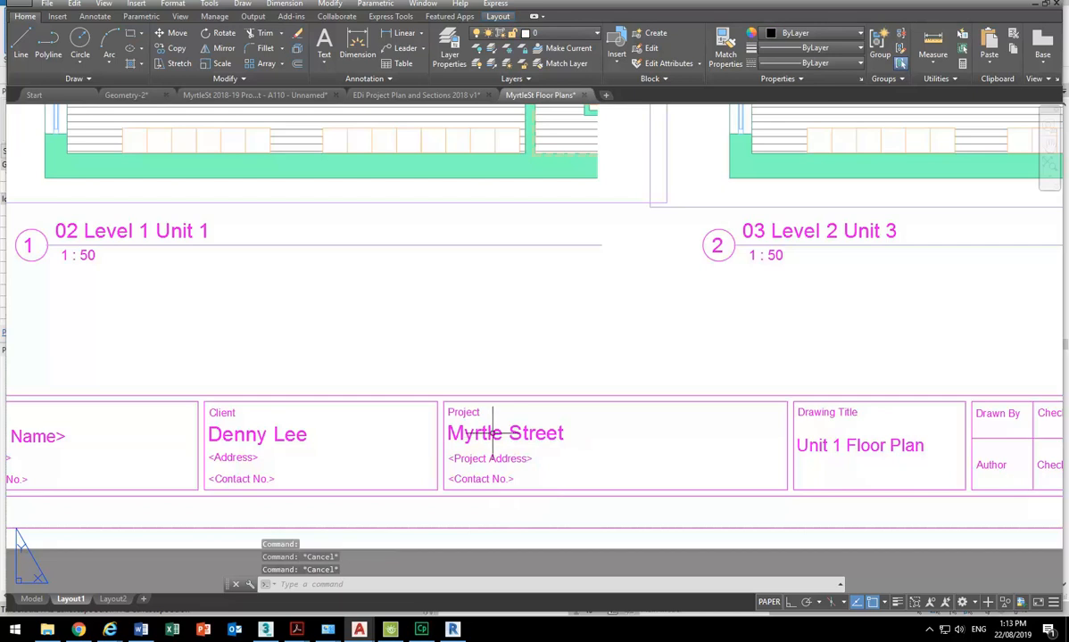
Step: Open the "Unit 1 Floor Plan" drawing title text in the title block for editing
middle_click_drag(667, 427, 259, 436)
scroll(429, 464, "up", 4)
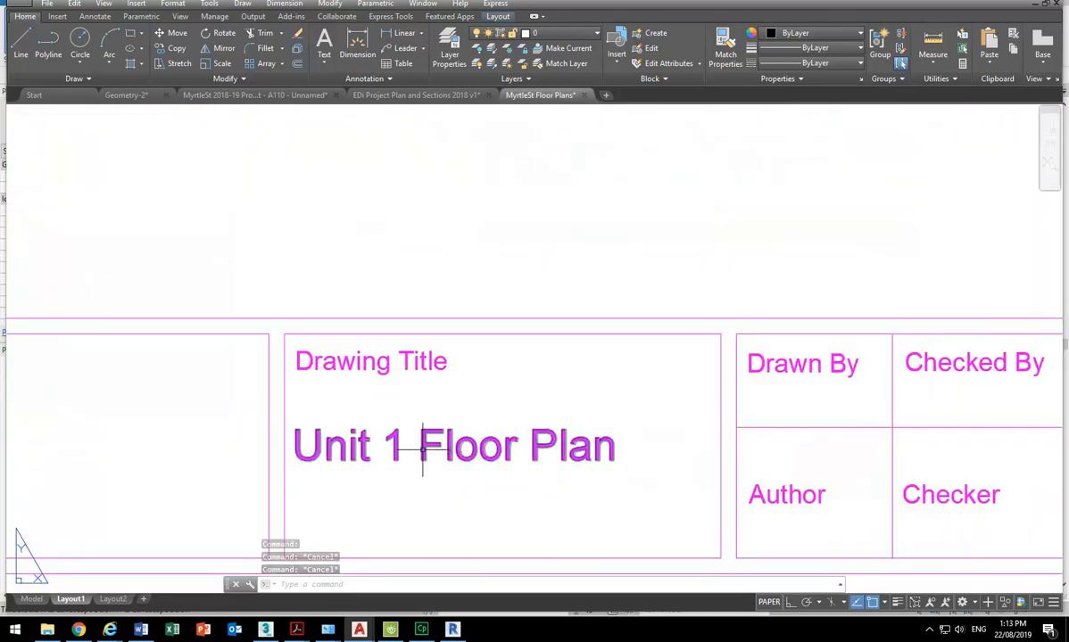
left_click(426, 450)
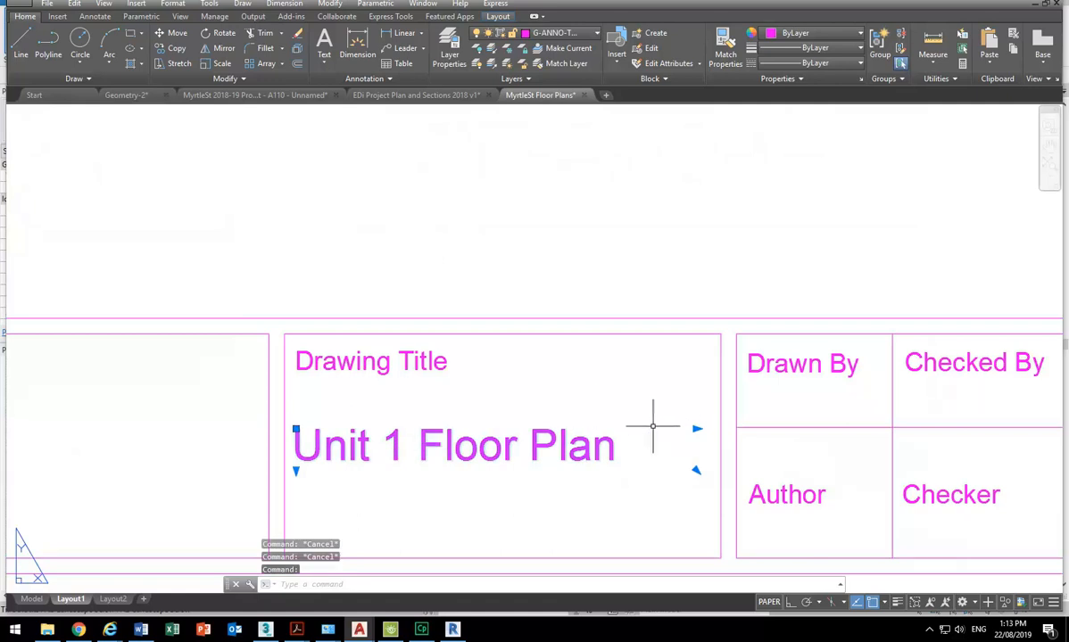
left_click(539, 433)
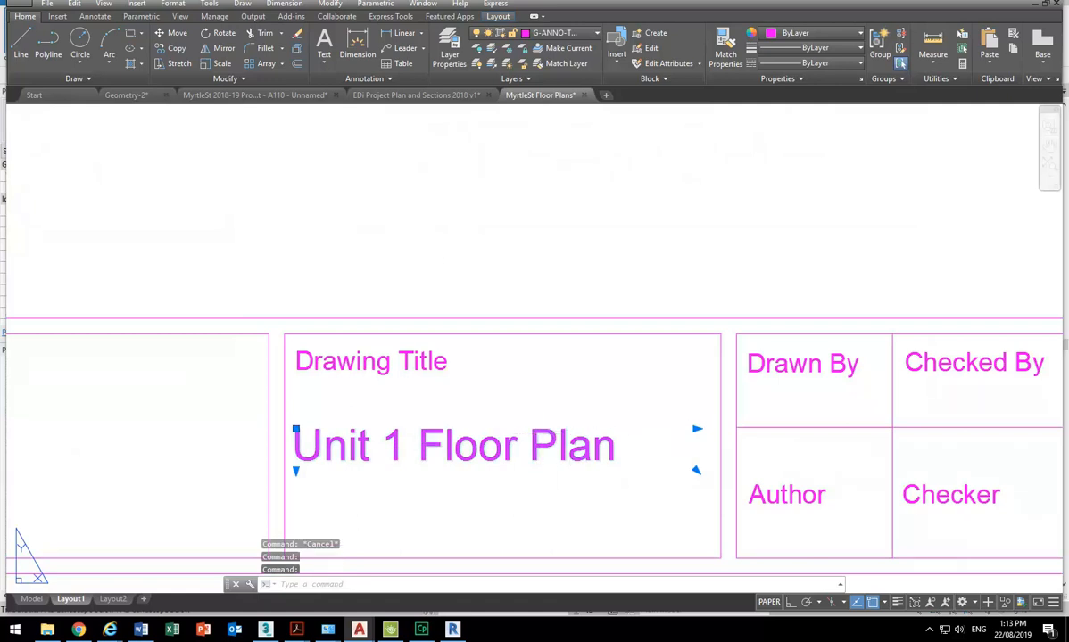
double_click(541, 445)
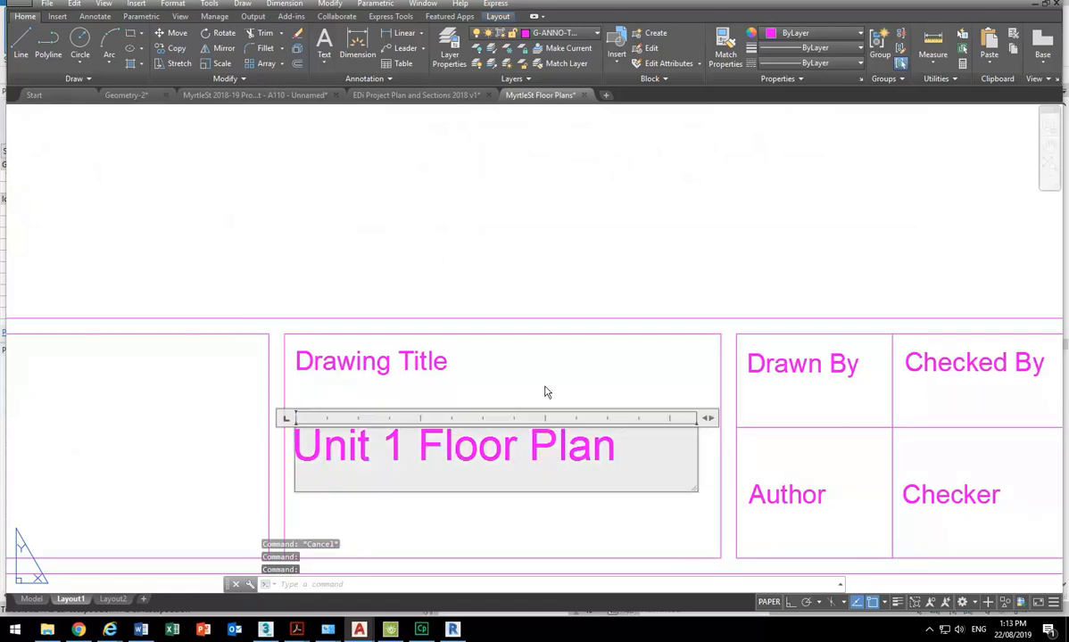
Step: Try to set the height of the whole drawing title text to 3.5
left_click_drag(615, 444, 279, 450)
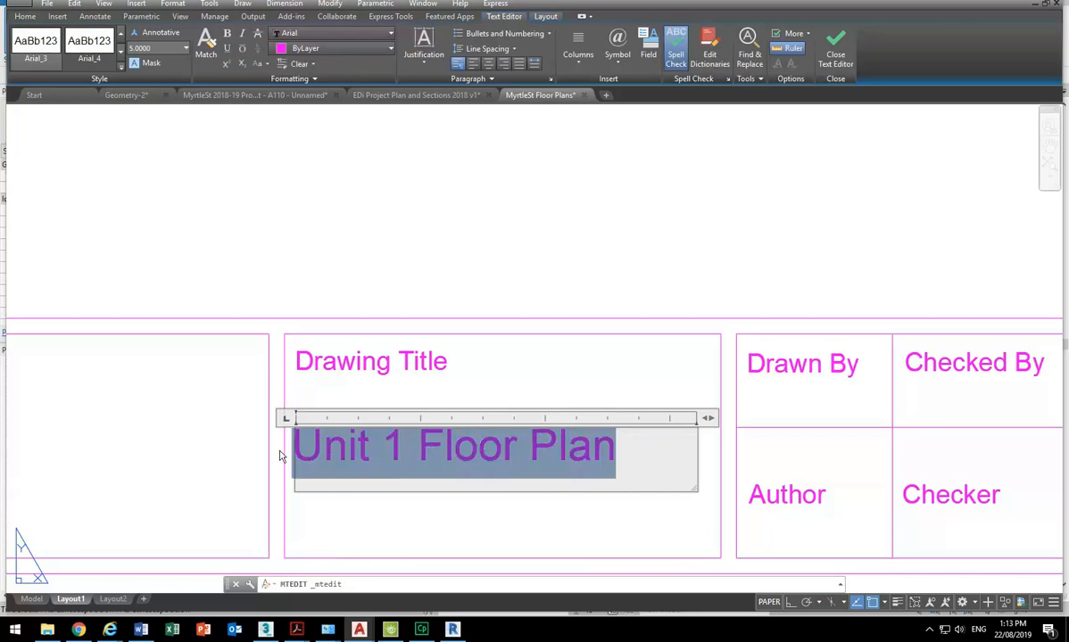
left_click(186, 52)
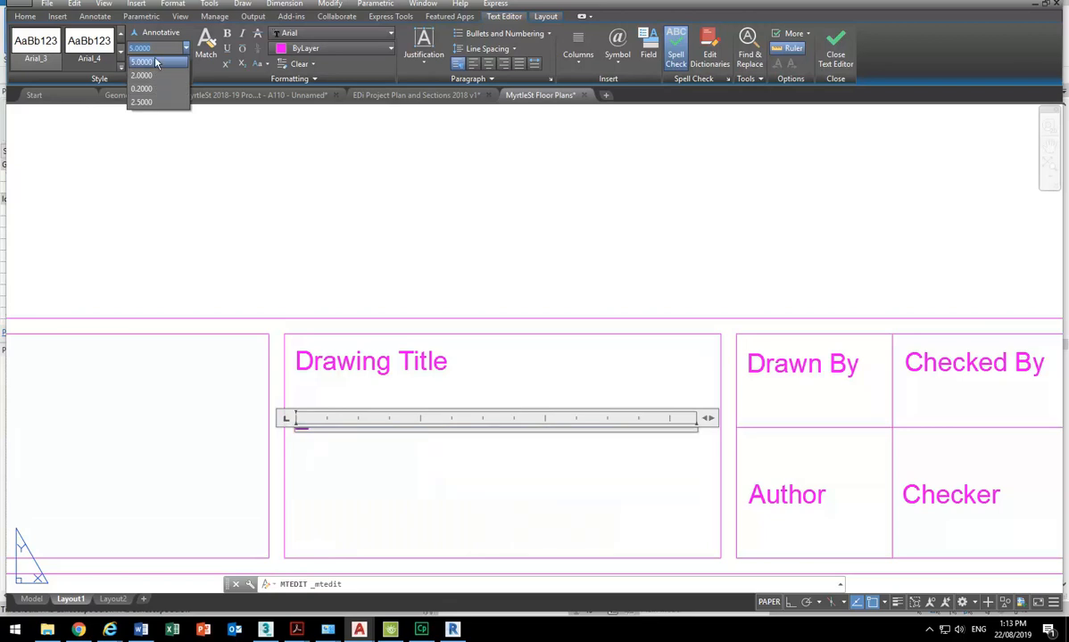
left_click(153, 63)
type("3.5")
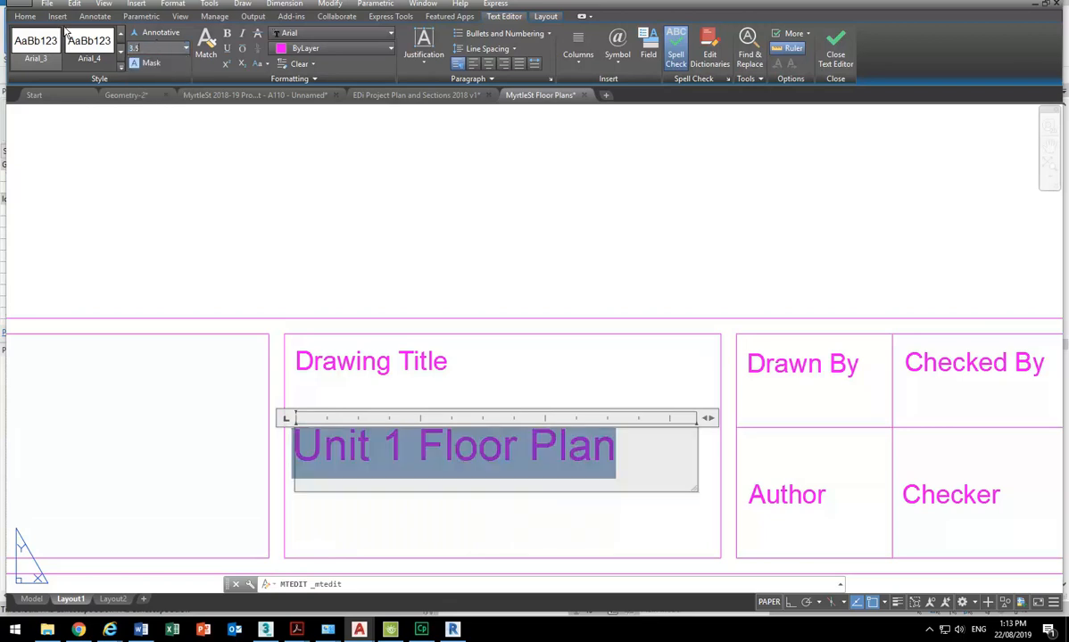
key("Return")
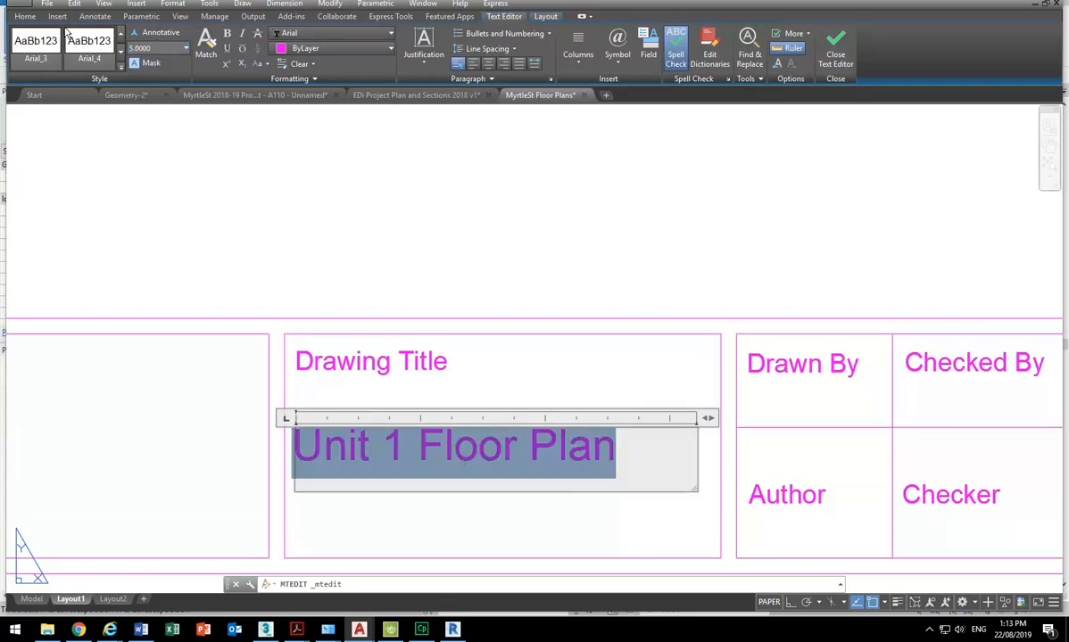
Step: Replace the word "Unit" in the drawing title with "Apa", deleting the wrongly capitalised letters typed after it
left_click(615, 451)
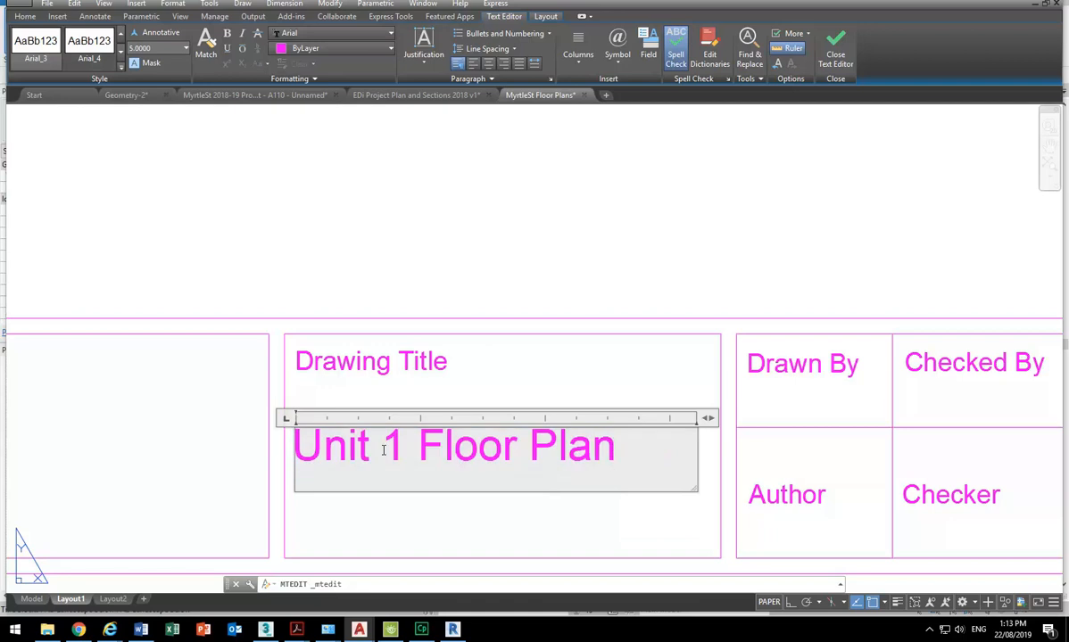
left_click_drag(368, 447, 290, 445)
type("Ap")
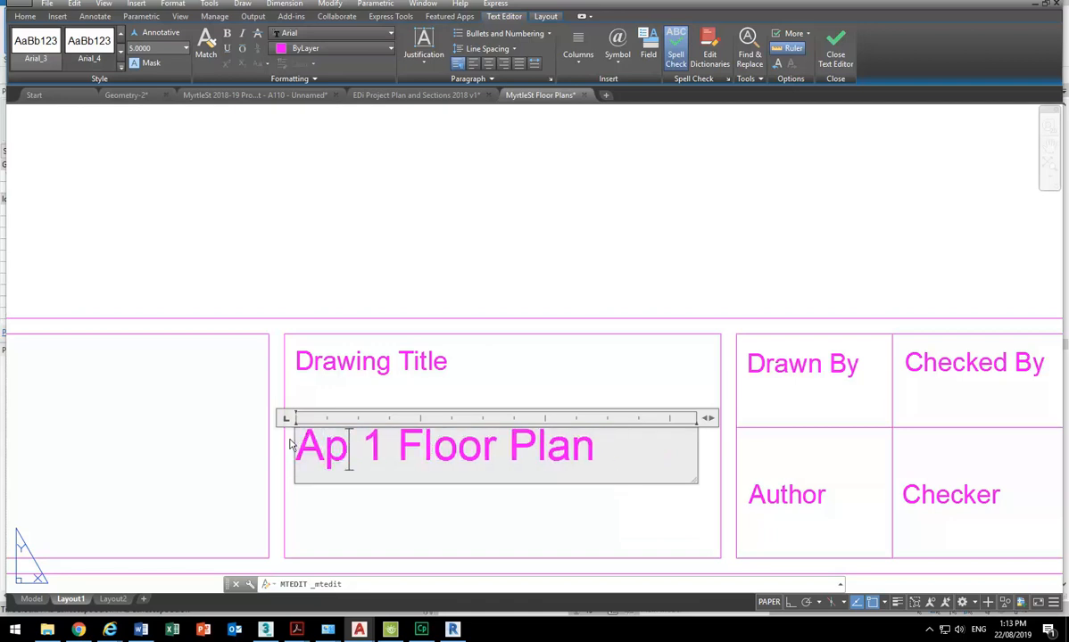
type("aRTMEN")
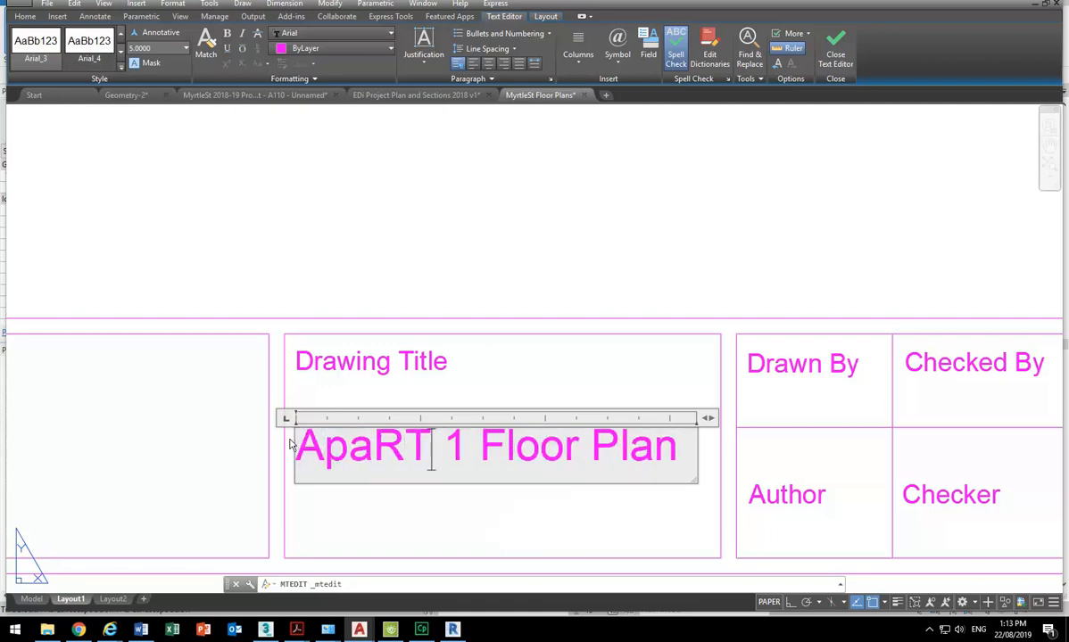
type("T")
key("BackSpace")
key("BackSpace")
key("BackSpace")
key("BackSpace")
key("BackSpace")
key("BackSpace")
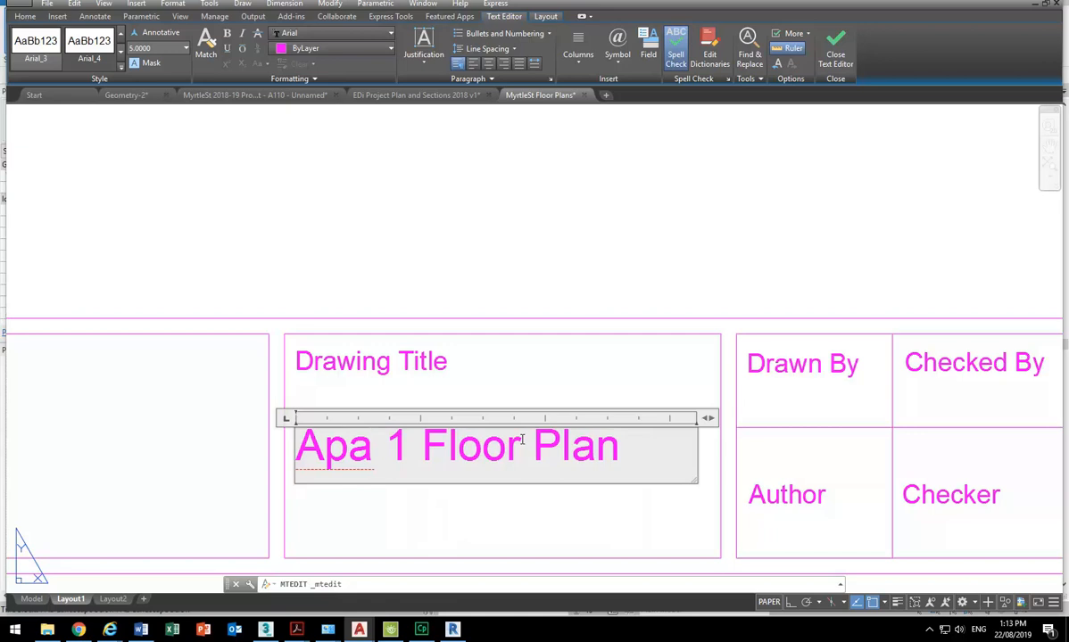
Step: Complete the drawing title as "Apartment 1 Floor Plan" and apply the Arial_4 text style to all of it
type("rtment")
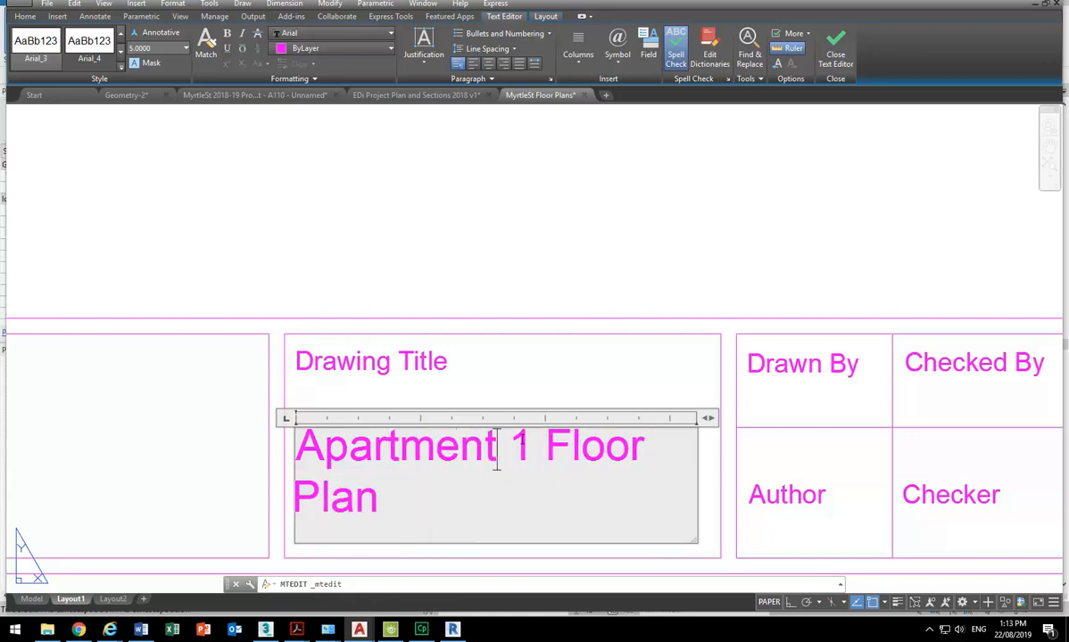
left_click(477, 240)
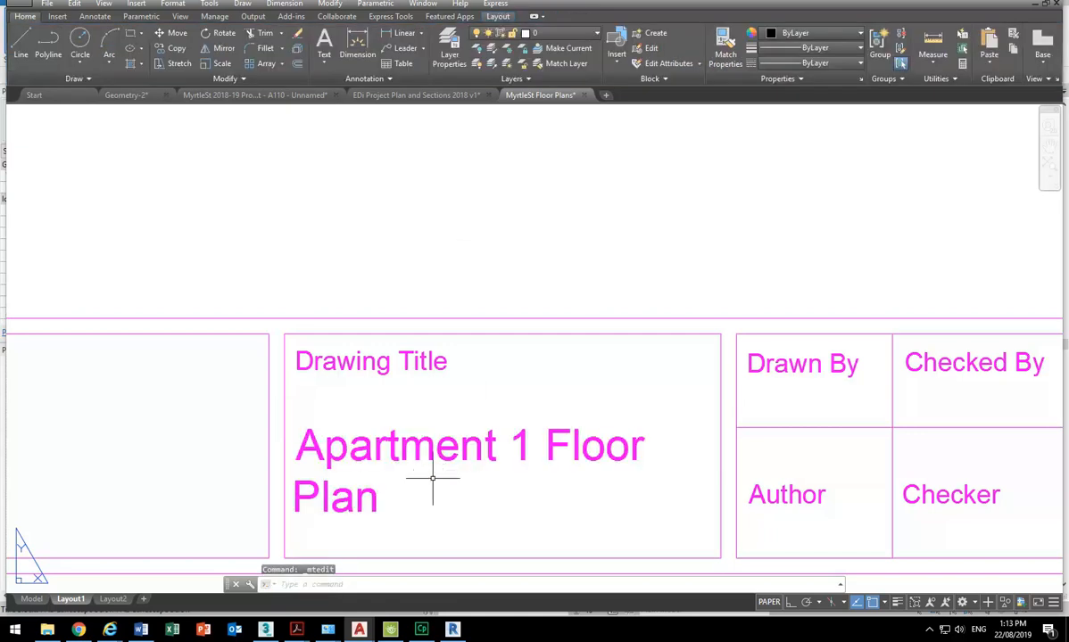
scroll(372, 277, "down", 2)
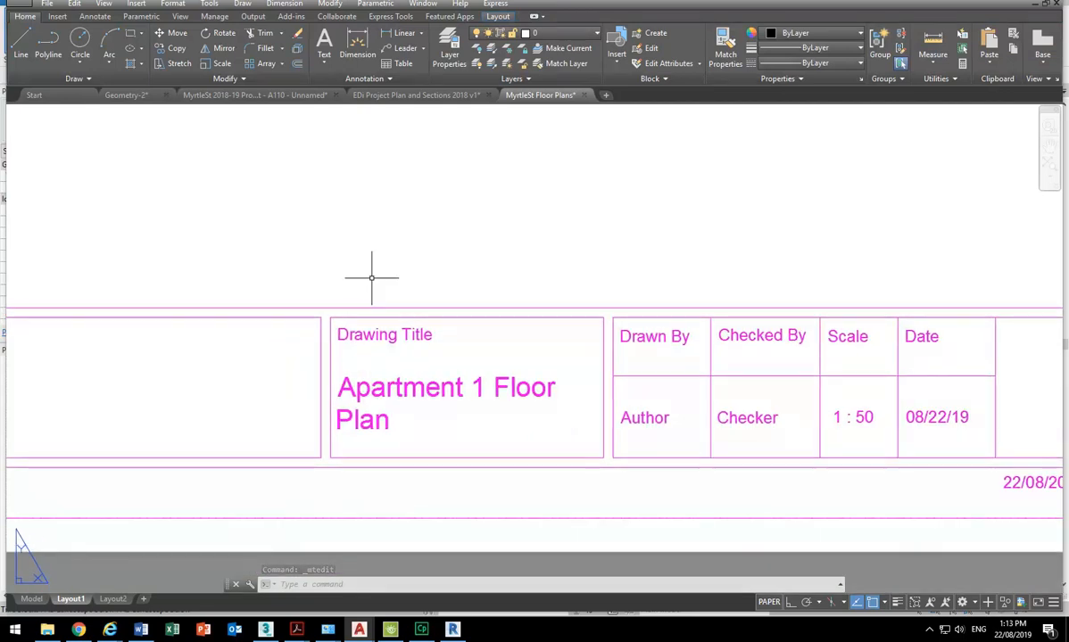
scroll(426, 448, "up", 2)
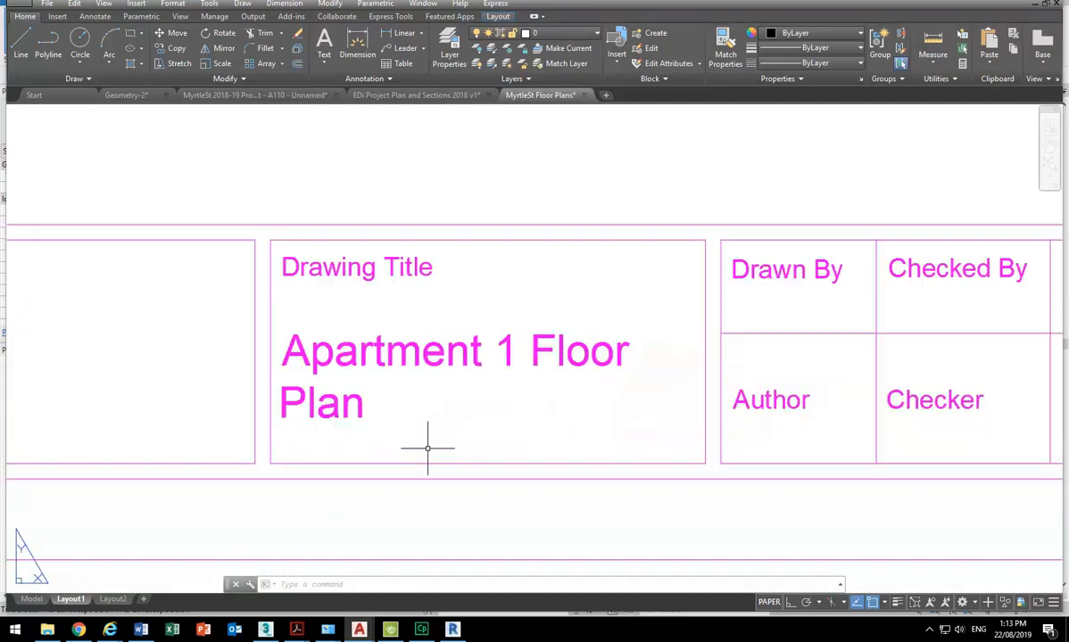
left_click(421, 354)
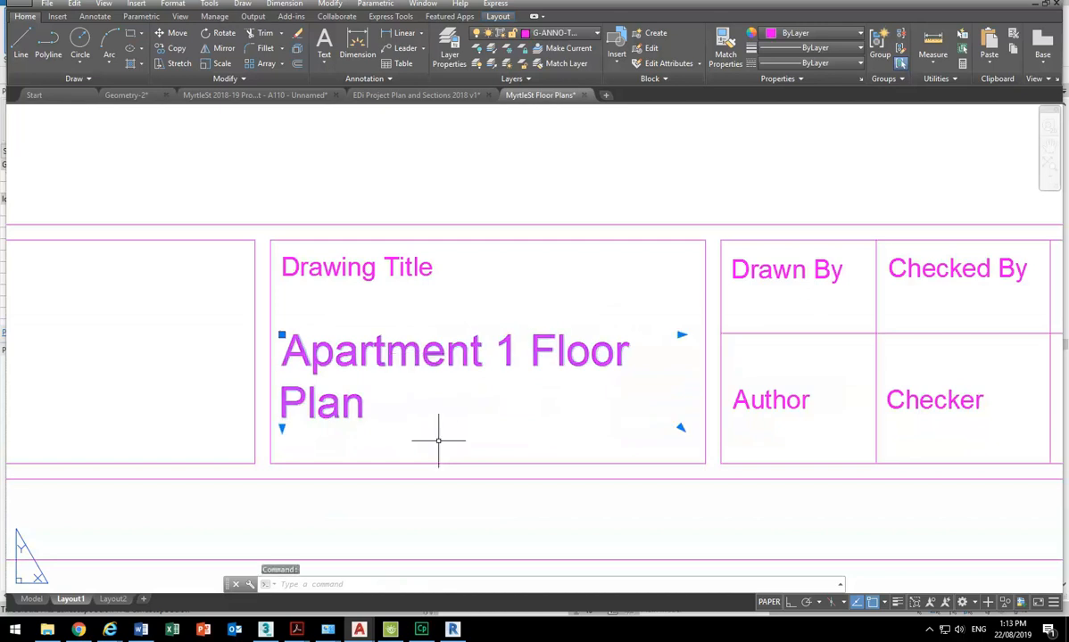
double_click(508, 341)
left_click_drag(382, 415, 248, 317)
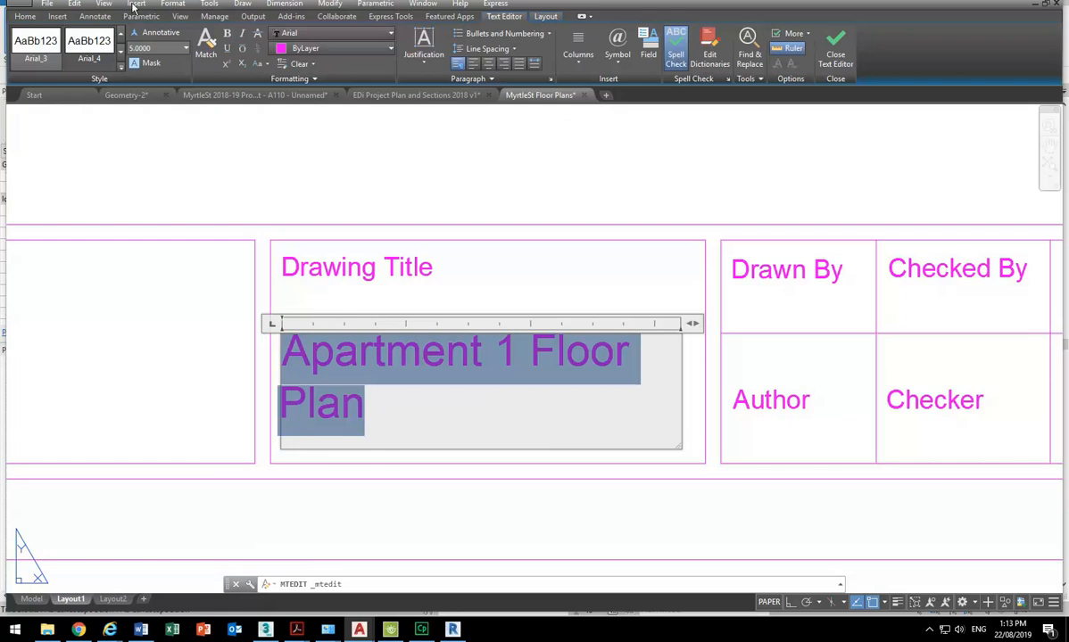
left_click(82, 49)
left_click(500, 398)
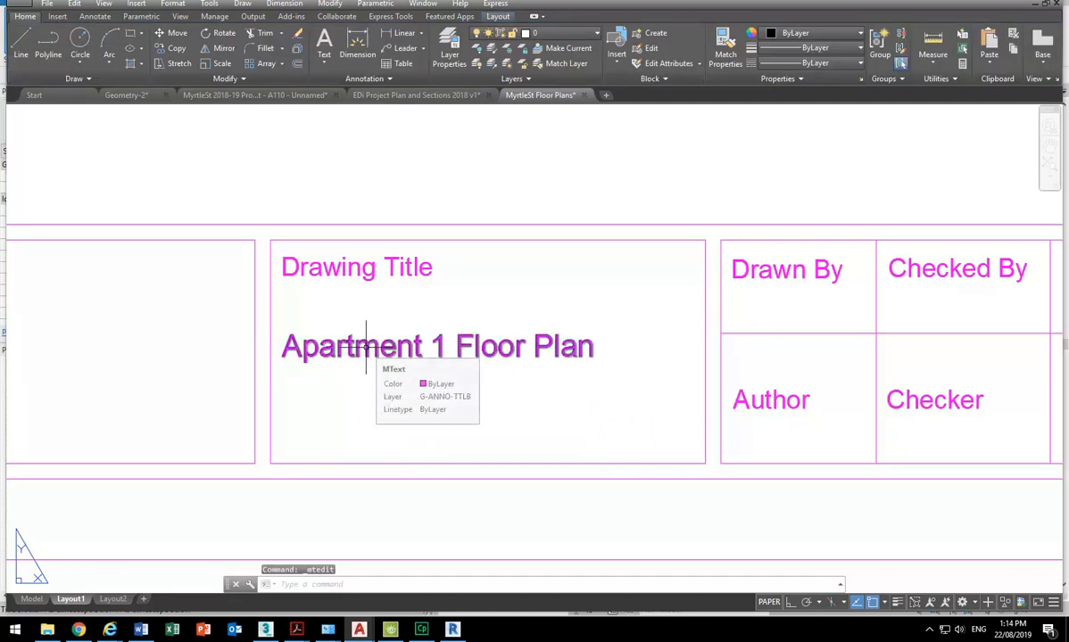
Step: Explode the sheet's title block reference in Layout1 so its texts become individually editable
scroll(364, 352, "down", 10)
scroll(422, 371, "up", 5)
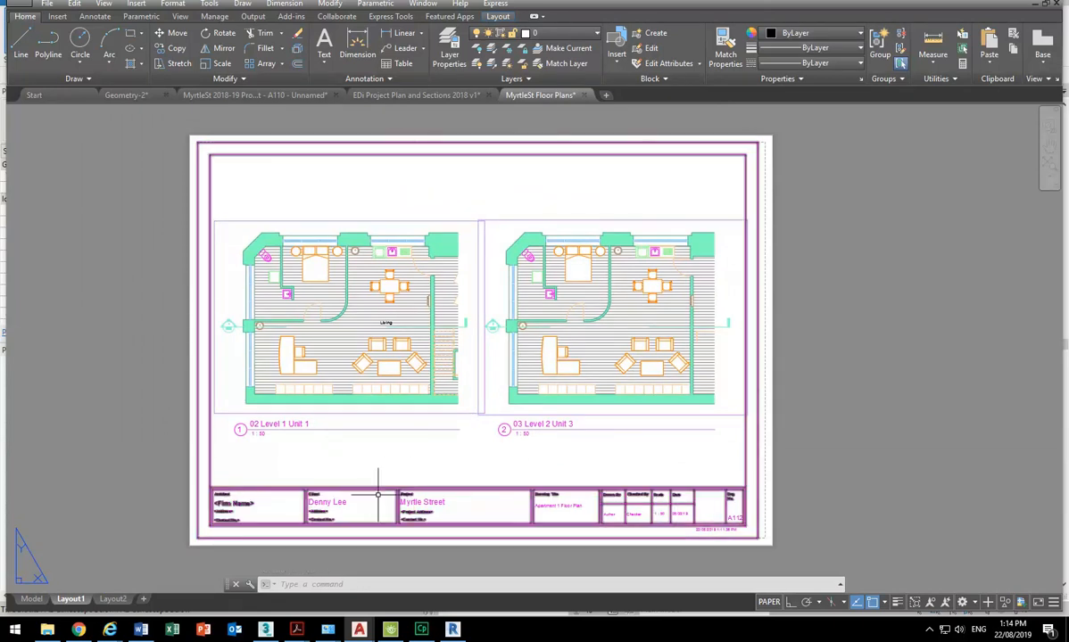
middle_click_drag(398, 496, 441, 457)
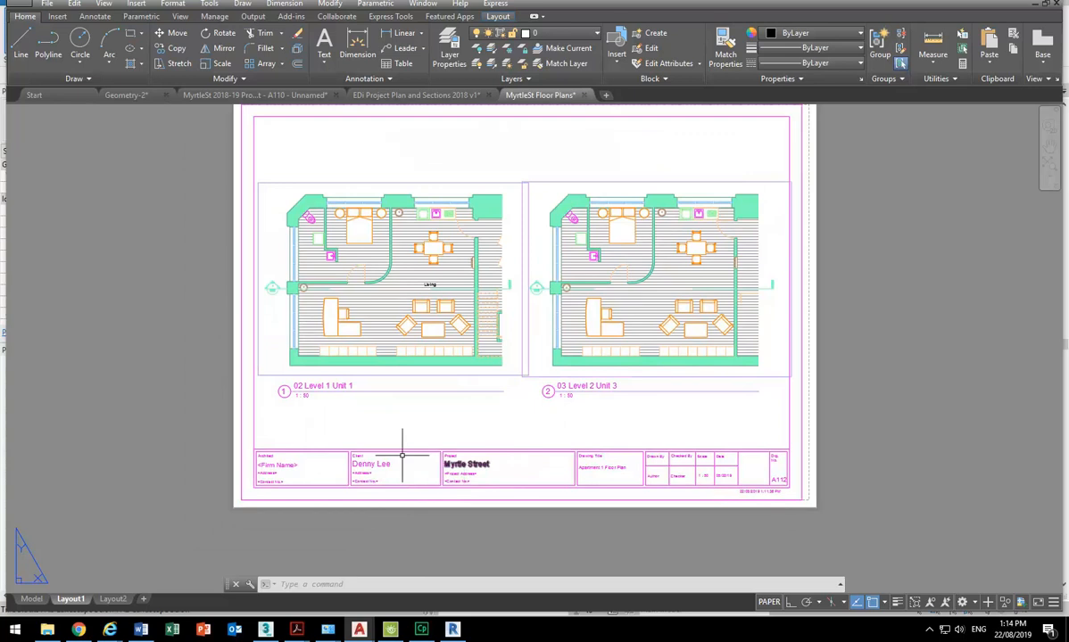
scroll(260, 480, "up", 2)
scroll(258, 482, "up", 4)
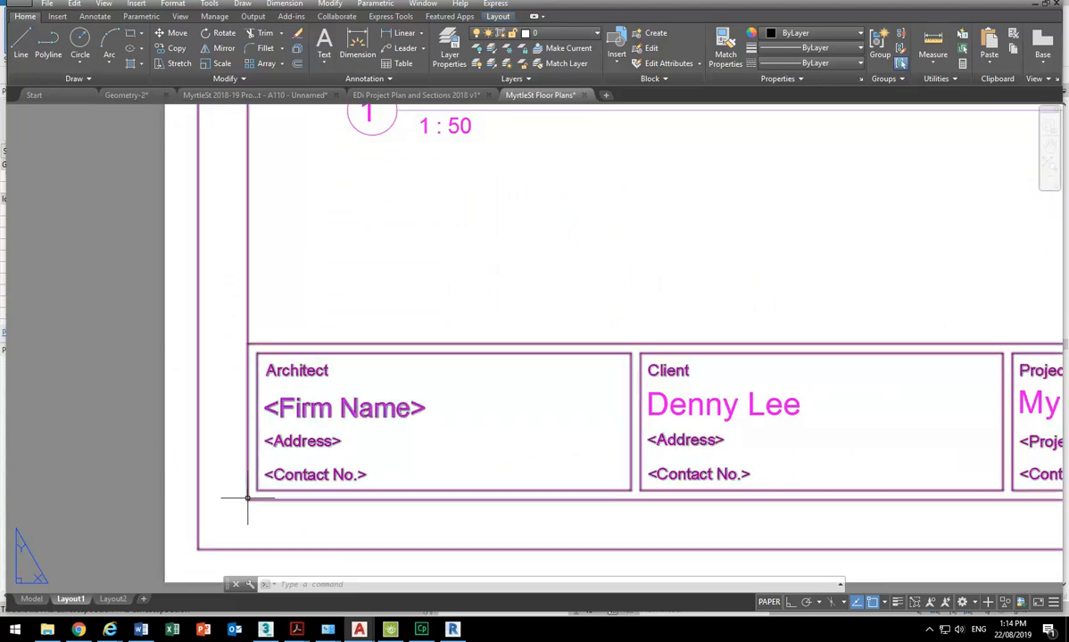
mouse_move(247, 498)
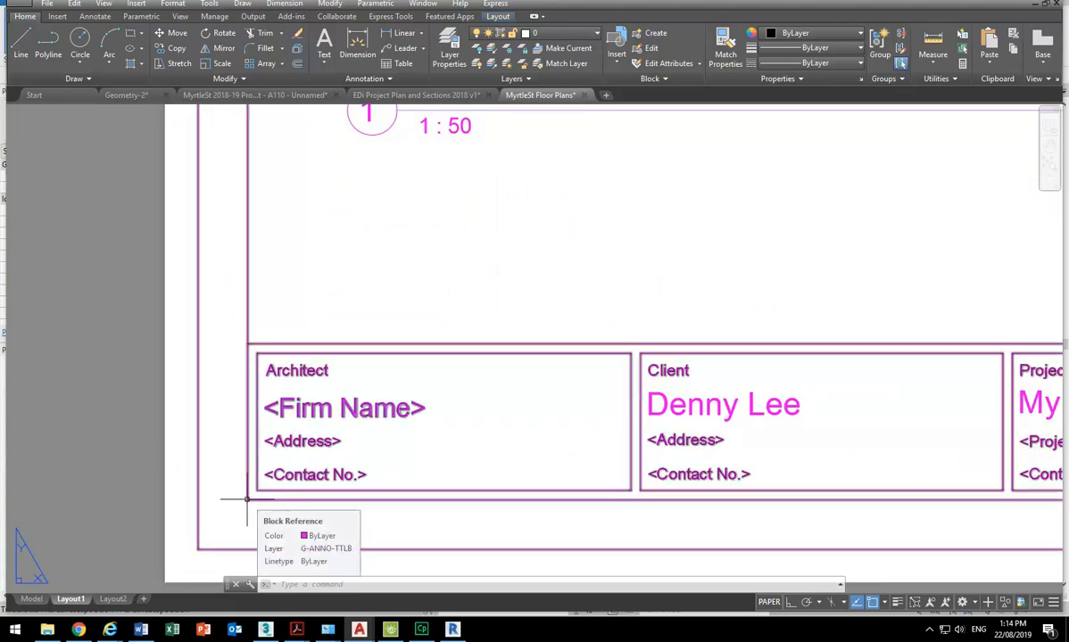
scroll(246, 499, "down", 5)
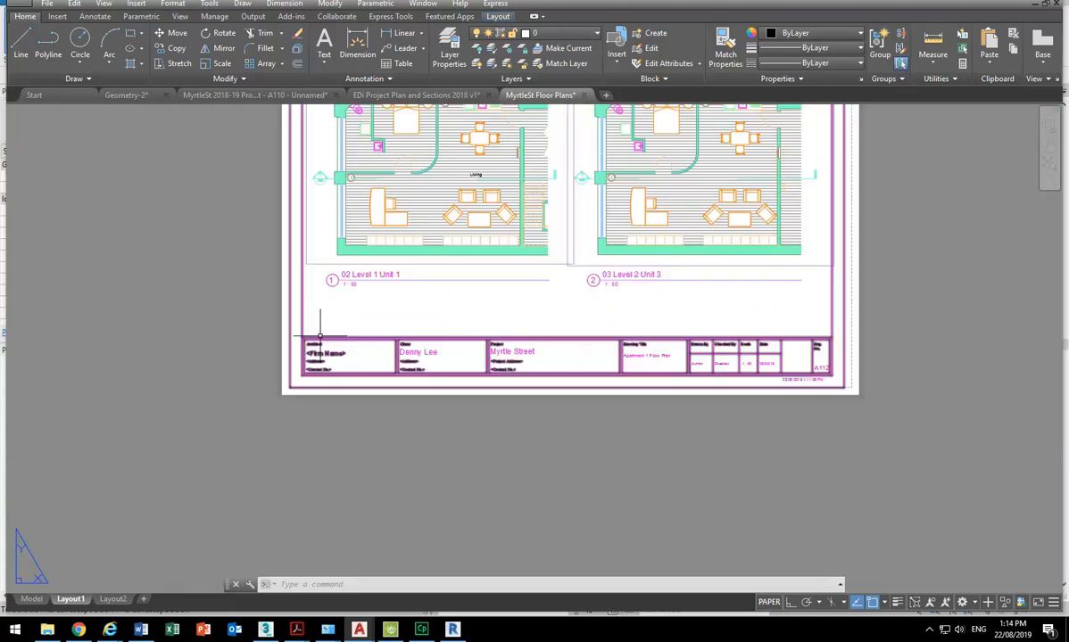
middle_click_drag(232, 482, 219, 476)
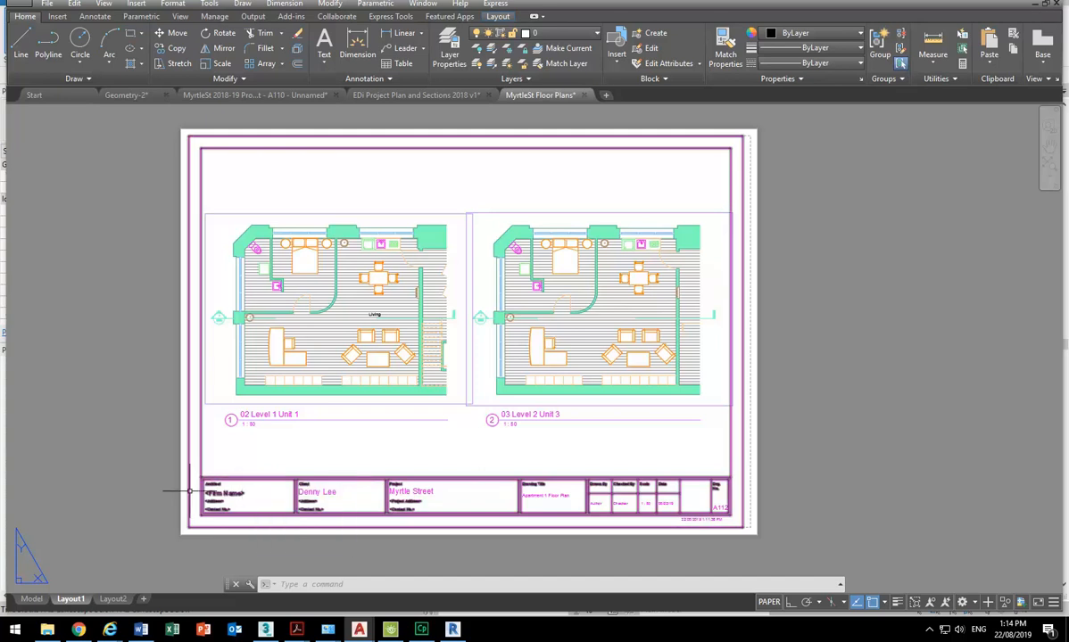
middle_click_drag(189, 490, 252, 429)
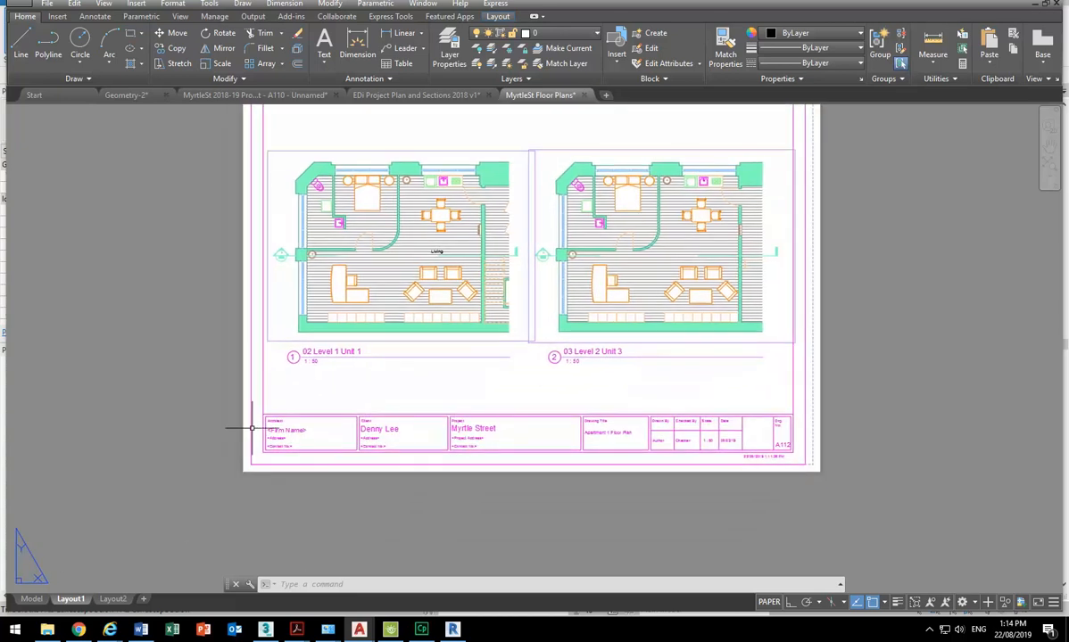
scroll(252, 428, "up", 2)
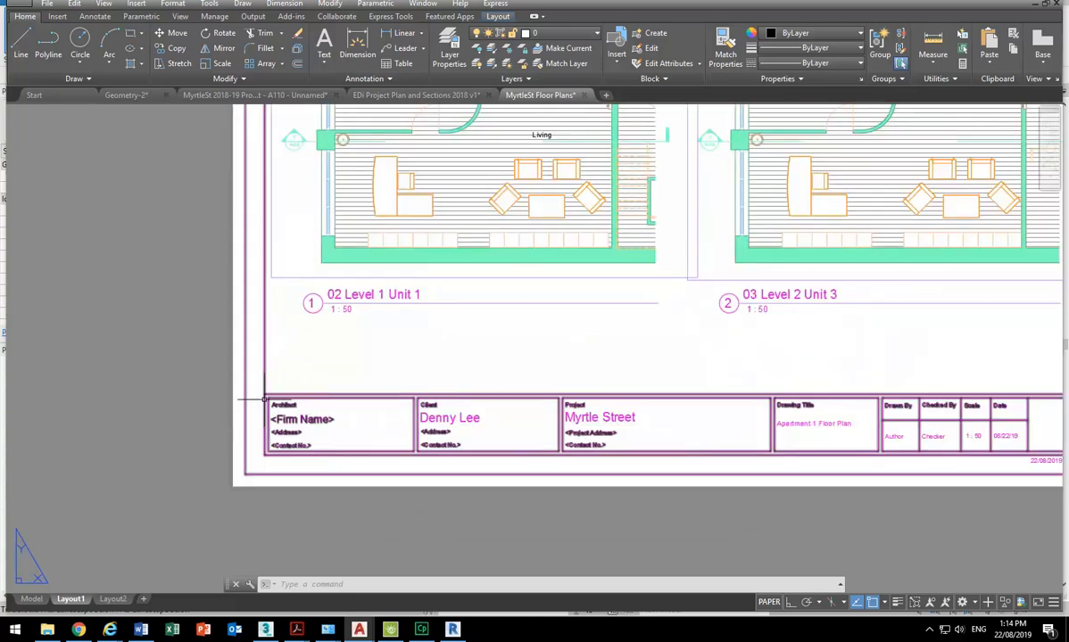
left_click(265, 400)
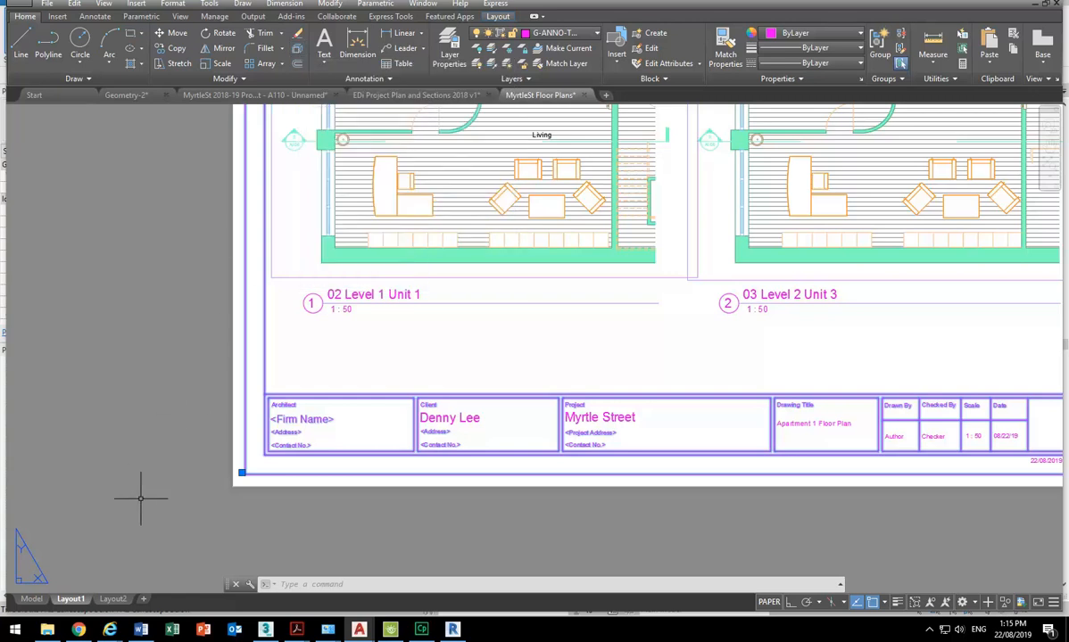
mouse_move(72, 600)
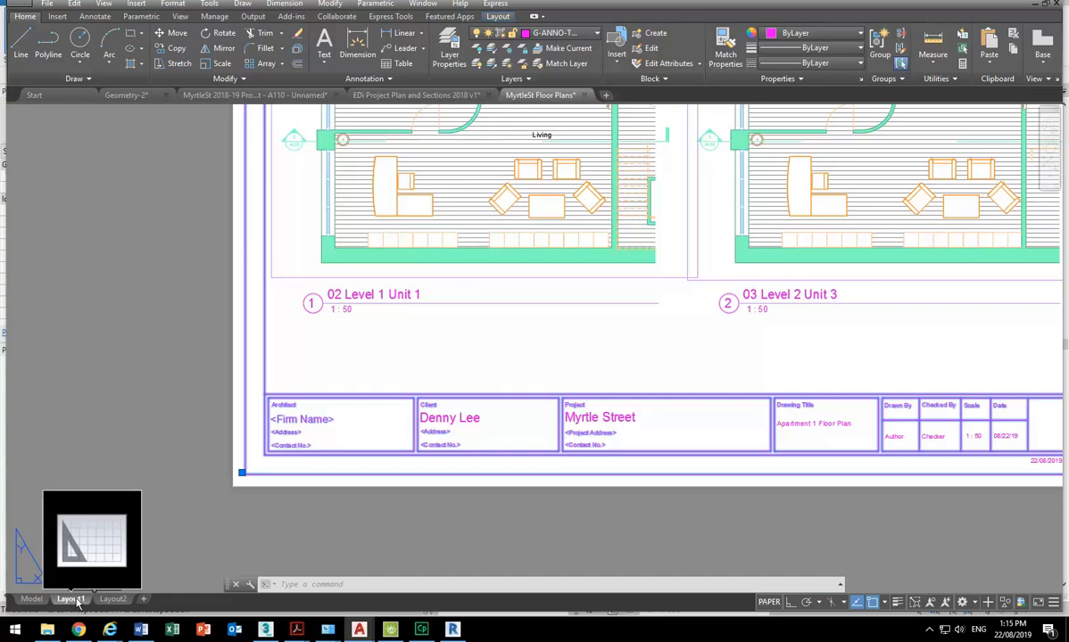
left_click(297, 49)
Step: Replace the <Firm Name> placeholder in the Architect box with "DL Design"
scroll(294, 393, "up", 6)
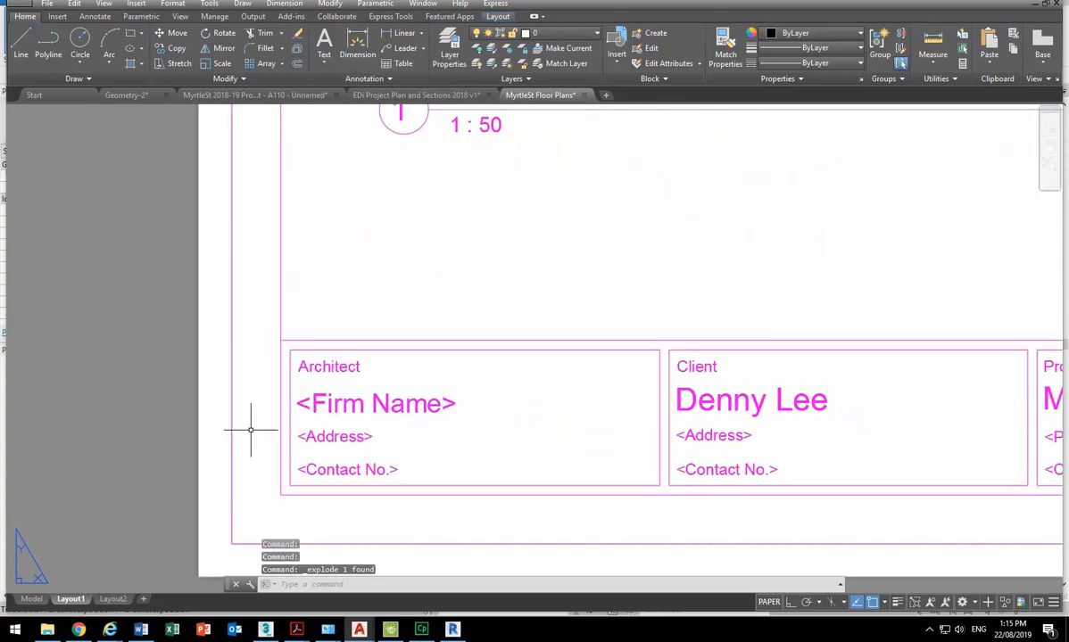
double_click(362, 382)
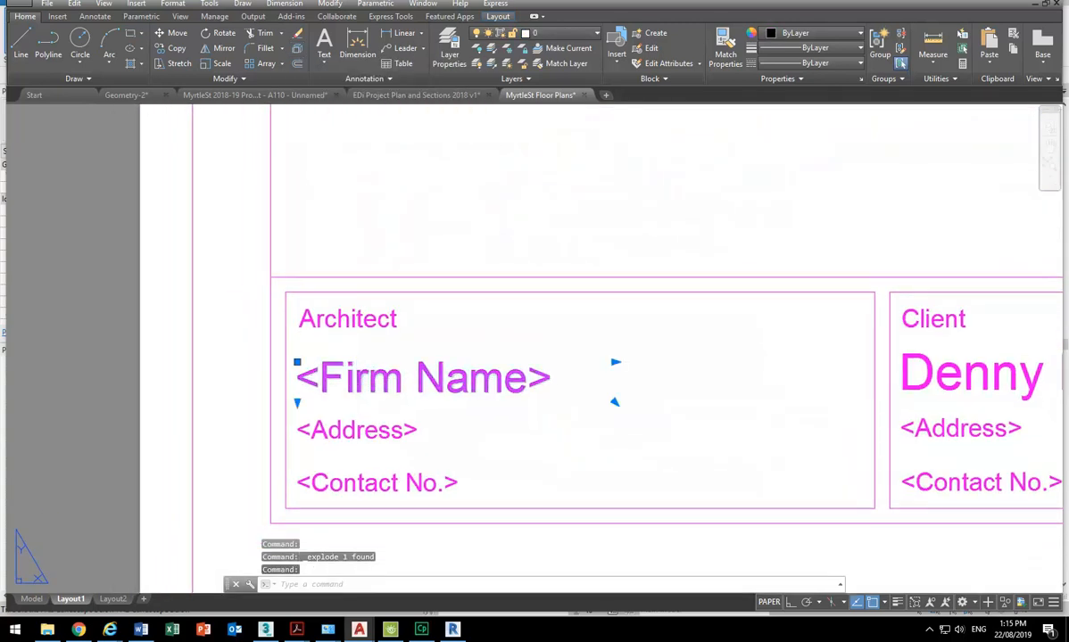
left_click_drag(563, 394, 96, 390)
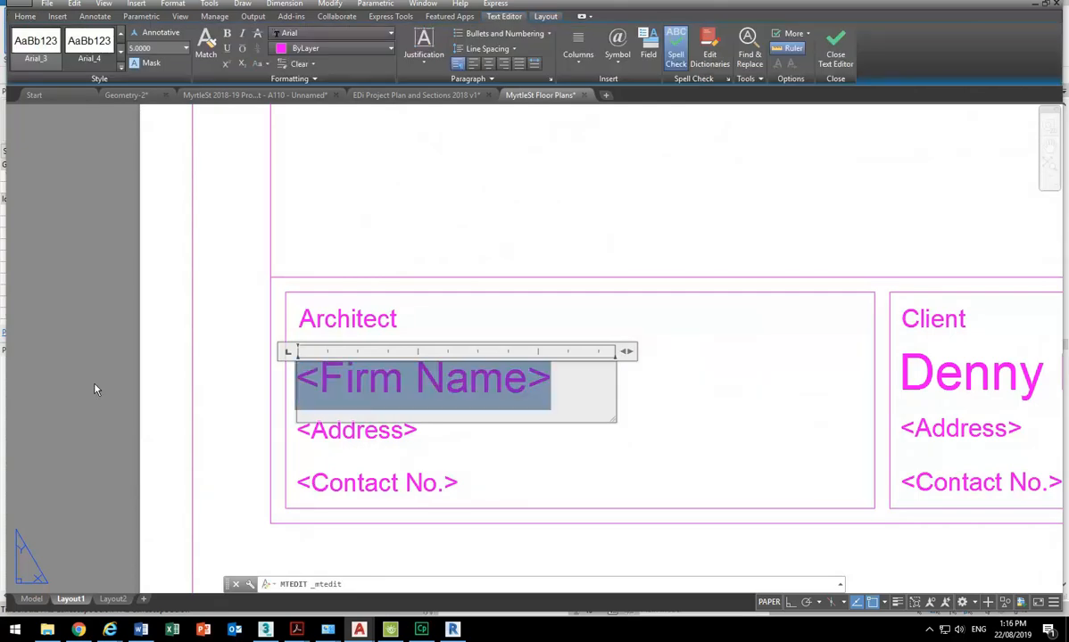
type("De")
key("BackSpace")
type("L Design")
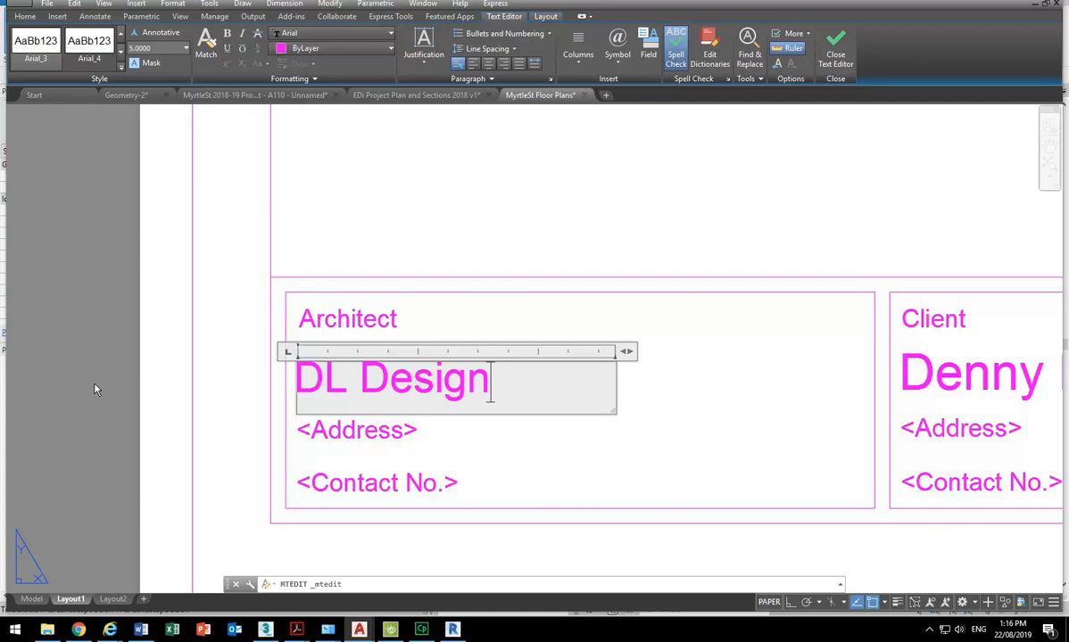
left_click(186, 399)
Step: Replace the architect's <Address> placeholder with the firm's street address and widen the text frame to fit it on one line
double_click(357, 430)
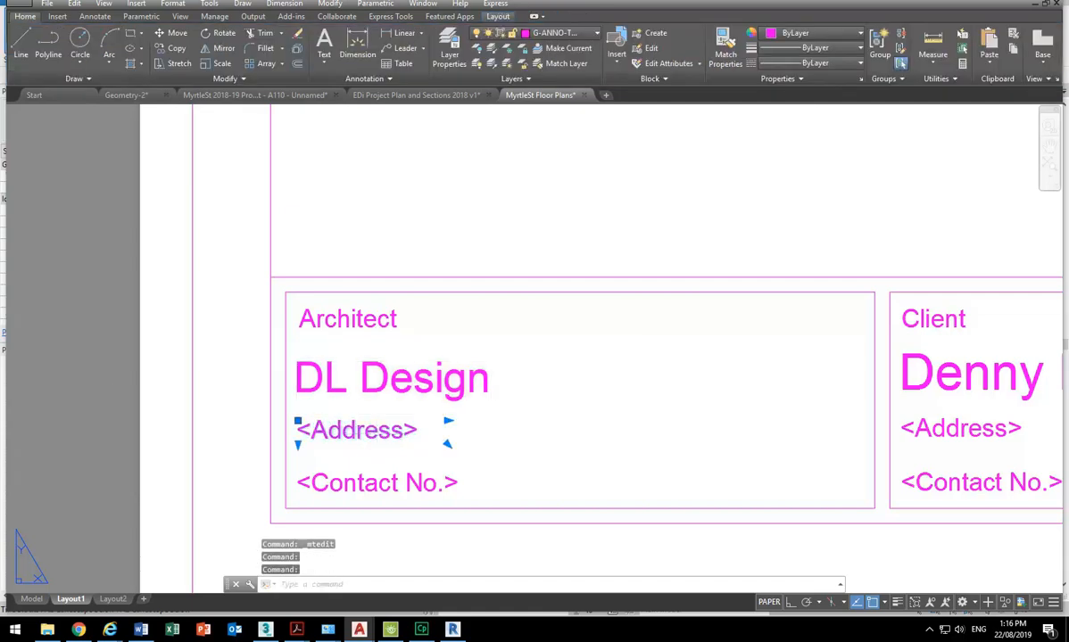
left_click_drag(420, 431, 178, 435)
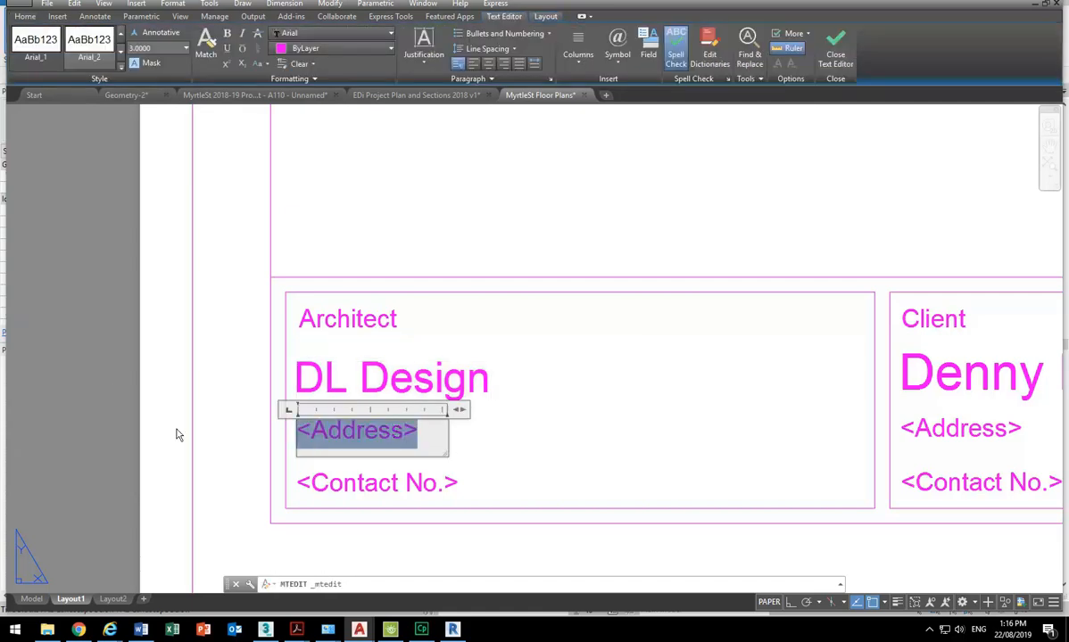
type("Edge")
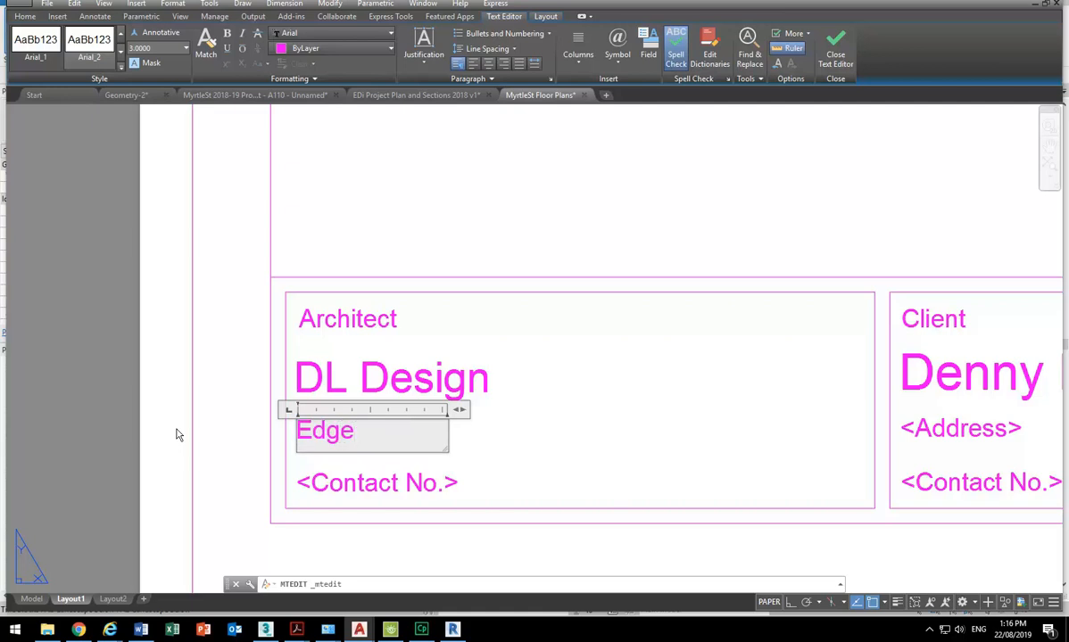
type("ware")
key("Return")
type("Ro")
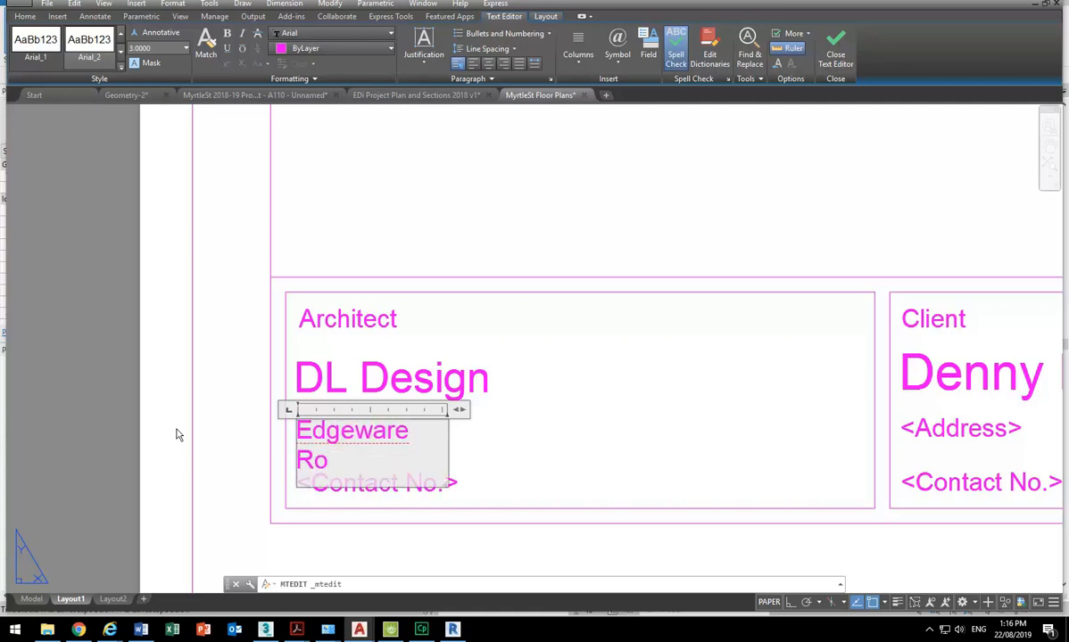
type("ad Enmore")
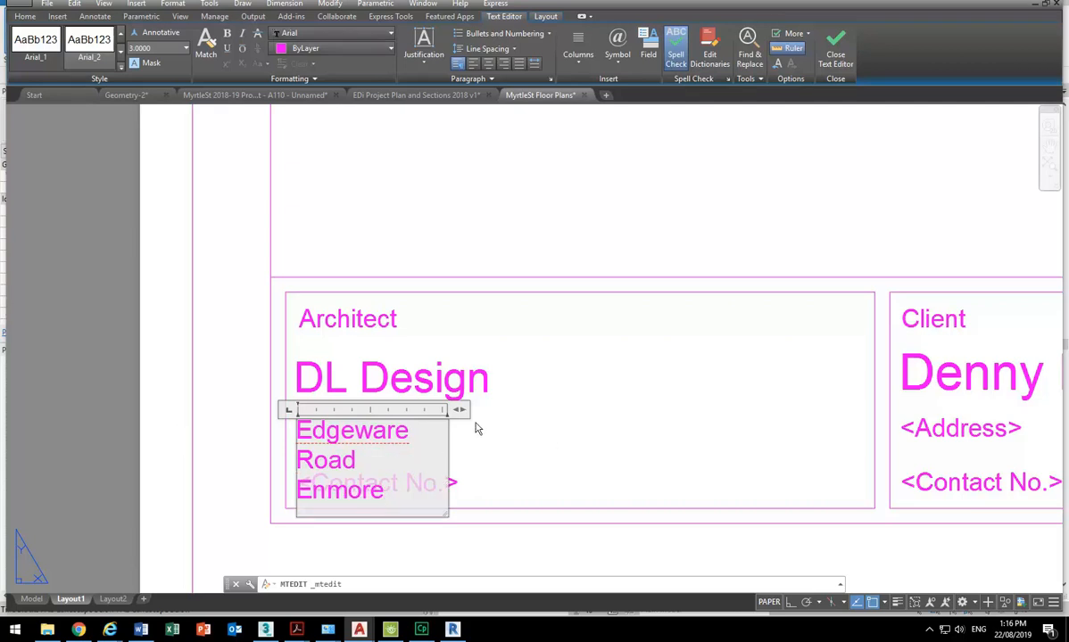
left_click_drag(458, 409, 646, 408)
left_click(584, 340)
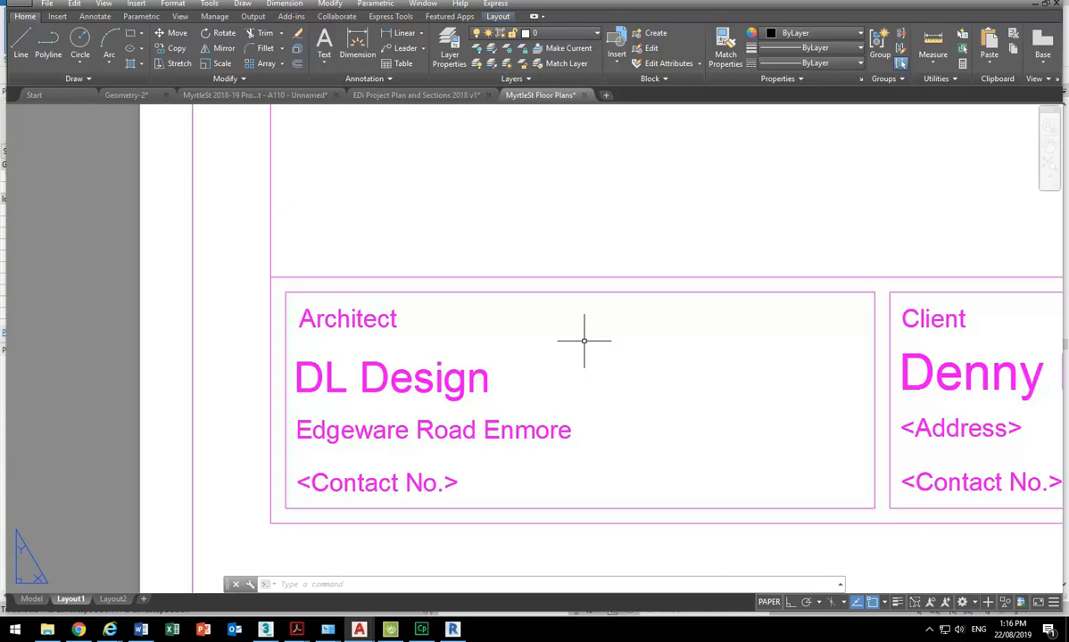
Step: Switch to model space and delete the floor hatch from the apartment plan containing the Living label
scroll(585, 340, "down", 7)
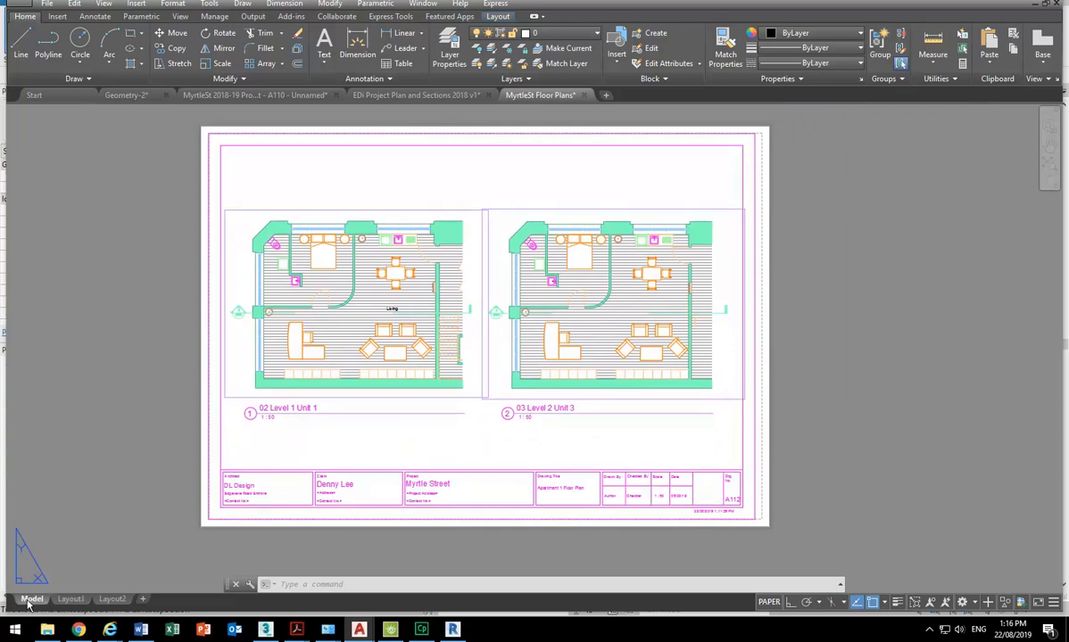
left_click(32, 599)
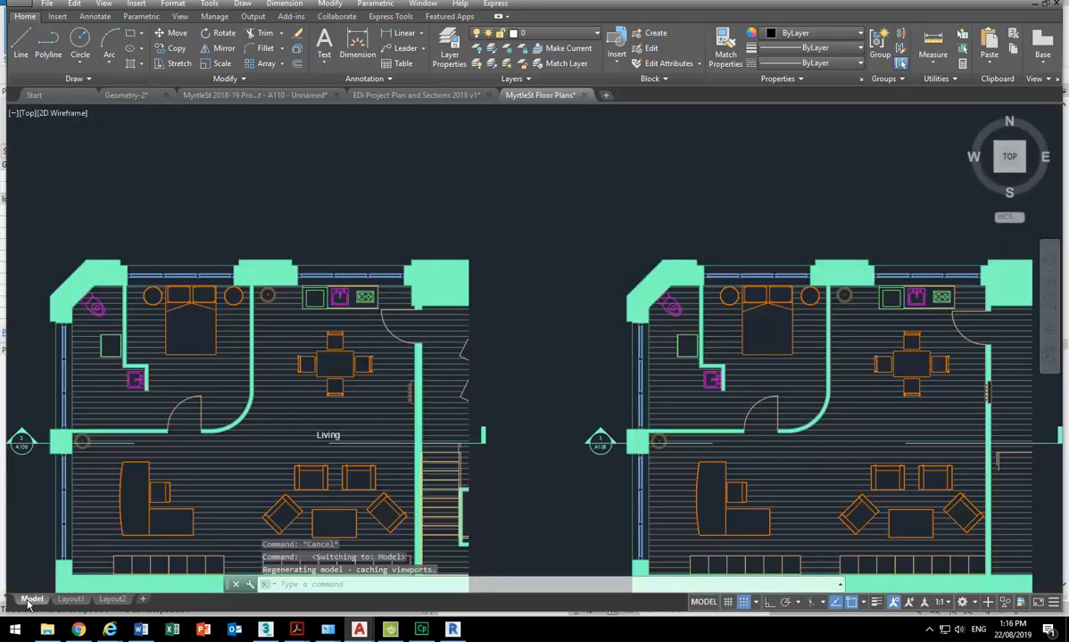
scroll(284, 314, "down", 3)
middle_click_drag(264, 339, 292, 314)
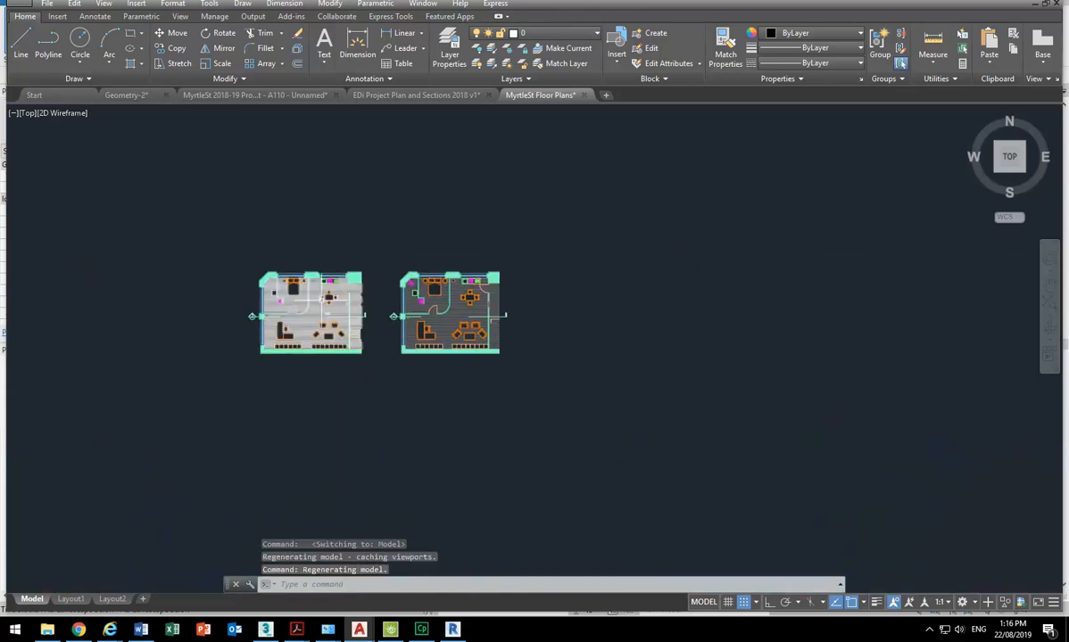
scroll(321, 301, "up", 1)
scroll(321, 301, "up", 2)
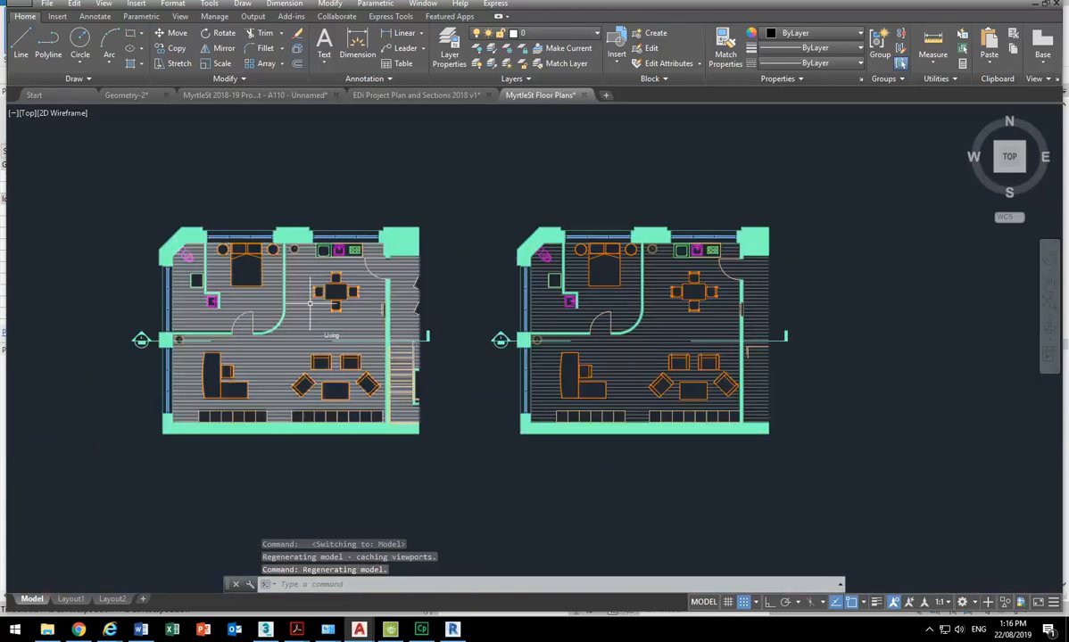
scroll(121, 299, "up", 2)
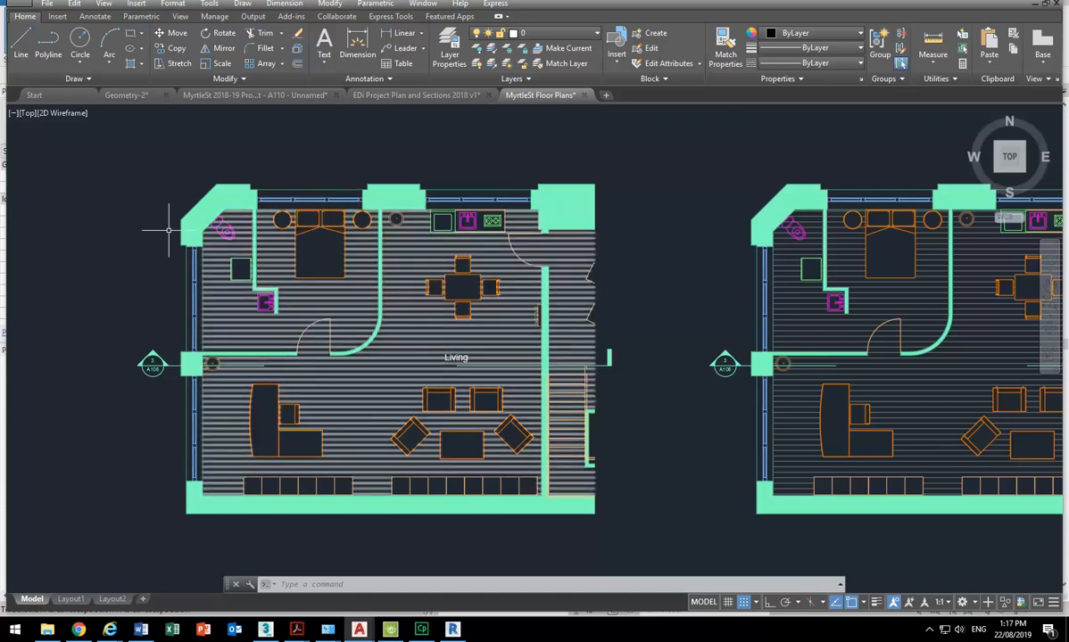
scroll(233, 311, "up", 4)
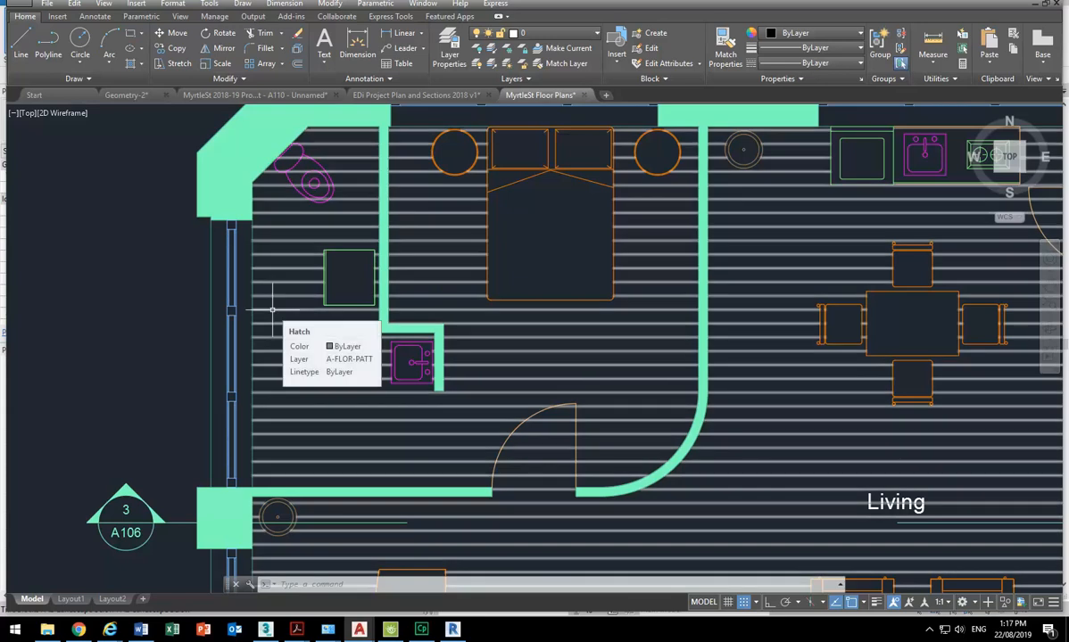
key("ctrl+a")
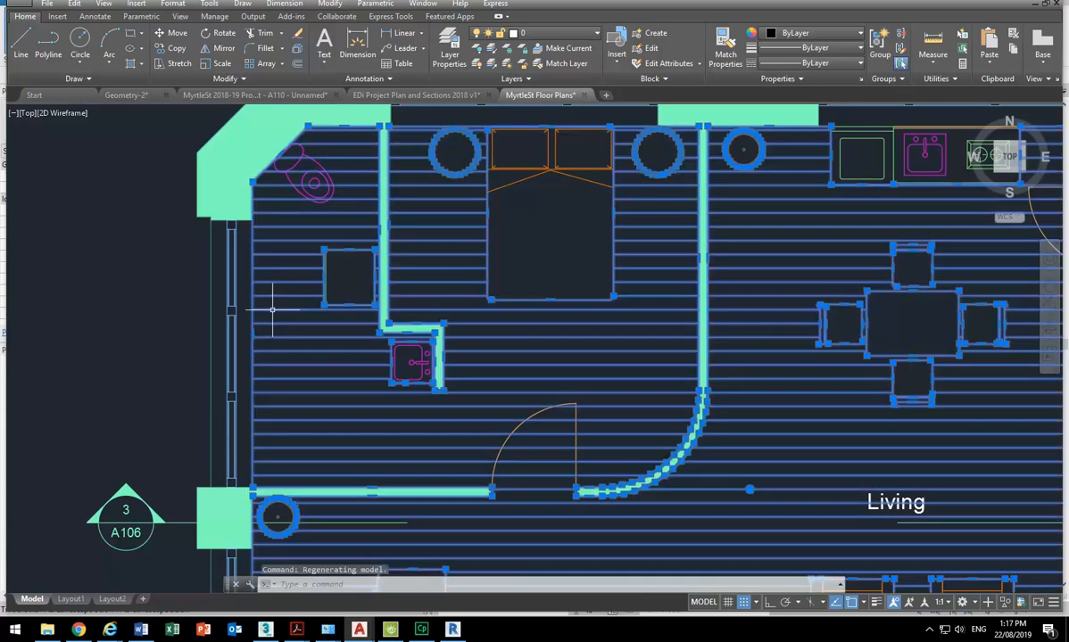
scroll(273, 310, "down", 4)
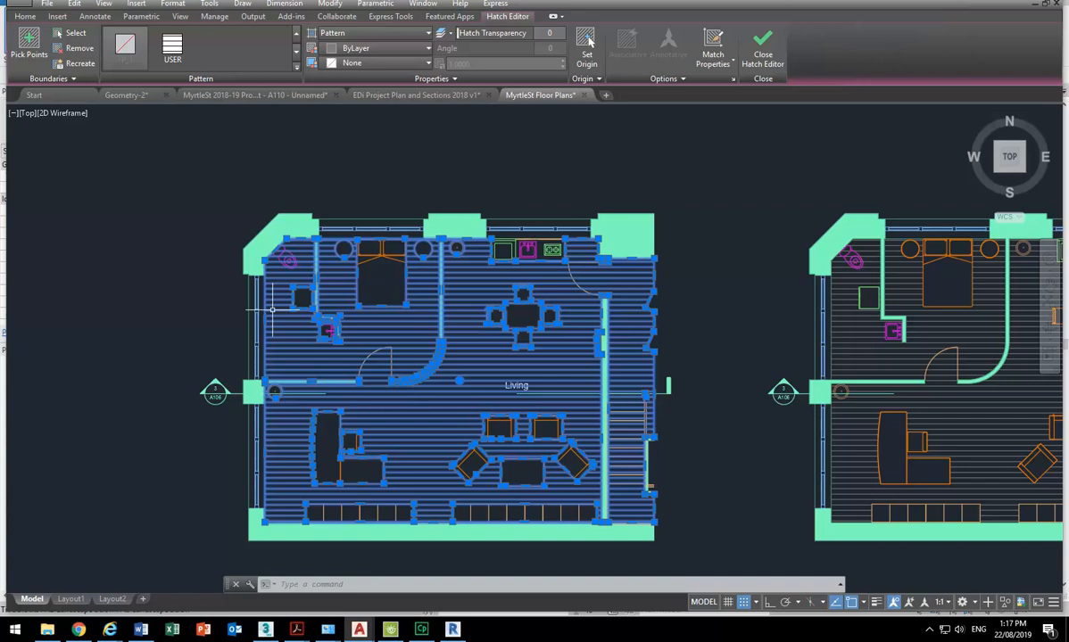
key("Delete")
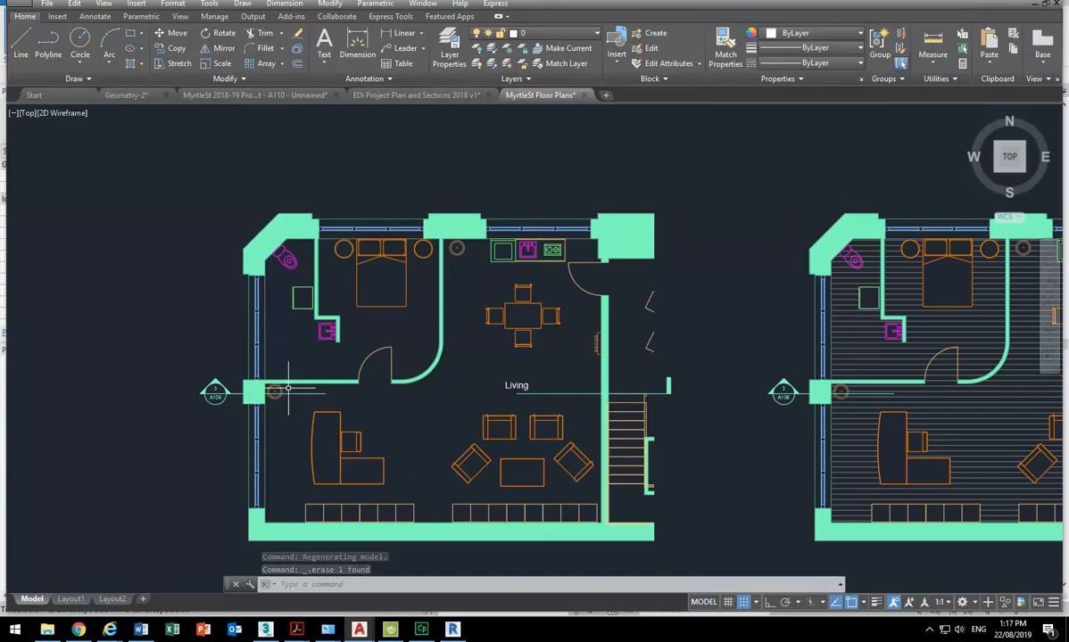
Step: Create a new layer named A-BATH-TILES for the bathroom floor tiles
scroll(265, 302, "up", 3)
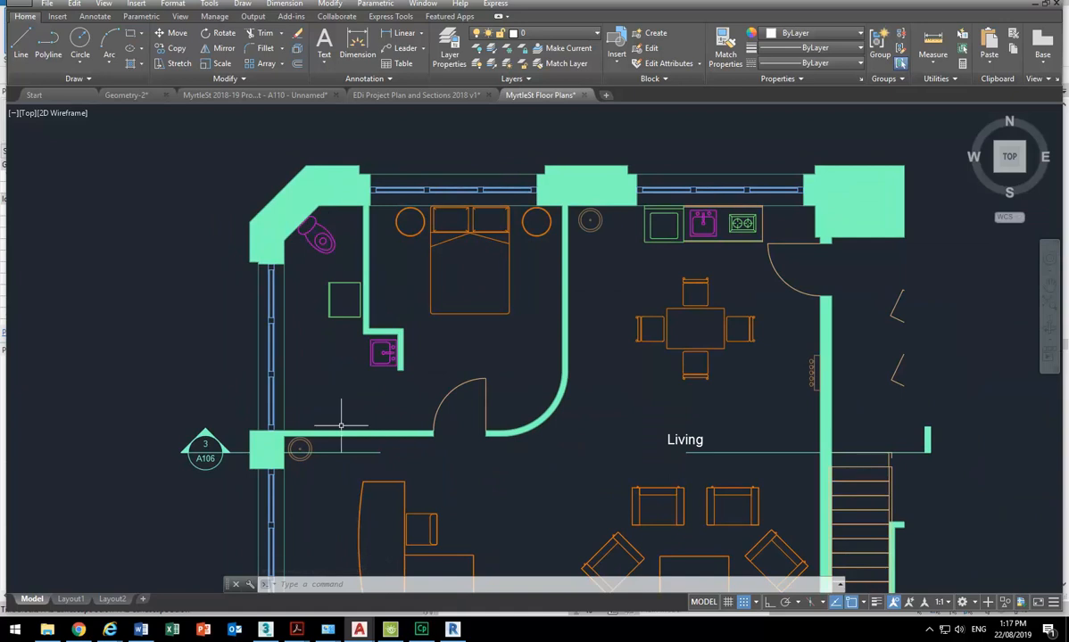
scroll(312, 388, "up", 2)
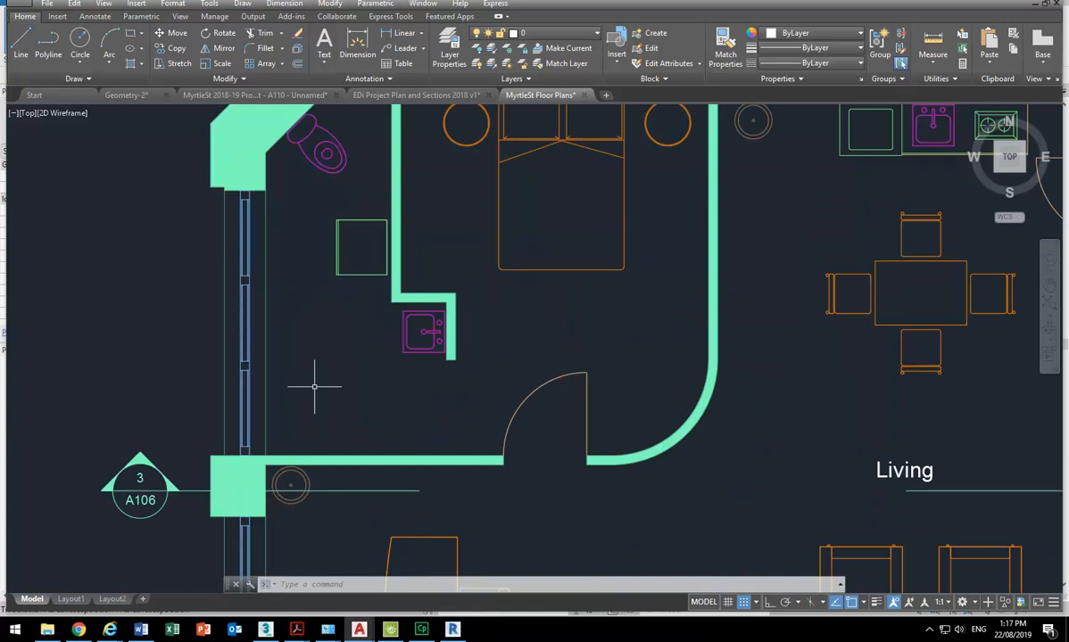
middle_click_drag(322, 410, 325, 425)
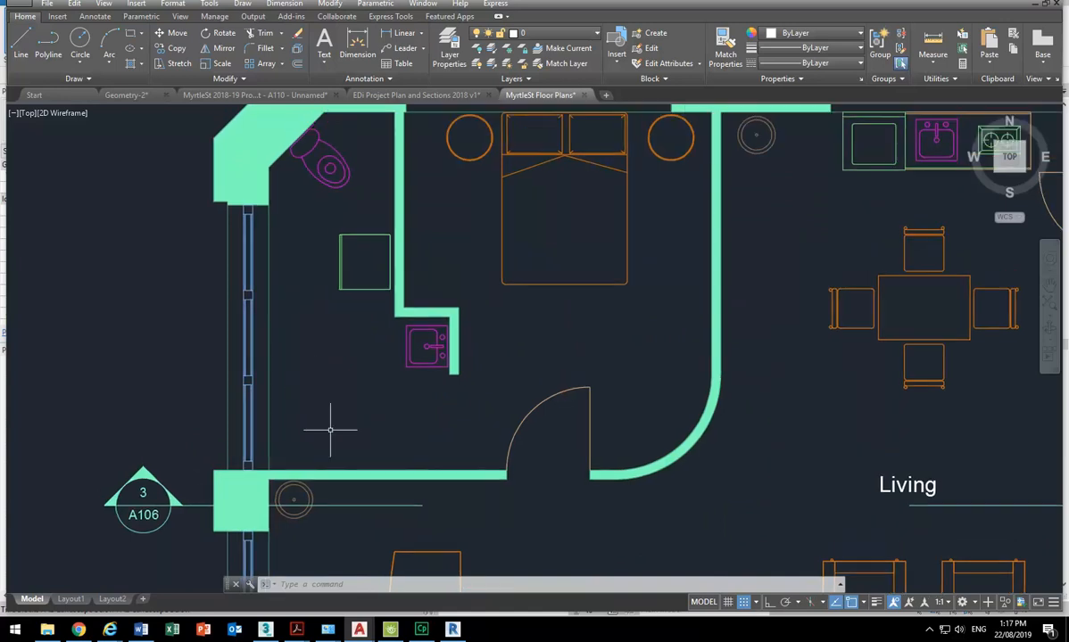
left_click(558, 33)
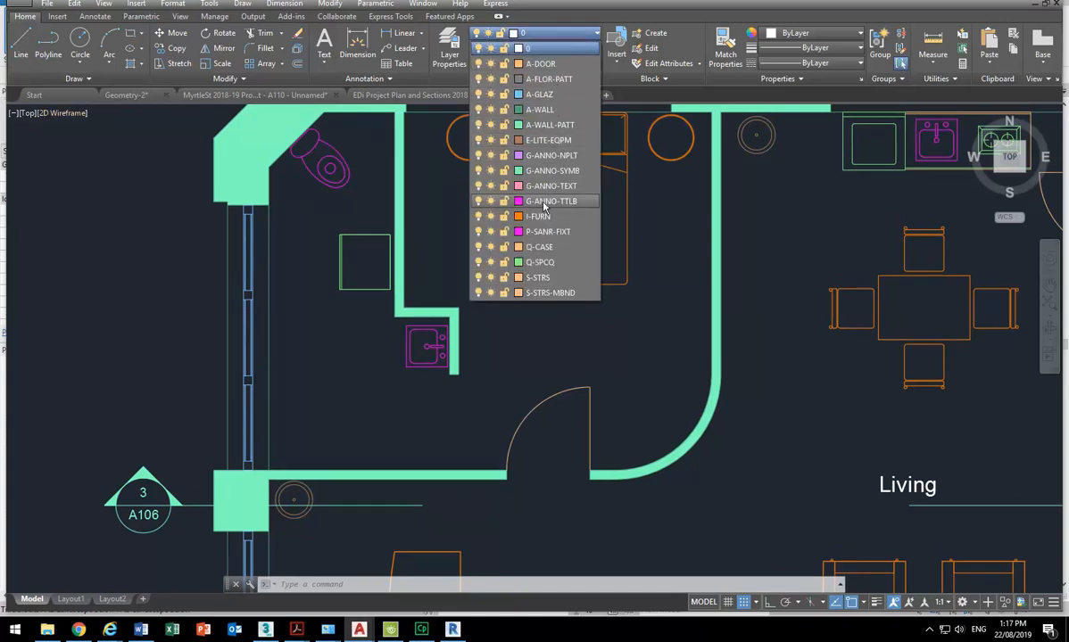
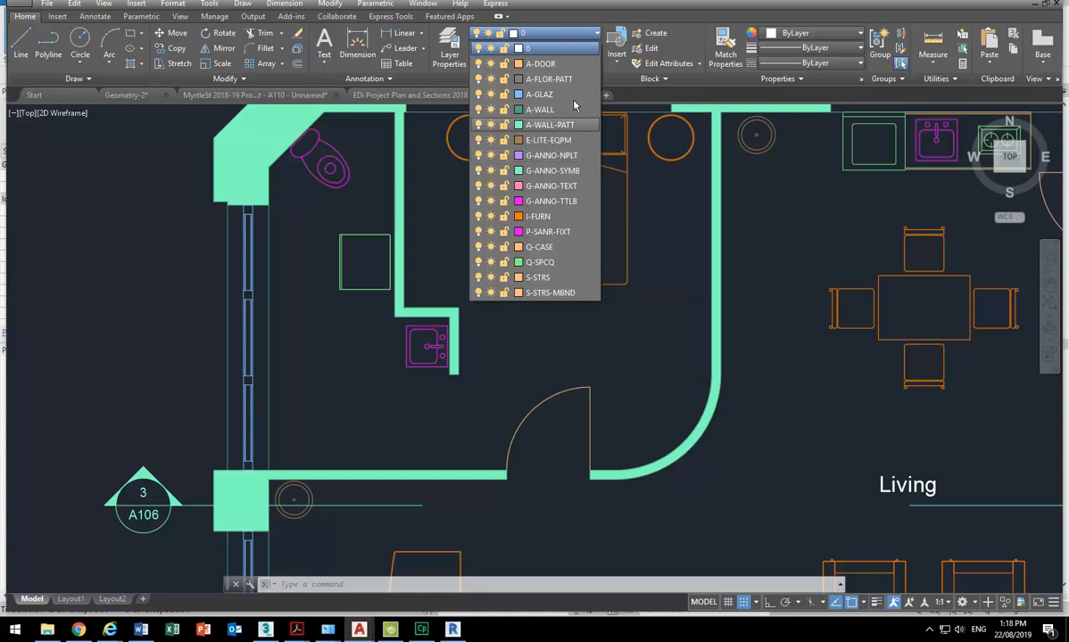
left_click(551, 45)
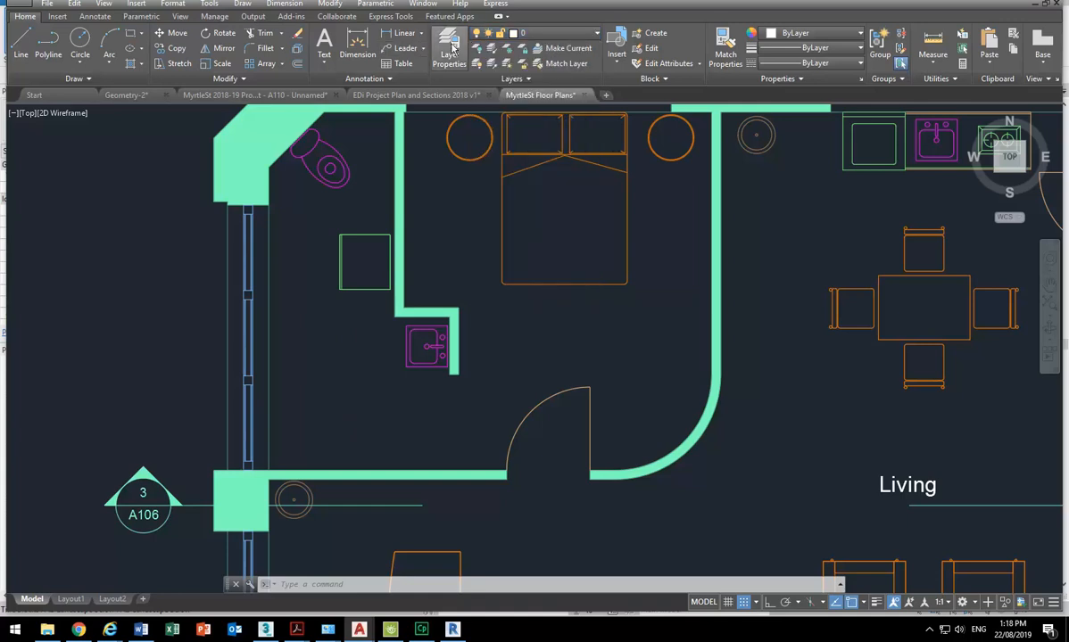
left_click(451, 46)
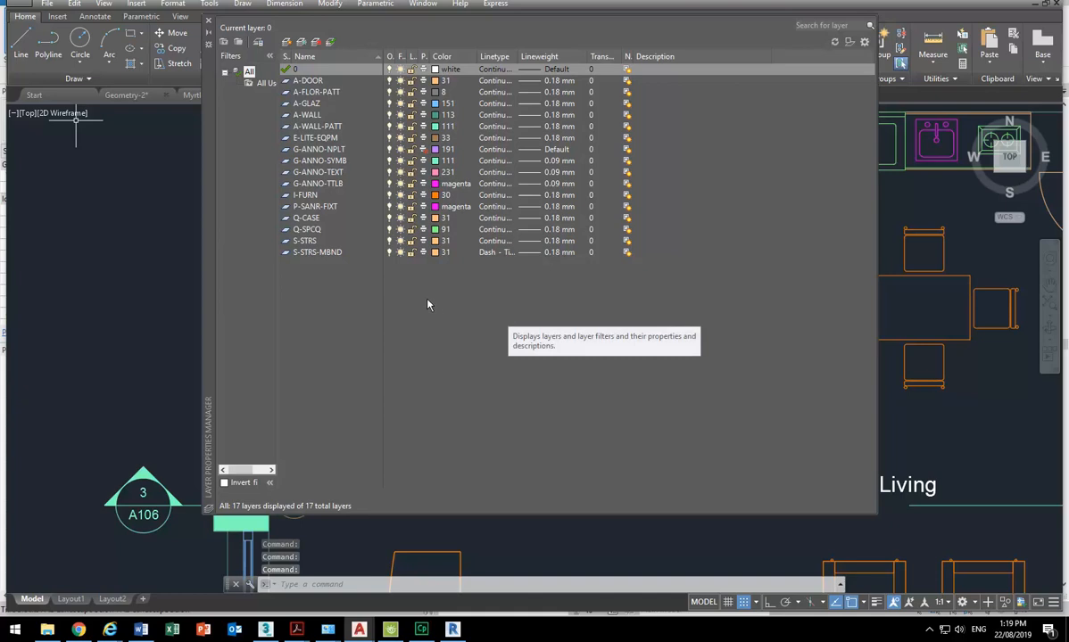
left_click(287, 42)
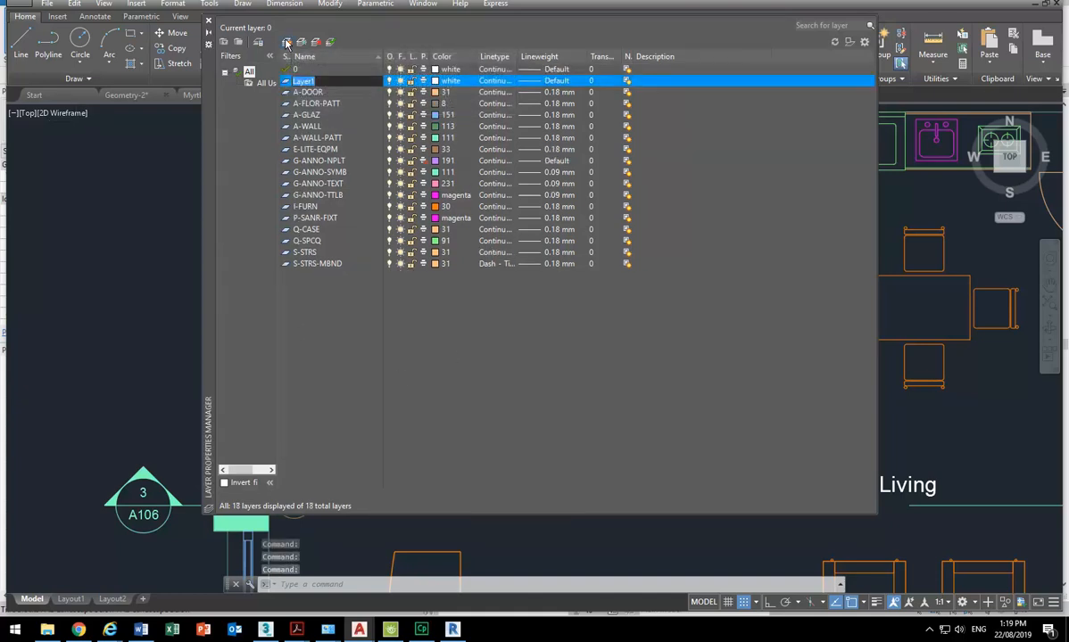
type("A")
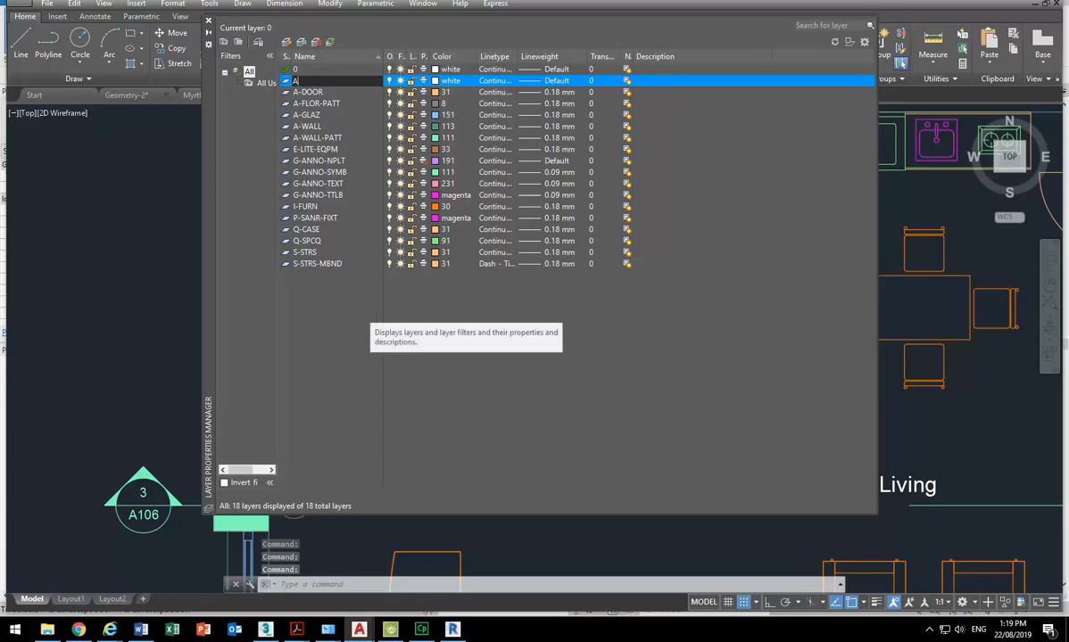
type("-Ba")
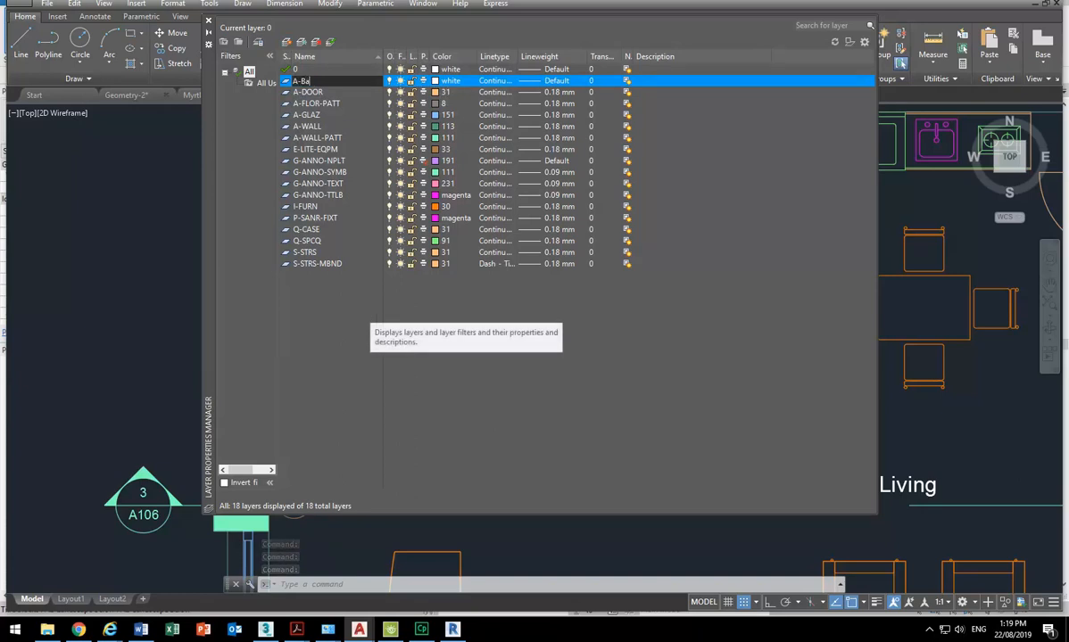
key("BackSpace")
type("ATH-TILE")
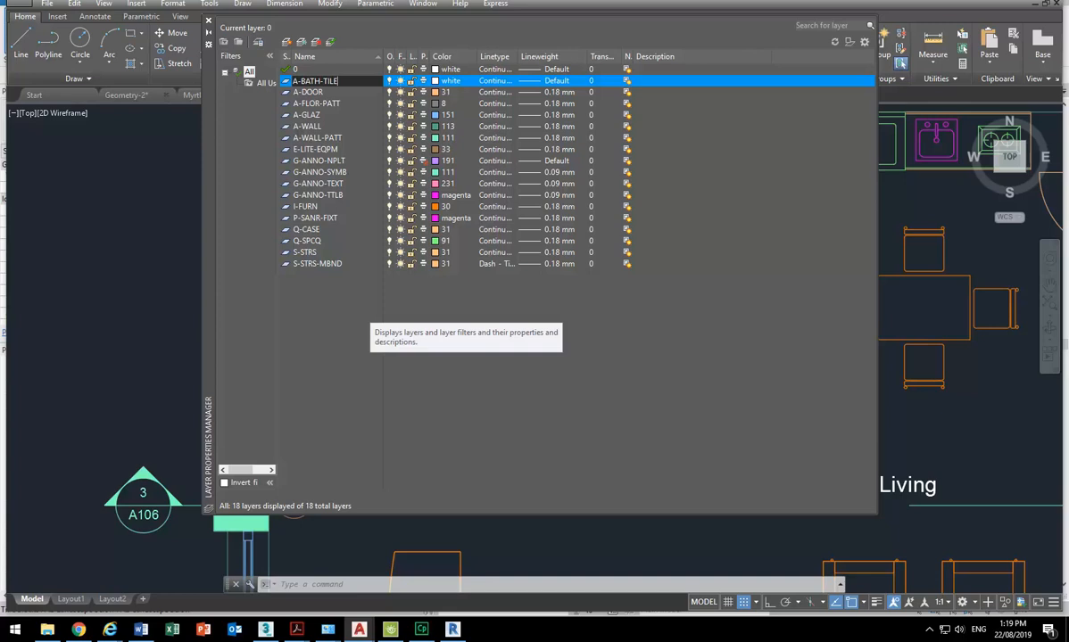
type("S")
key("Return")
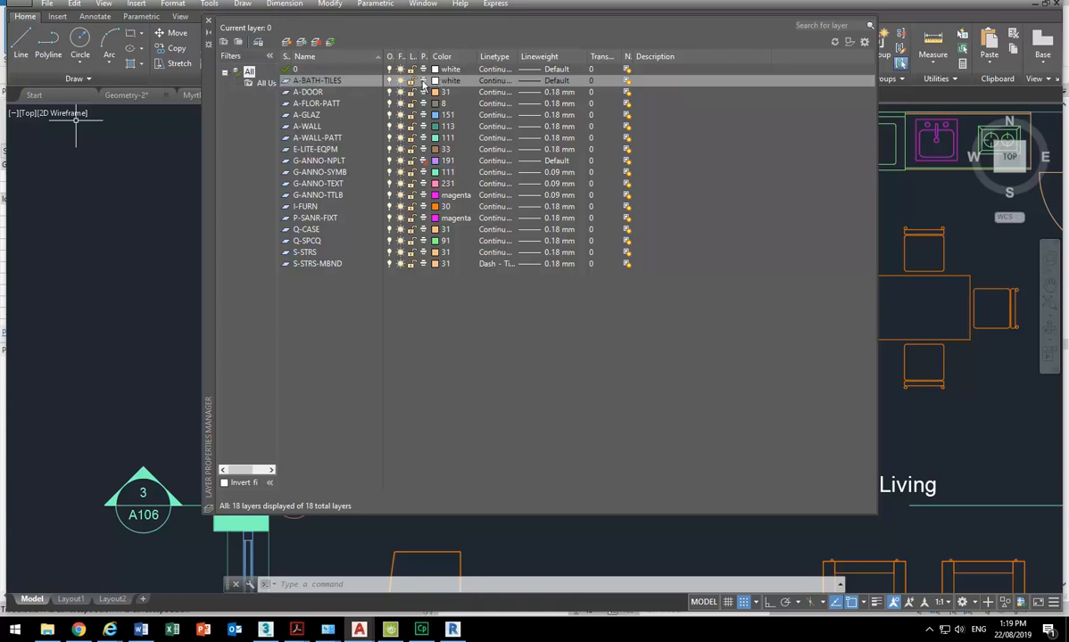
Step: Set the A-BATH-TILES layer's color to index 151 and make it the current layer
left_click(439, 81)
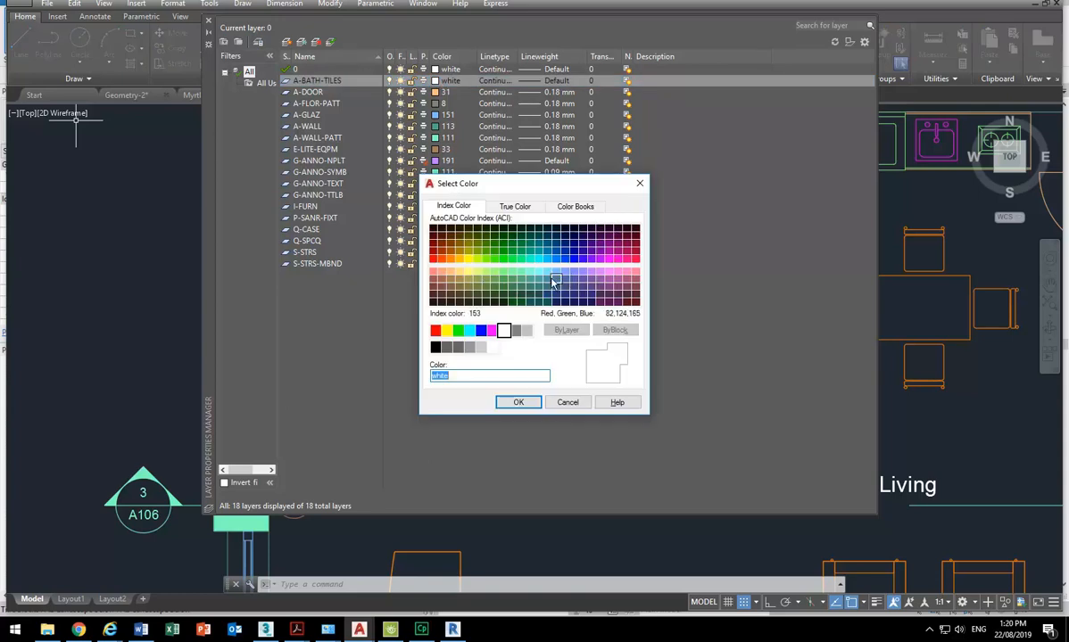
left_click(557, 275)
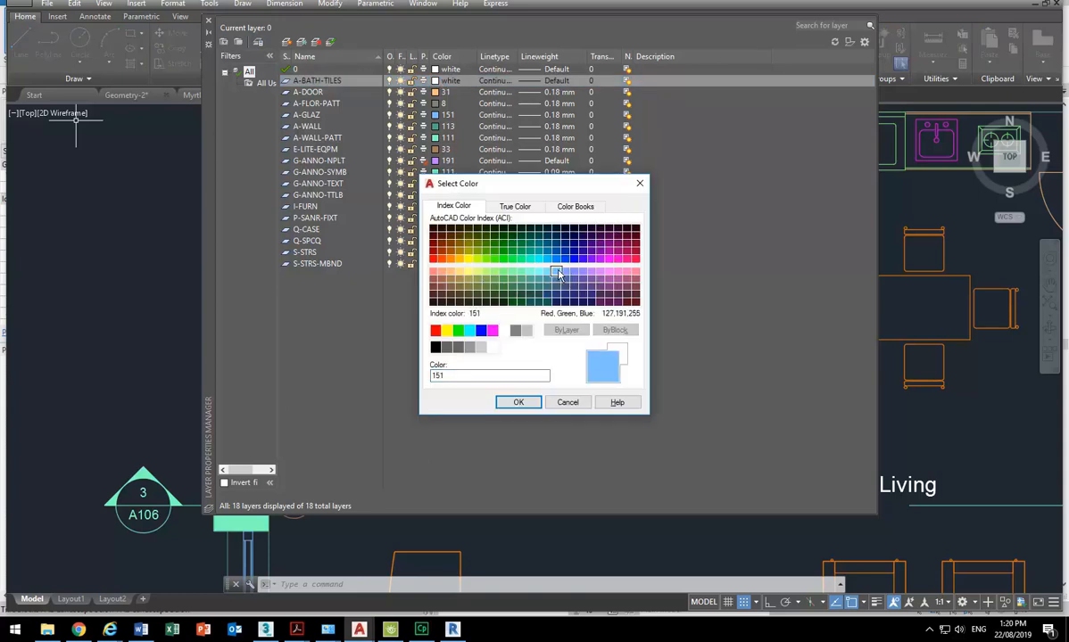
left_click(517, 402)
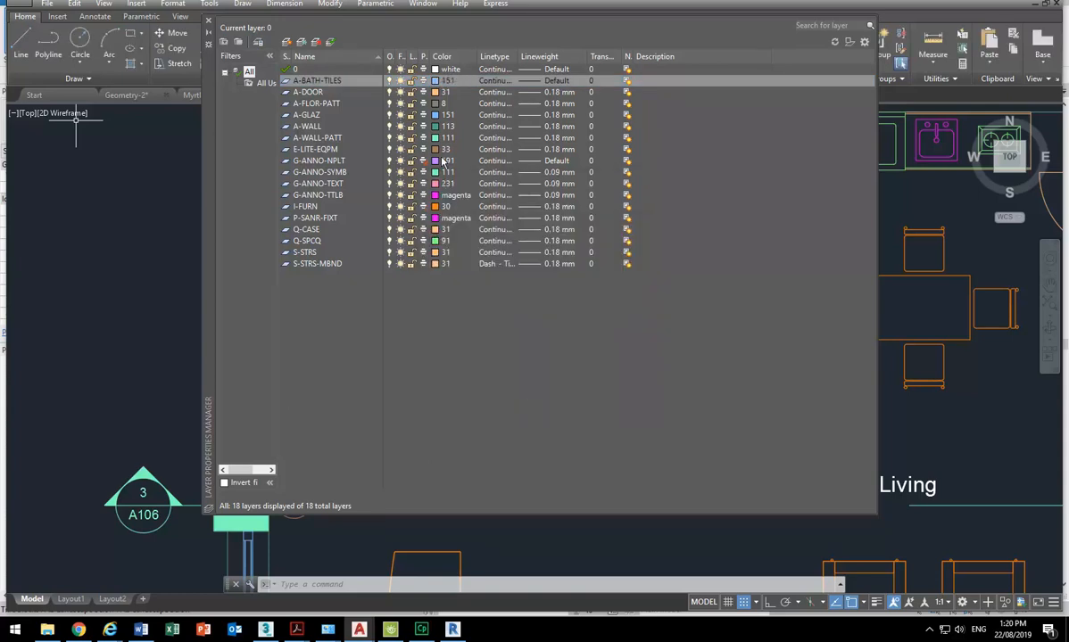
double_click(285, 82)
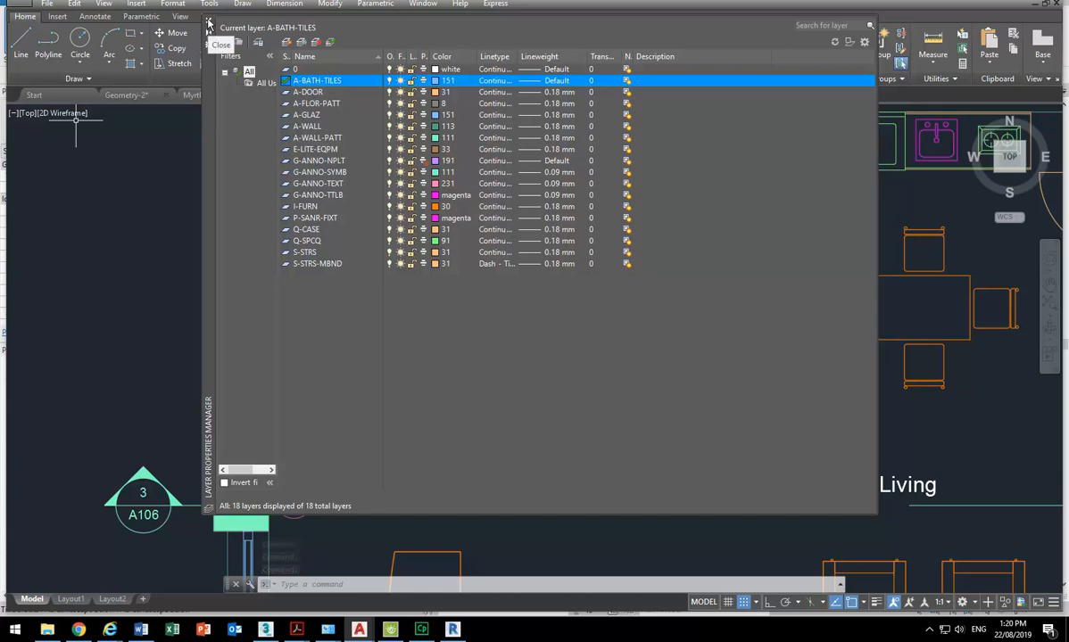
Step: Set the A-BATH-TILES layer's lineweight to 0.13 mm and close the layer manager
left_click(531, 81)
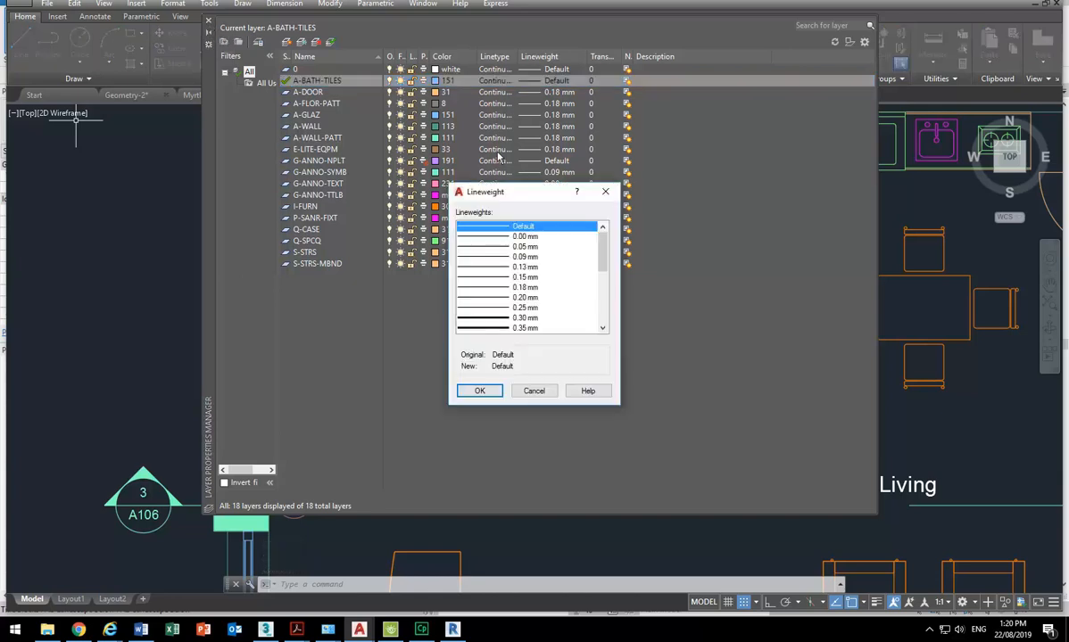
left_click(486, 266)
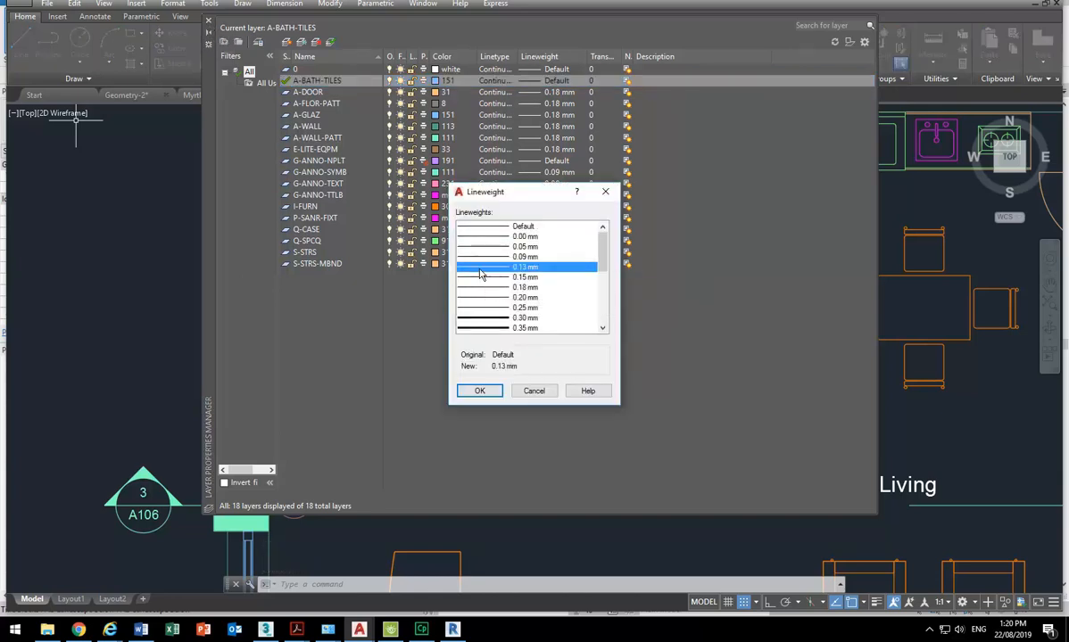
left_click(480, 391)
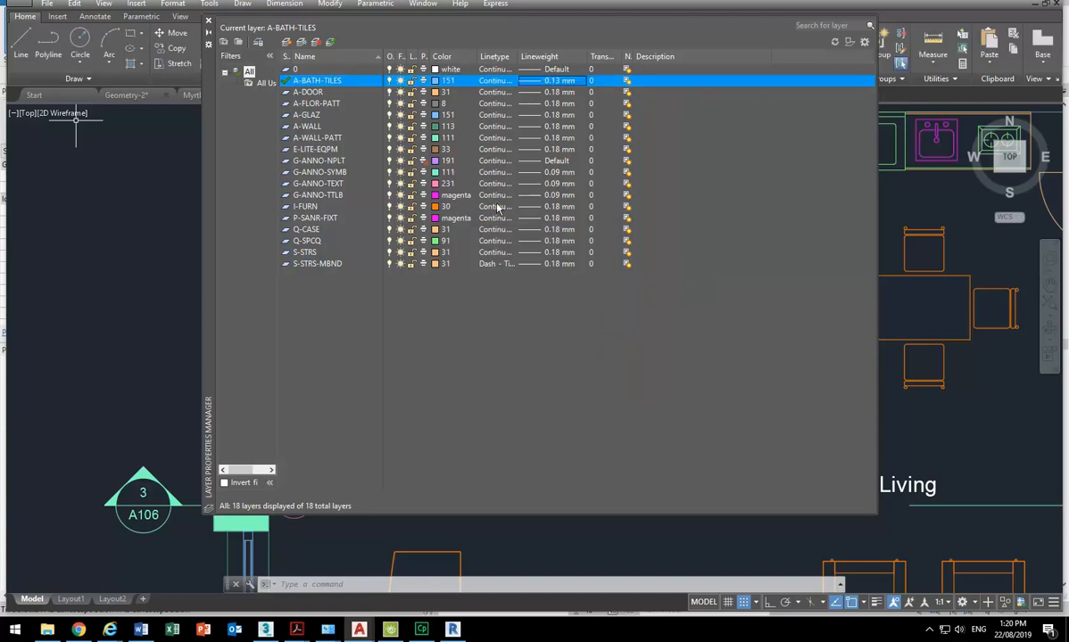
left_click(208, 19)
Step: Draw a vertical line across the bathroom opening, from the wall end beside the basin to the wall below
left_click(22, 35)
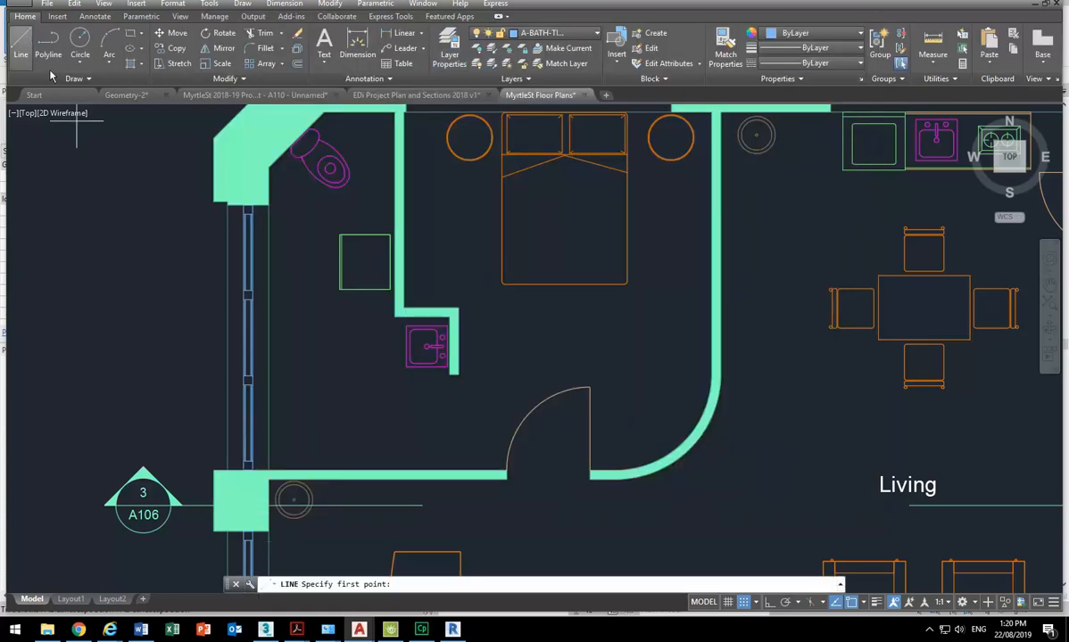
left_click(454, 374)
left_click(454, 469)
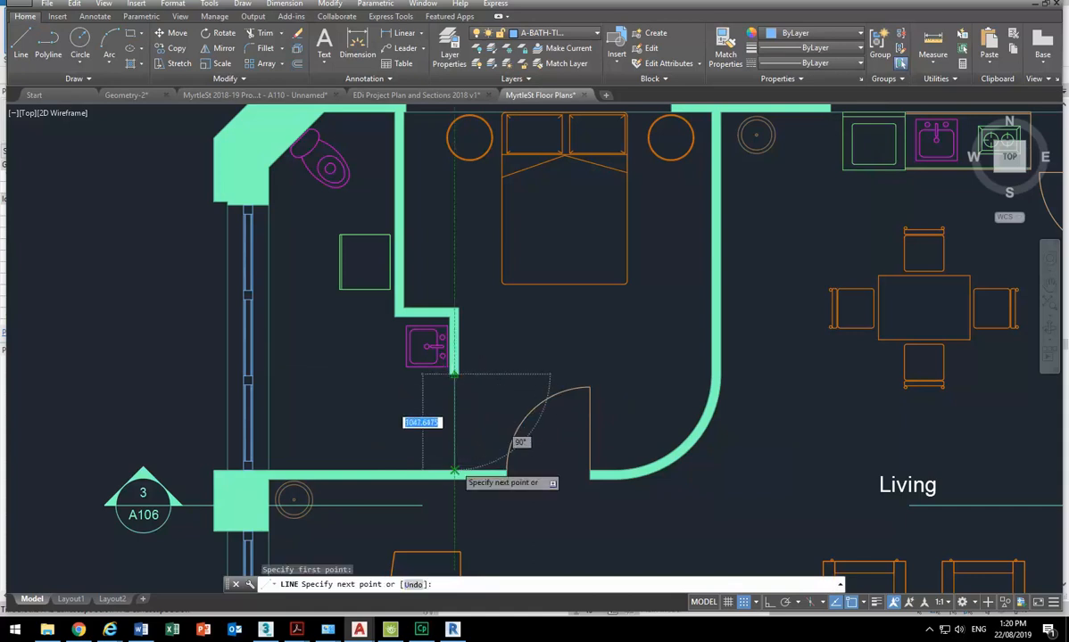
key("Return")
Step: Delete the green square shower fixture against the bathroom's inner wall
middle_click_drag(290, 374, 321, 396)
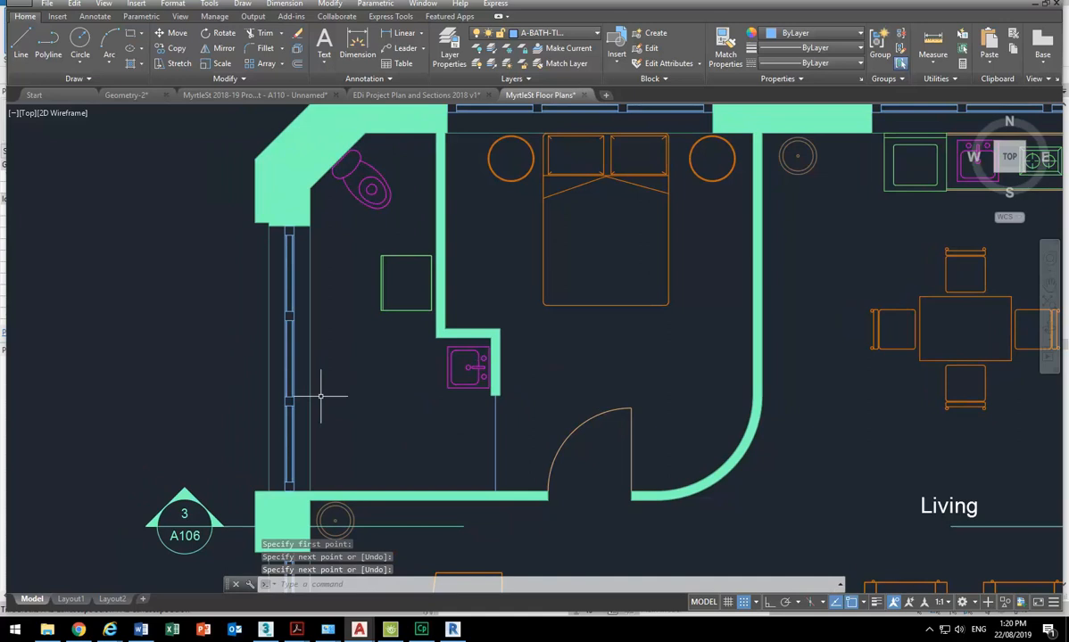
middle_click_drag(320, 393, 331, 391)
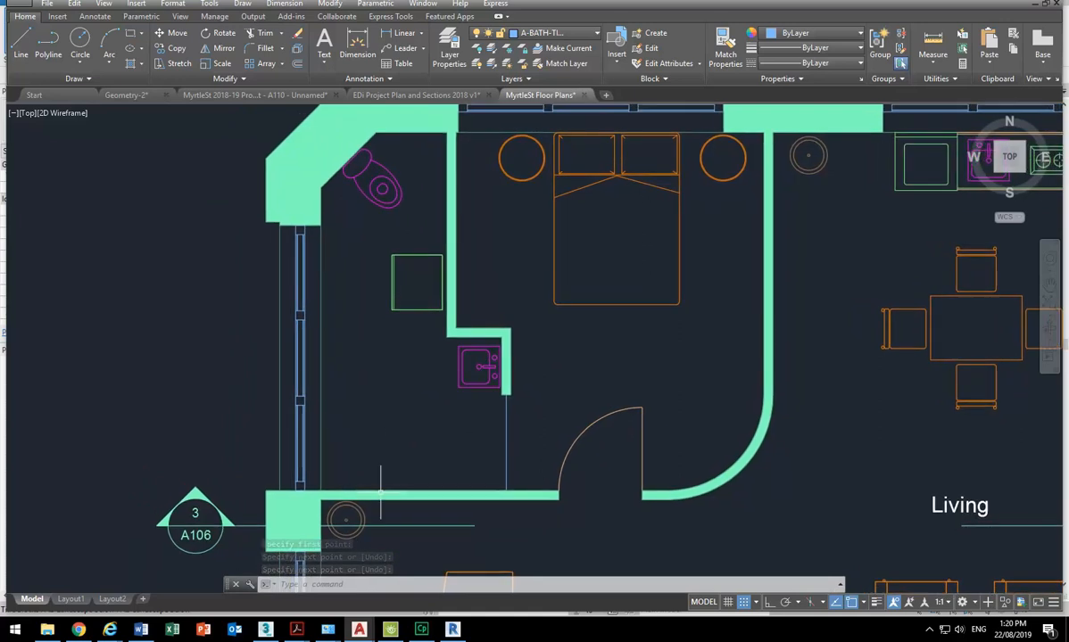
middle_click_drag(378, 356, 378, 372)
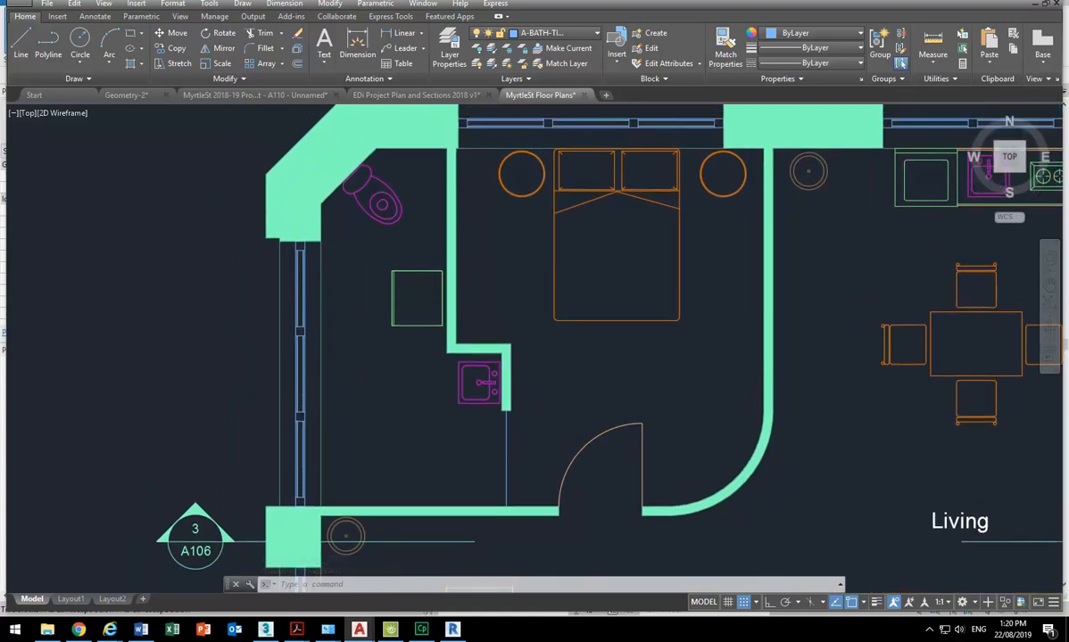
left_click(393, 302)
scroll(338, 288, "down", 3)
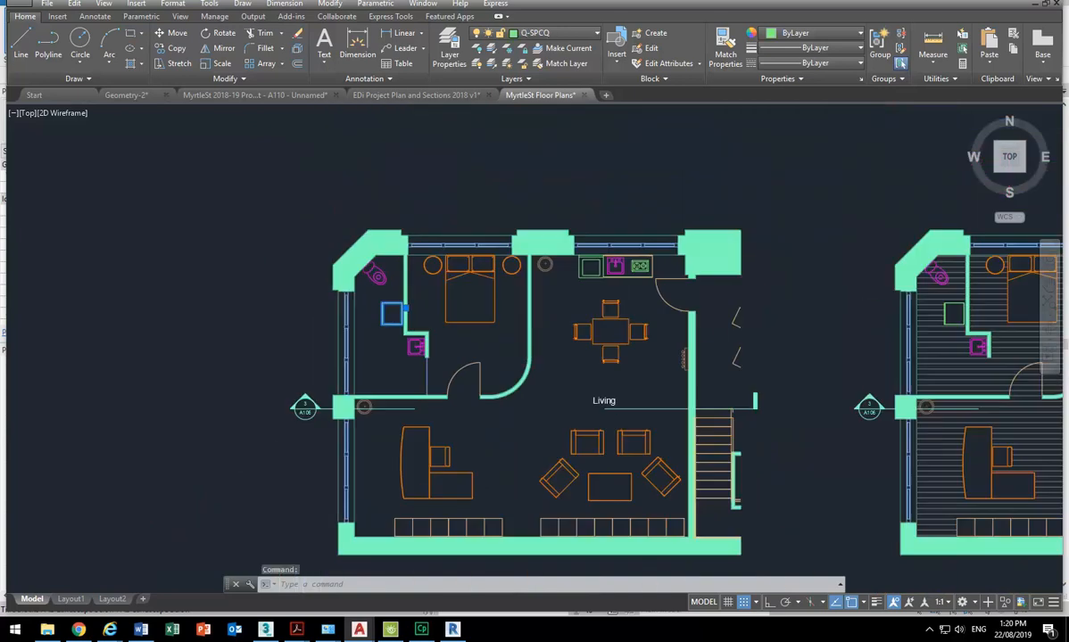
scroll(339, 288, "up", 2)
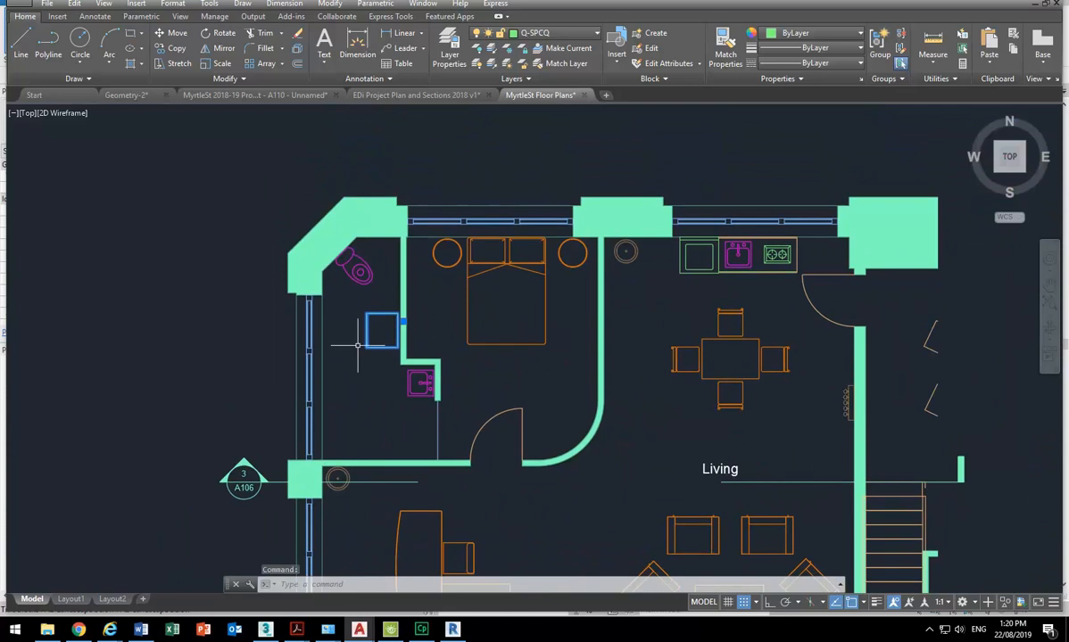
key("Delete")
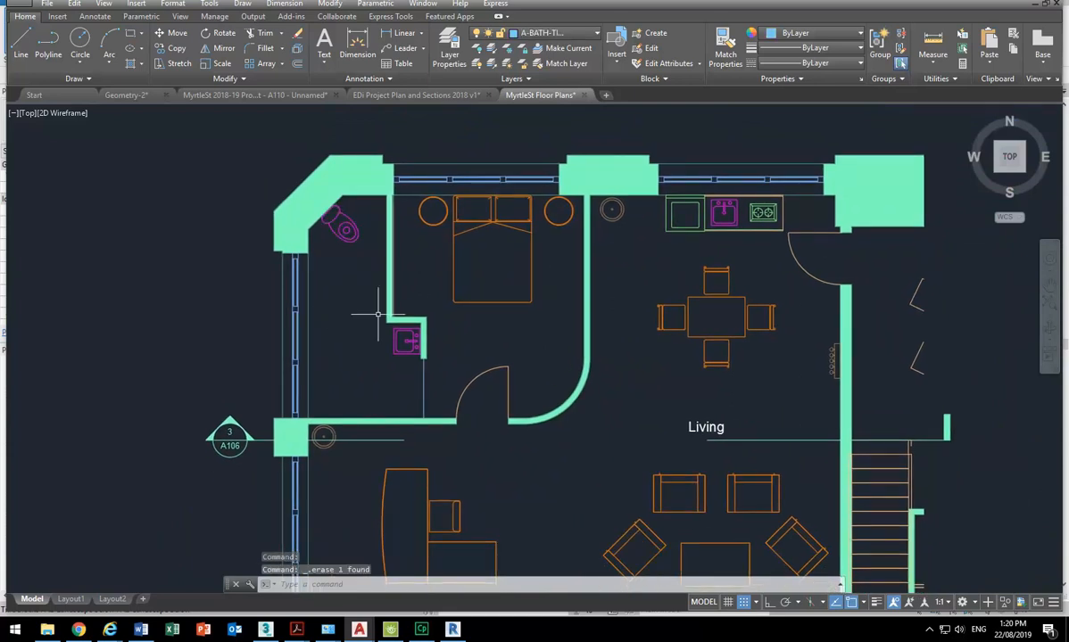
left_click(130, 33)
scroll(325, 308, "up", 4)
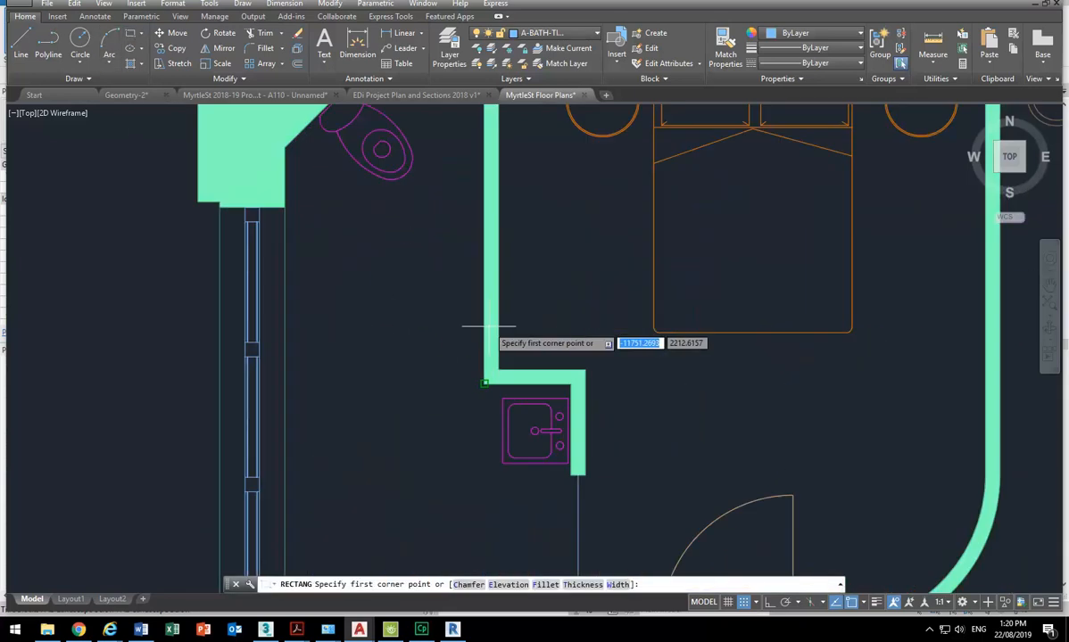
left_click(482, 383)
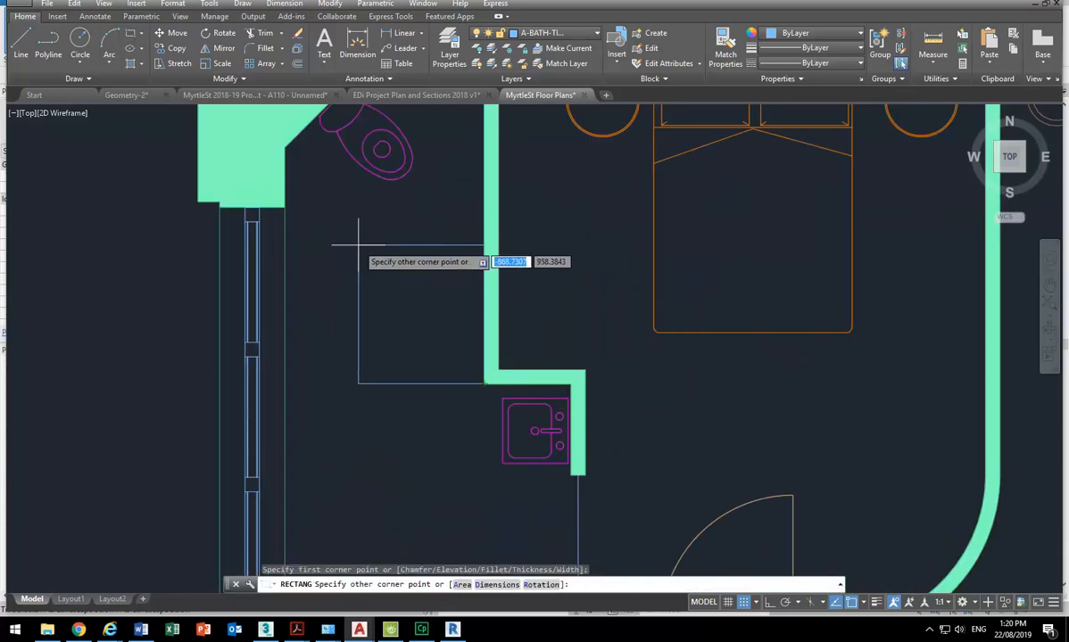
scroll(389, 271, "down", 3)
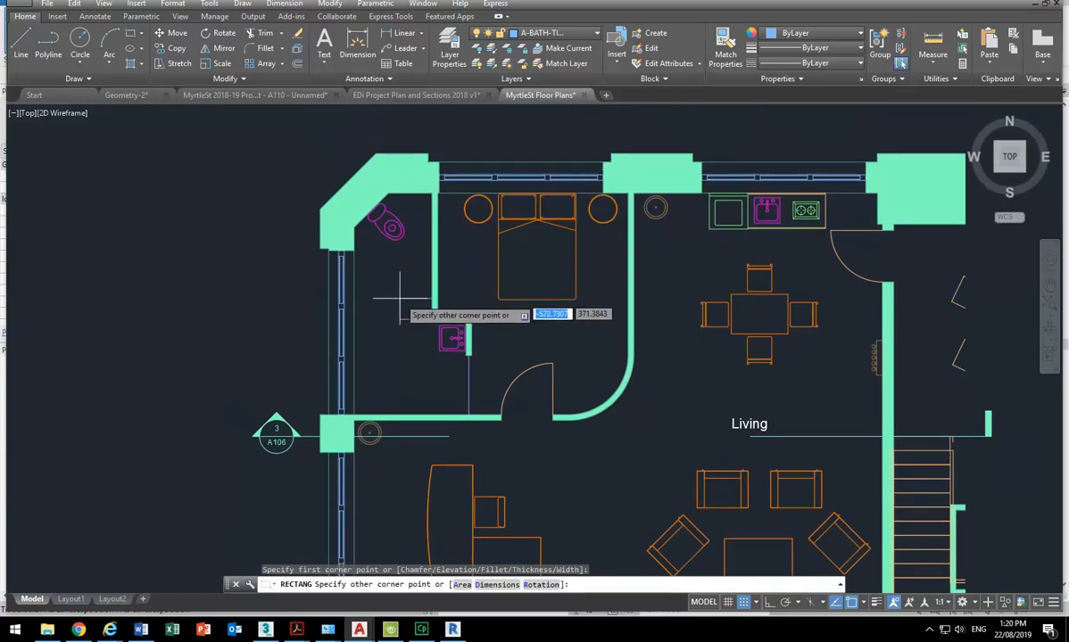
key("Escape")
Step: Move the basin from the wall recess up against the long bathroom wall below the toilet, snapping it to the nearest point
scroll(363, 411, "up", 3)
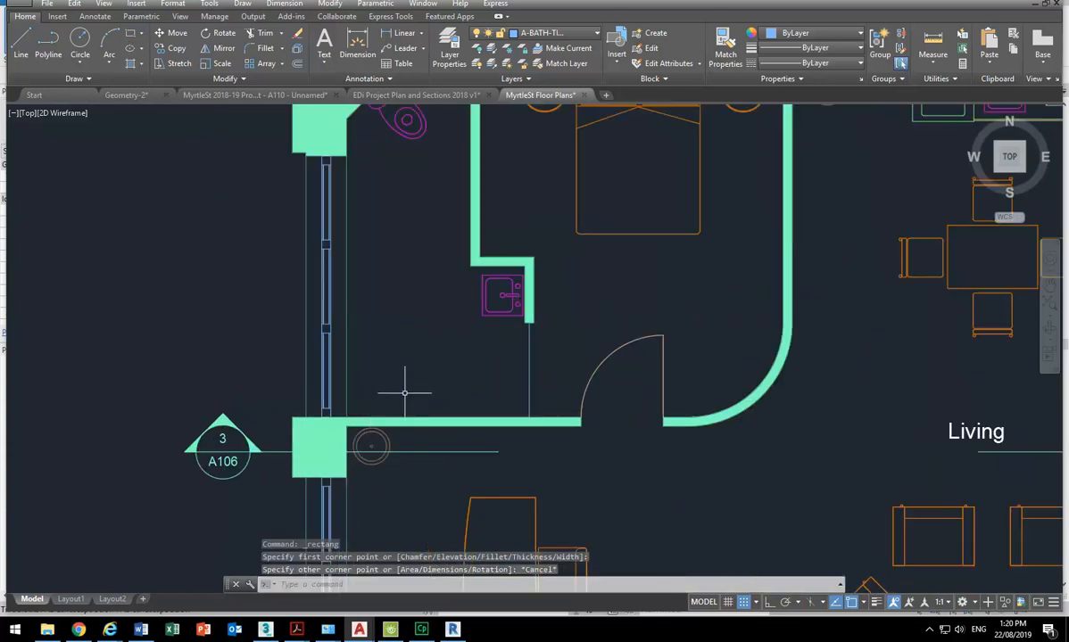
middle_click_drag(398, 298, 409, 359)
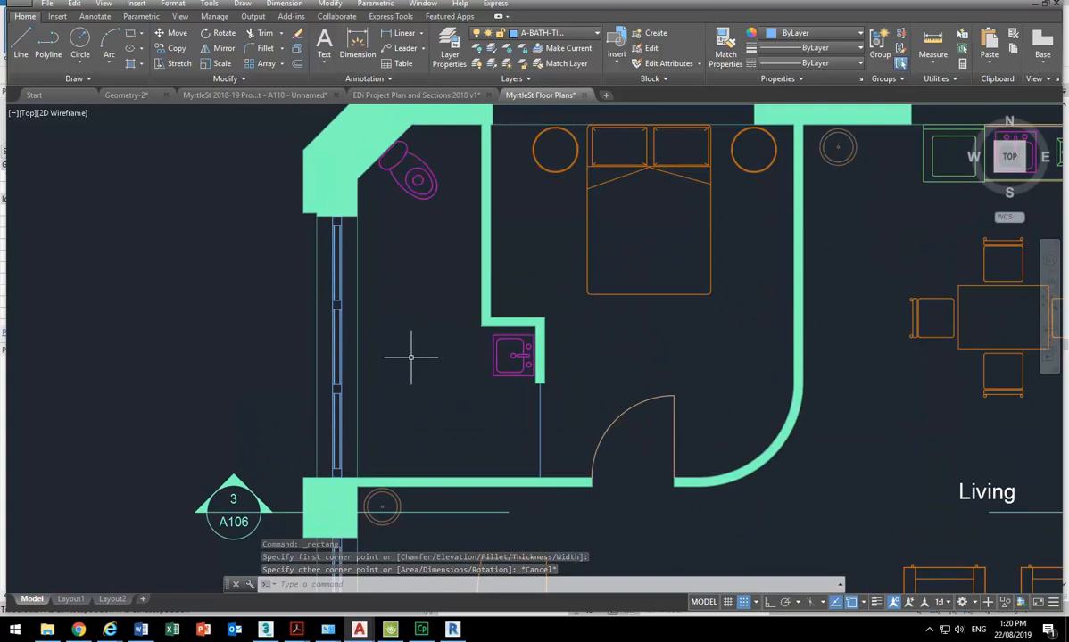
left_click(504, 368)
key("m")
key("Return")
scroll(526, 357, "up", 4)
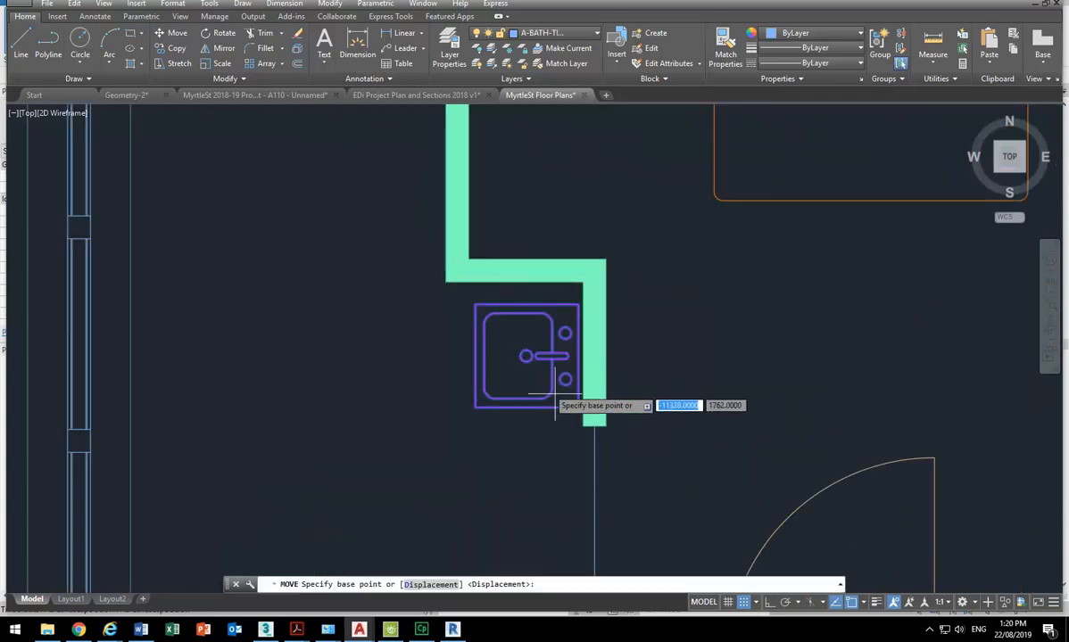
left_click(592, 344)
middle_click_drag(455, 255, 438, 309)
middle_click_drag(254, 122, 311, 320)
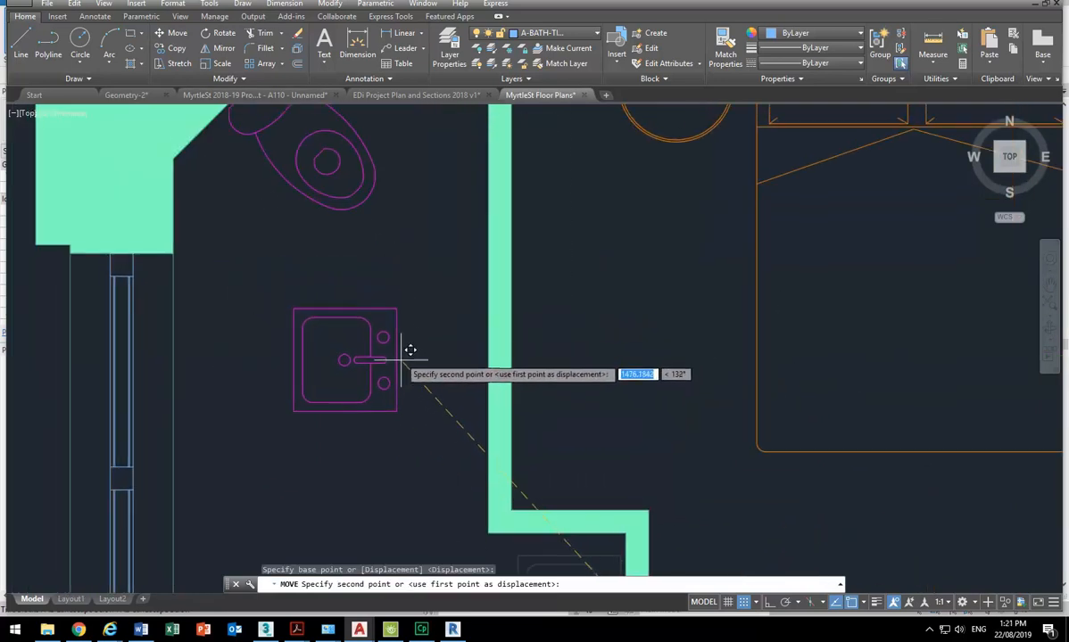
middle_click_drag(421, 330, 429, 279)
type("nea")
key("Return")
left_click(495, 354)
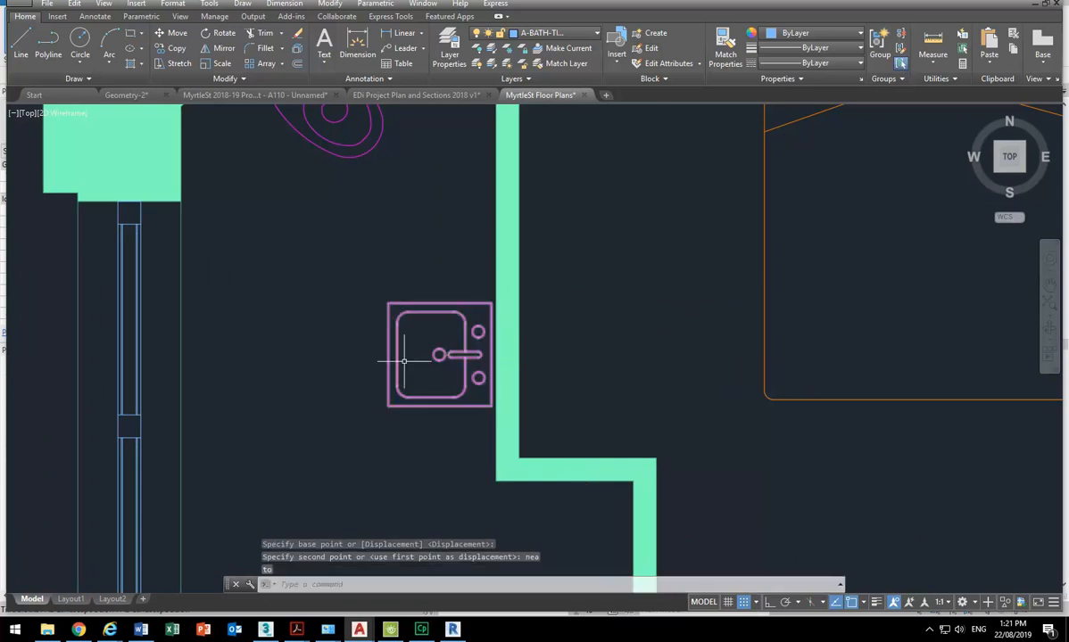
Step: Draw a 900 by 900 mm shower rectangle down and left from the inside corner of the bathroom wall recess
scroll(415, 358, "down", 2)
middle_click_drag(422, 409, 405, 322)
mouse_move(450, 412)
middle_mouse_down()
mouse_move(431, 325)
mouse_move(445, 349)
middle_mouse_up()
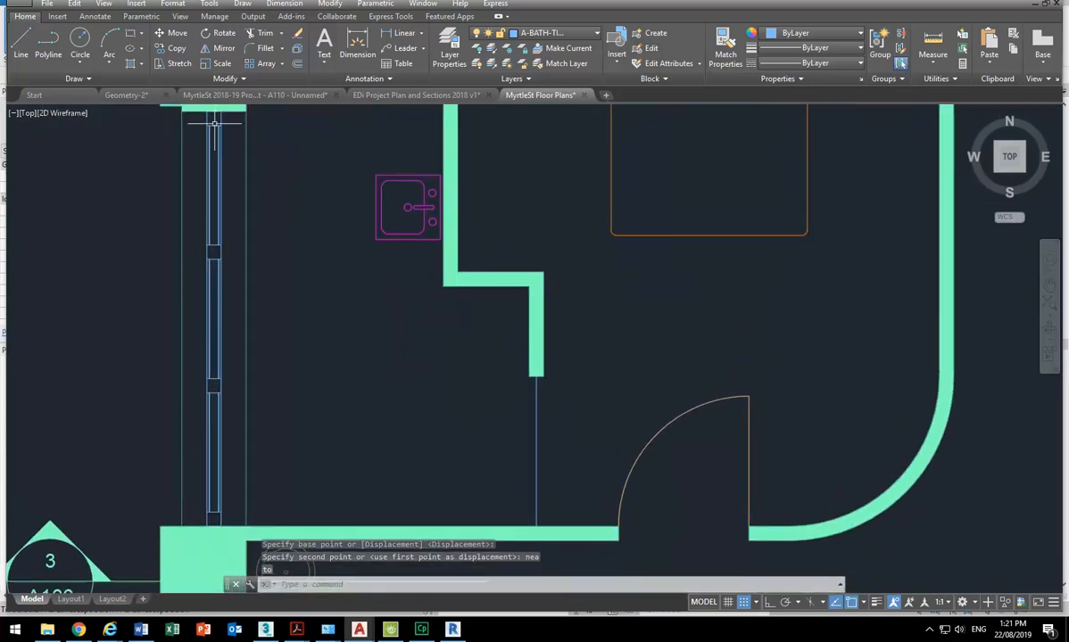
left_click(130, 36)
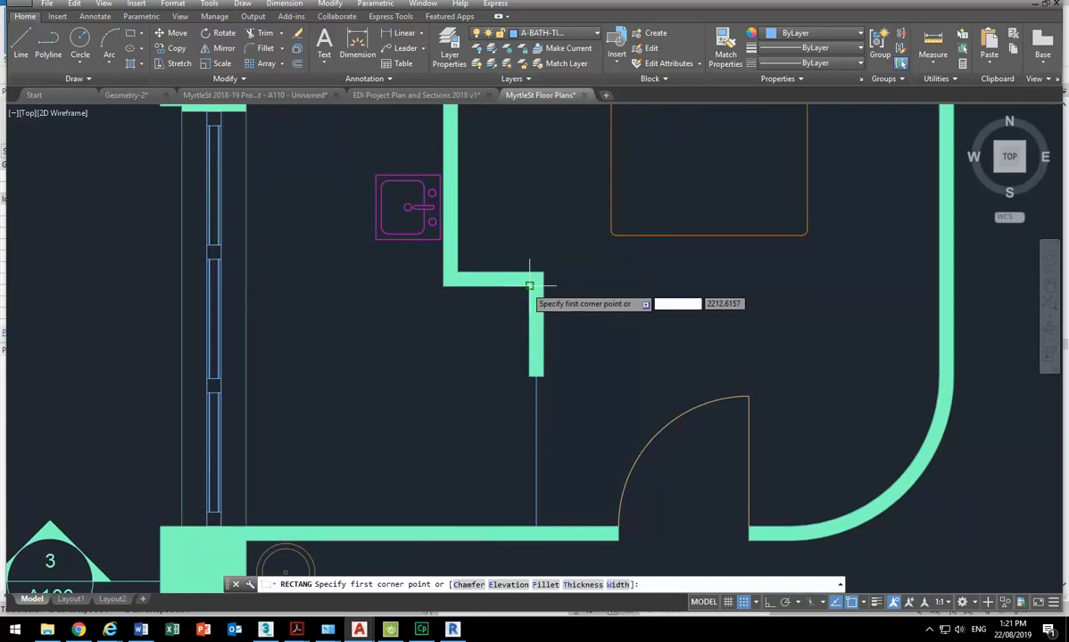
left_click(529, 287)
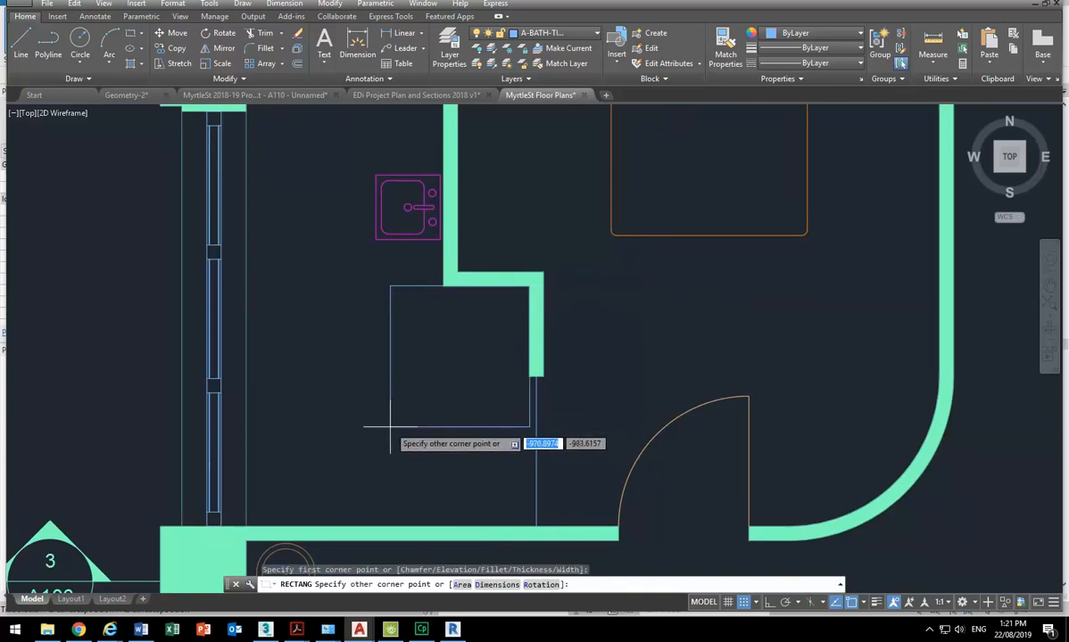
type("-900")
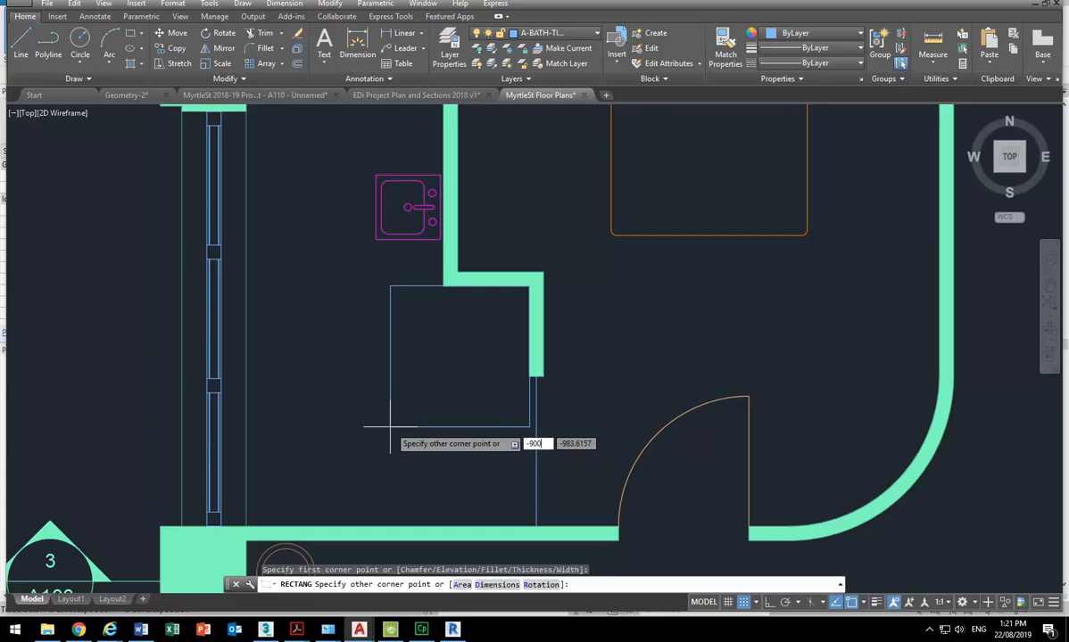
key("Tab")
type("-9")
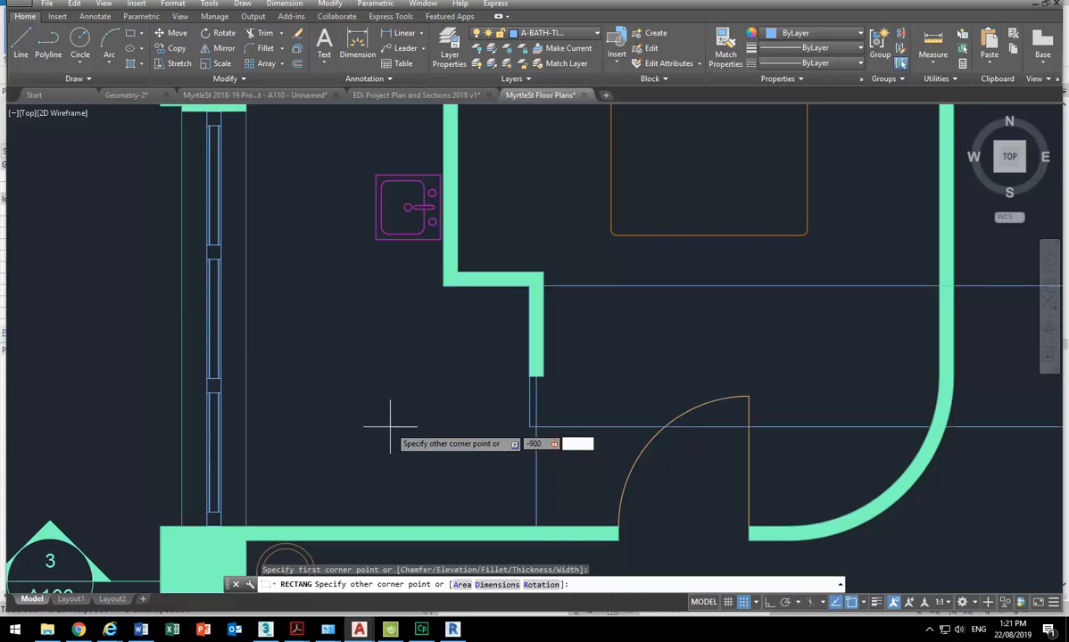
type("00")
key("Return")
Step: With ortho on, stretch the recess walls, the shower square and the opening line's upper end about 284 mm upward
left_click(172, 63)
left_click(559, 253)
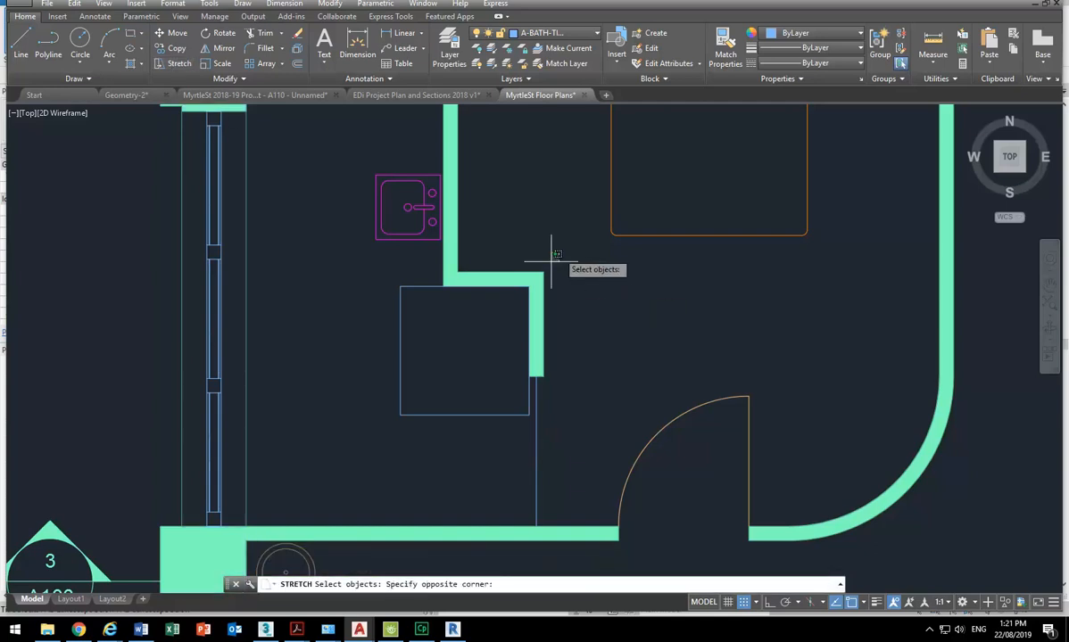
left_click(314, 445)
key("Return")
left_click(319, 445)
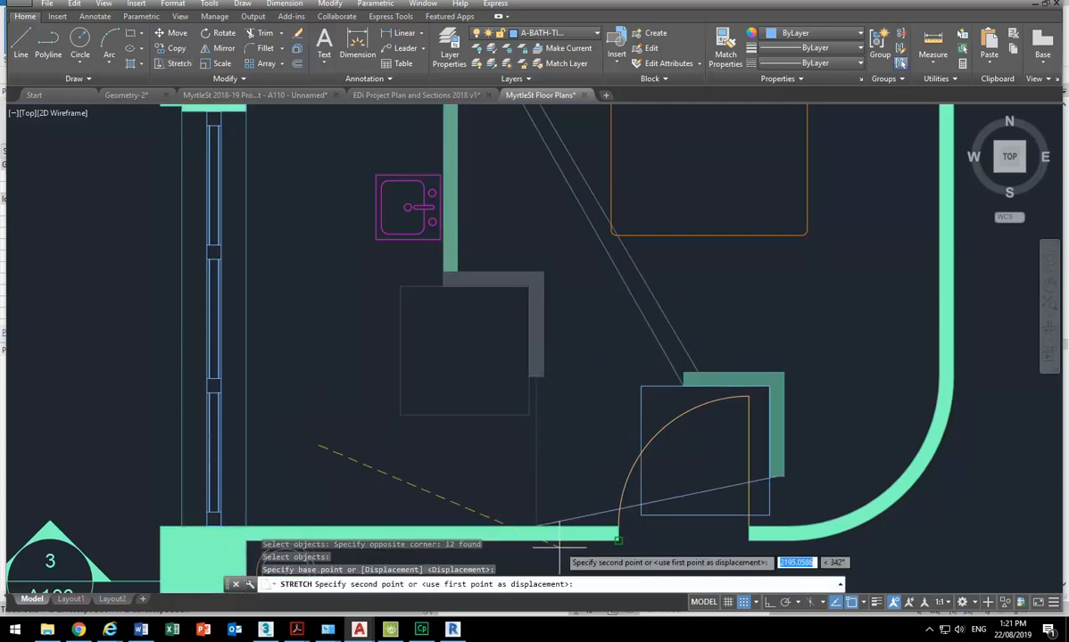
left_click(773, 604)
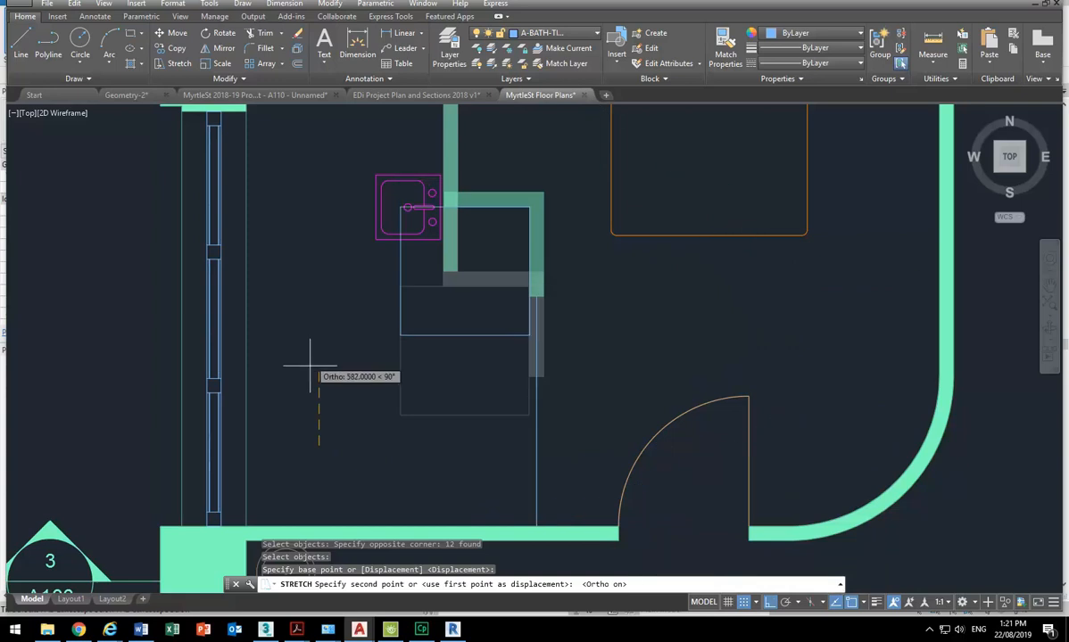
left_click(311, 411)
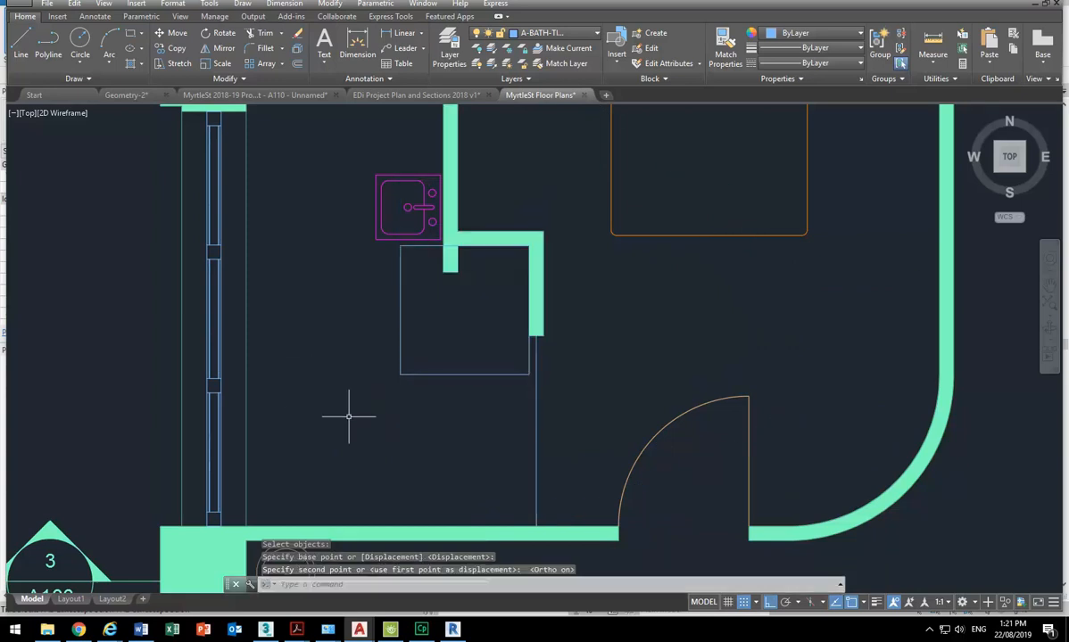
Step: Stretch the lower corners of the long bathroom wall's solid hatch up to the relocated recess wall
left_click(443, 264)
scroll(420, 285, "down", 2)
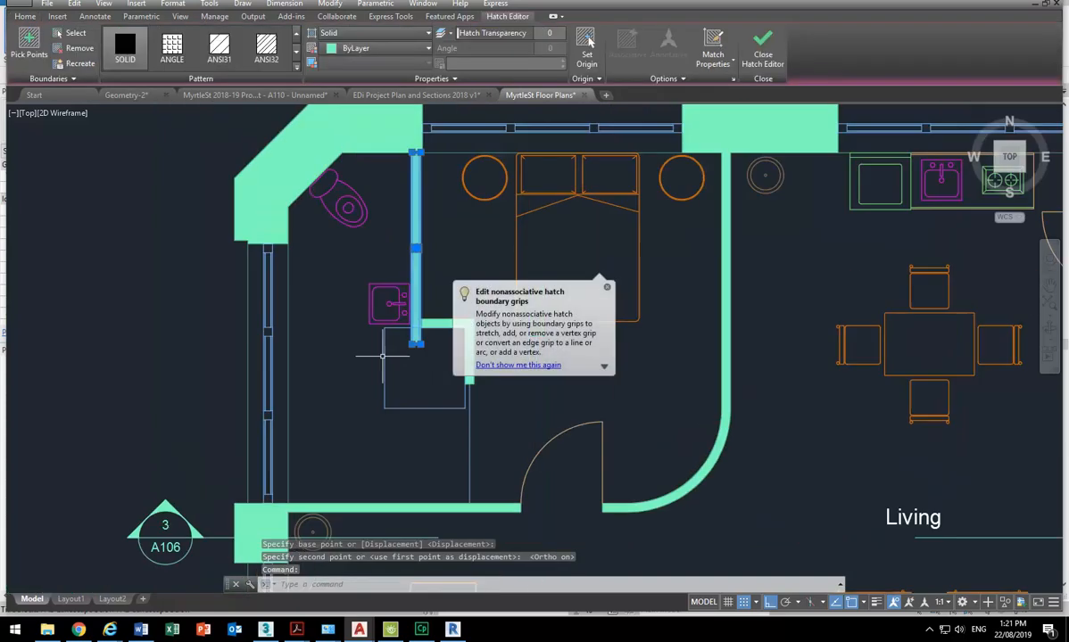
scroll(412, 304, "up", 3)
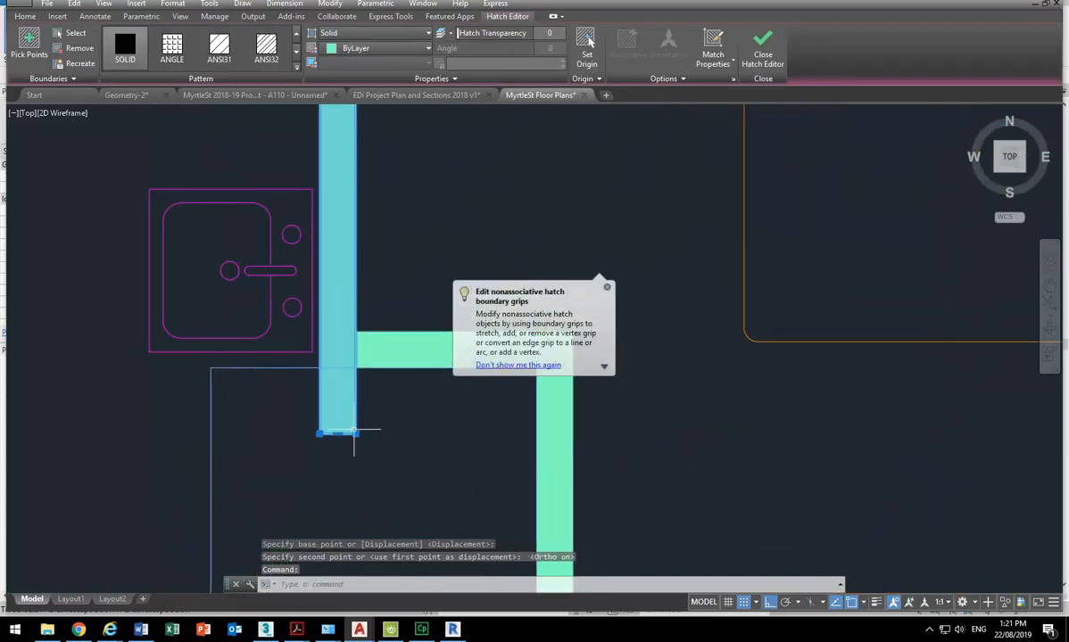
left_click(354, 432)
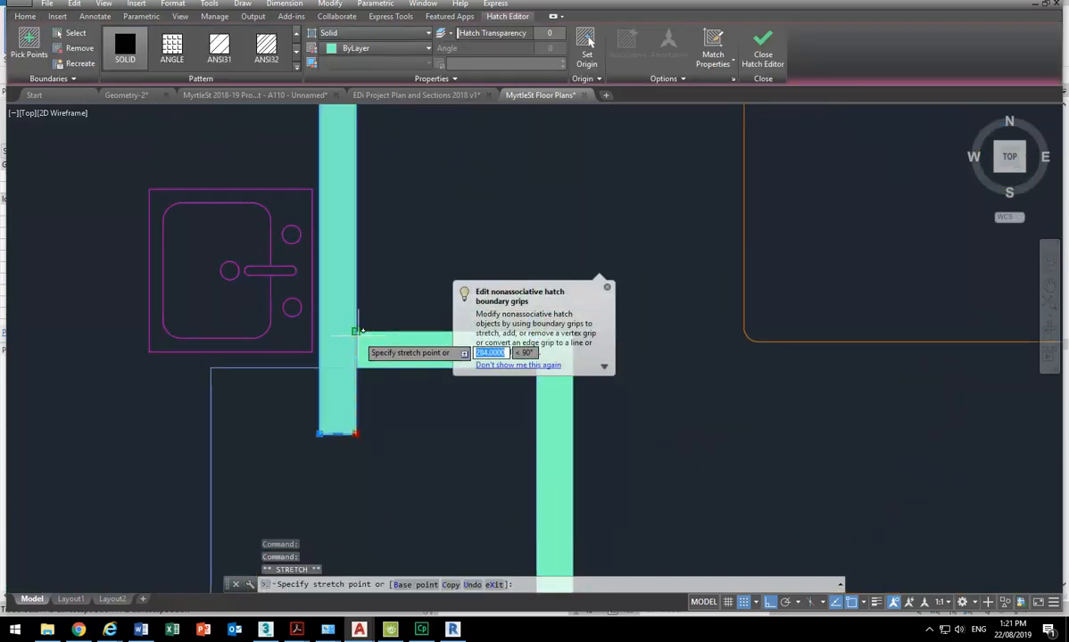
left_click(319, 434)
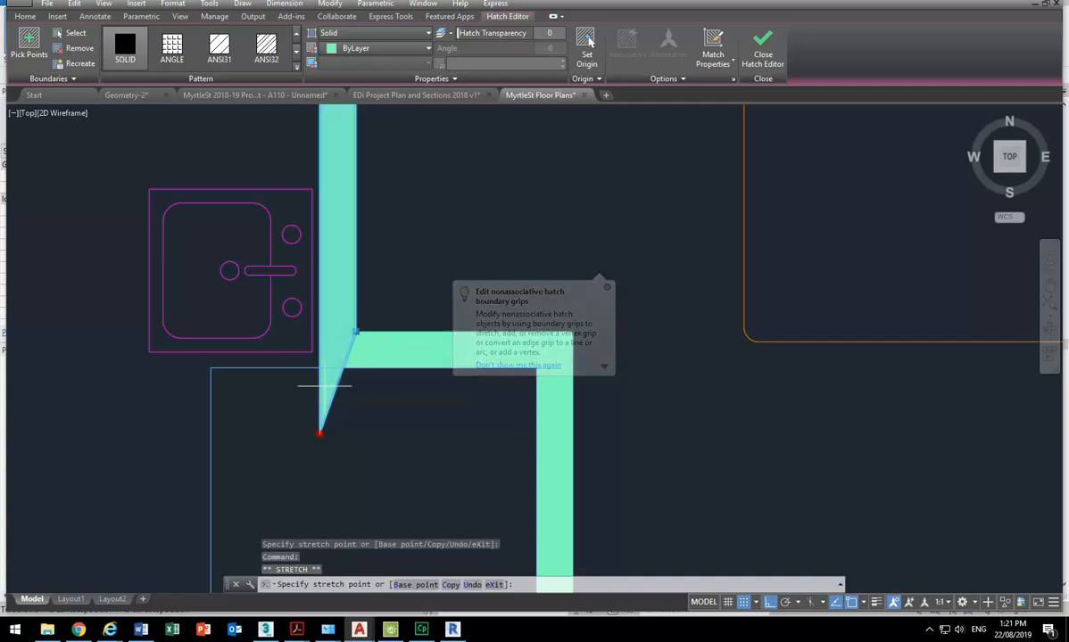
left_click(323, 335)
left_click(323, 334)
Step: Delete the solid hatches from the long bathroom wall and both recess walls, and dismiss the hatch grip tip
key("Delete")
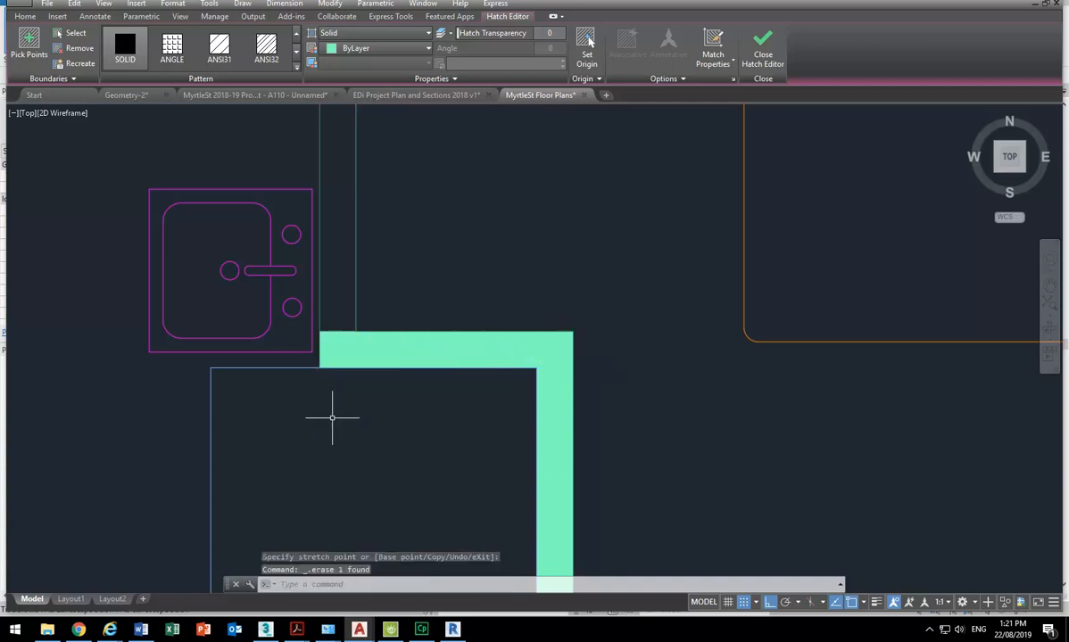
left_click(348, 376)
left_click(346, 350)
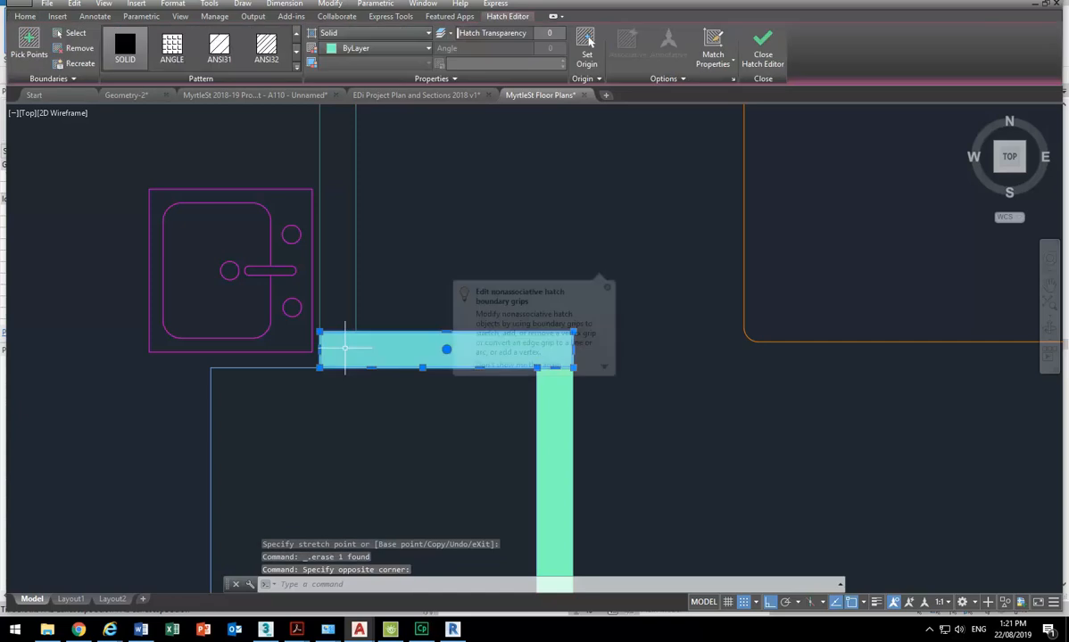
key("Delete")
middle_click_drag(345, 348, 295, 271)
scroll(294, 270, "down", 2)
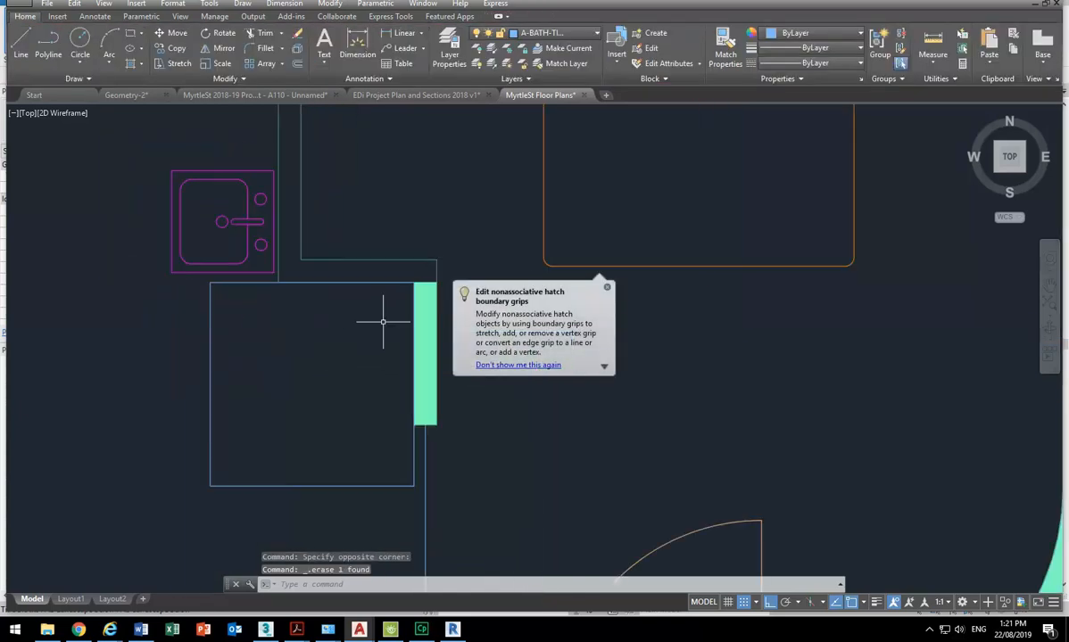
left_click(427, 359)
key("Delete")
scroll(416, 383, "down", 3)
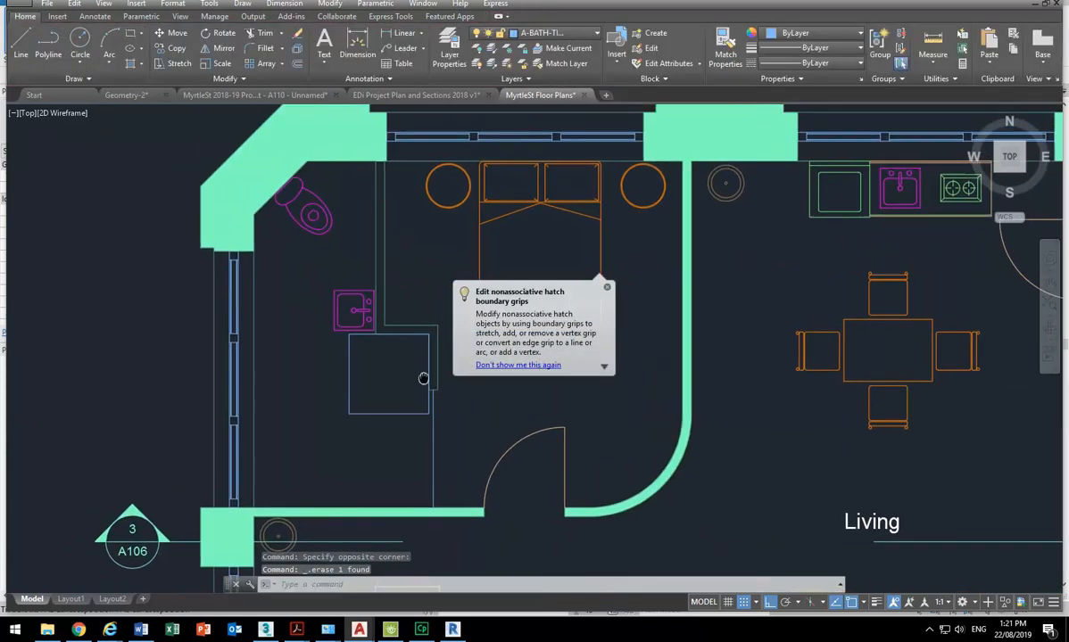
left_click(607, 288)
Step: Stretch the lower end of the short recess wall down just past the shower square's lower edge, shortening the opening line with it
middle_click_drag(573, 319, 591, 321)
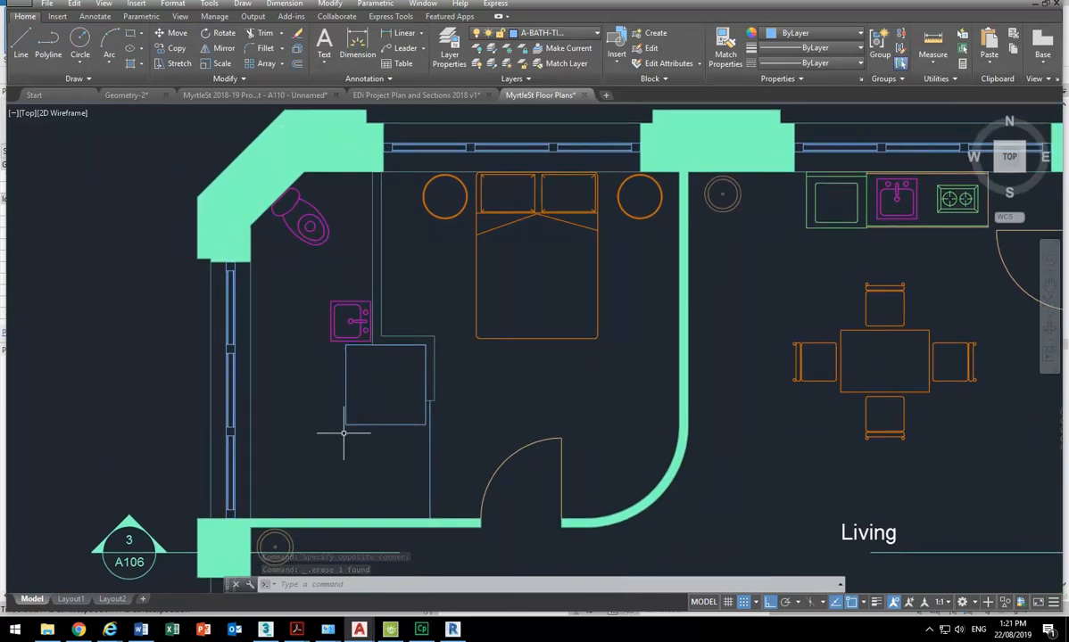
scroll(340, 403, "up", 2)
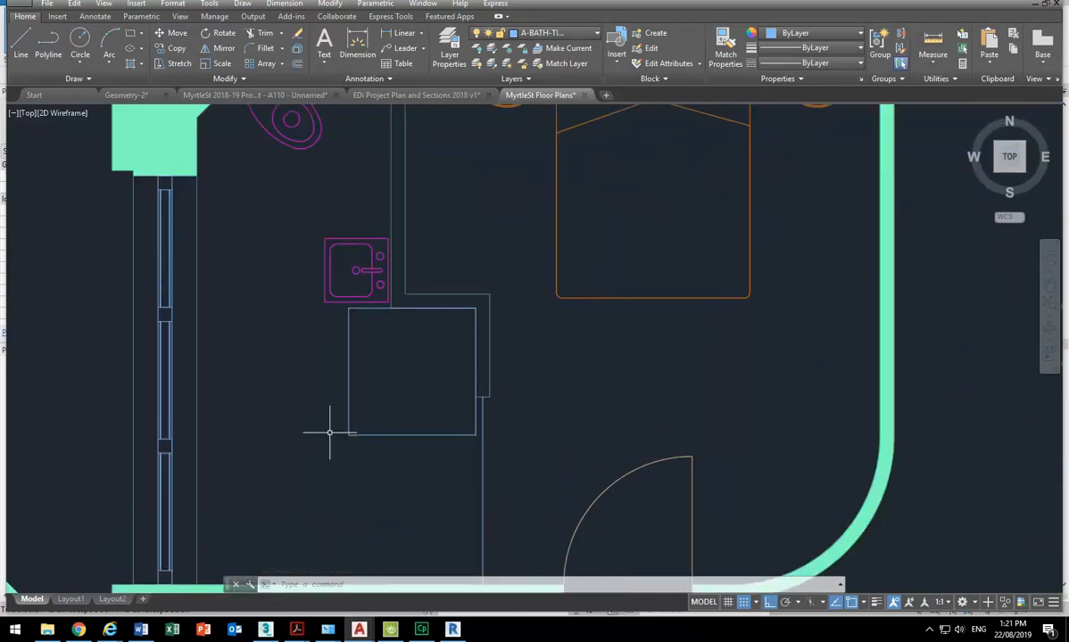
middle_click_drag(353, 436, 371, 374)
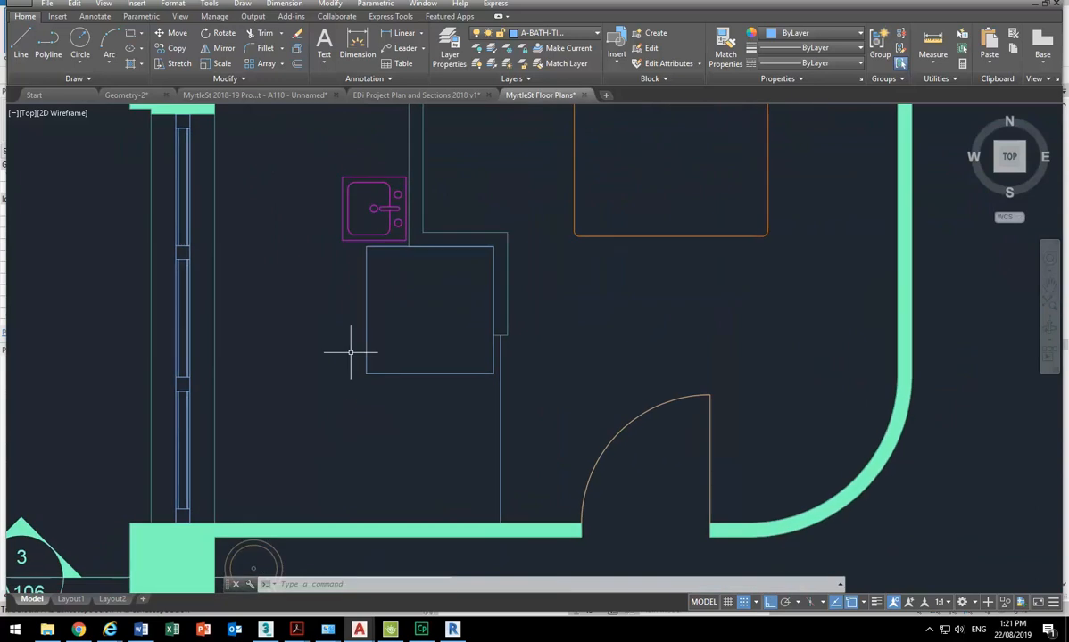
left_click(167, 68)
left_click(524, 332)
left_click(383, 346)
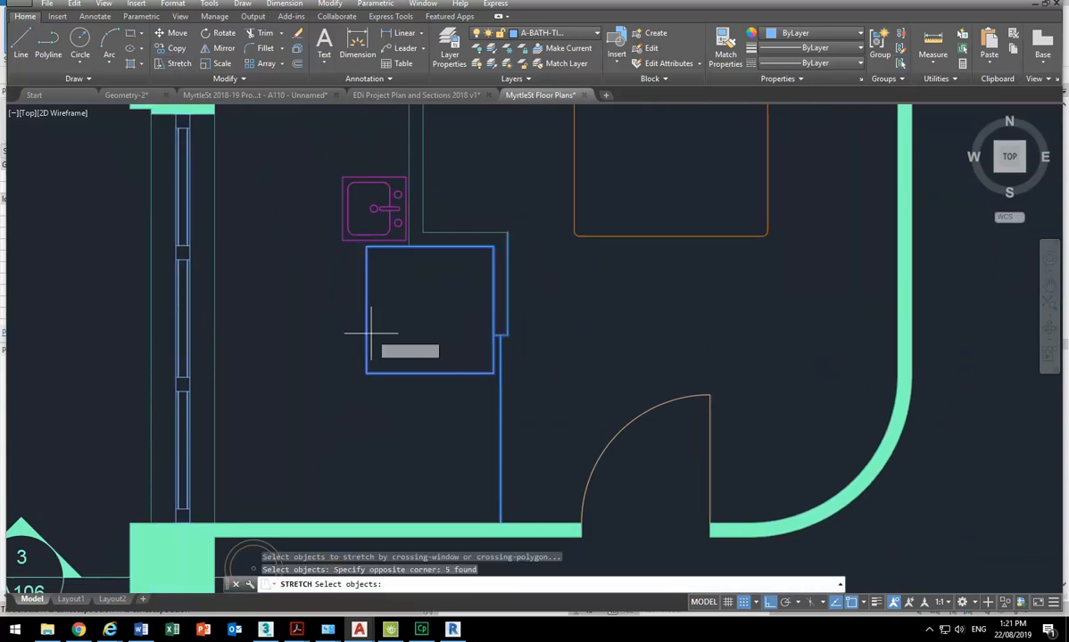
left_click(301, 269)
left_click(298, 318)
scroll(346, 311, "down", 3)
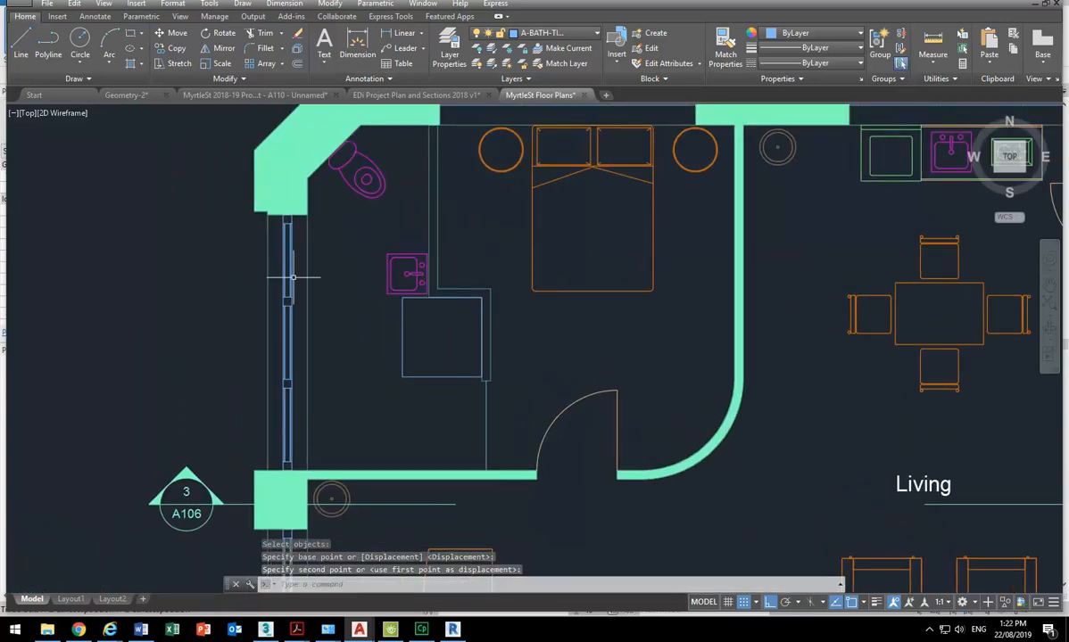
Step: Move the basin up along the bathroom wall to leave a wider gap above the shower square
left_click(400, 269)
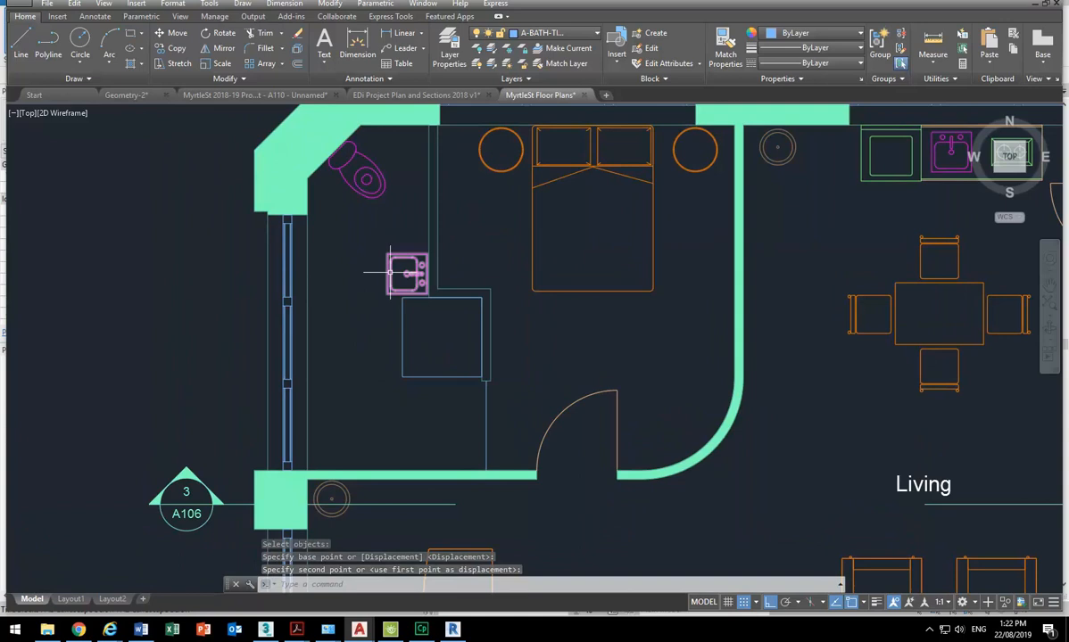
left_click(171, 33)
scroll(366, 393, "up", 4)
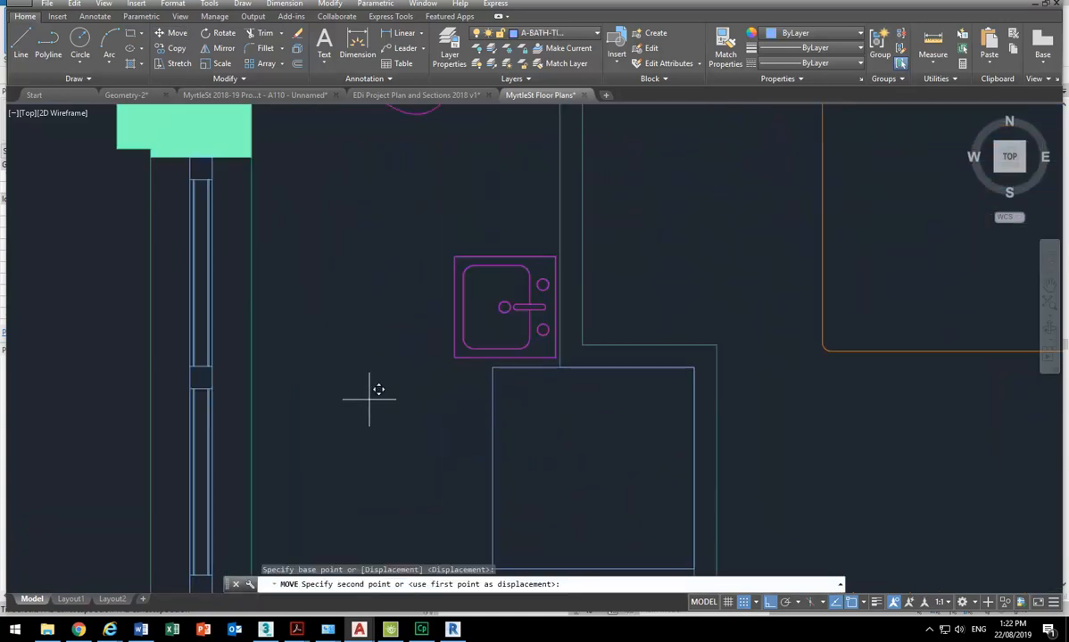
left_click(369, 352)
scroll(369, 366, "down", 5)
middle_click_drag(366, 394, 339, 378)
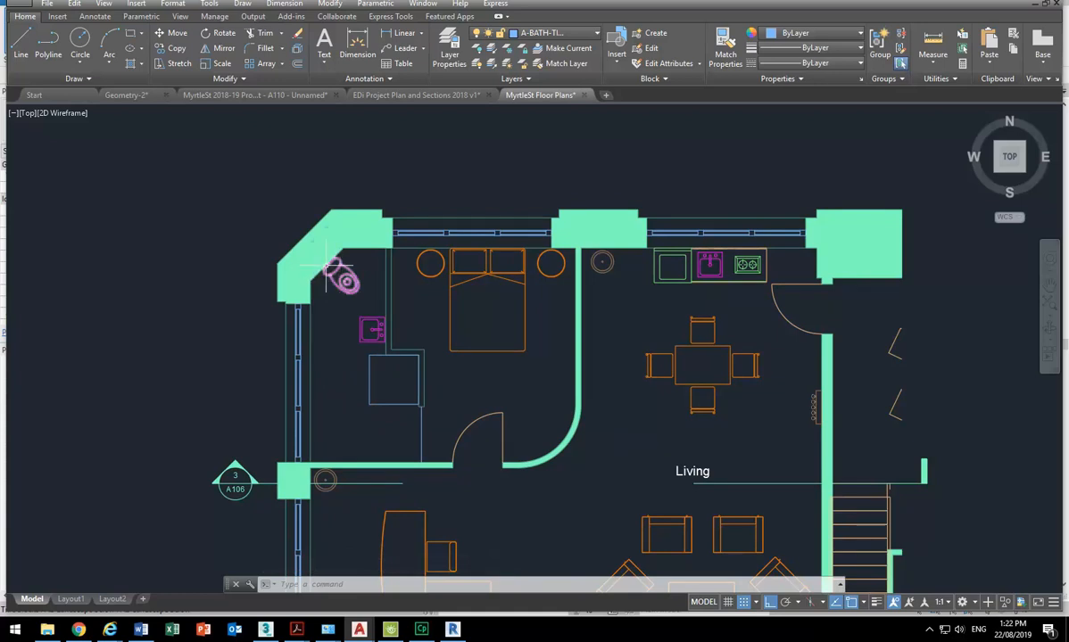
Step: Examine how the toilet and the bathroom walls meet at the diagonal corner wall
scroll(323, 268, "up", 5)
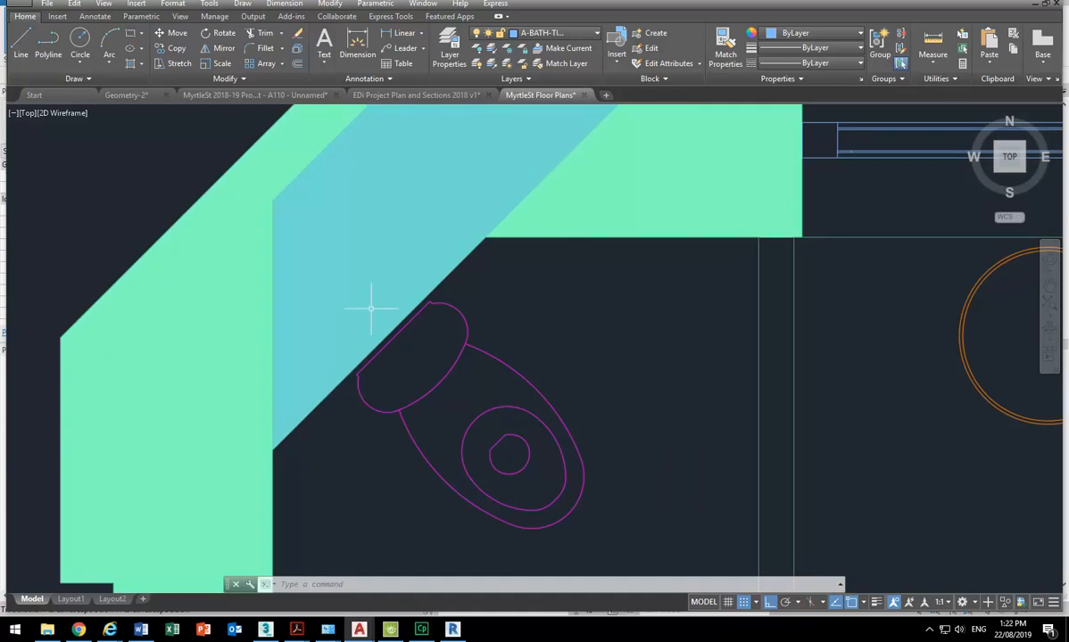
scroll(371, 309, "down", 6)
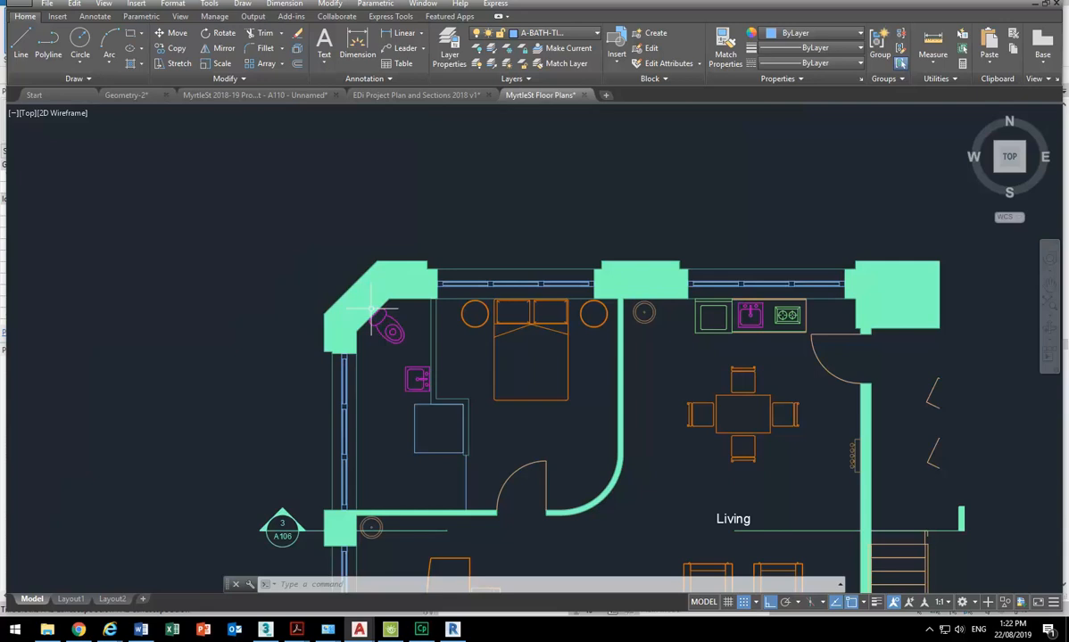
middle_click_drag(371, 310, 302, 182)
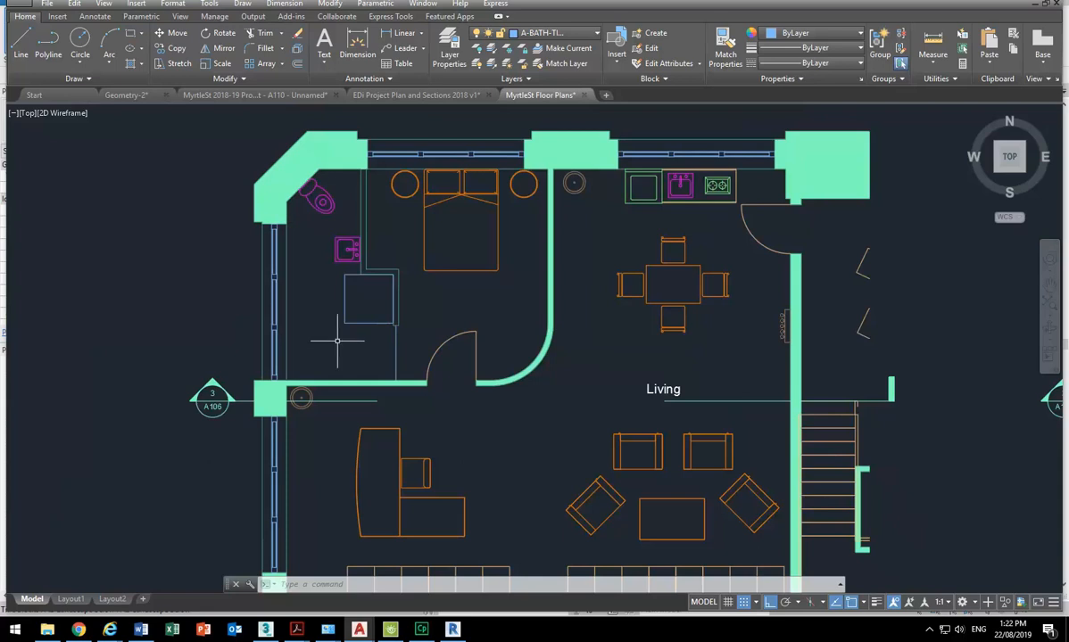
scroll(303, 183, "up", 4)
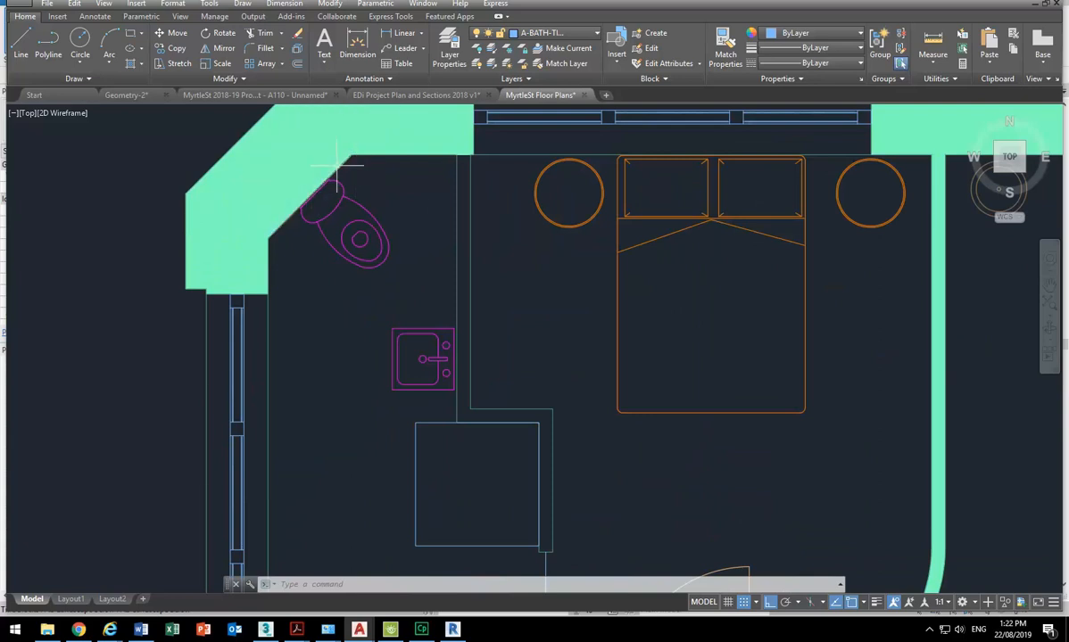
middle_click_drag(241, 198, 276, 247)
scroll(382, 310, "up", 2)
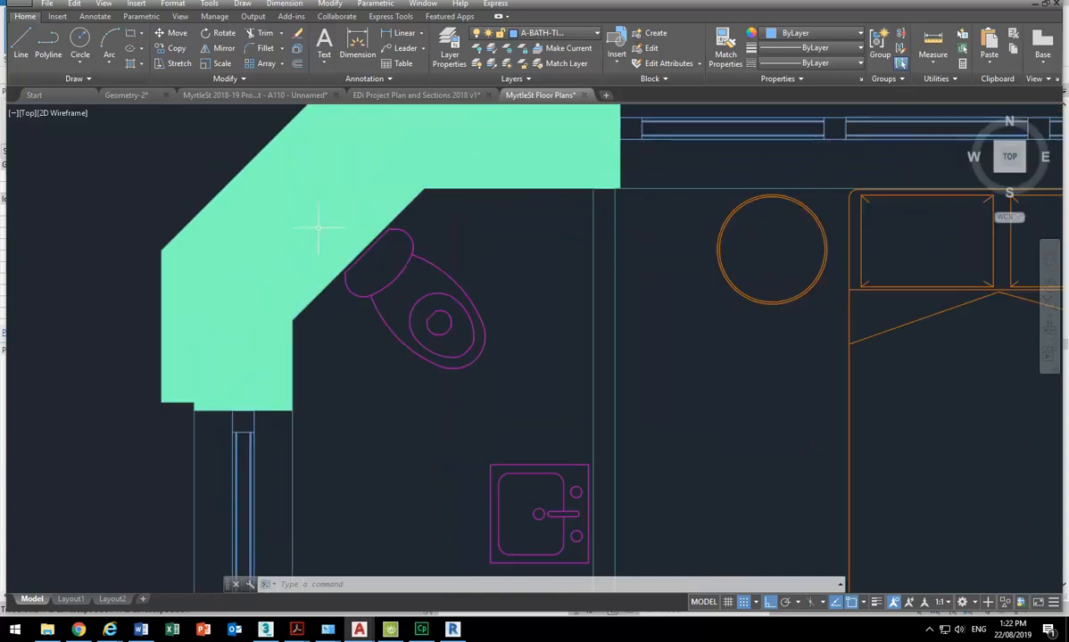
scroll(395, 333, "down", 4)
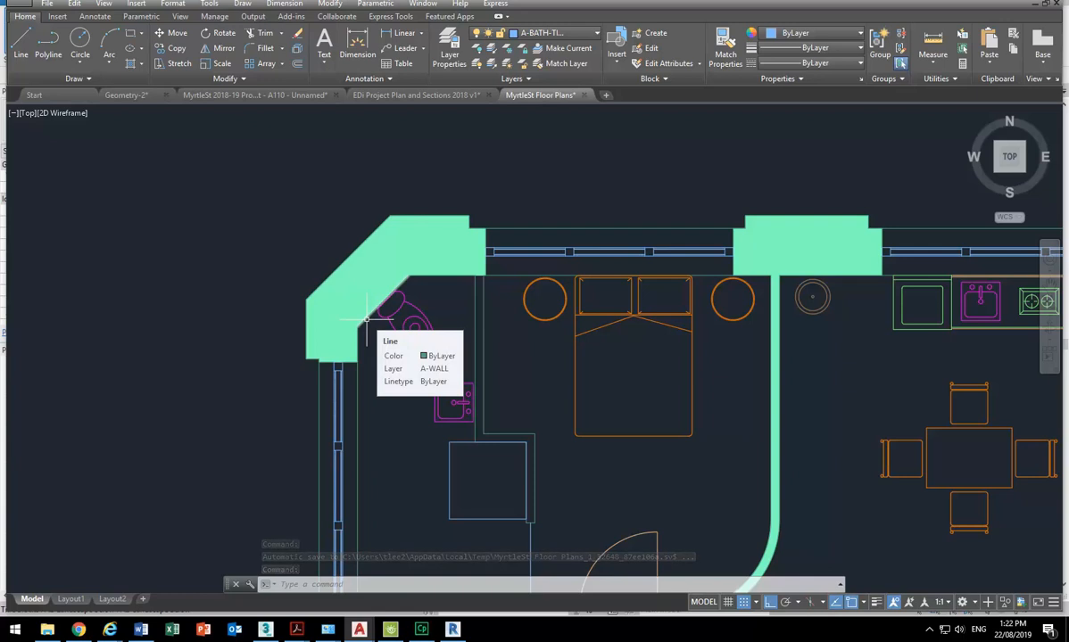
scroll(386, 270, "up", 2)
middle_click_drag(300, 222, 272, 227)
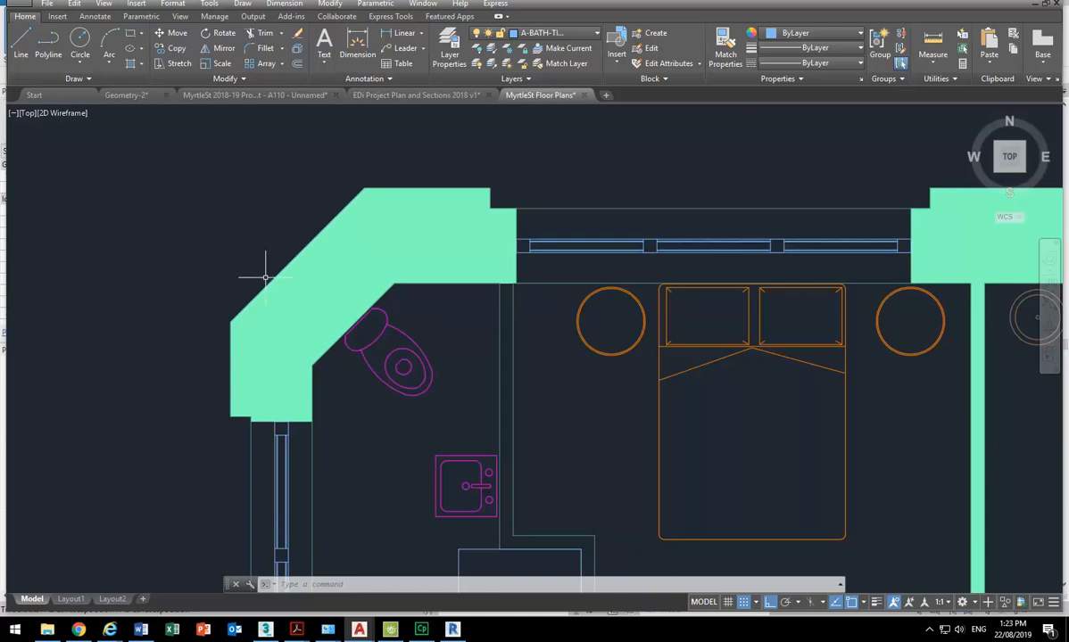
Step: Move the toilet straight down, clear of the diagonal corner wall, and deselect it
scroll(345, 347, "up", 2)
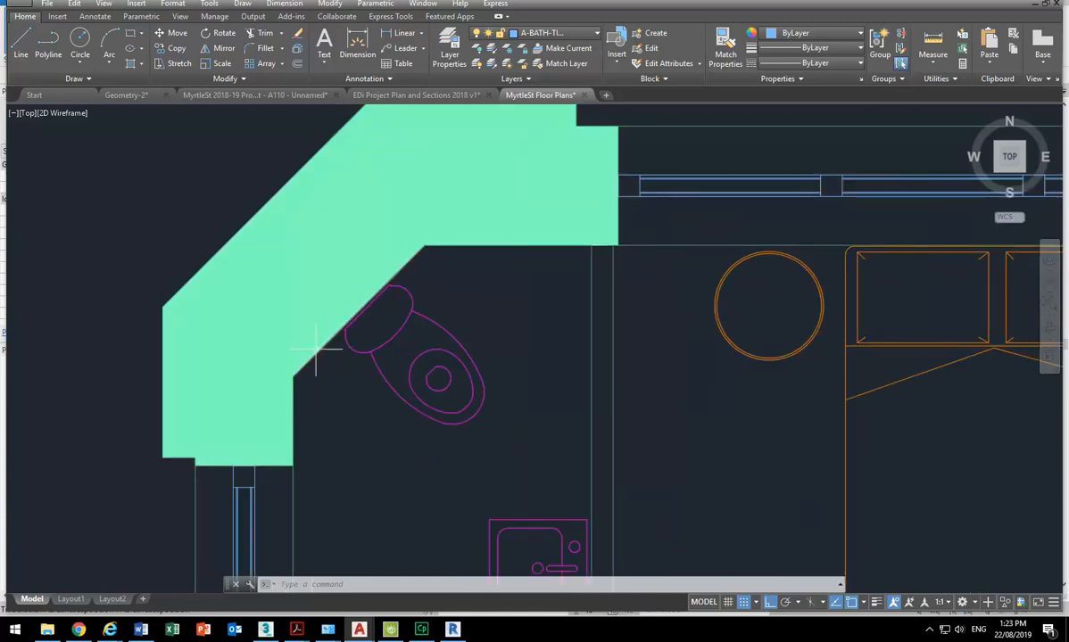
left_click(364, 349)
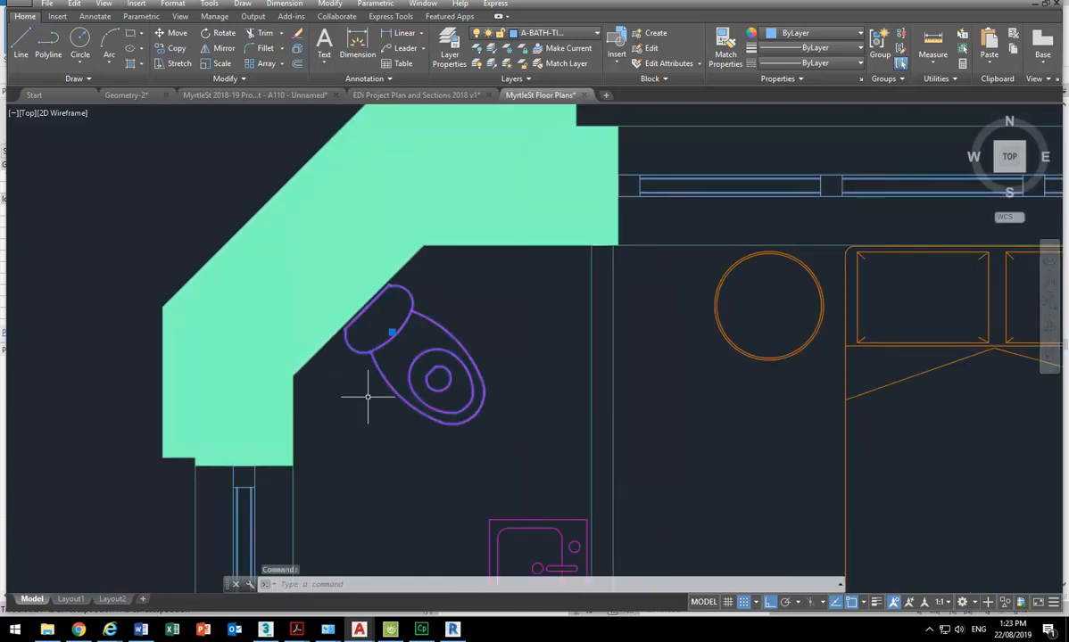
left_click(392, 332)
left_click(383, 440)
middle_click_drag(353, 370, 371, 362)
key("Escape")
key("Escape")
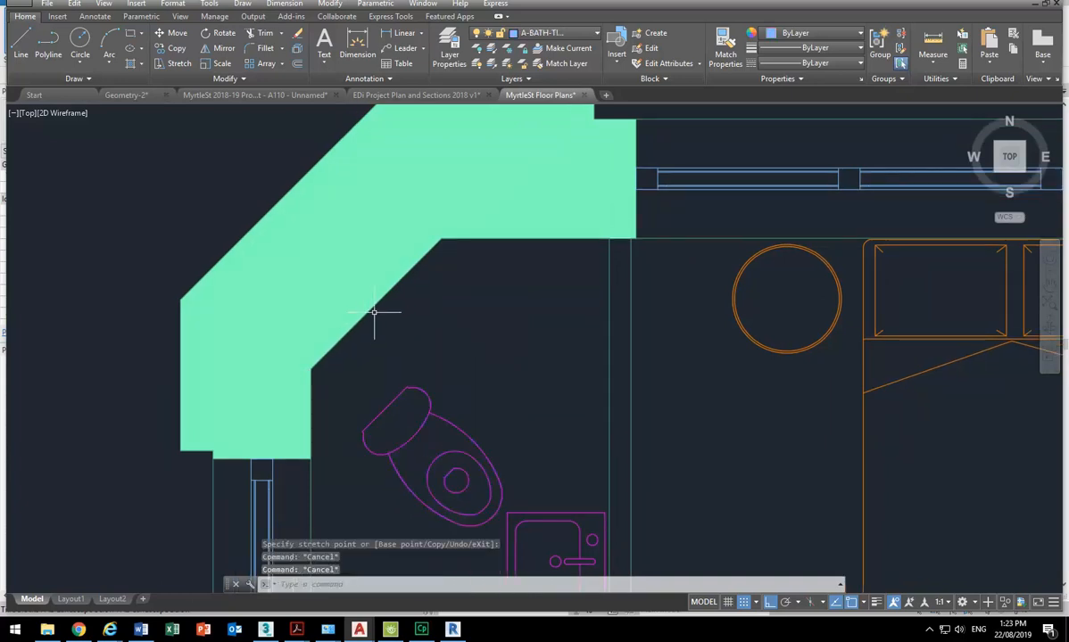
Step: Offset the inner line of the diagonal corner wall 150 mm into the bathroom
left_click(367, 313)
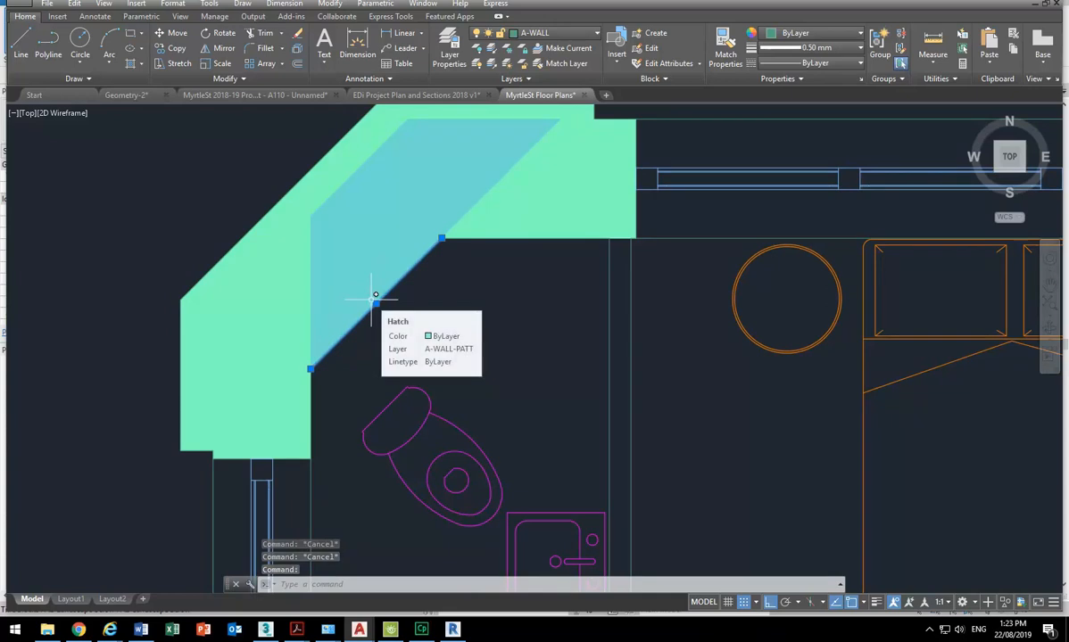
mouse_move(441, 239)
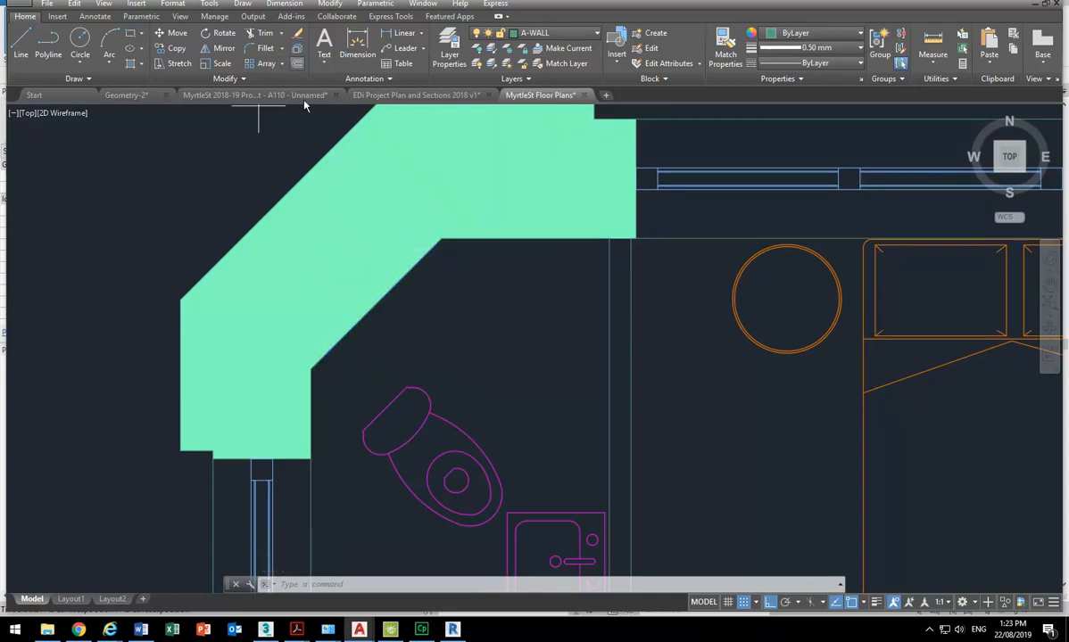
left_click(298, 65)
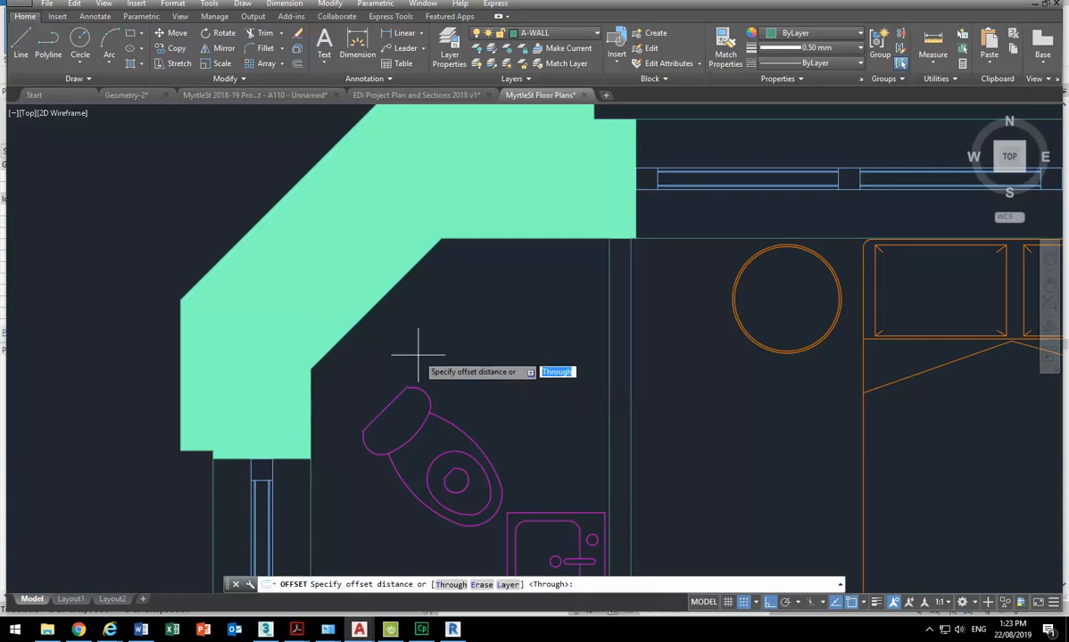
type("150")
key("Return")
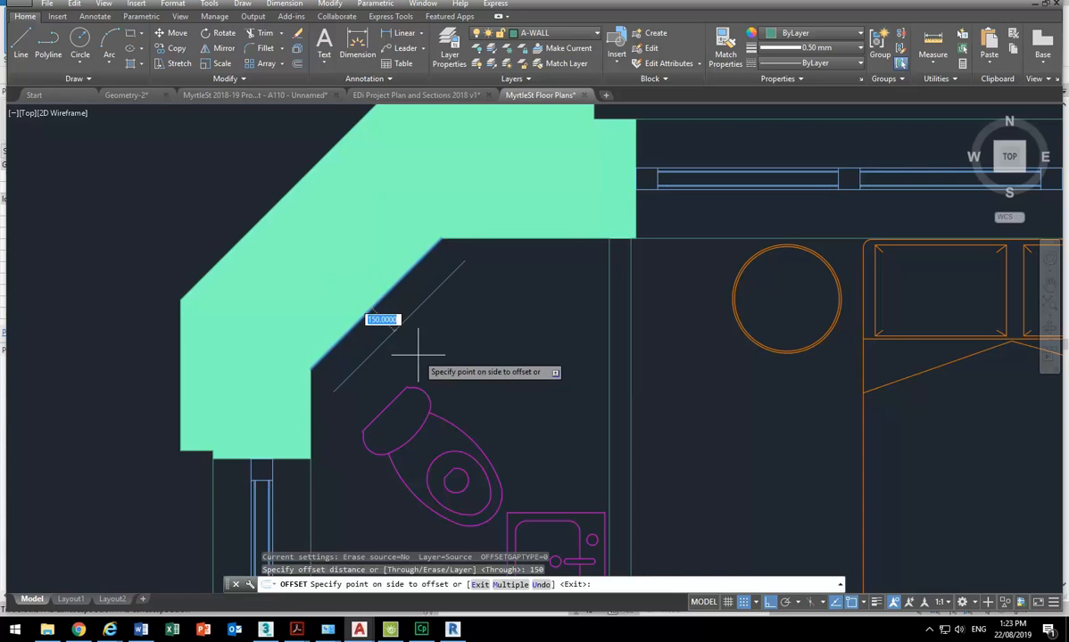
left_click(454, 357)
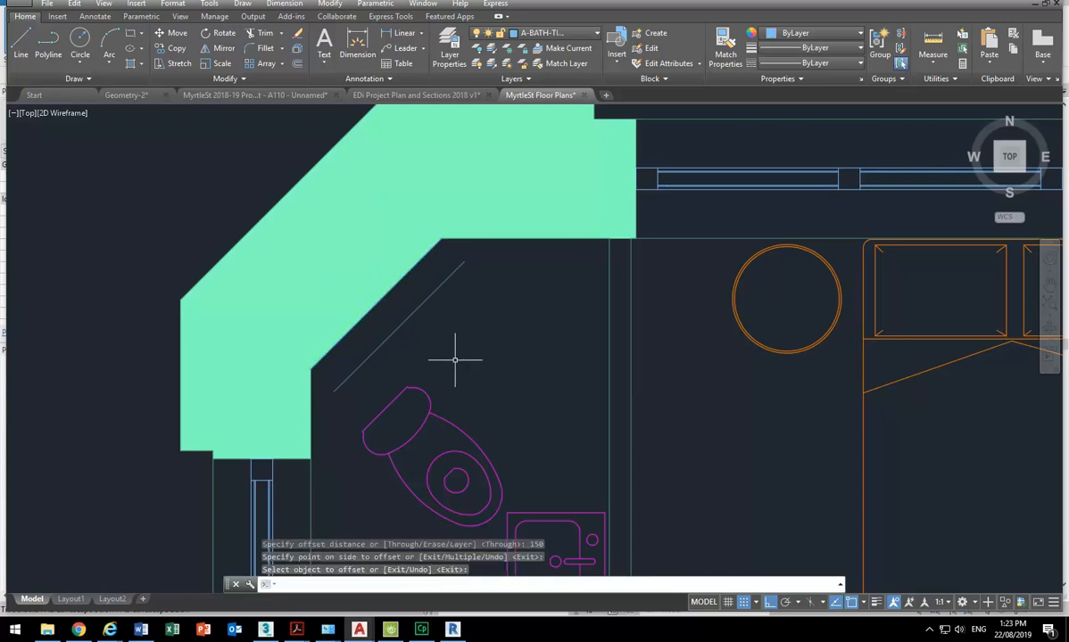
key("Return")
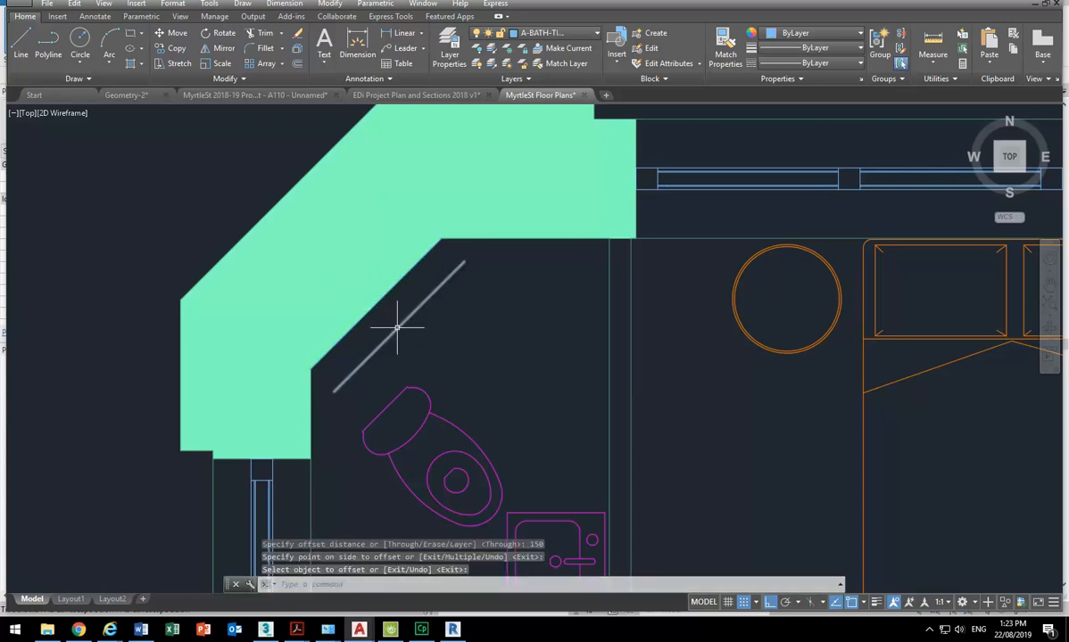
Step: Extend both ends of the offset diagonal line to meet the inner faces of the adjoining walls
left_click(342, 388)
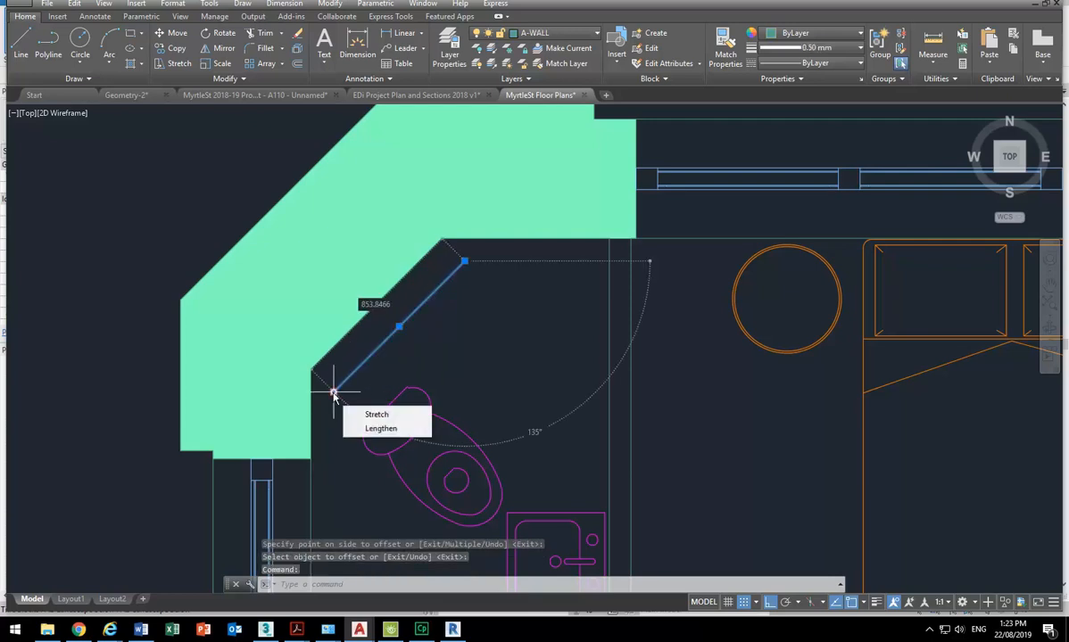
key("Escape")
key("Escape")
left_click(281, 34)
left_click(251, 76)
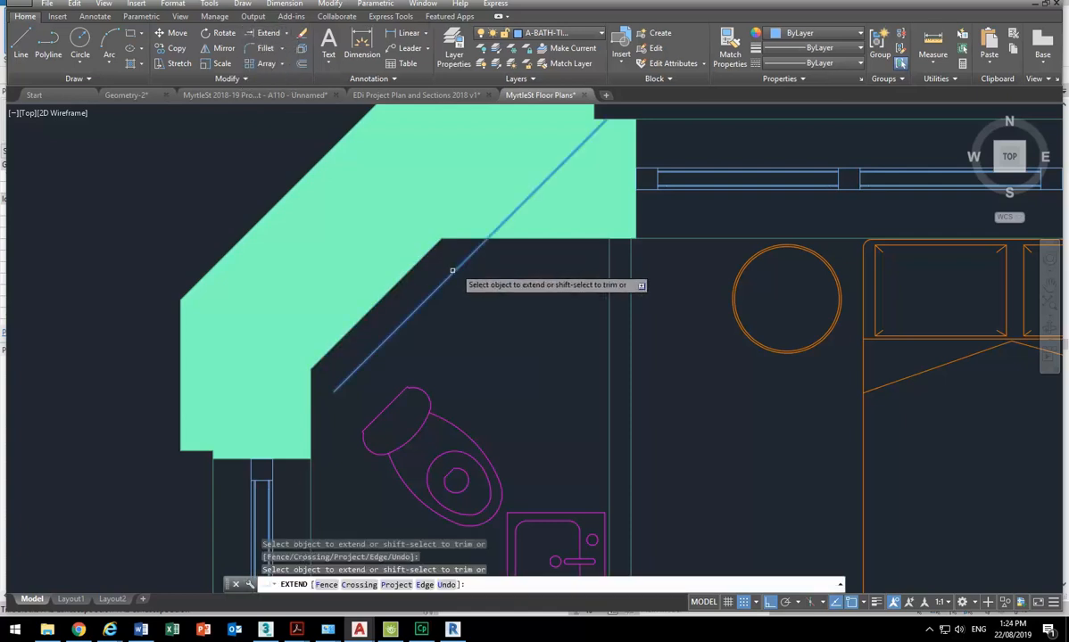
left_click(346, 378)
key("Escape")
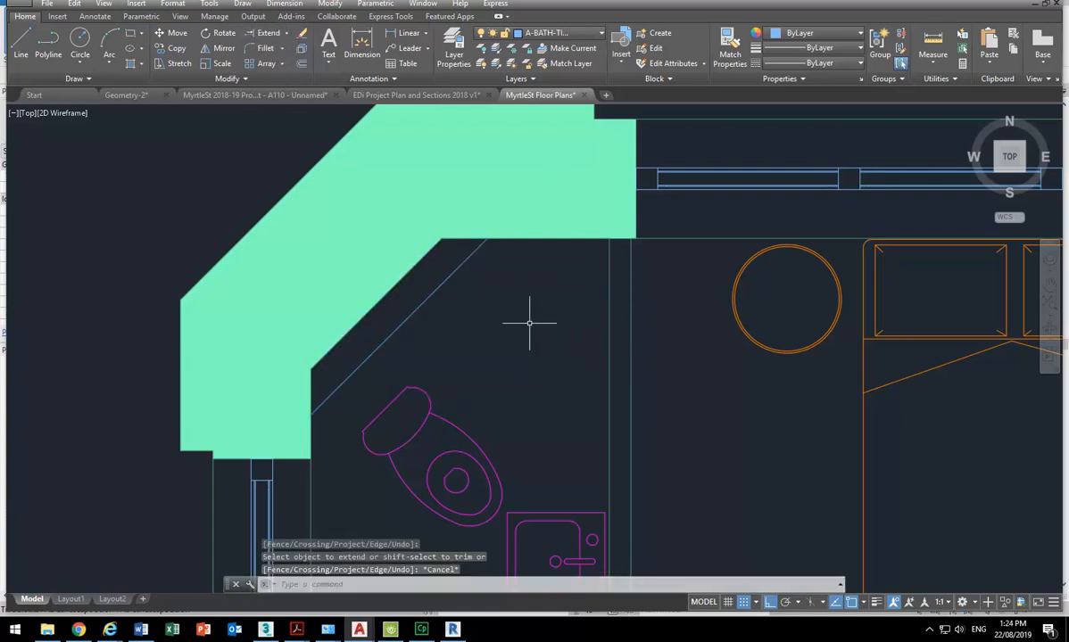
Step: Move the toilet straight up from the corner of its cistern so its back rests against the new diagonal line
scroll(529, 323, "down", 4)
middle_click_drag(529, 323, 503, 314)
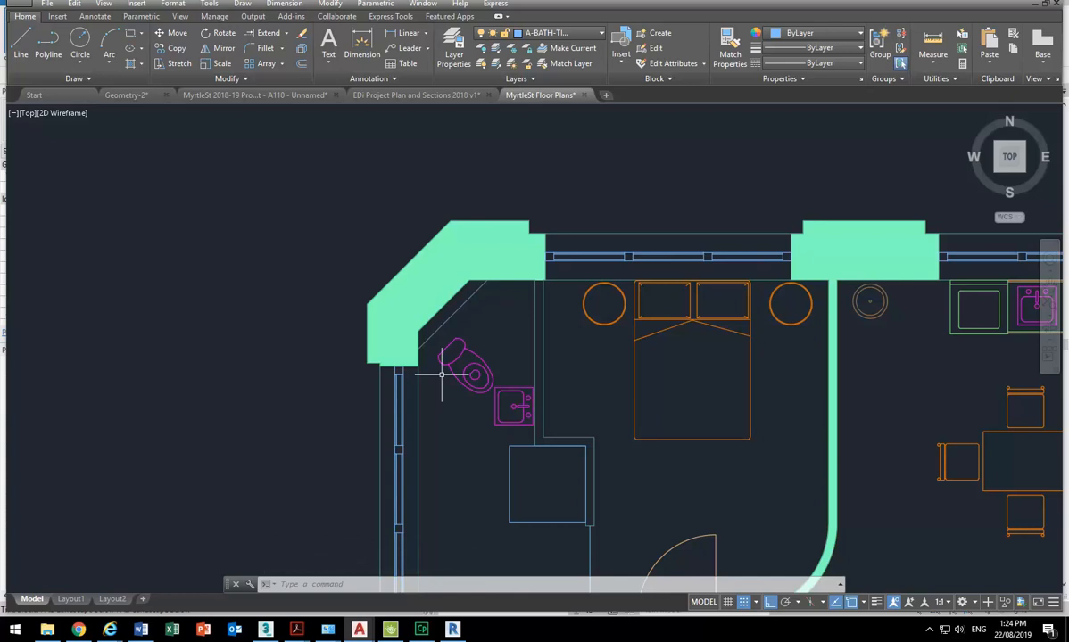
scroll(446, 357, "up", 2)
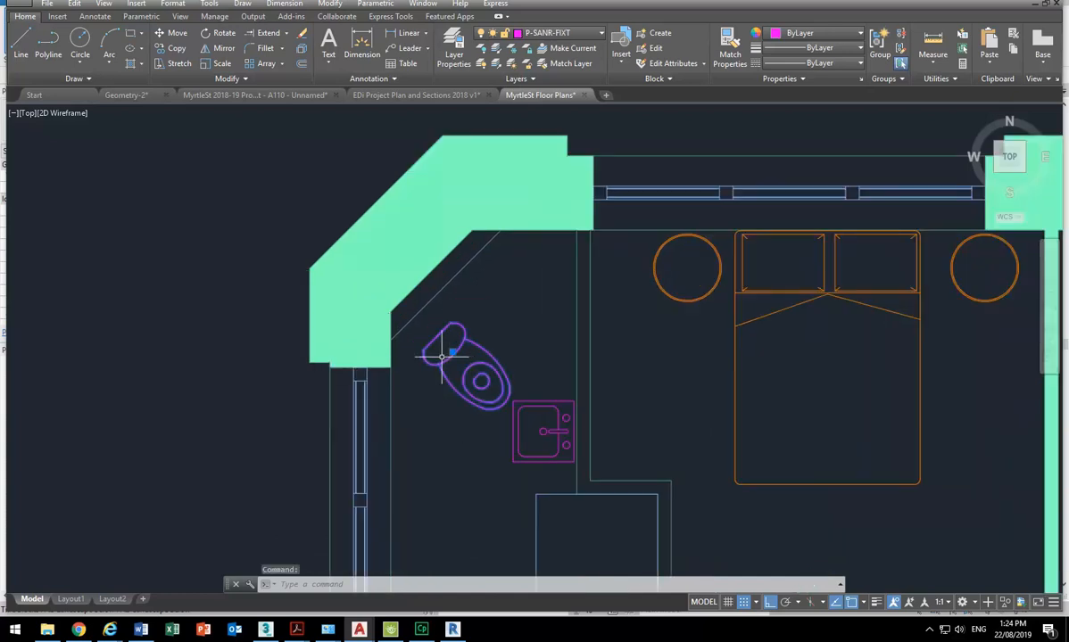
scroll(446, 357, "up", 2)
left_click(436, 328)
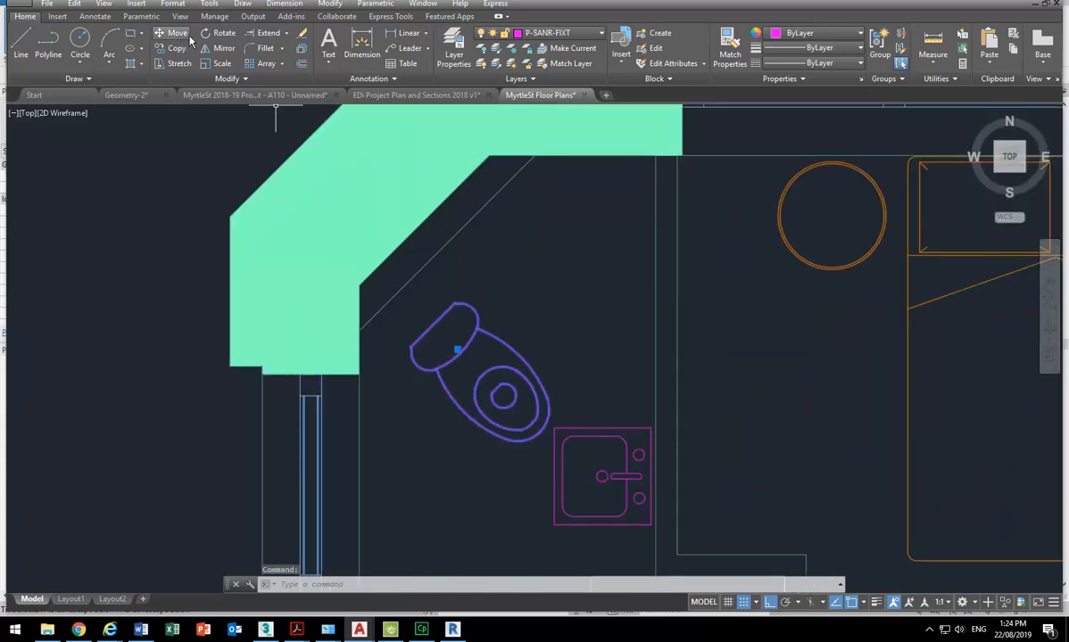
left_click(183, 34)
left_click(455, 303)
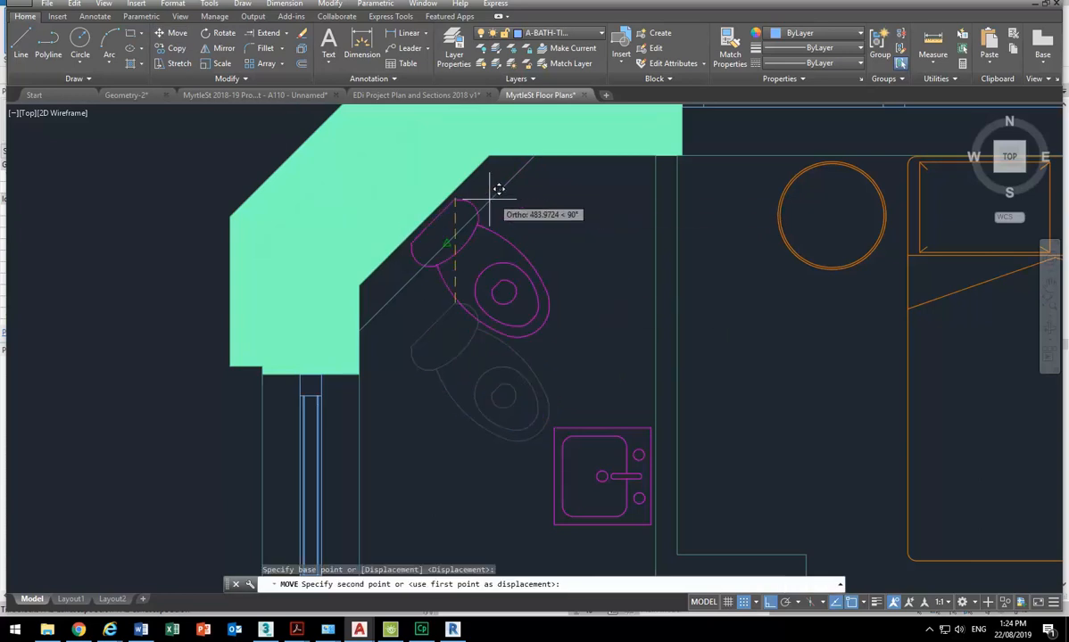
left_click(473, 230)
scroll(432, 339, "down", 2)
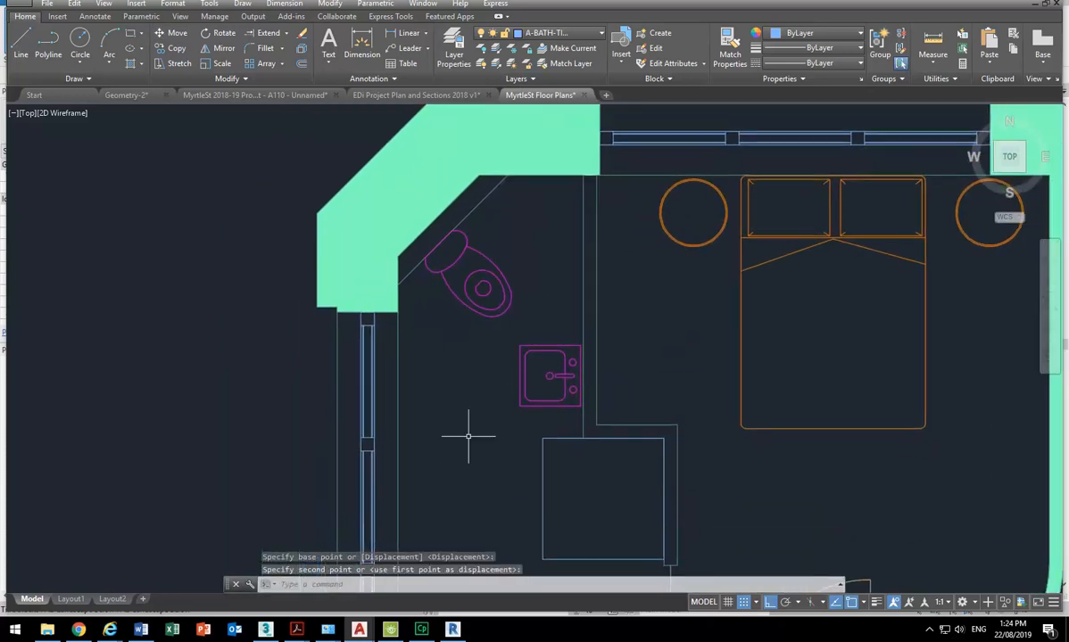
scroll(467, 436, "down", 3)
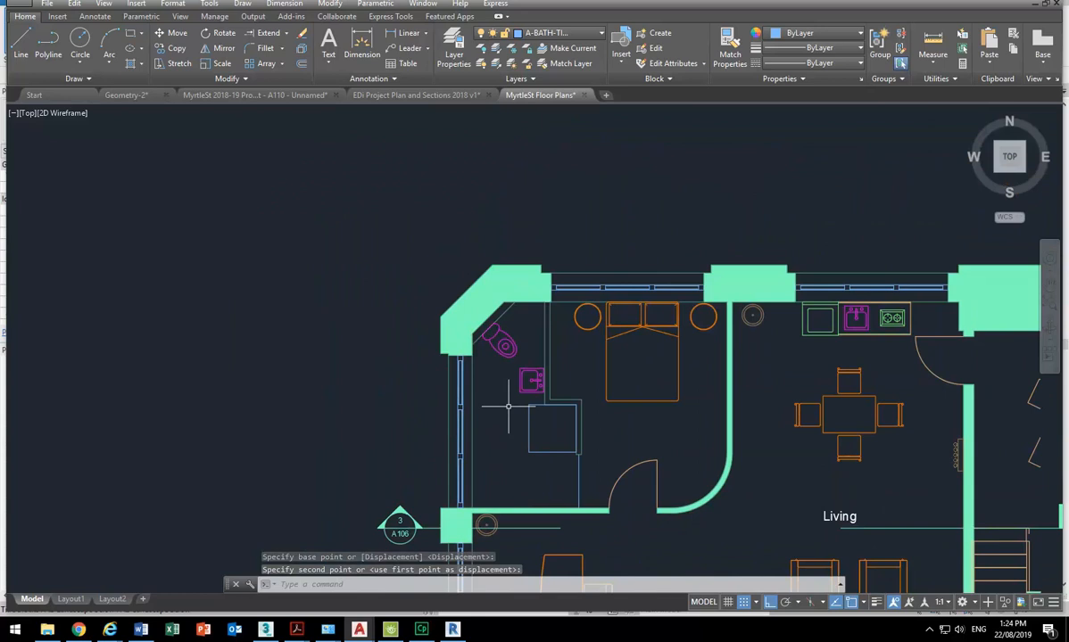
mouse_move(491, 336)
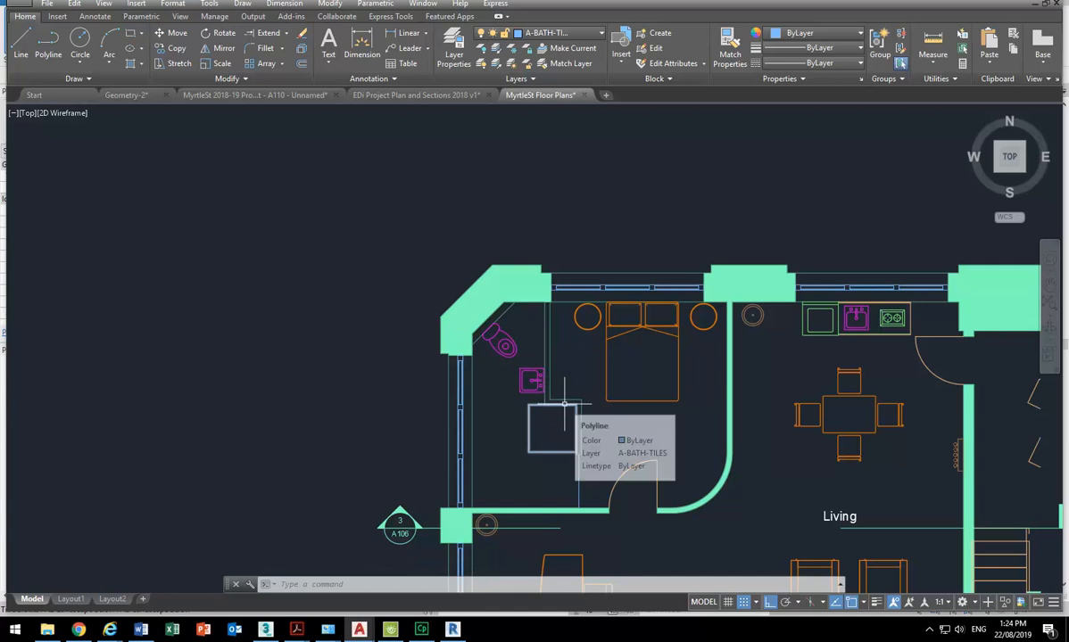
scroll(567, 406, "up", 4)
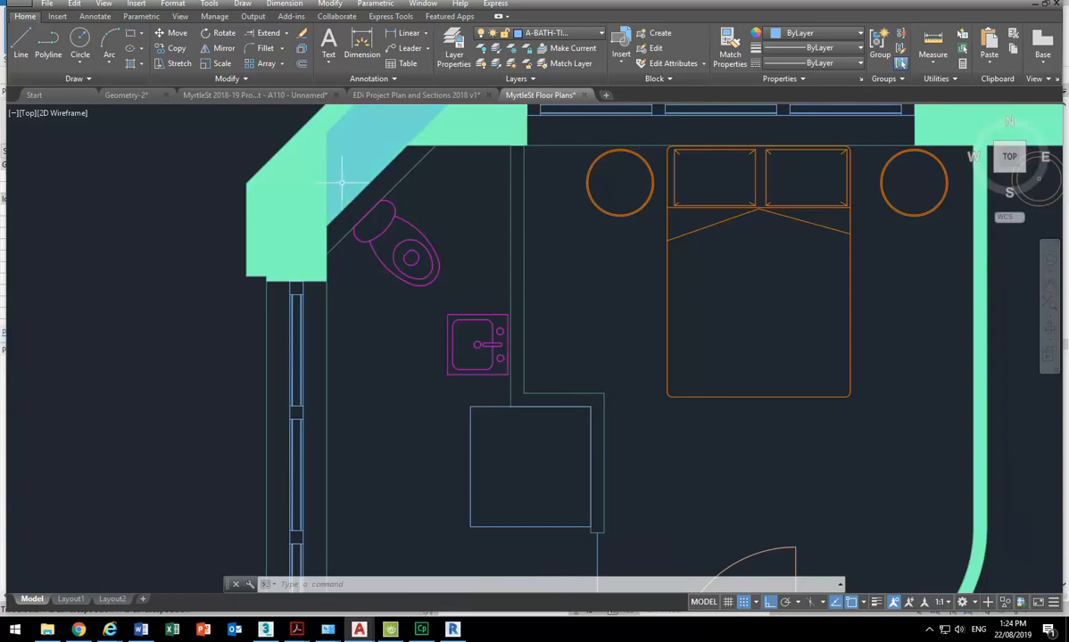
Step: Offset the diagonal line behind the toilet 10 mm towards the outer corner wall
mouse_move(342, 183)
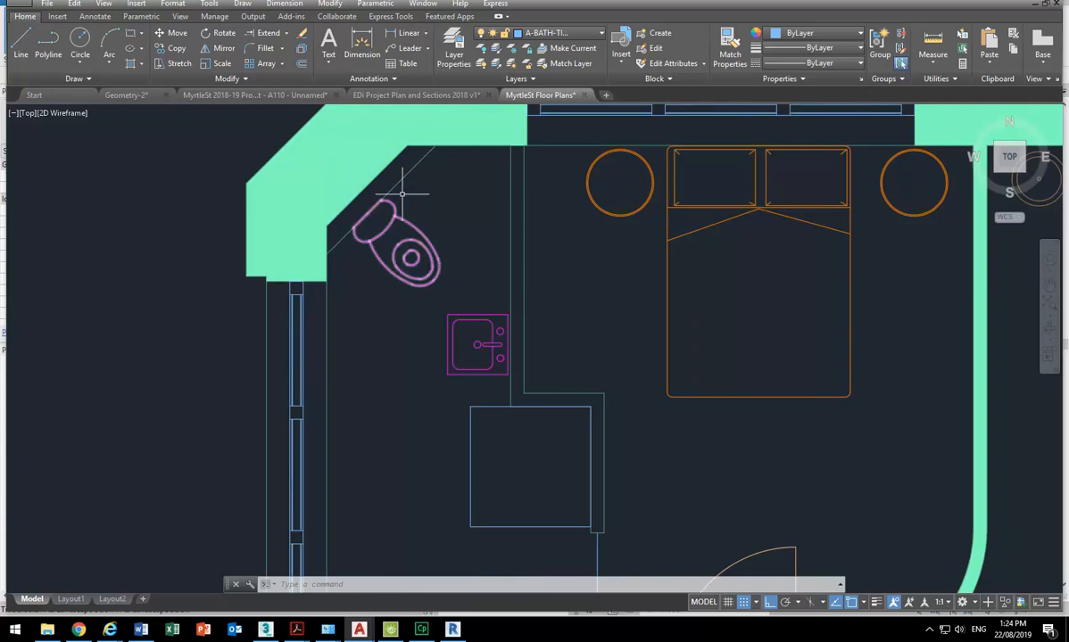
scroll(386, 188, "up", 5)
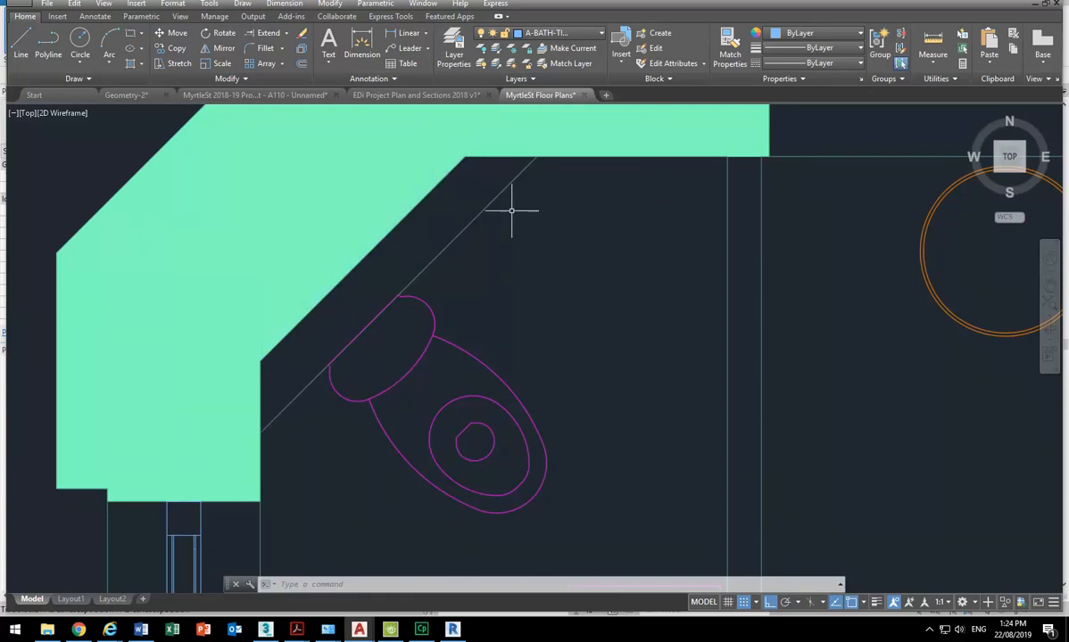
mouse_move(487, 207)
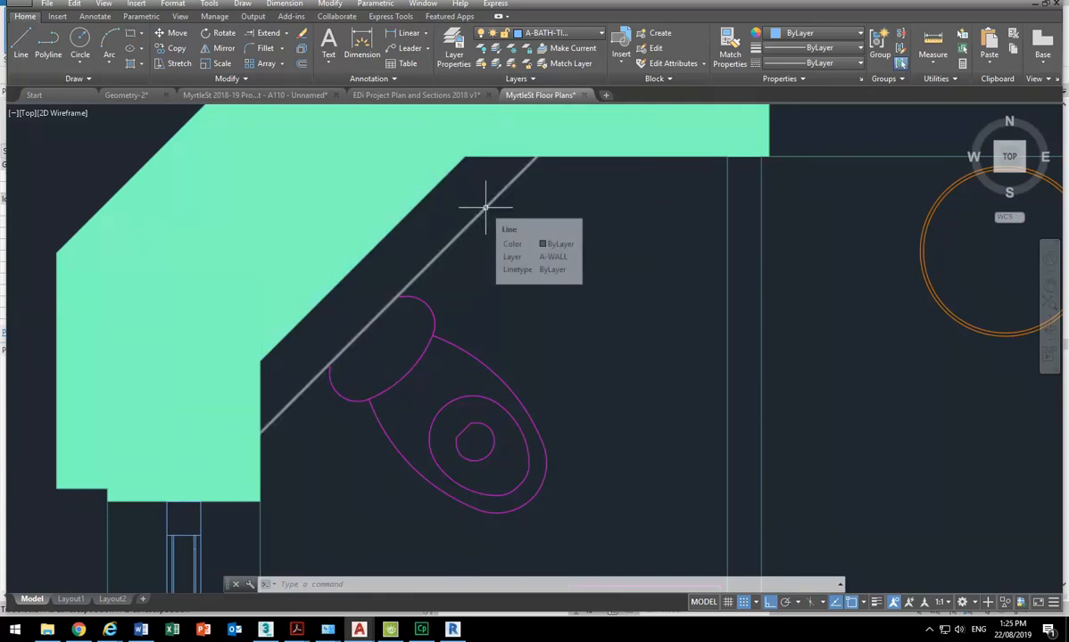
left_click(303, 64)
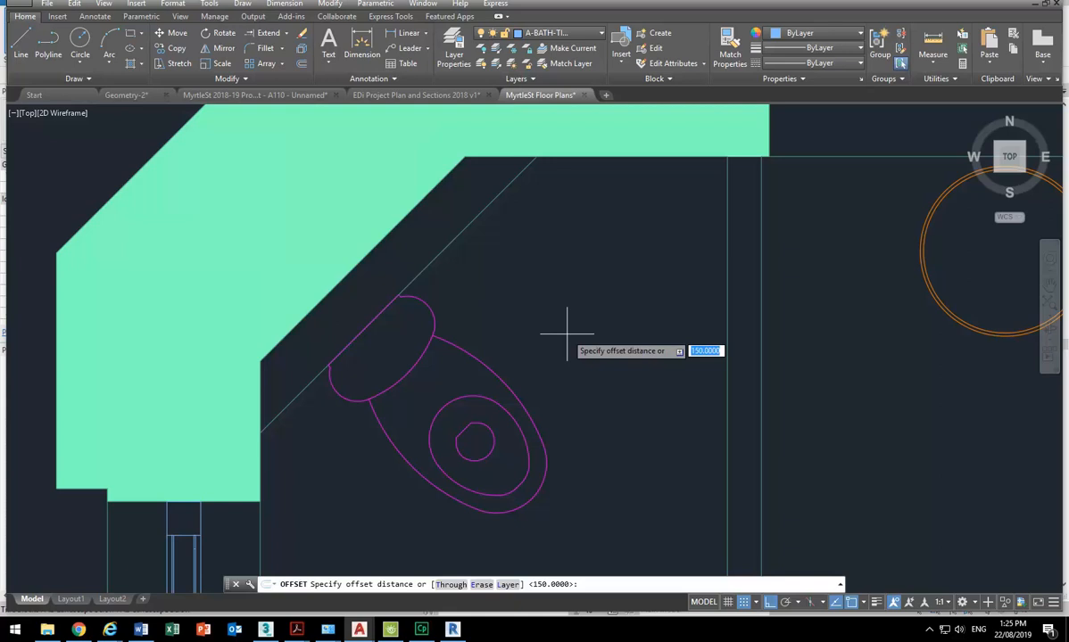
type("10")
key("Return")
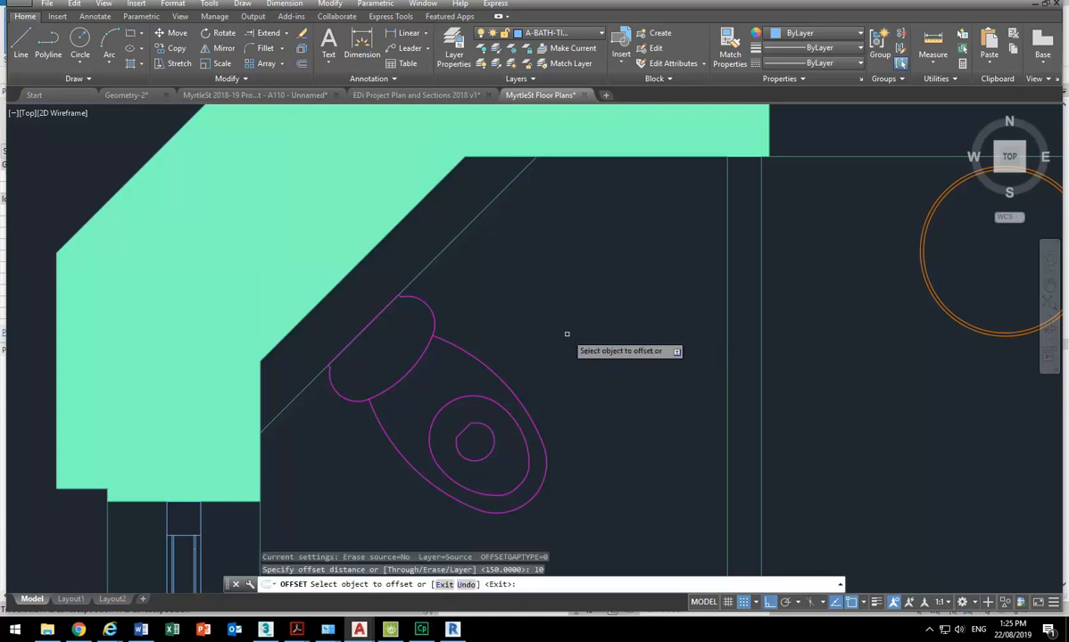
left_click(442, 249)
left_click(437, 232)
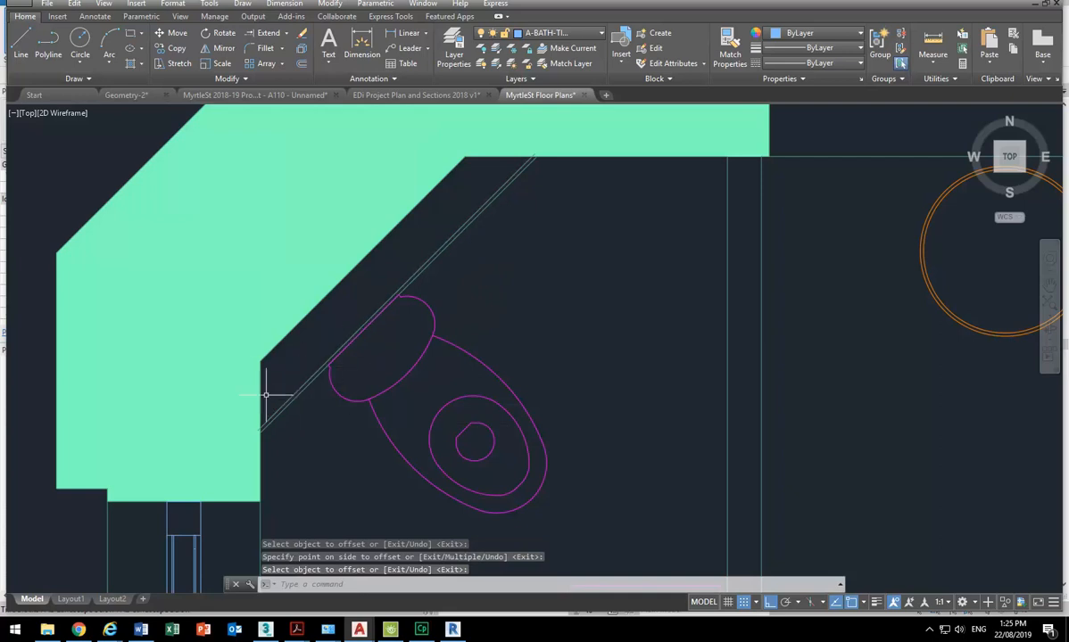
Step: Draw a line from the lower inner corner of the diagonal outer wall, perpendicular to the newly offset lining line
left_click(23, 44)
scroll(268, 394, "up", 2)
left_click(253, 340)
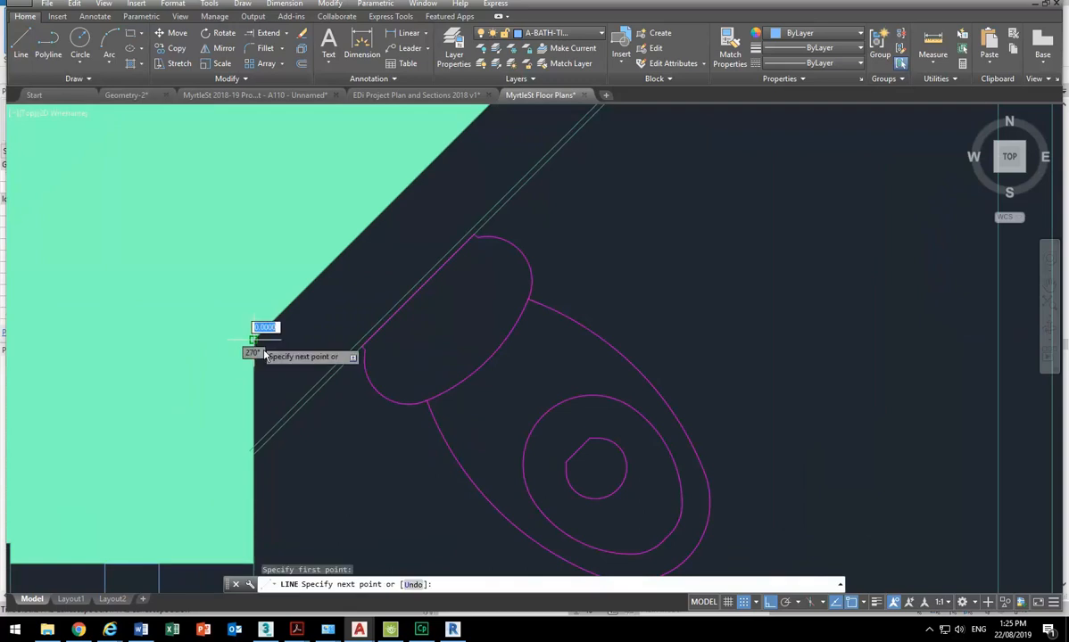
type("per")
key("Return")
left_click(295, 406)
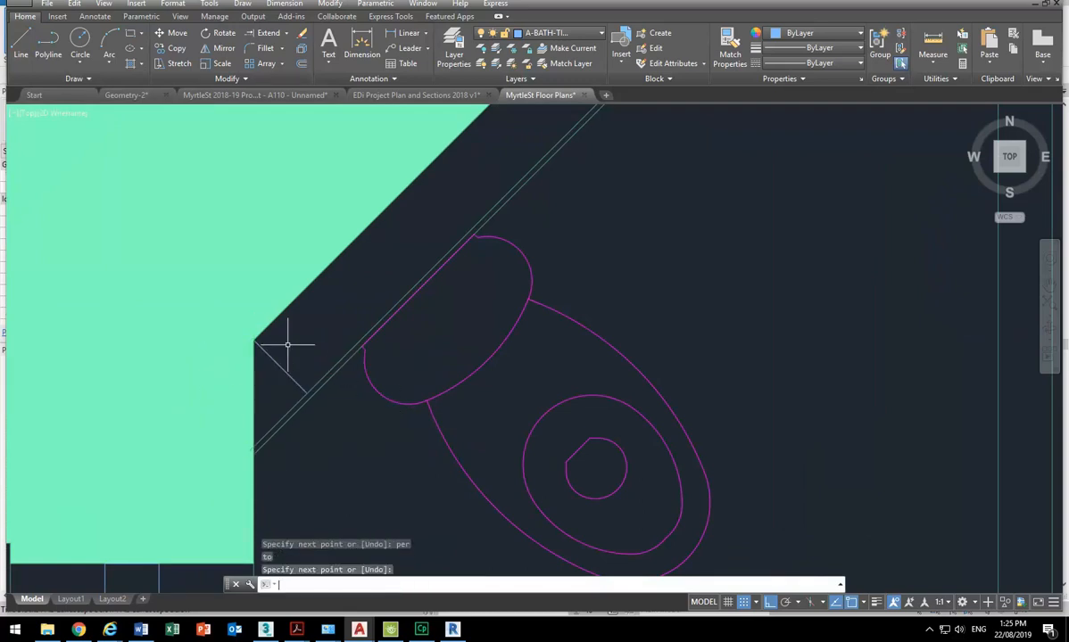
key("Return")
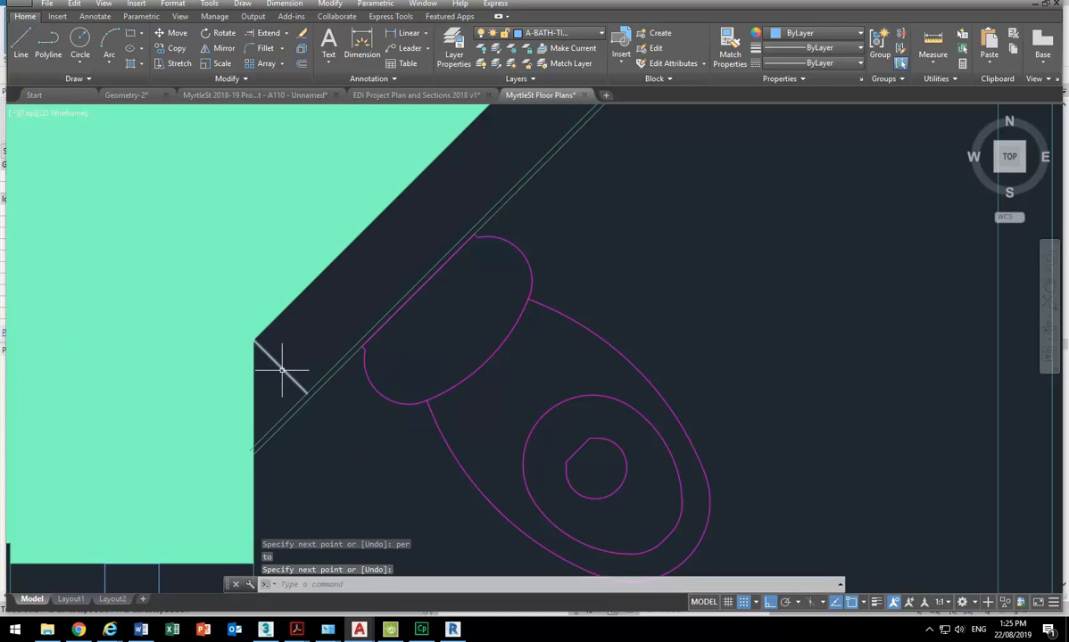
Step: Offset the short perpendicular line 50 mm along the diagonal wall towards the toilet
left_click(304, 65)
type("50")
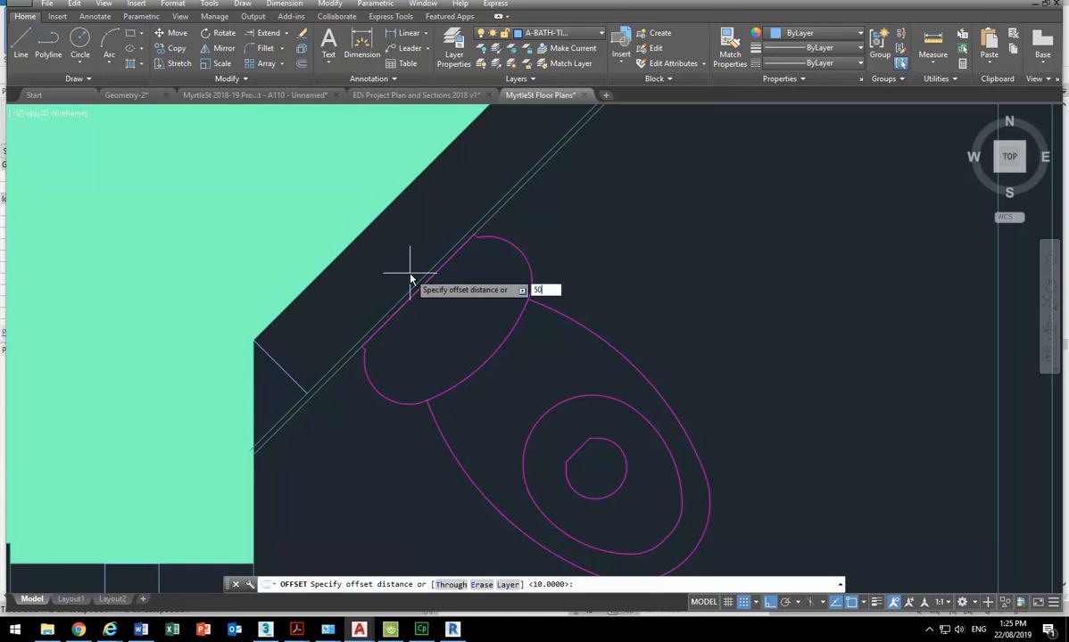
key("Return")
left_click(278, 365)
left_click(336, 312)
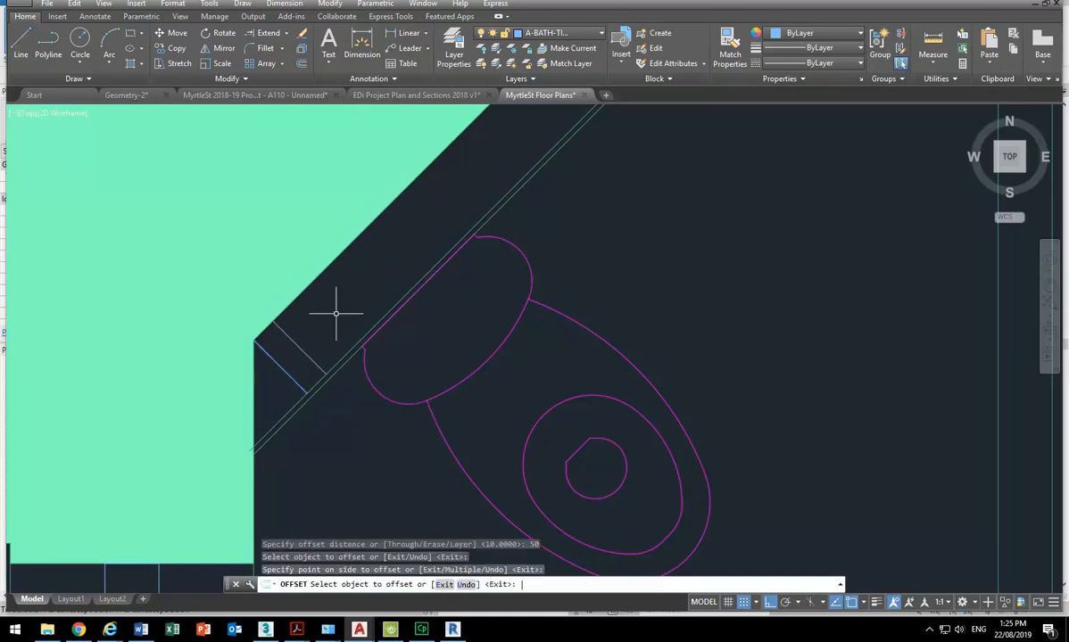
key("Return")
Step: Offset the cavity-side lining line 100 mm towards the outer wall to form the back of the stud
key("Return")
type("100")
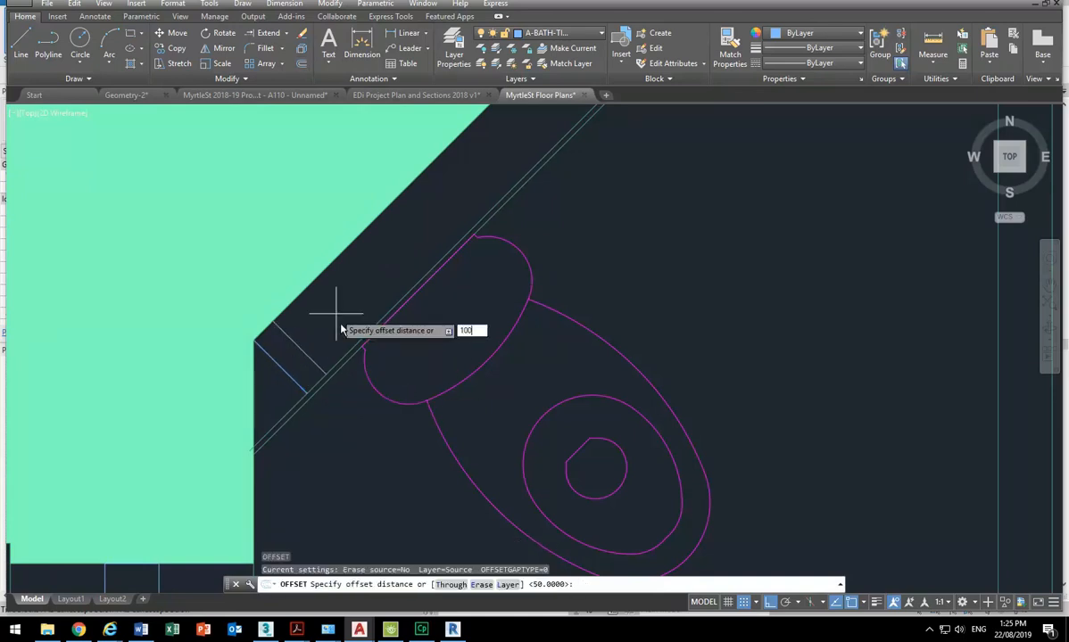
key("Return")
left_click(343, 357)
left_click(329, 334)
key("Escape")
Step: Fillet the 100 mm offset line with both short perpendicular lines to square off the stud's back corners
type("f")
key("Return")
left_click(273, 348)
left_click(279, 347)
key("Return")
left_click(279, 346)
left_click(300, 349)
Step: Draw two crossing diagonal lines between opposite corners of the stud rectangle
type("l")
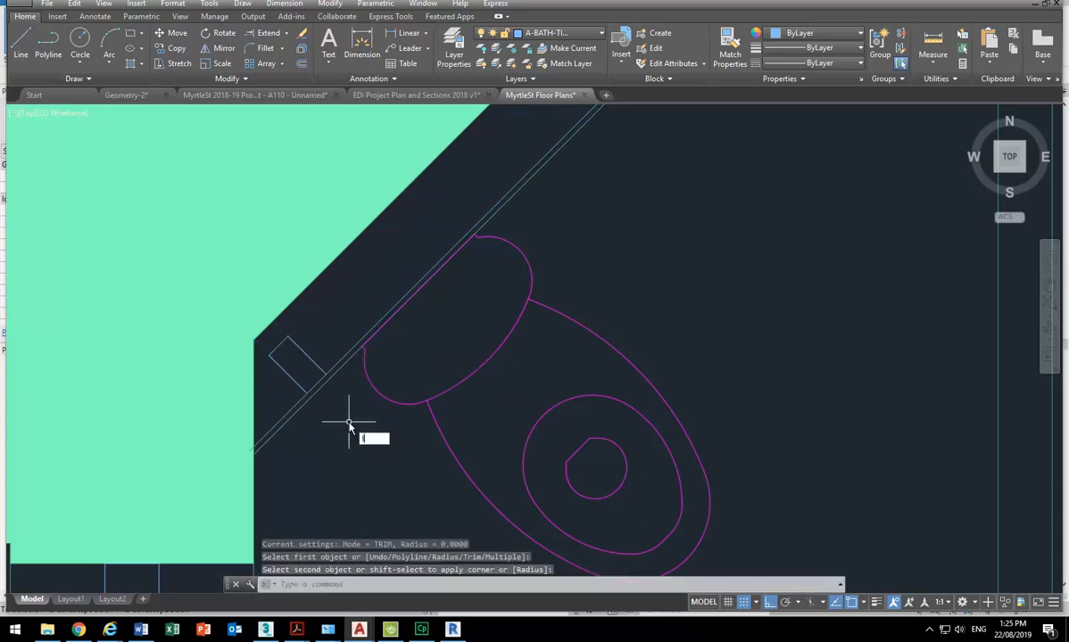
key("Return")
left_click(287, 339)
key("Return")
key("Return")
left_click(269, 355)
left_click(327, 374)
key("Return")
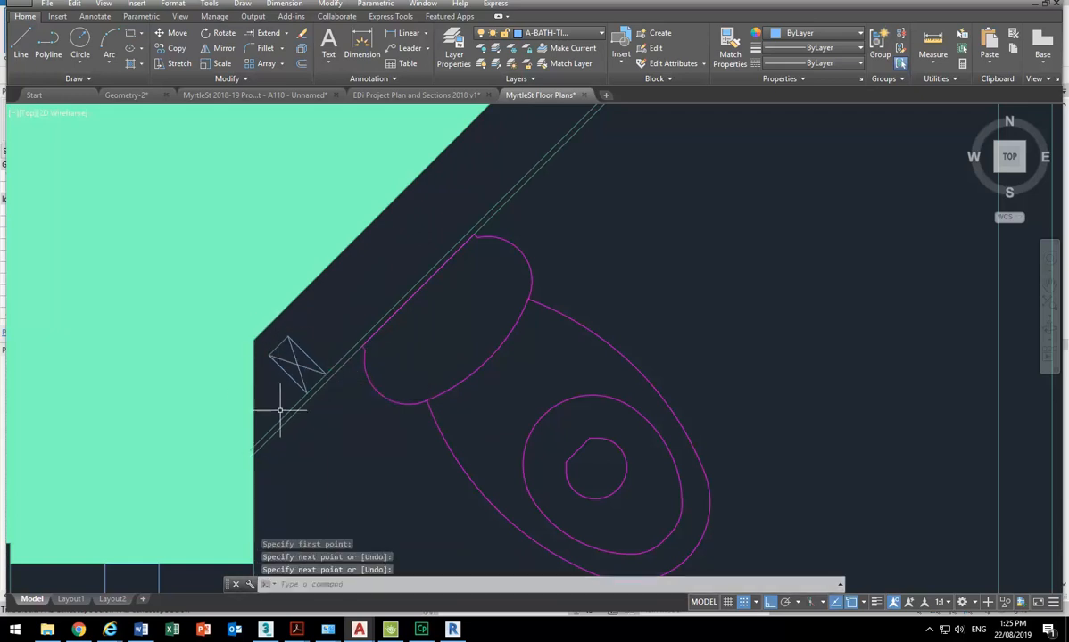
Step: Copy the crossed stud from its lower corner to the nearest point on the lining line just beyond the toilet cistern, with ortho off
scroll(281, 413, "up", 2)
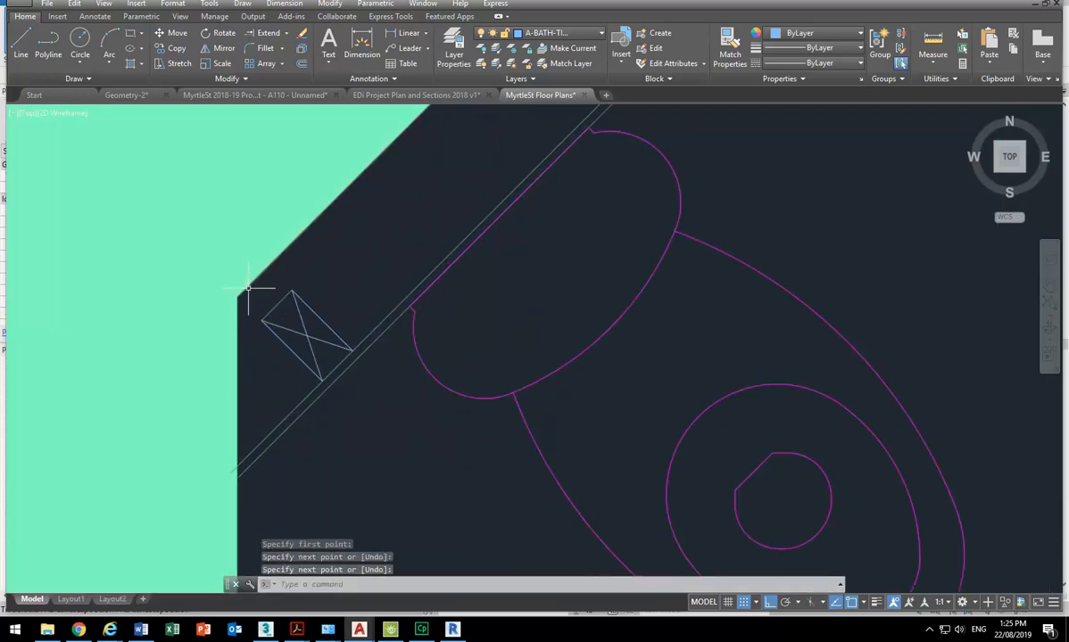
key("Escape")
key("Escape")
left_click(252, 289)
left_click(376, 393)
scroll(351, 468, "down", 2)
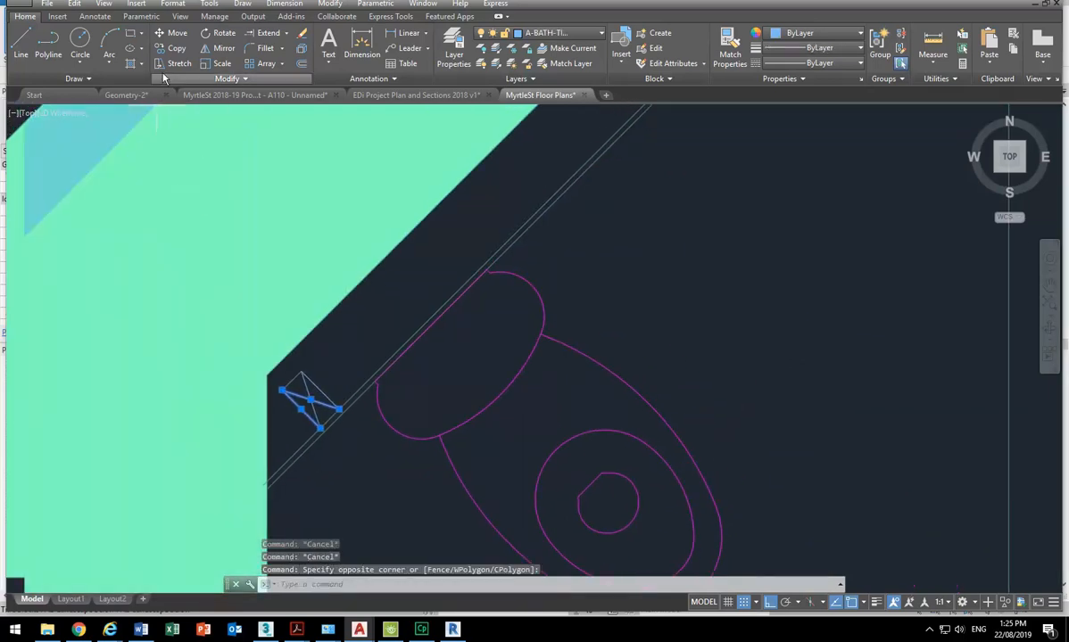
left_click(322, 380)
left_click(292, 411)
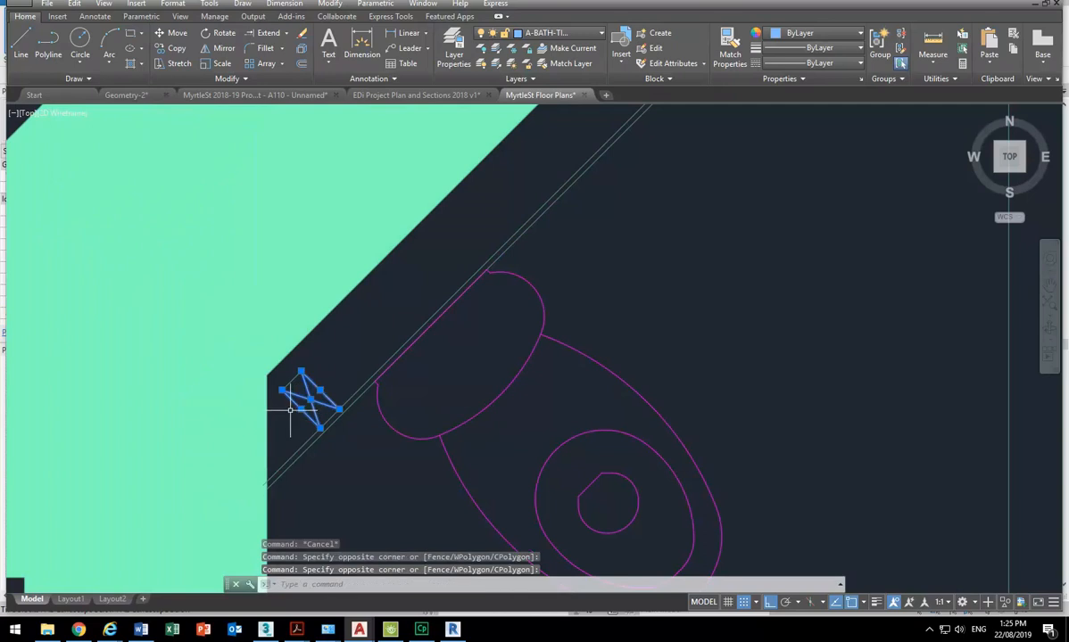
left_click(293, 373)
left_click(169, 47)
left_click(311, 401)
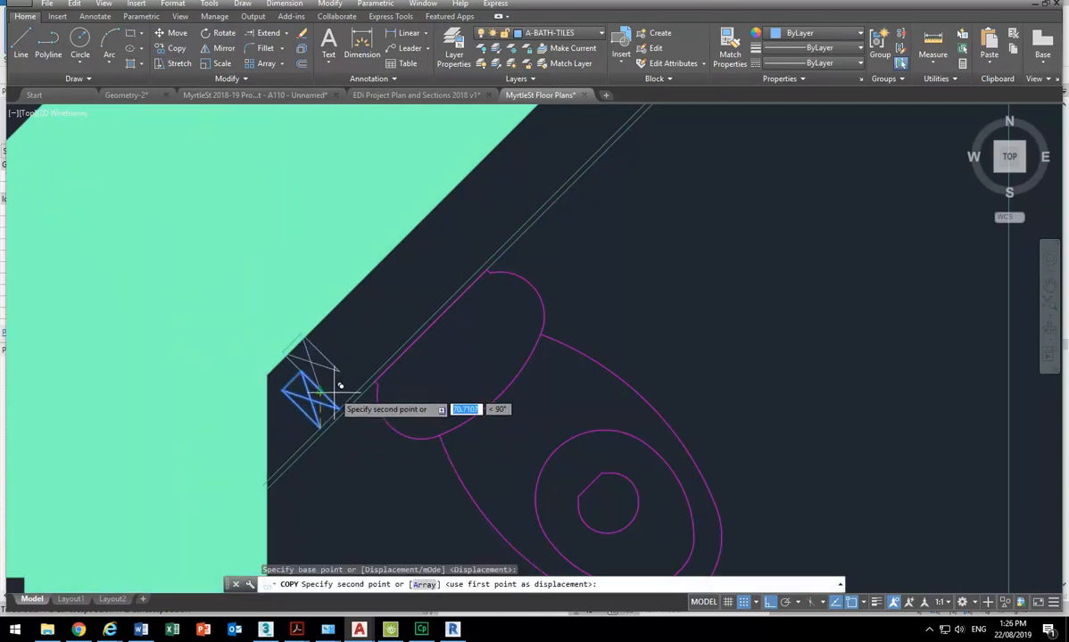
scroll(333, 393, "down", 2)
middle_click_drag(335, 349, 277, 420)
type("nea")
key("Return")
key("F8")
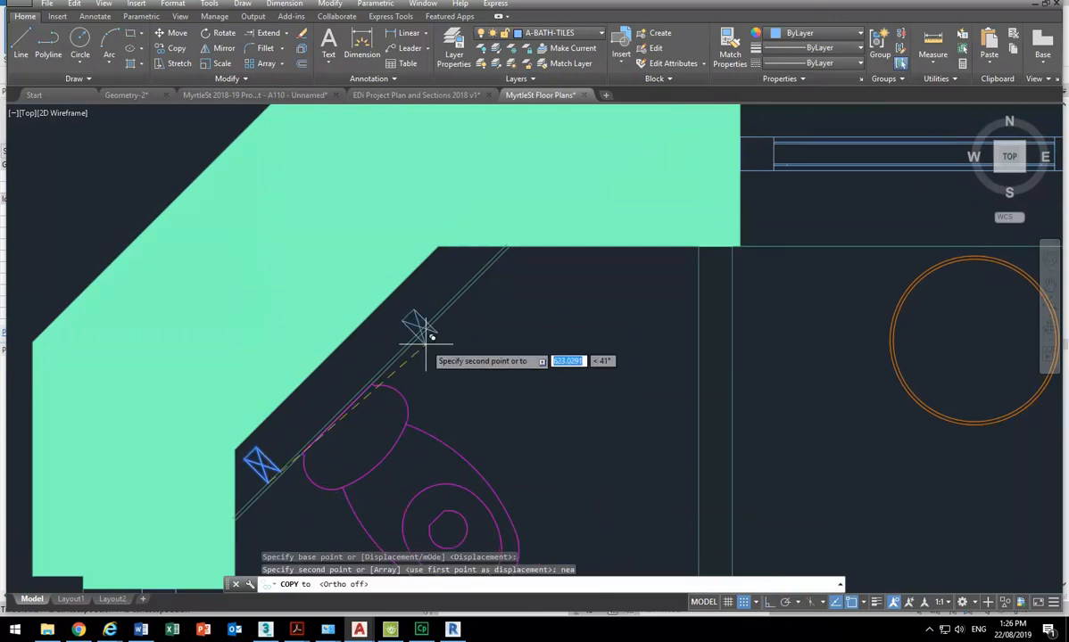
left_click(384, 344)
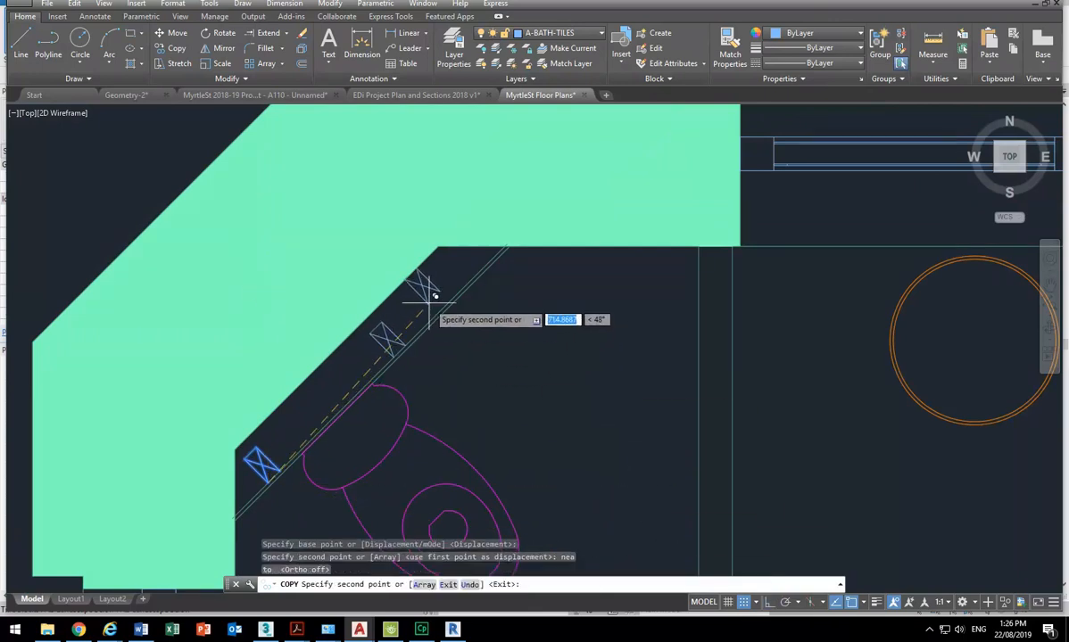
Step: Place a second copy of the stud on the lining line near the upper end of the diagonal wall
type("nea")
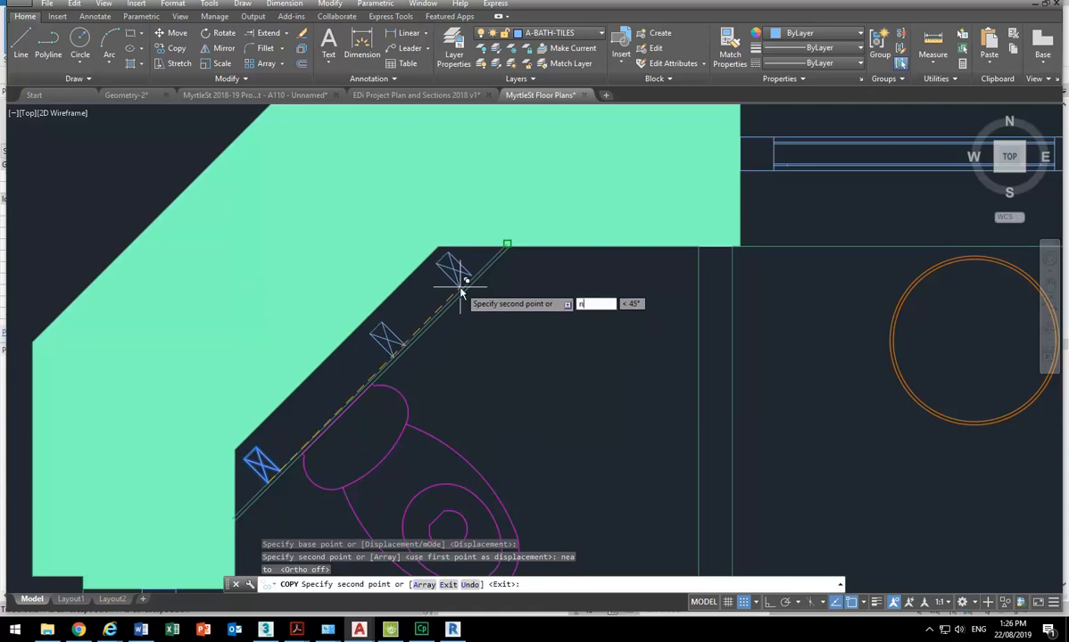
key("Return")
left_click(459, 281)
key("Return")
scroll(528, 348, "down", 4)
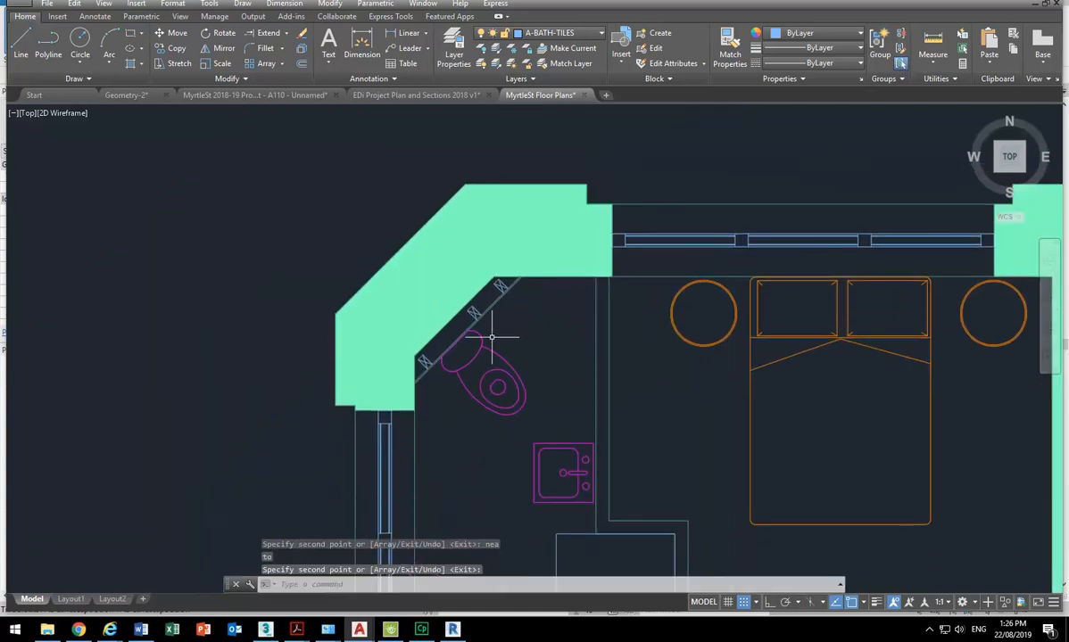
scroll(501, 334, "up", 3)
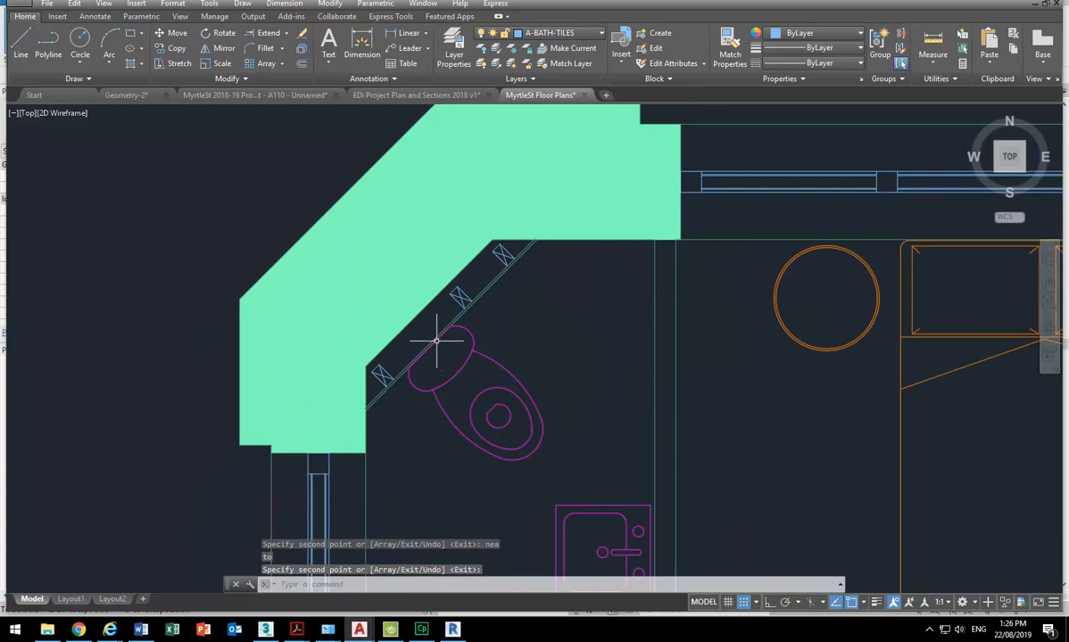
scroll(429, 353, "down", 2)
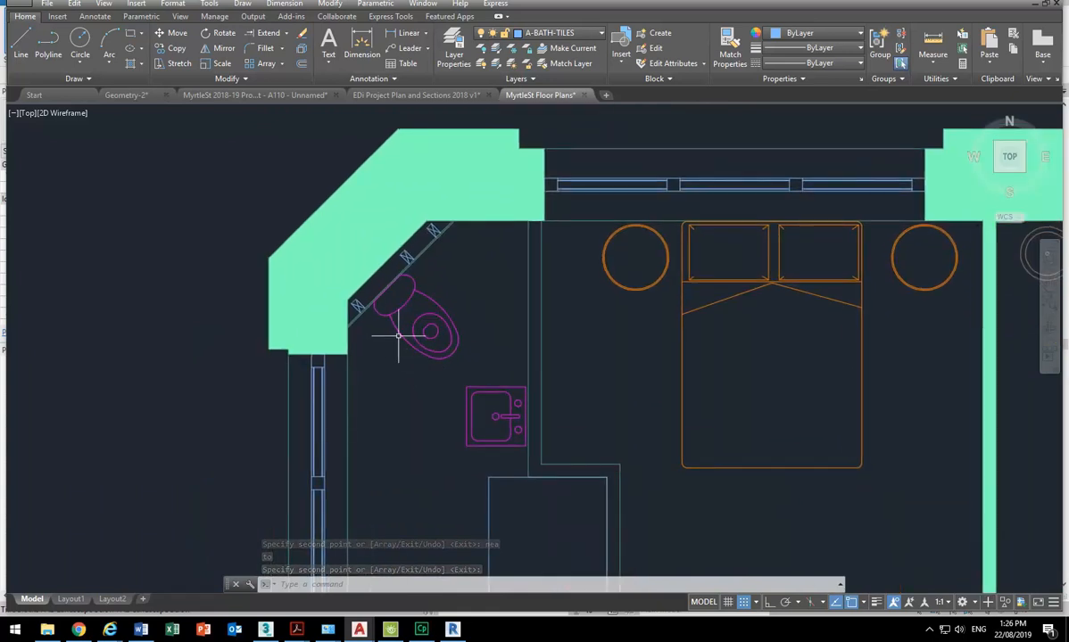
Step: Try a circle of 70 mm radius in the wall cavity behind the toilet cistern, and erase it
scroll(379, 278, "up", 3)
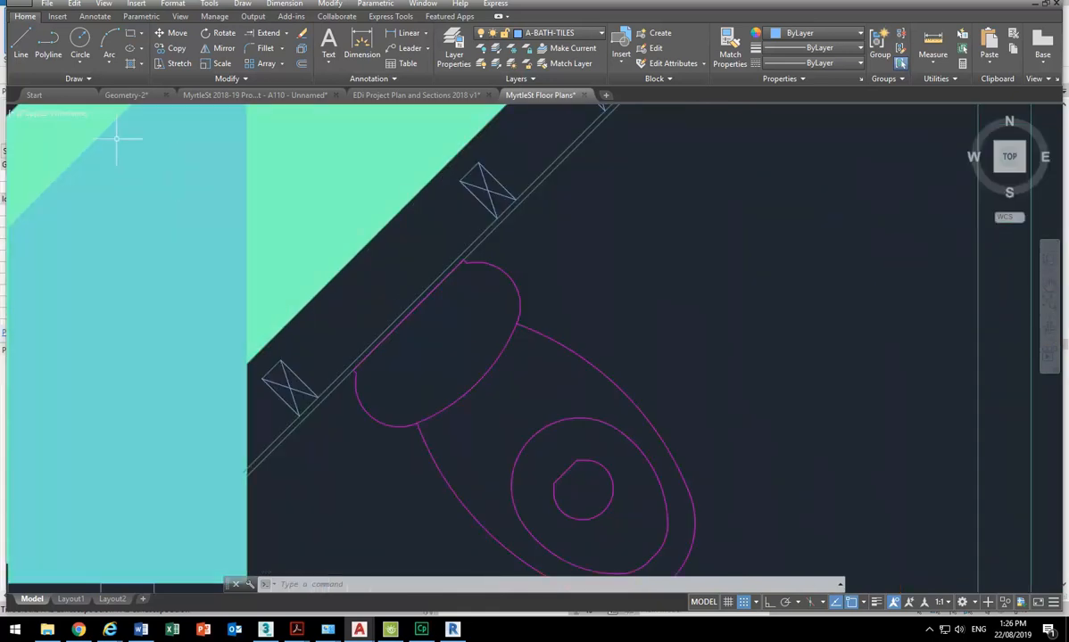
left_click(80, 38)
scroll(254, 178, "up", 2)
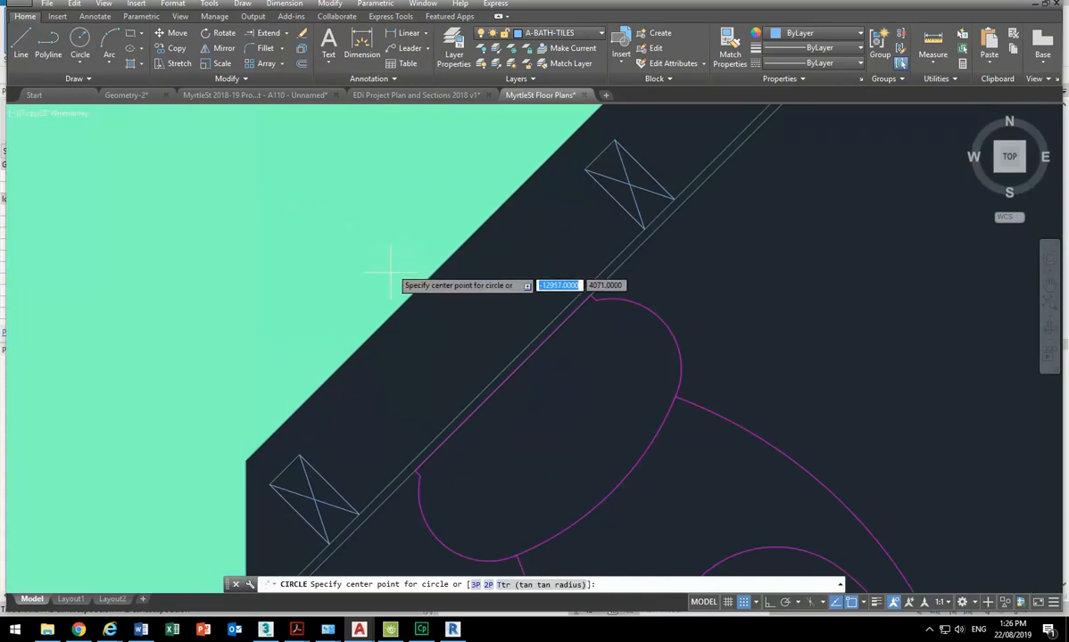
left_click(471, 335)
type("7")
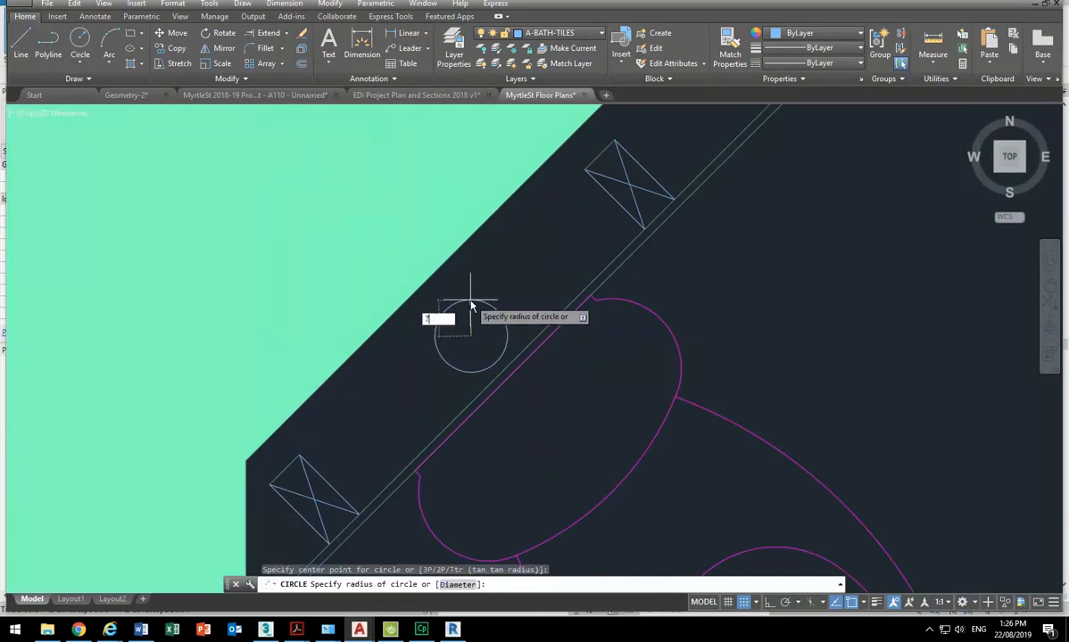
type("0")
key("Return")
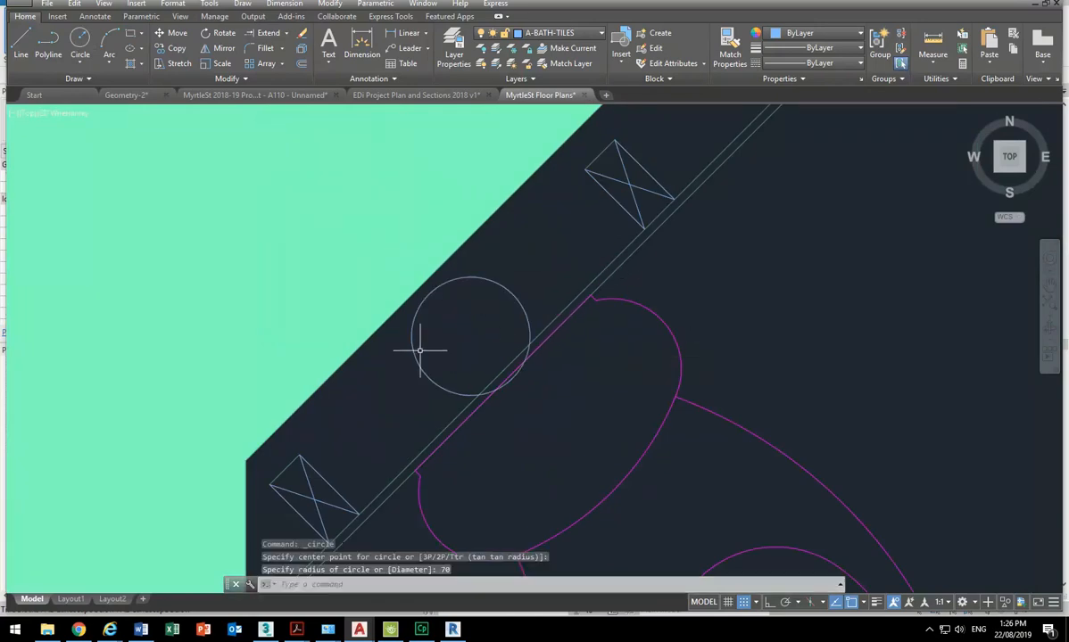
left_click(417, 361)
key("Delete")
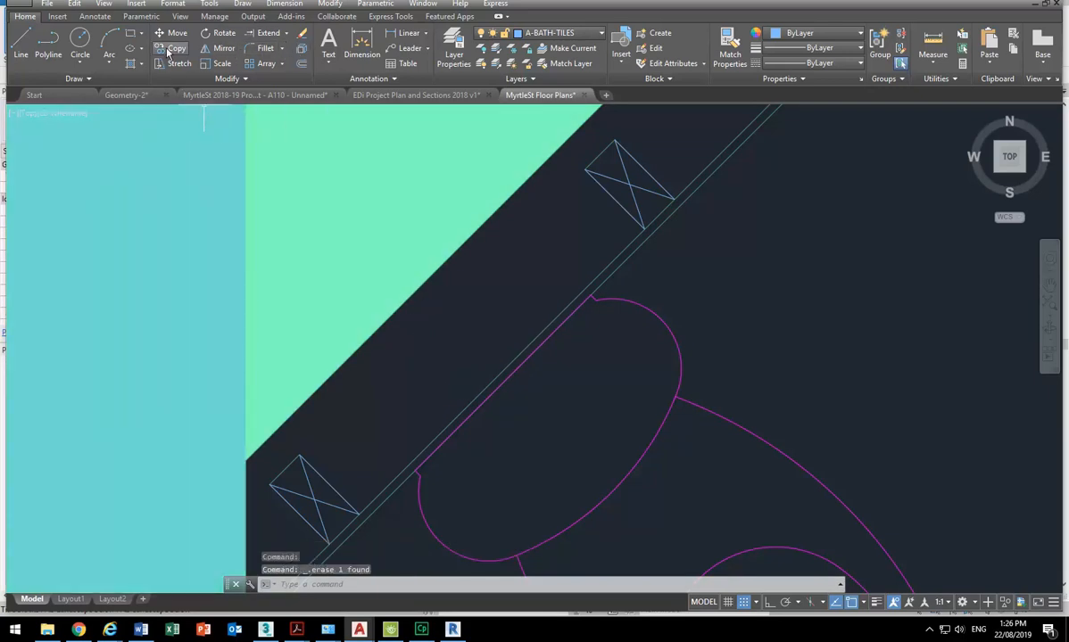
Step: Draw a circle of 60 mm radius in the wall cavity behind the cistern, between the first two studs
left_click(79, 37)
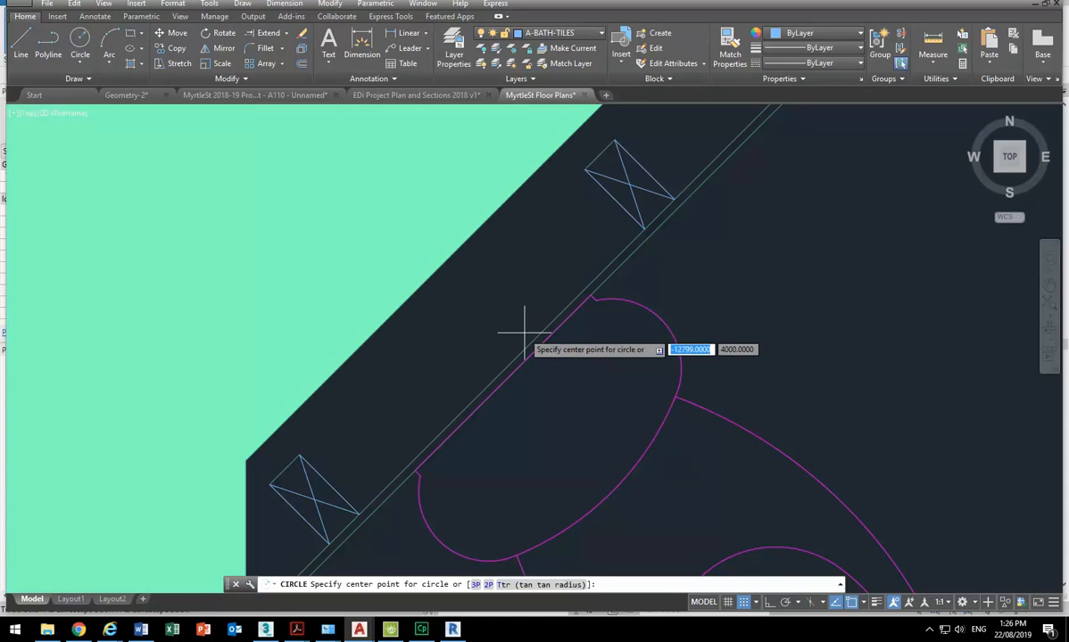
left_click(447, 338)
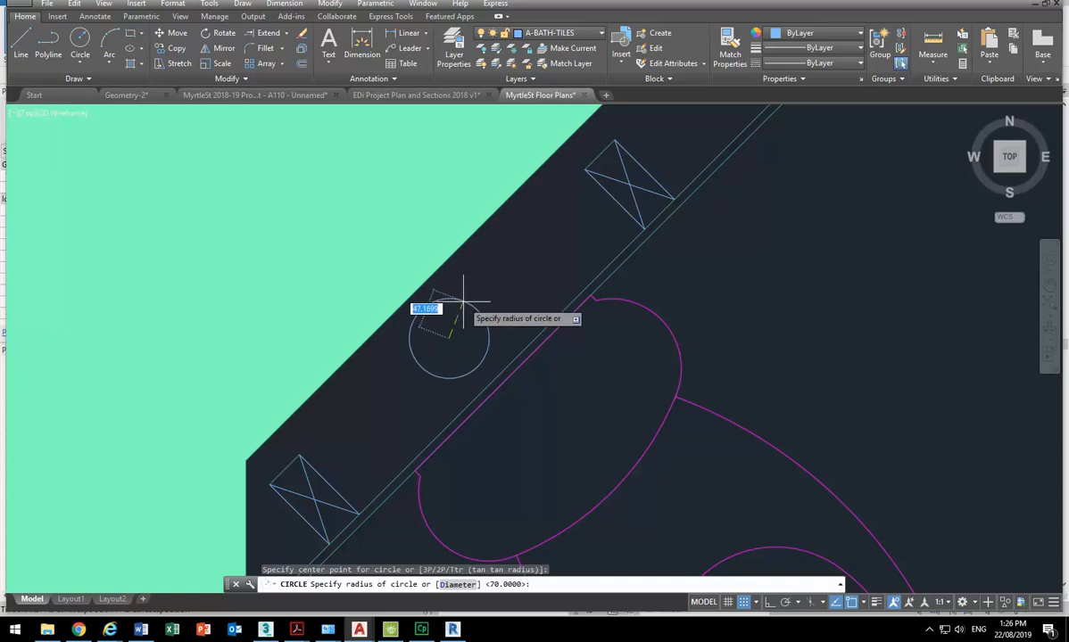
type("0")
key("Return")
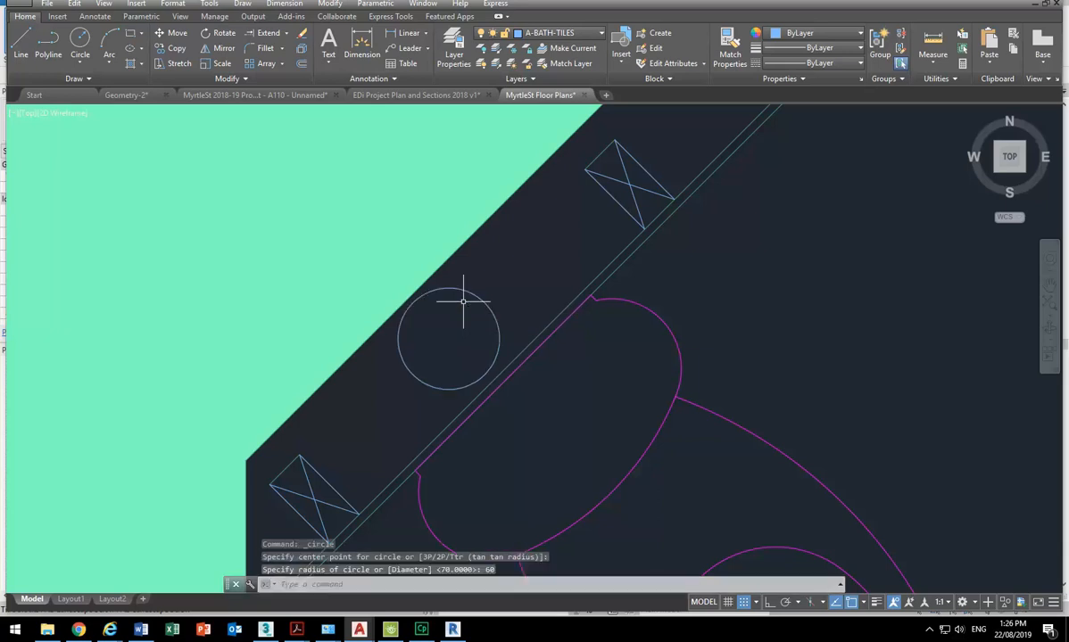
scroll(463, 301, "down", 4)
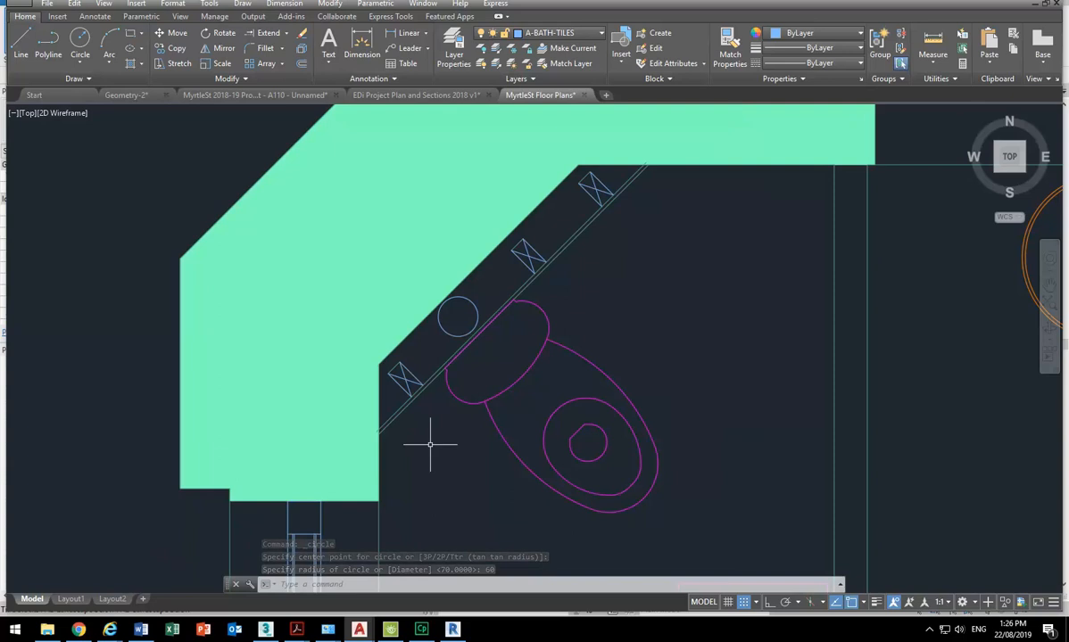
scroll(429, 443, "down", 4)
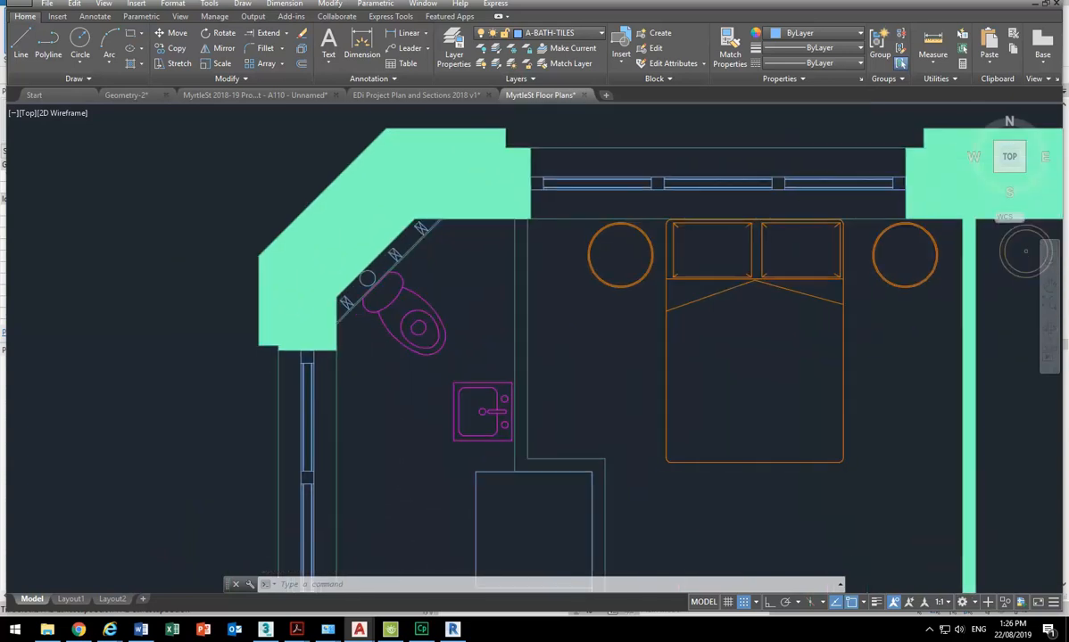
scroll(367, 330, "down", 5)
scroll(373, 328, "down", 3)
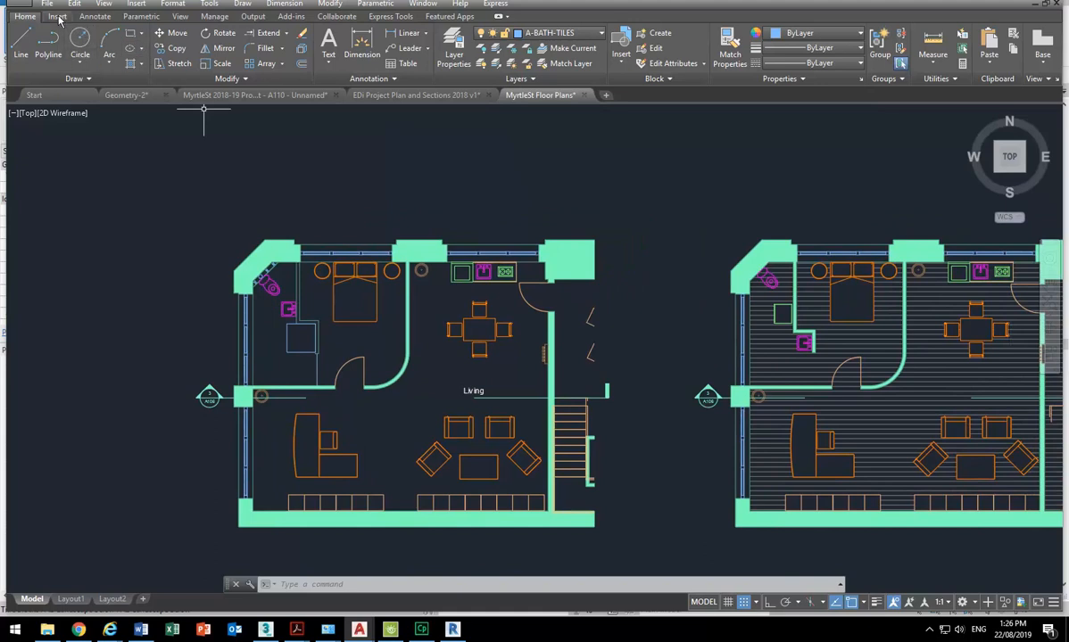
Step: Start inserting a block from file and browse to EDU_DC_InteriorDesign, AutoCAD Library on the StudentResources drive
left_click(616, 43)
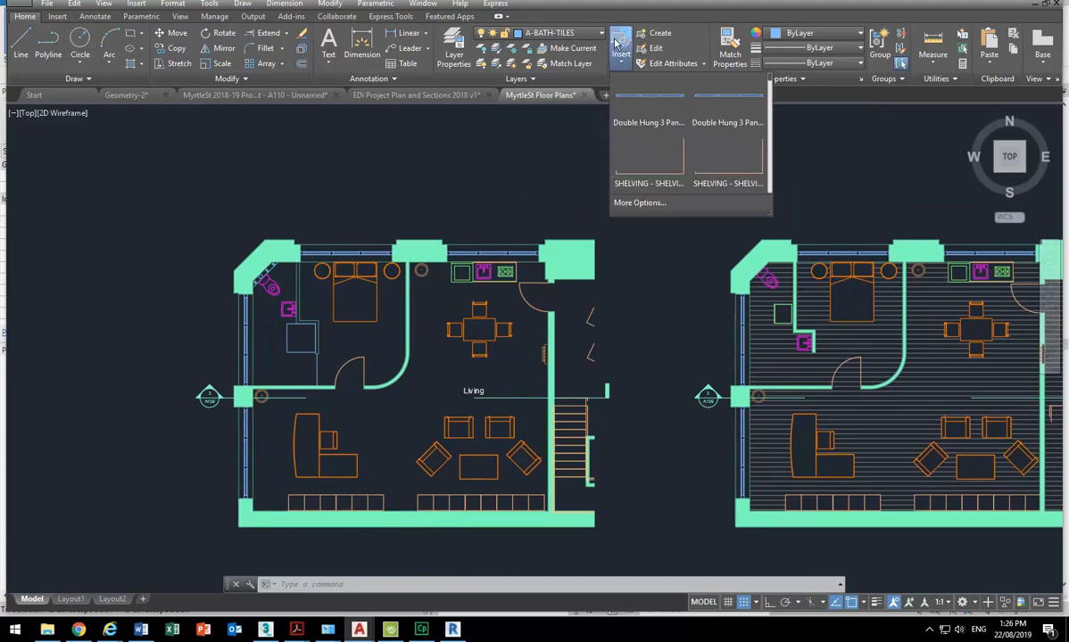
left_click(658, 204)
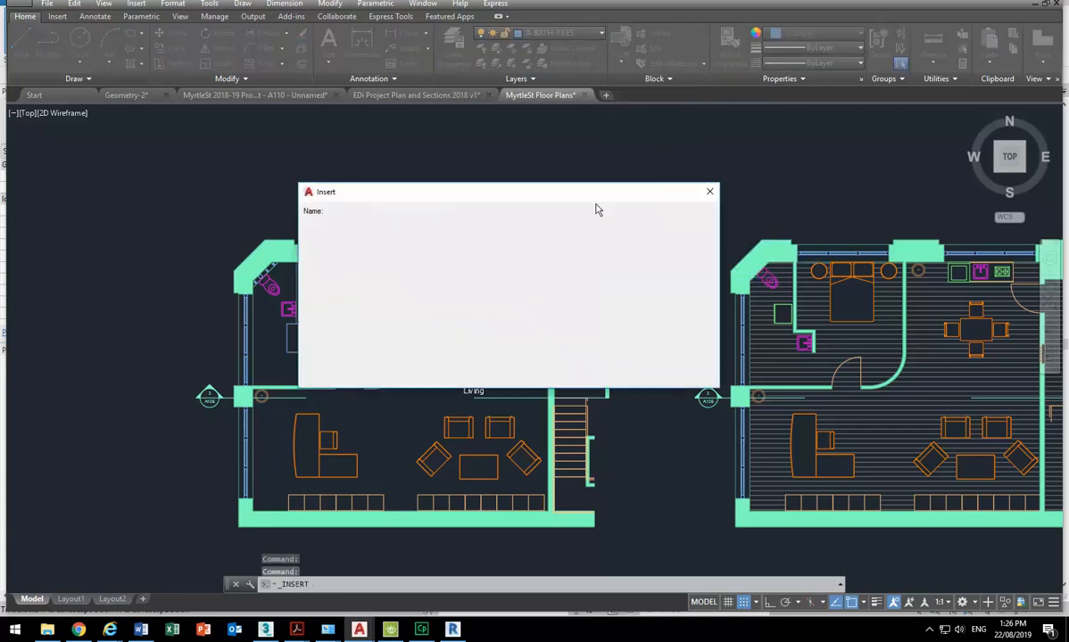
left_click(626, 214)
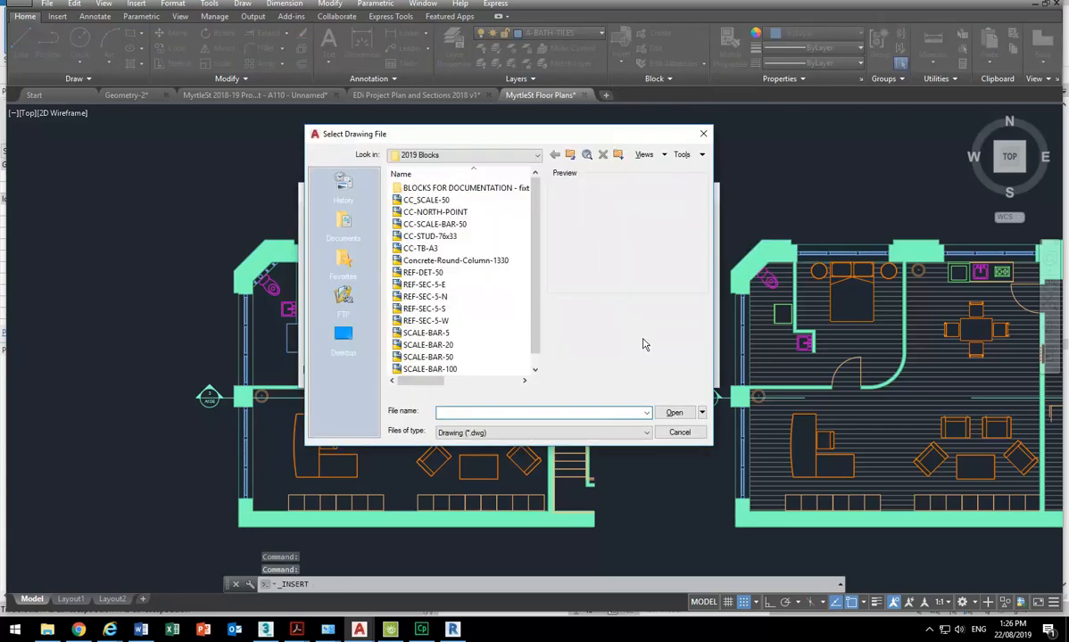
left_click(531, 156)
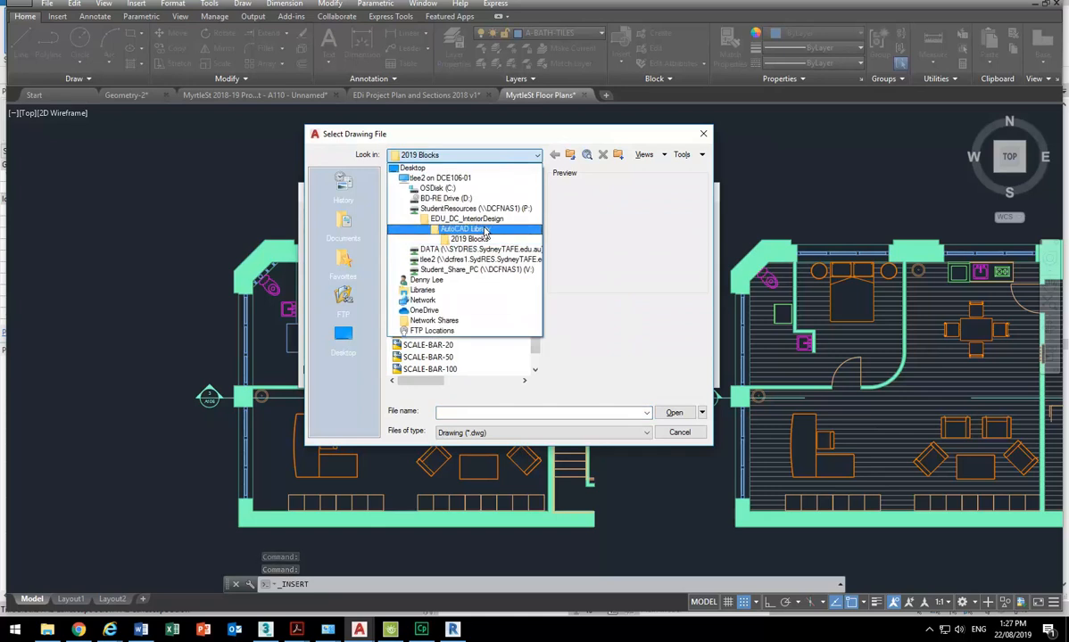
left_click(482, 208)
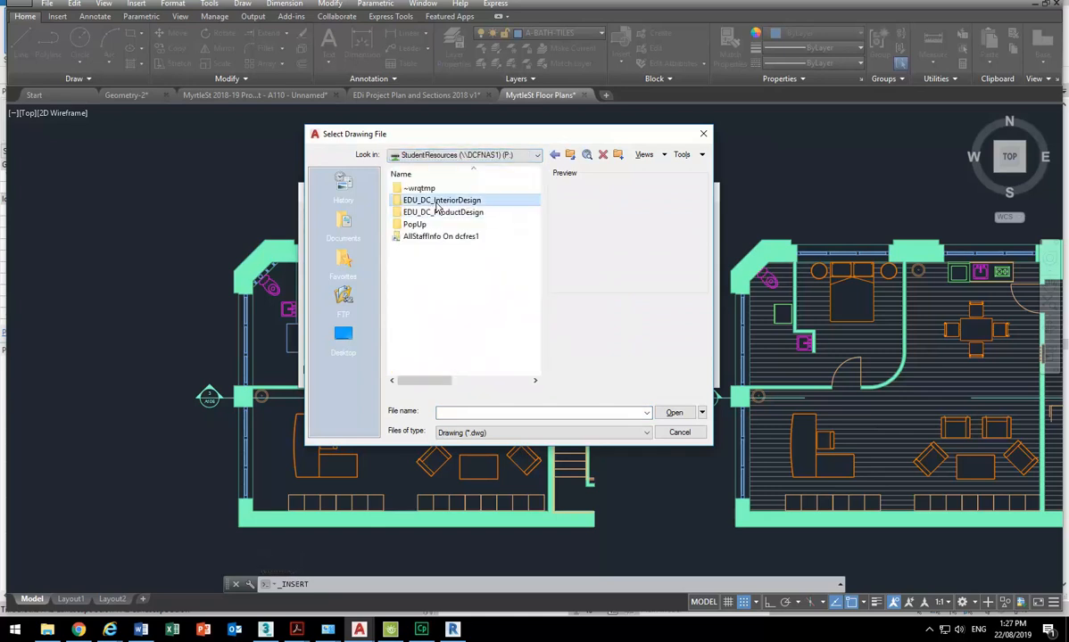
double_click(437, 198)
scroll(439, 230, "down", 2)
scroll(428, 214, "up", 2)
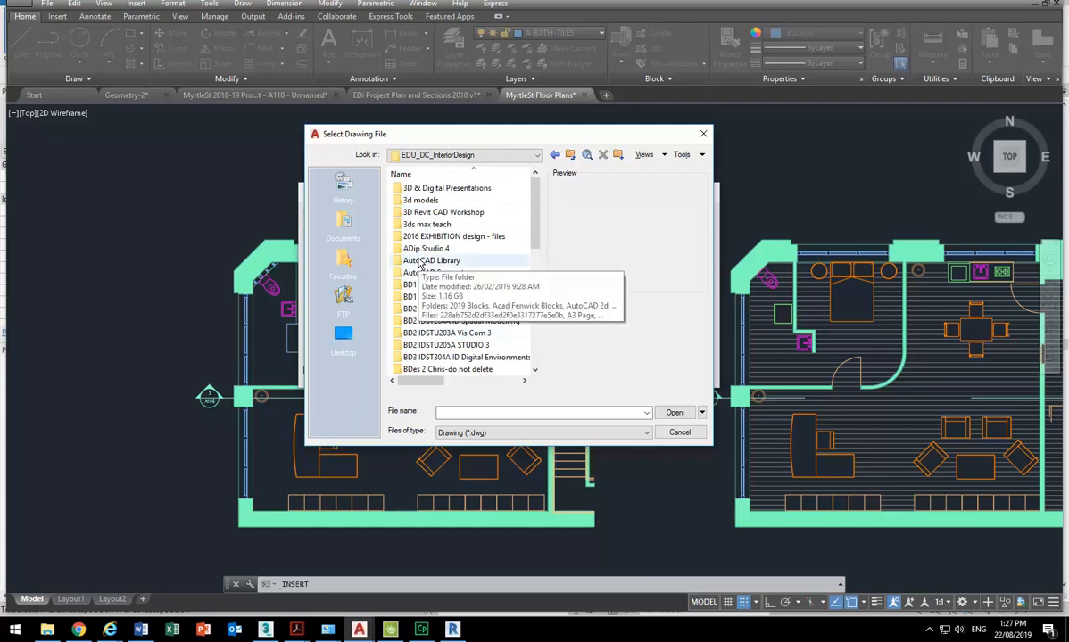
double_click(419, 261)
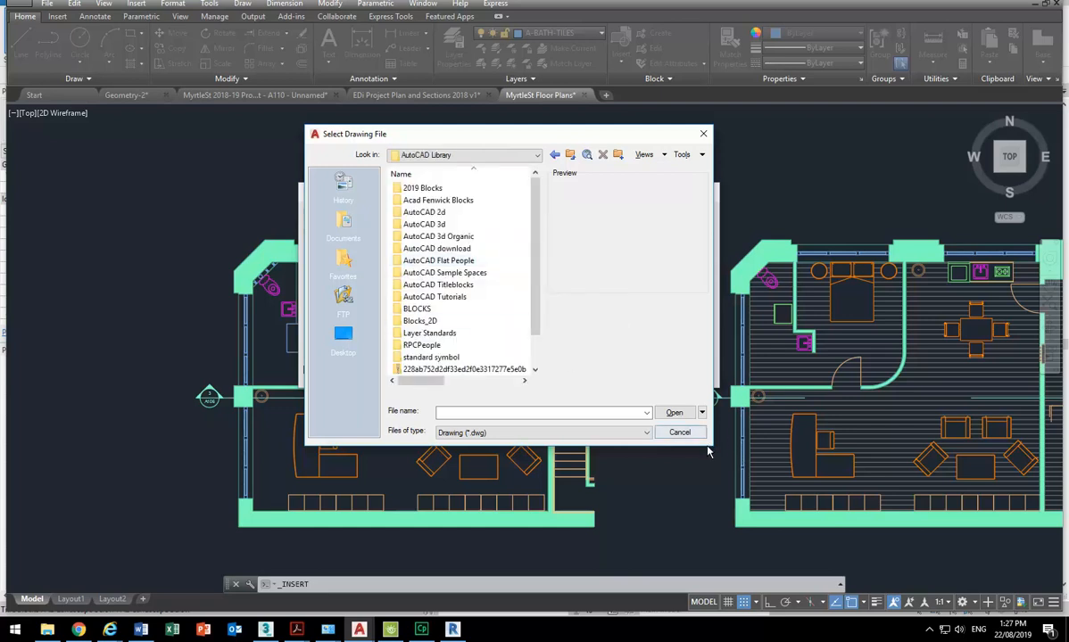
Step: Enlarge the file selection dialog and open the basins folder inside Blocks_2D, bathroom
left_click_drag(709, 449, 892, 547)
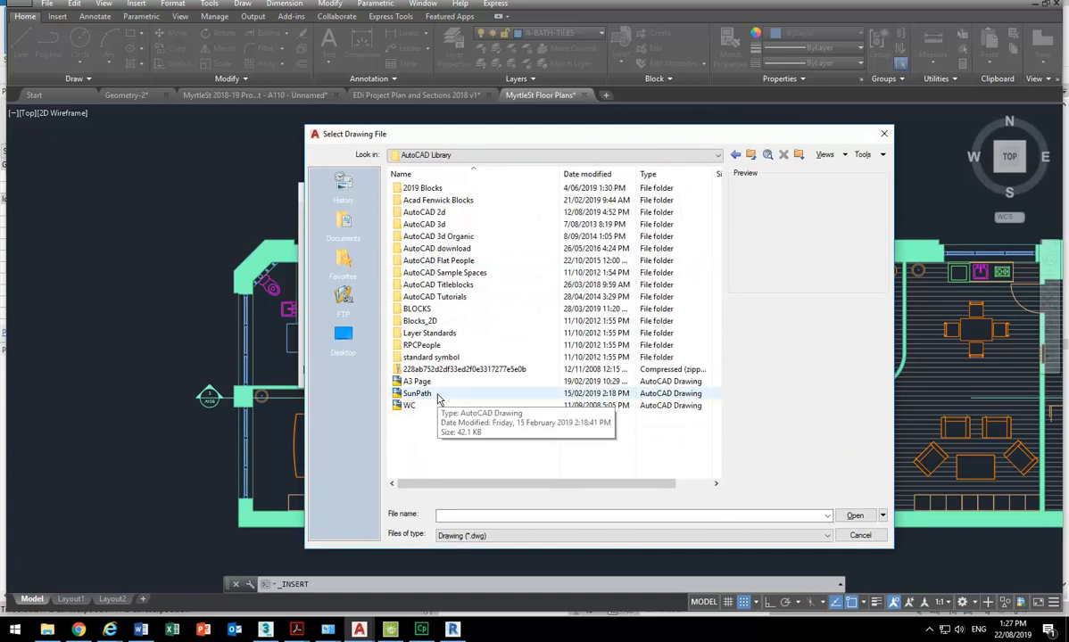
double_click(432, 322)
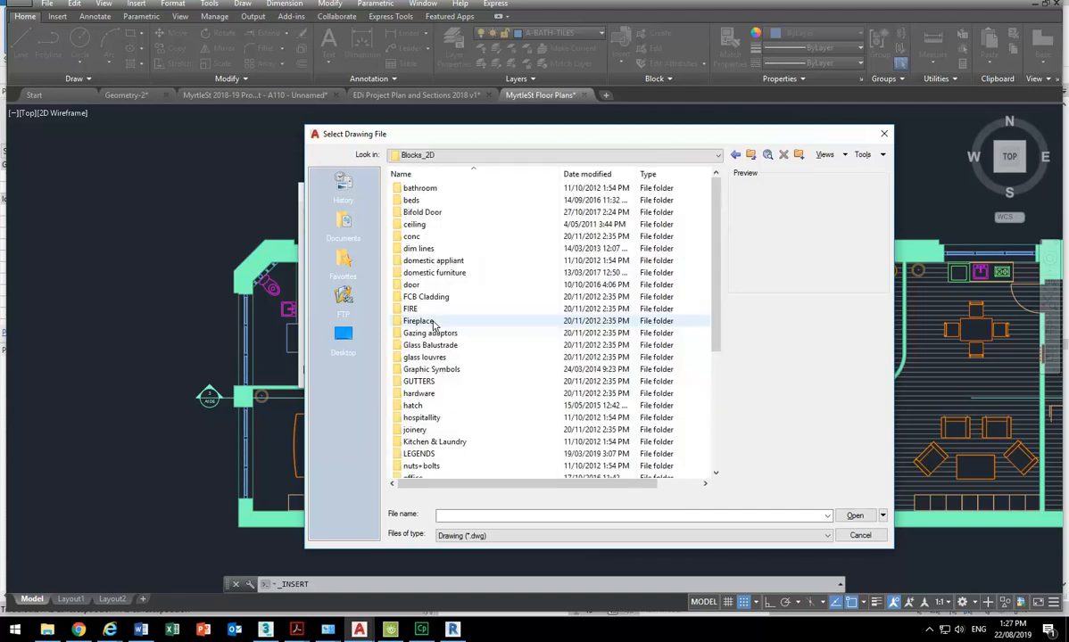
double_click(418, 189)
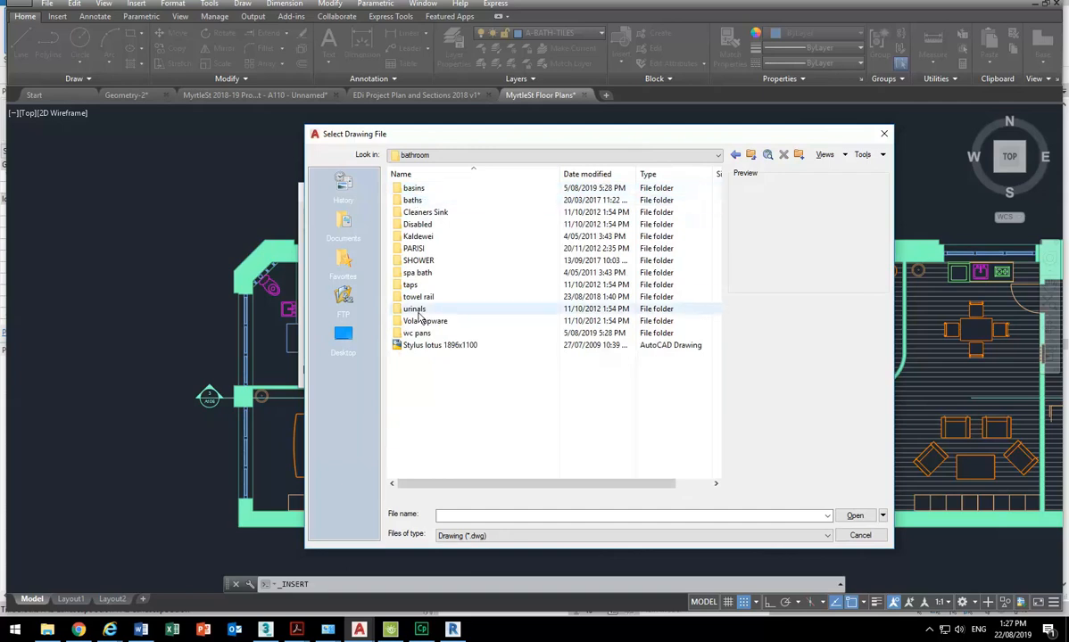
double_click(412, 188)
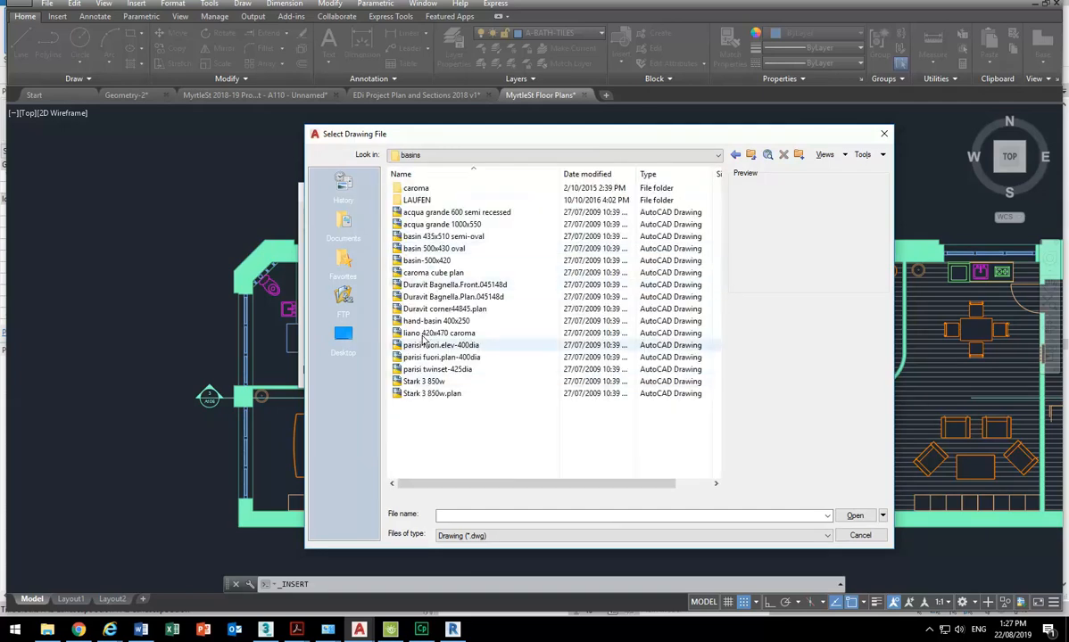
Step: Show the basin drawings as large icons and look through their thumbnails
left_click(445, 309)
left_click(437, 368)
left_click(433, 272)
left_click(416, 224)
left_click(416, 212)
left_click(413, 407)
right_click(441, 434)
mouse_move(470, 440)
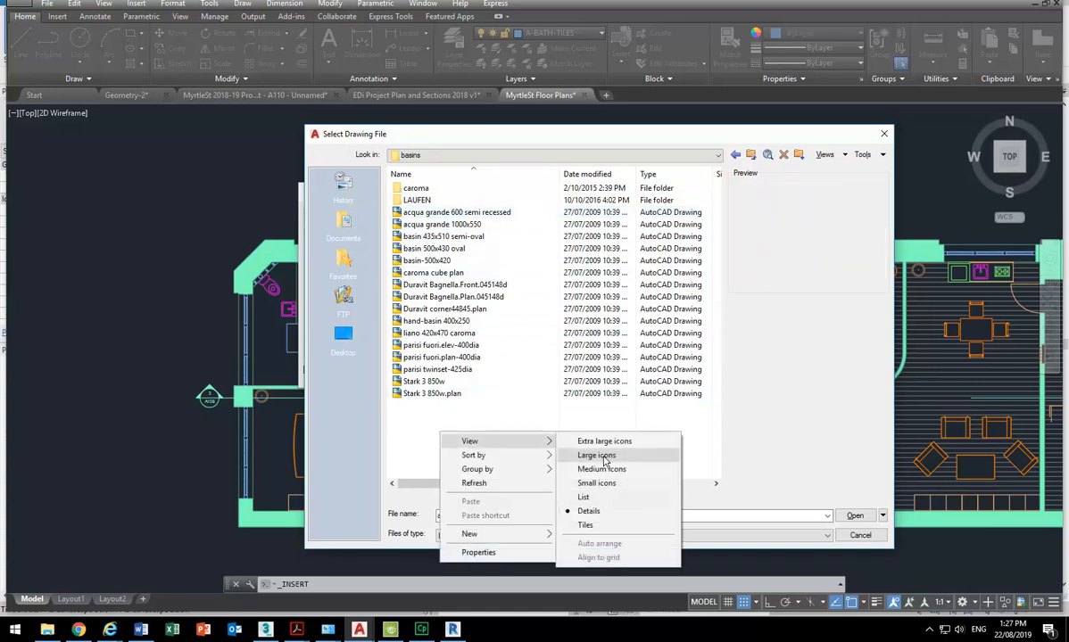
left_click(624, 457)
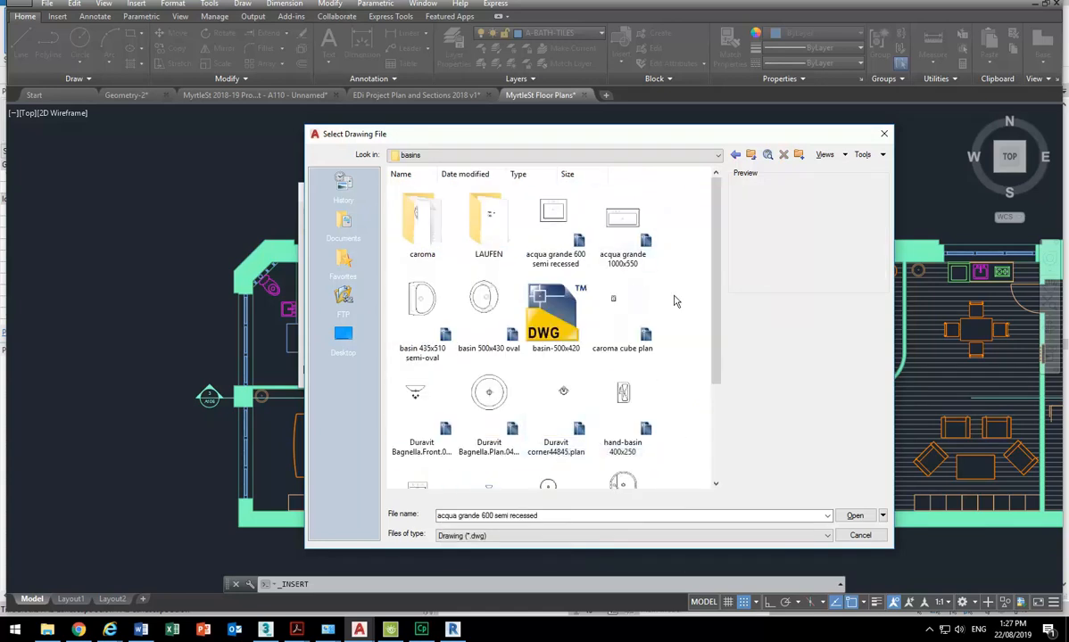
scroll(472, 348, "down", 3)
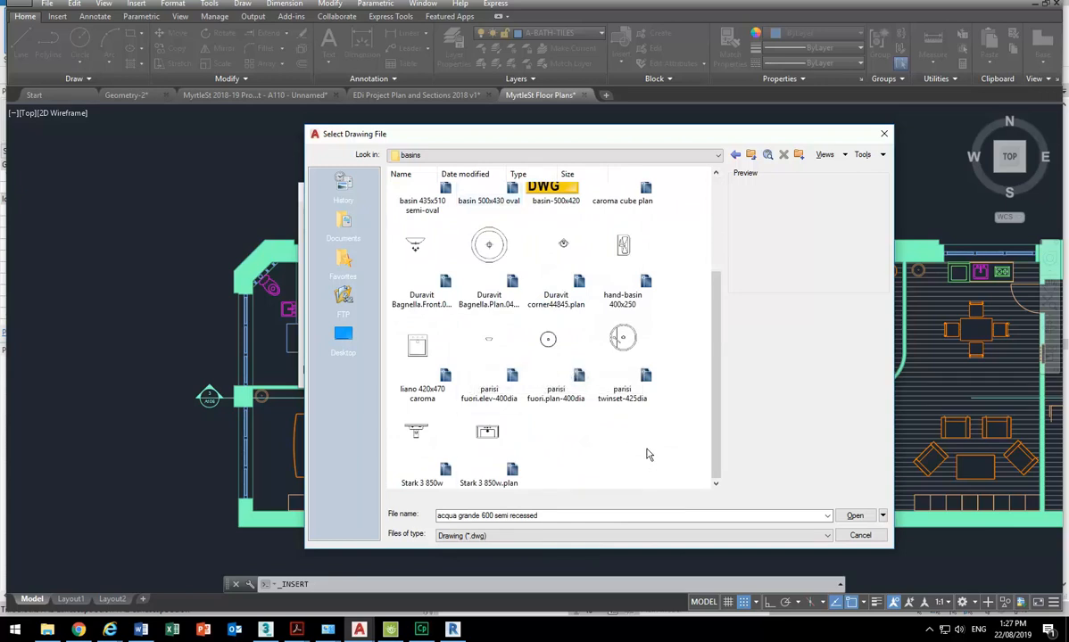
scroll(678, 393, "up", 5)
Step: Open the LEGENDS folder in Blocks_2D and preview the bathroom, electrical and fire legend drawings
left_click(753, 156)
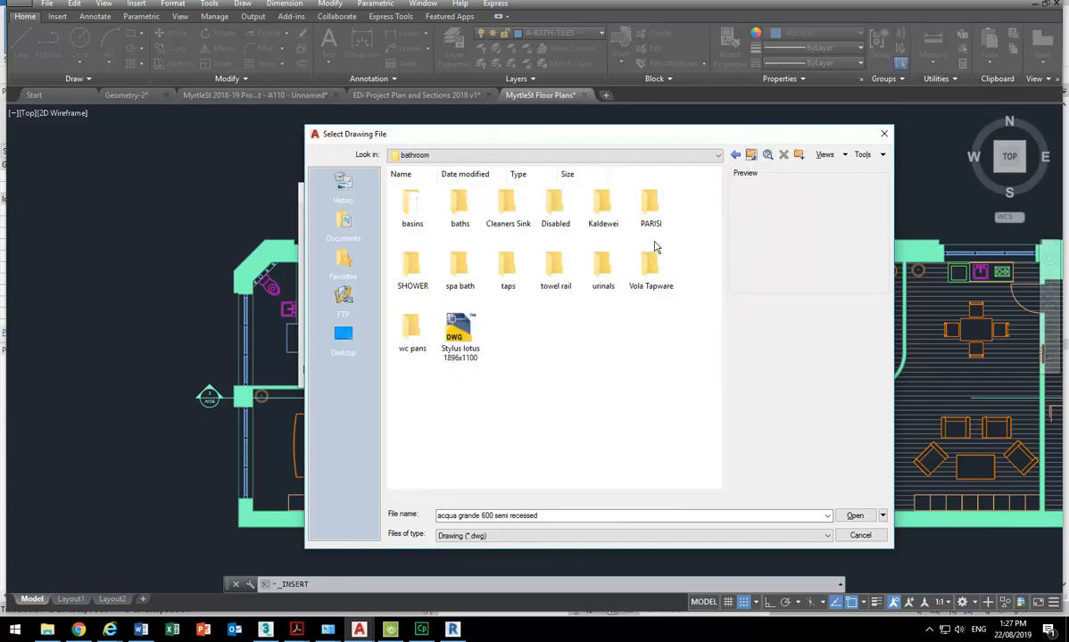
left_click(752, 159)
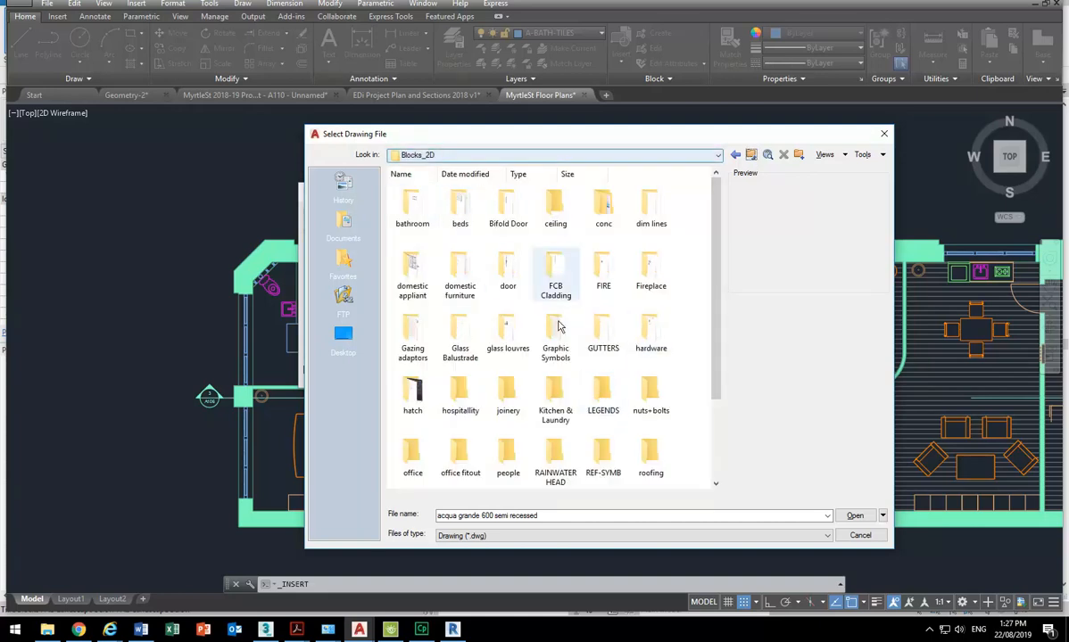
double_click(602, 401)
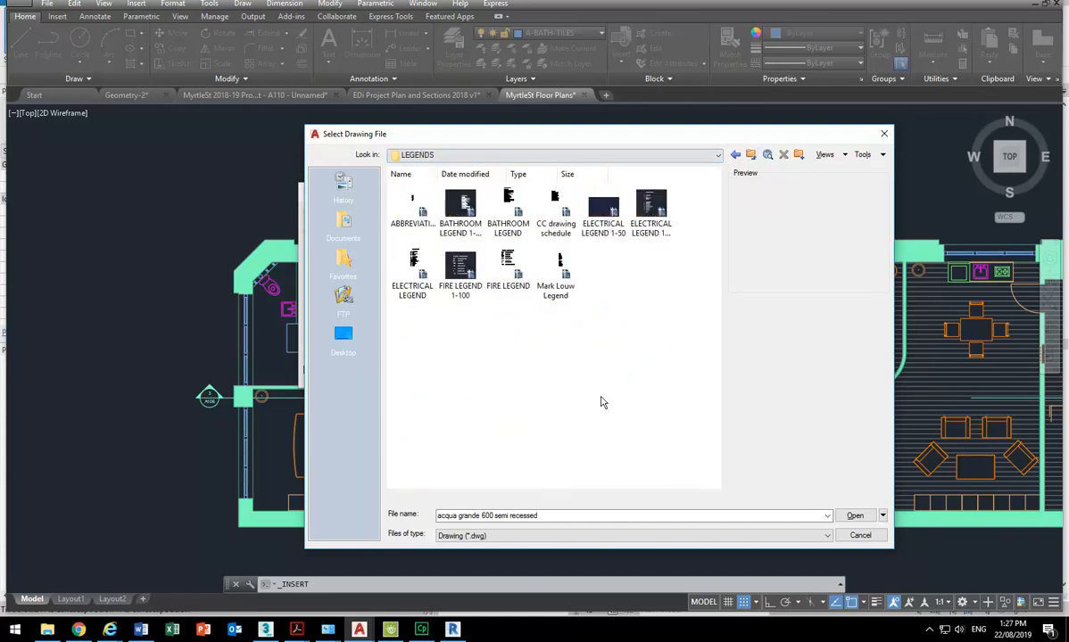
left_click(459, 205)
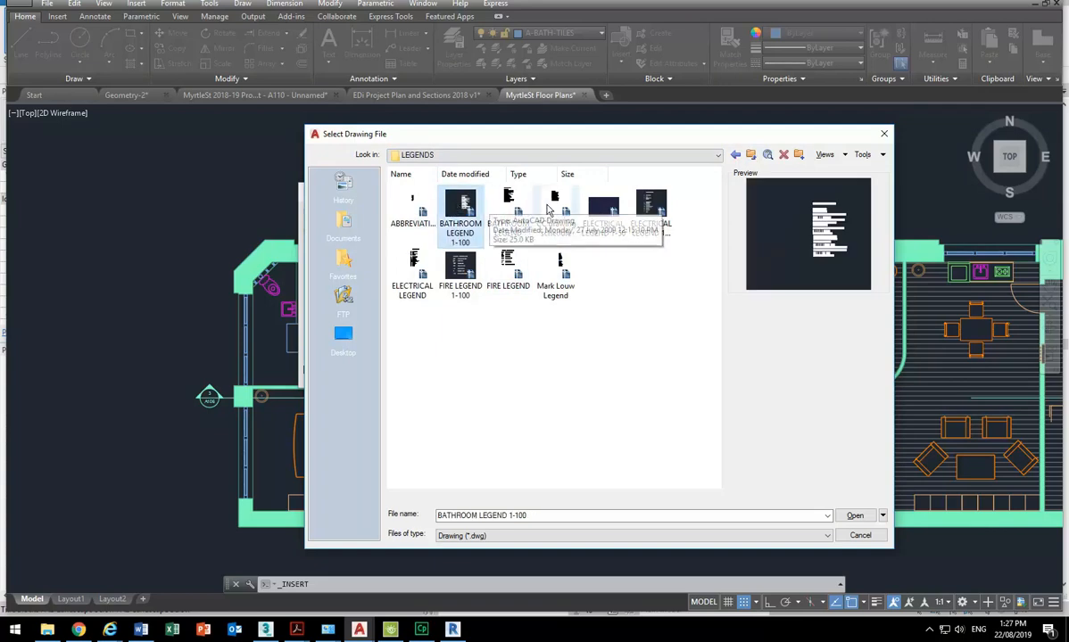
left_click(605, 214)
left_click(632, 225)
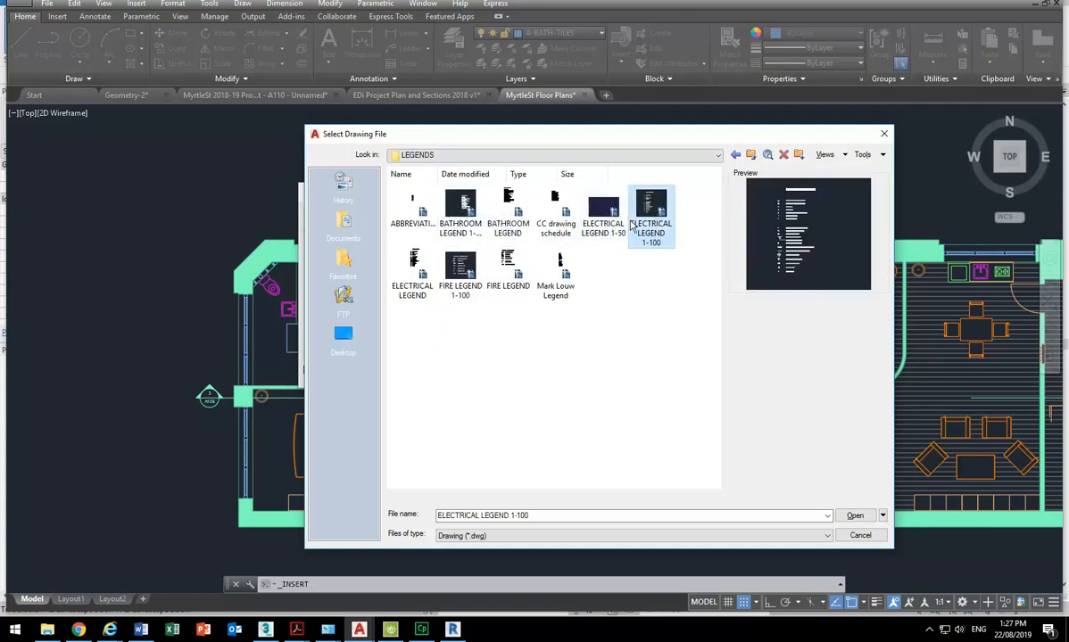
left_click(459, 265)
left_click(508, 264)
left_click(557, 266)
left_click(467, 230)
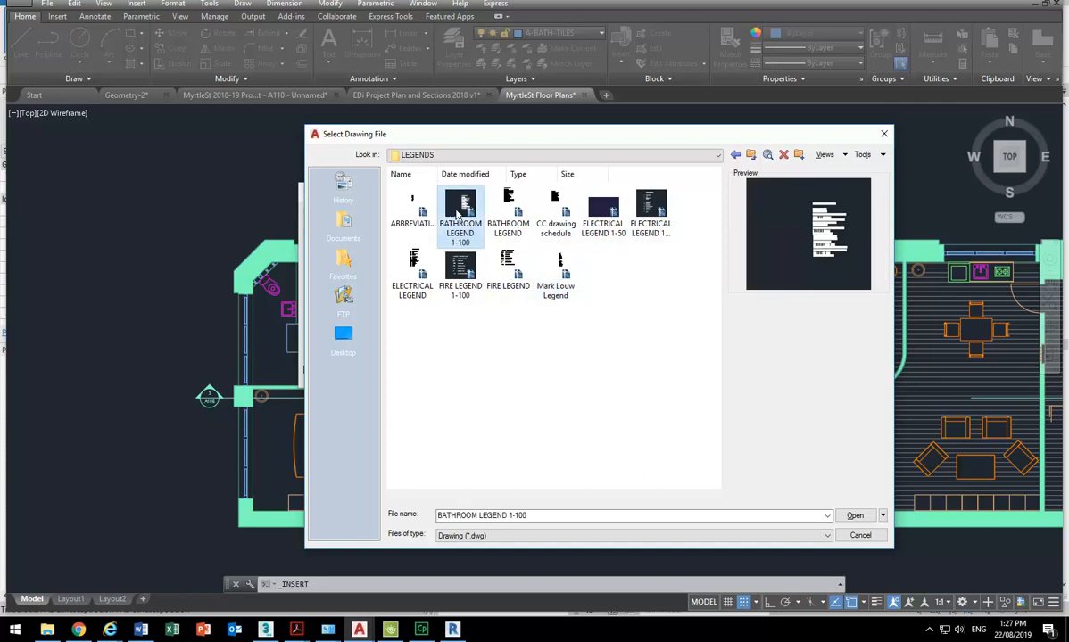
double_click(460, 223)
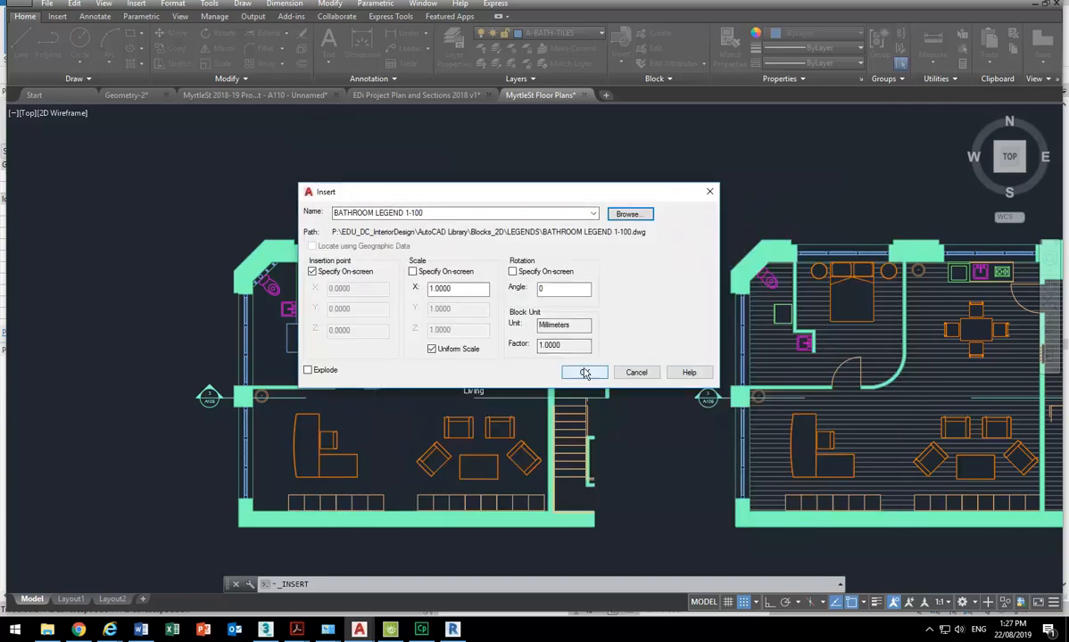
left_click(432, 349)
left_click(432, 350)
left_click(580, 373)
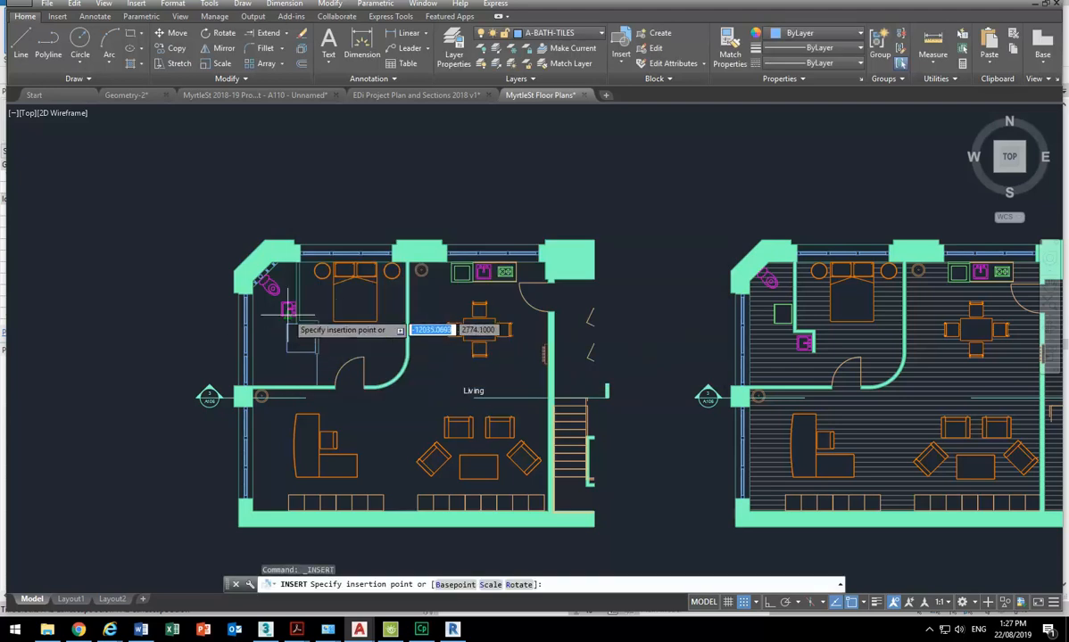
scroll(357, 299, "down", 3)
scroll(359, 292, "up", 2)
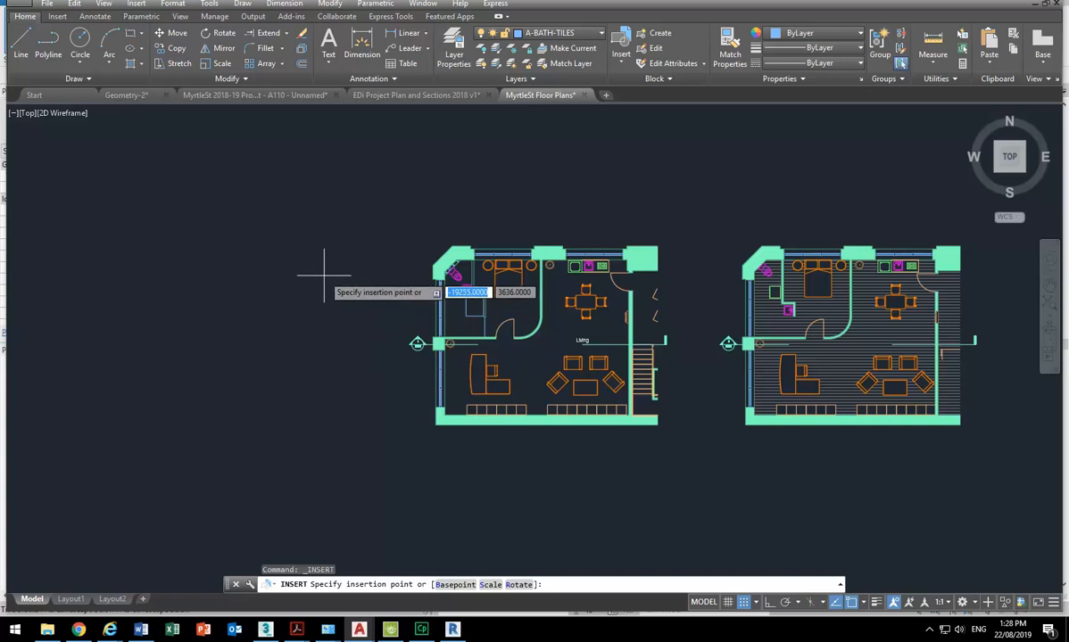
key("Escape")
Step: Insert the BATHROOM LEGEND 1-100 drawing at a uniform scale of 0.5 in the empty space left of the first apartment plan
left_click(621, 54)
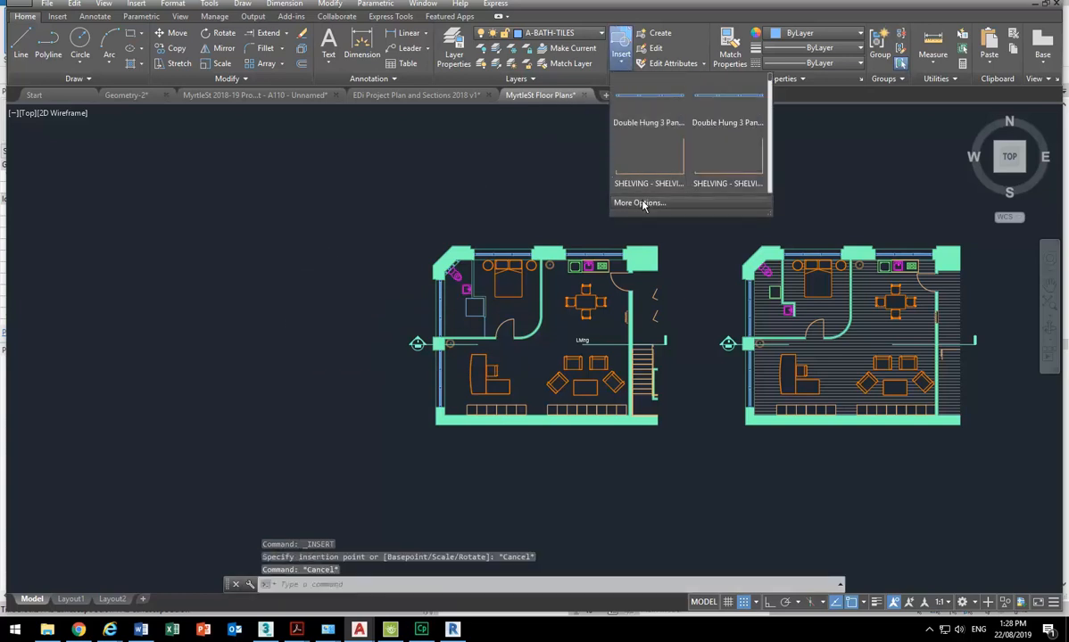
left_click(635, 202)
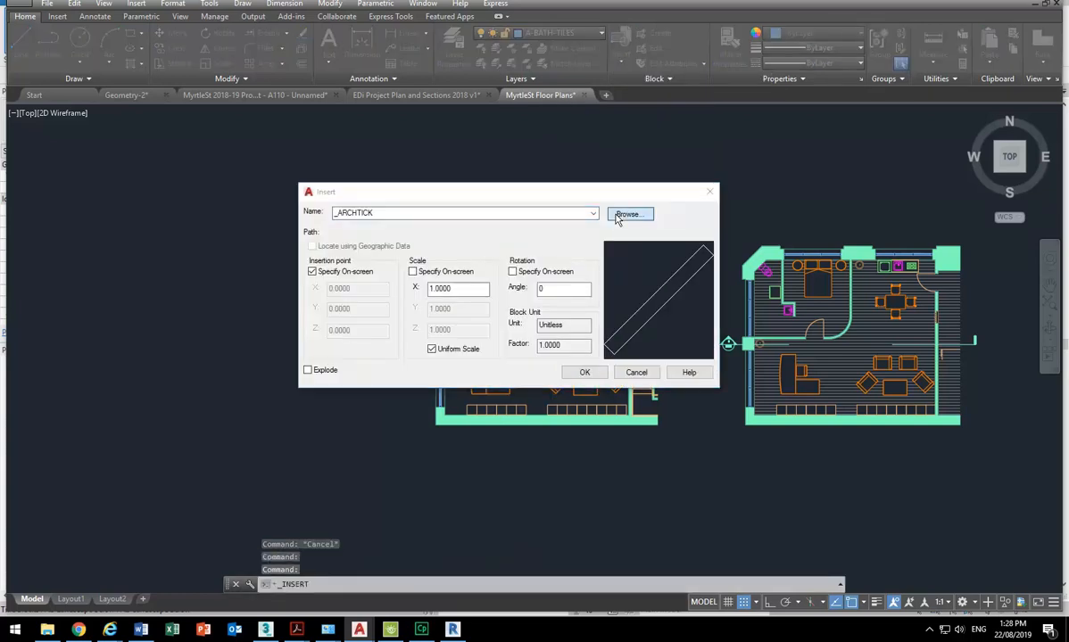
left_click(628, 215)
left_click(475, 234)
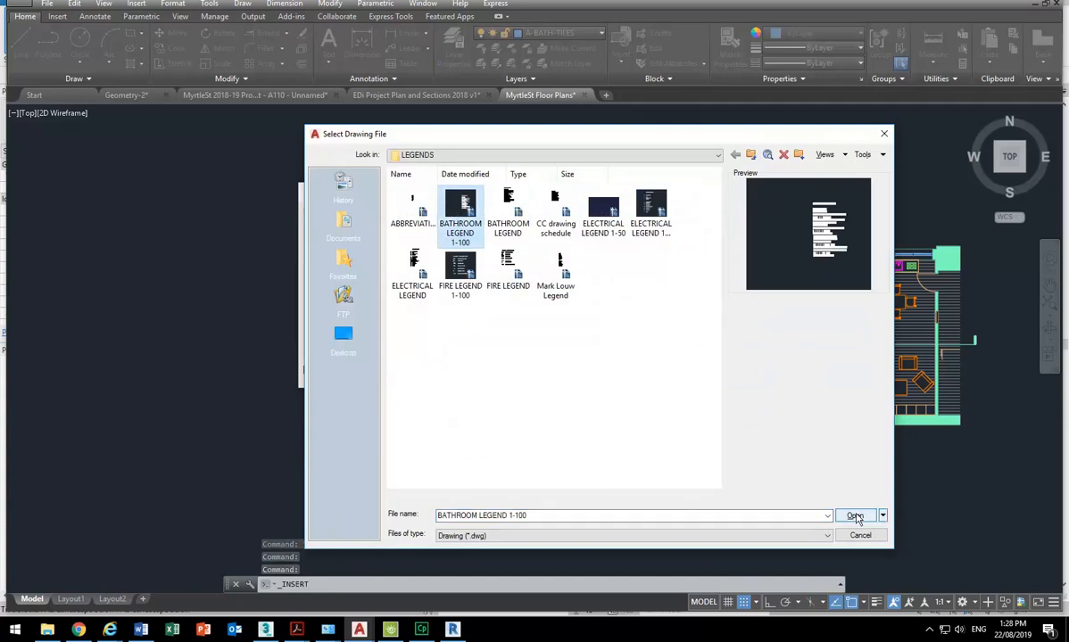
left_click(855, 516)
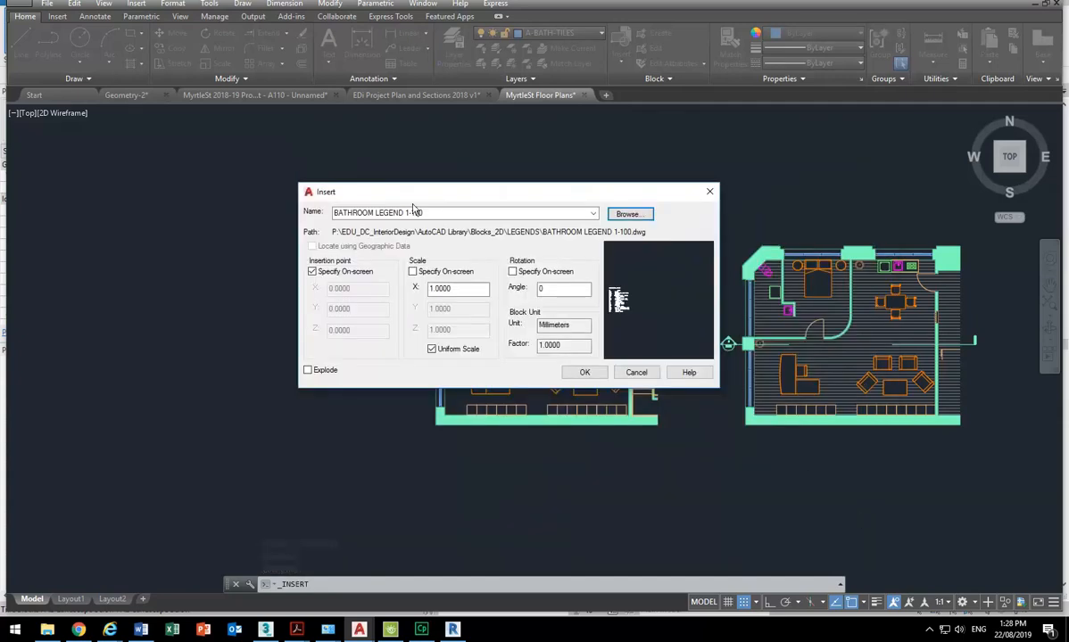
double_click(457, 289)
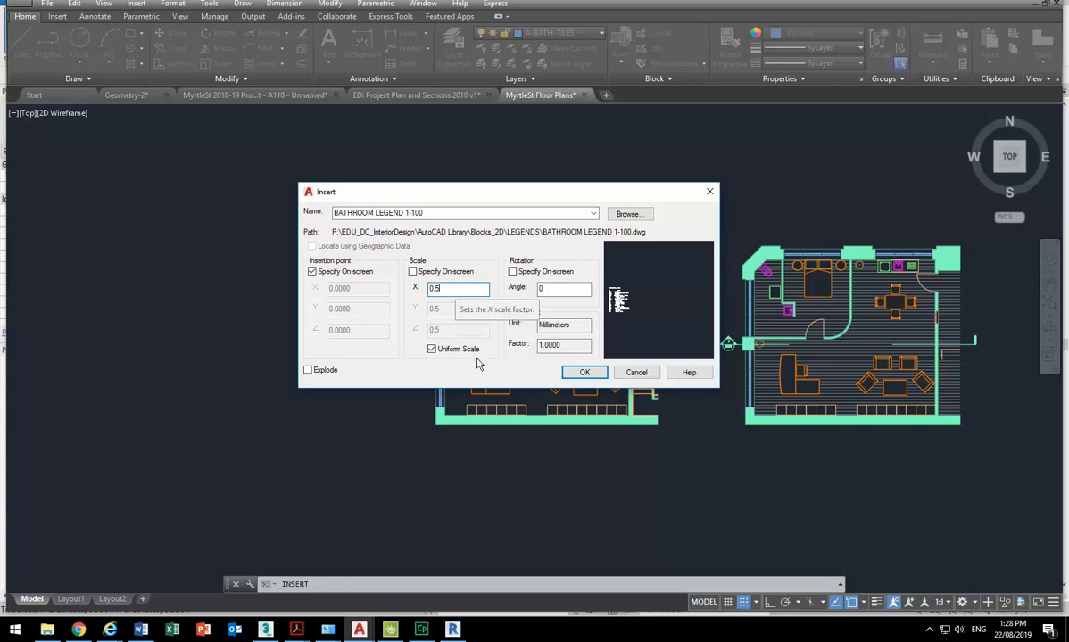
left_click(574, 374)
left_click(500, 310)
middle_click_drag(150, 385, 326, 322)
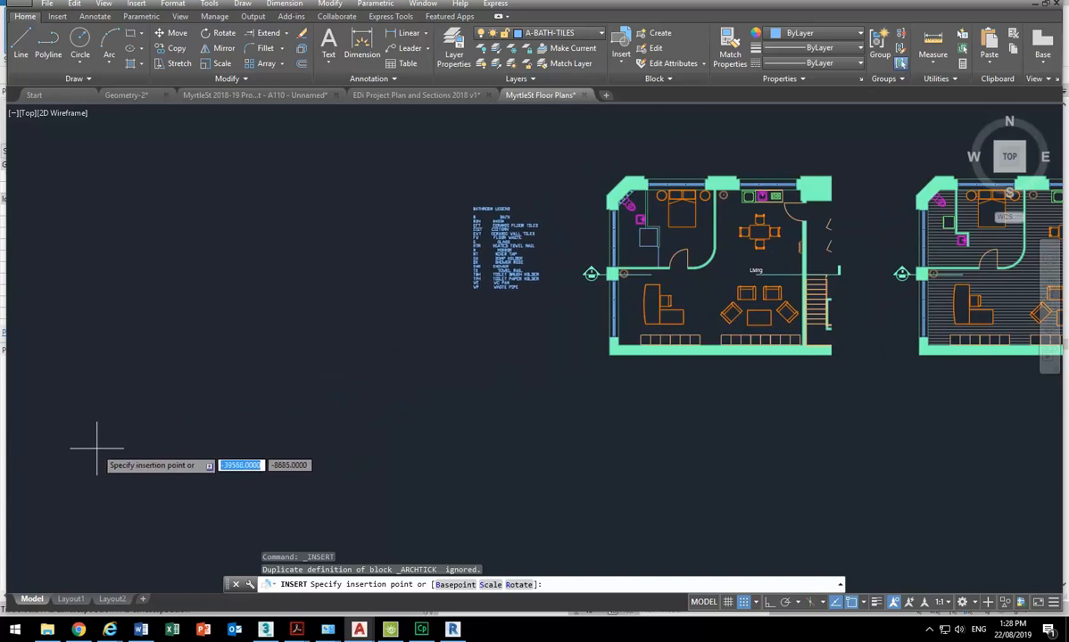
left_click(96, 441)
Step: Explode the bathroom legend block and its multiline text into separate text lines, and select the BATH entry
scroll(545, 227, "up", 4)
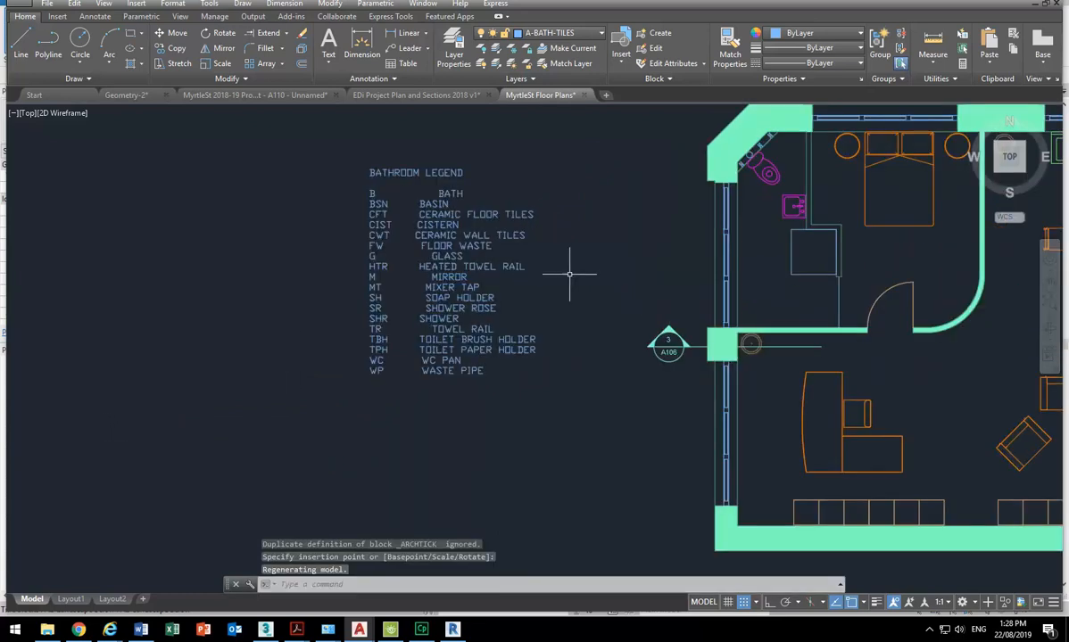
middle_click_drag(566, 280, 489, 304)
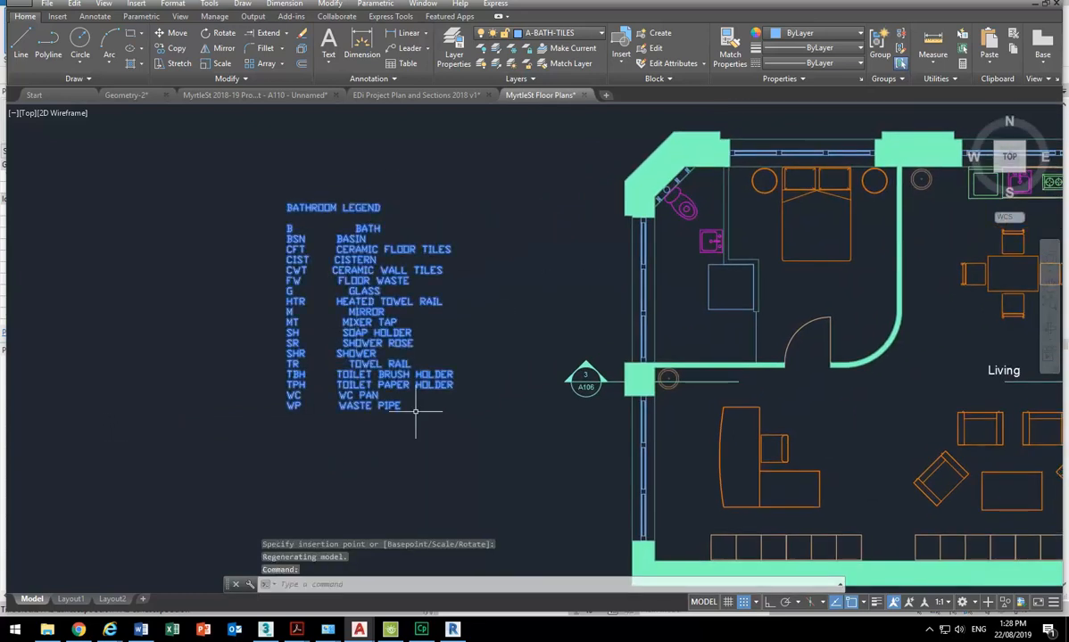
left_click(302, 52)
scroll(297, 233, "up", 6)
left_click(273, 262)
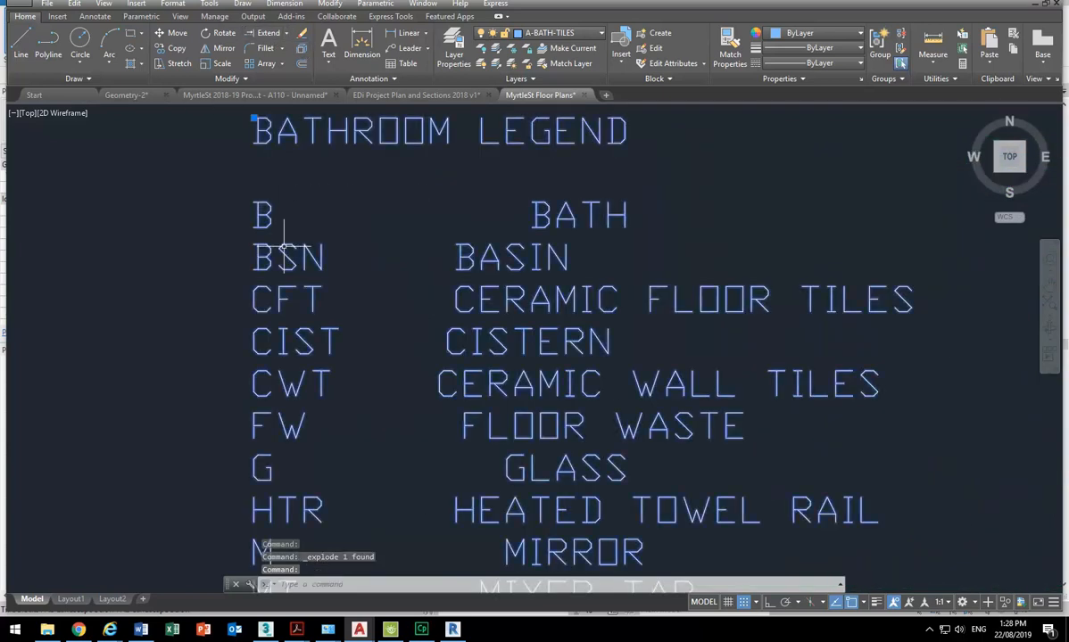
scroll(273, 238, "down", 6)
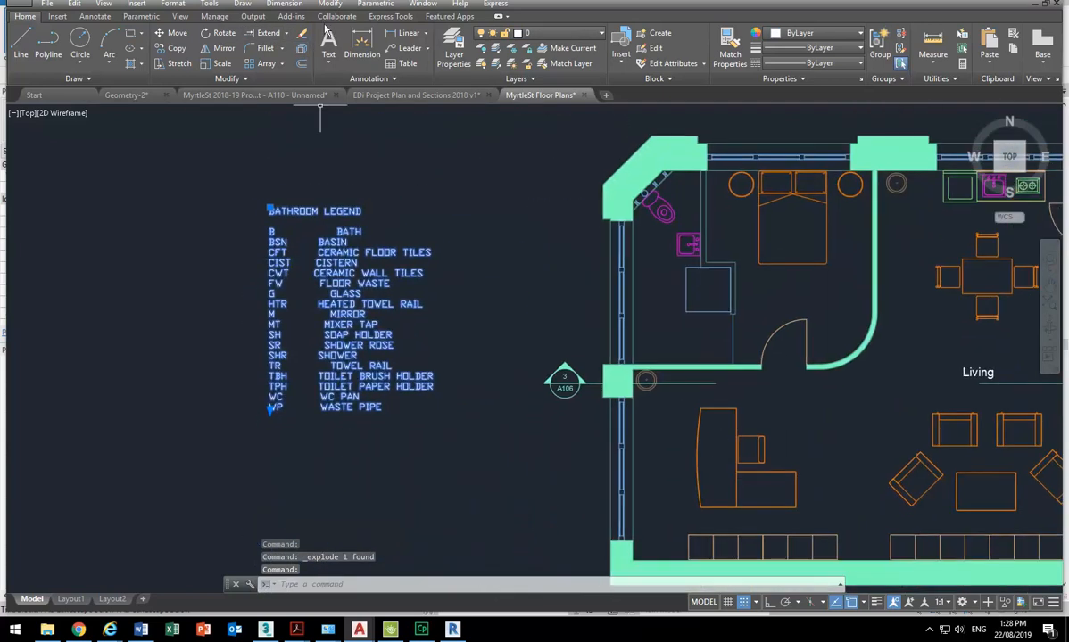
left_click(302, 52)
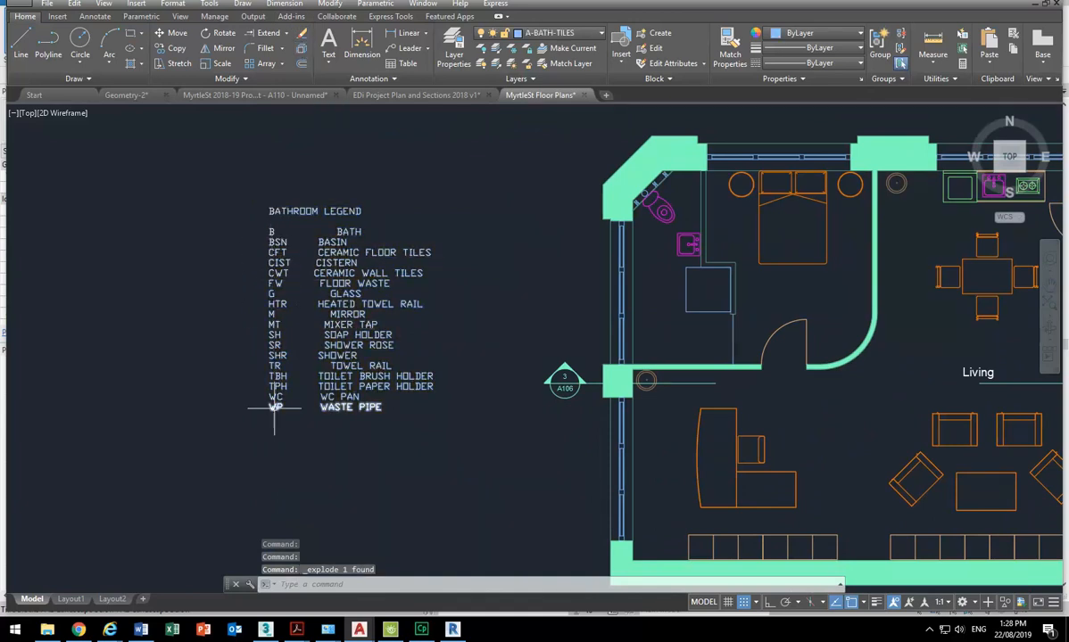
double_click(270, 233)
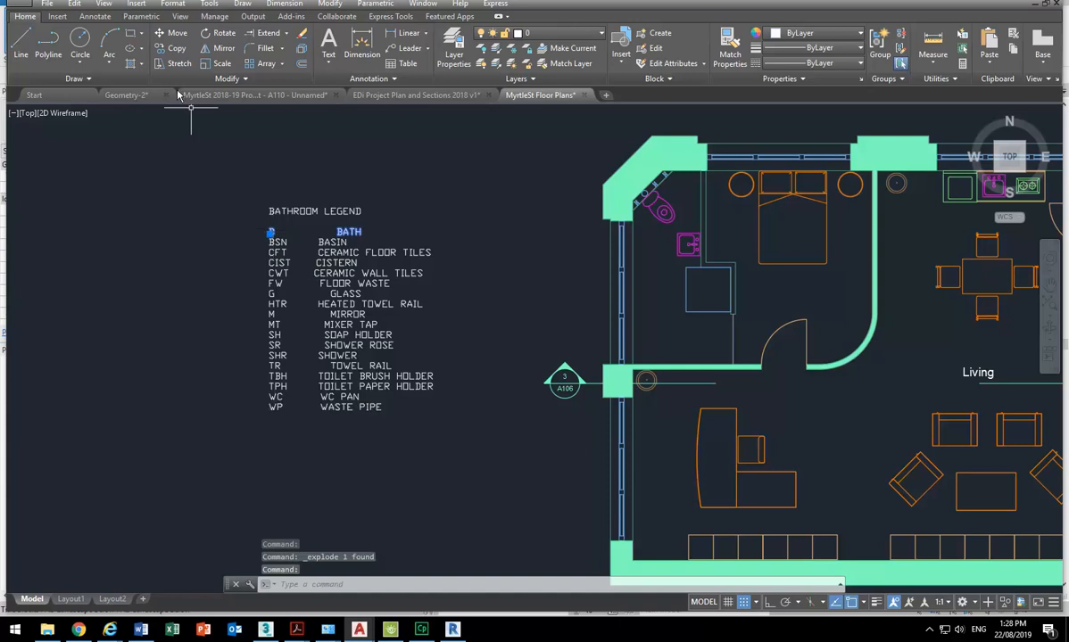
left_click(170, 51)
left_click(272, 232)
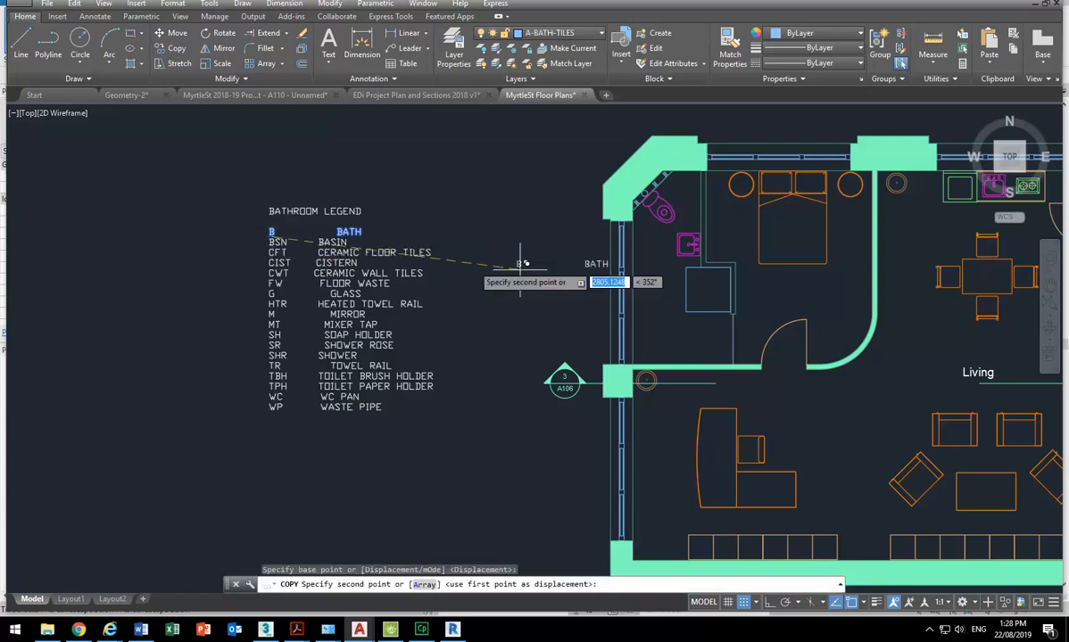
key("Escape")
key("Escape")
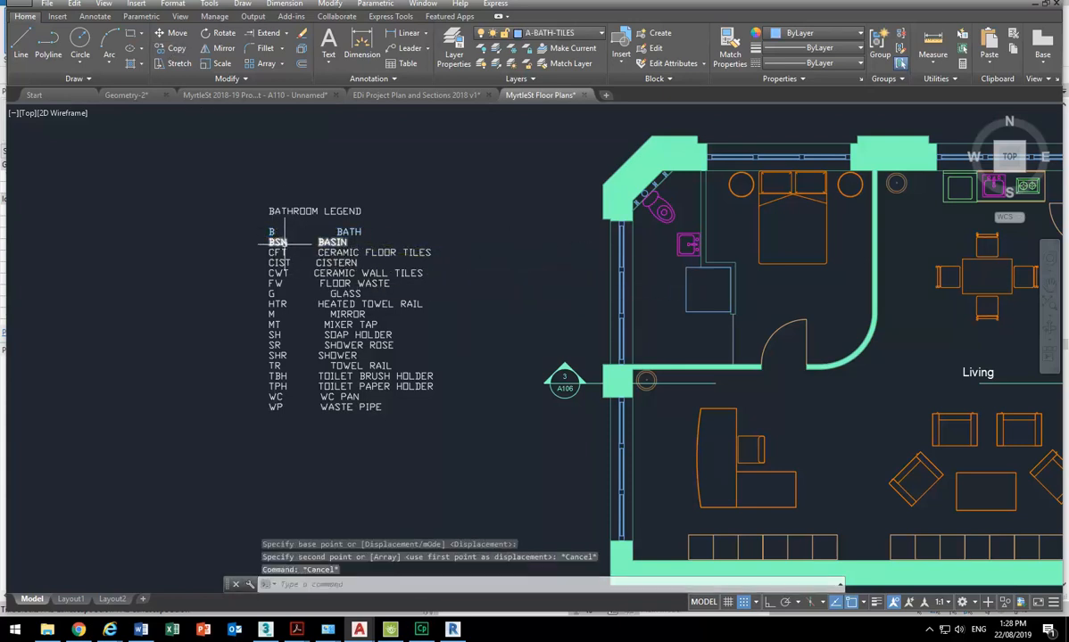
Step: Copy the BSN BASIN line from the bathroom legend to just below the basin in the first apartment's bathroom
left_click(283, 242)
left_click(170, 49)
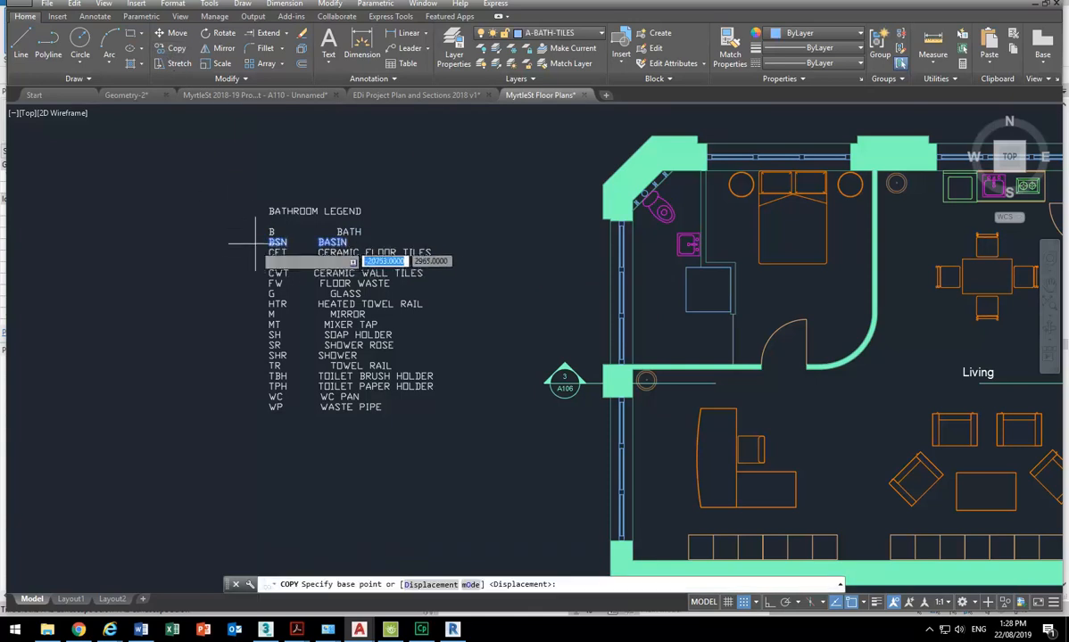
left_click(272, 242)
middle_click_drag(628, 221, 419, 291)
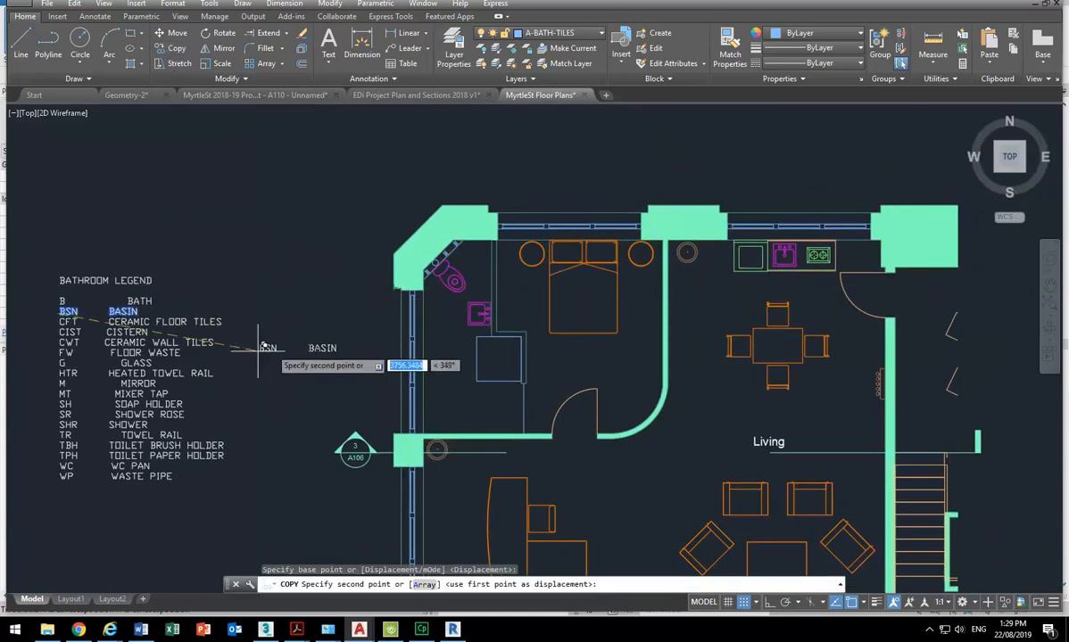
scroll(457, 290, "up", 6)
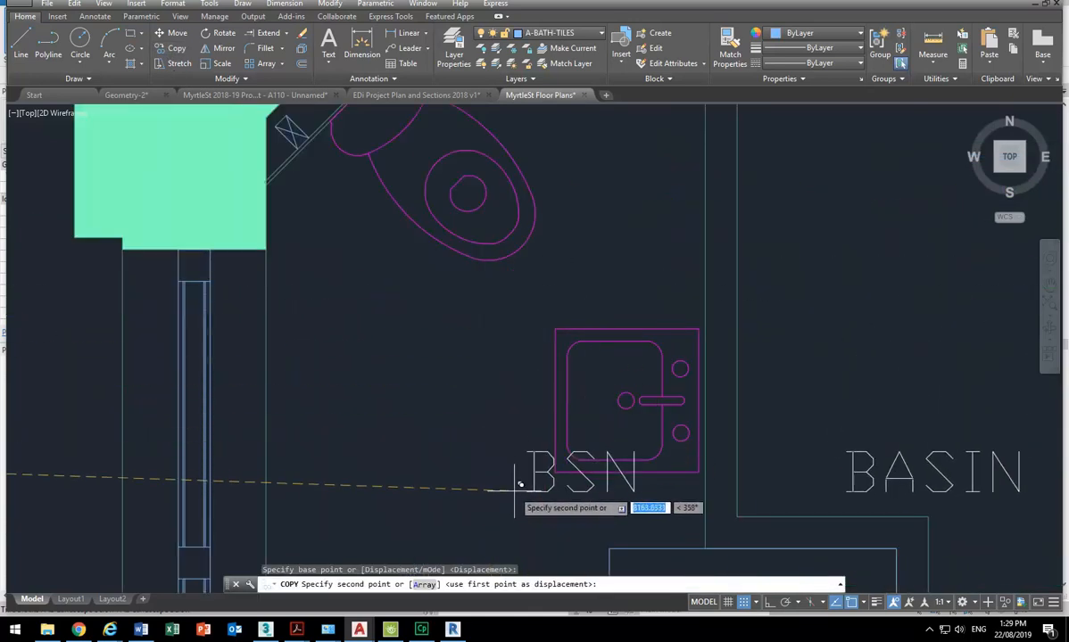
left_click(556, 520)
middle_click_drag(487, 355, 473, 307)
key("Escape")
key("Escape")
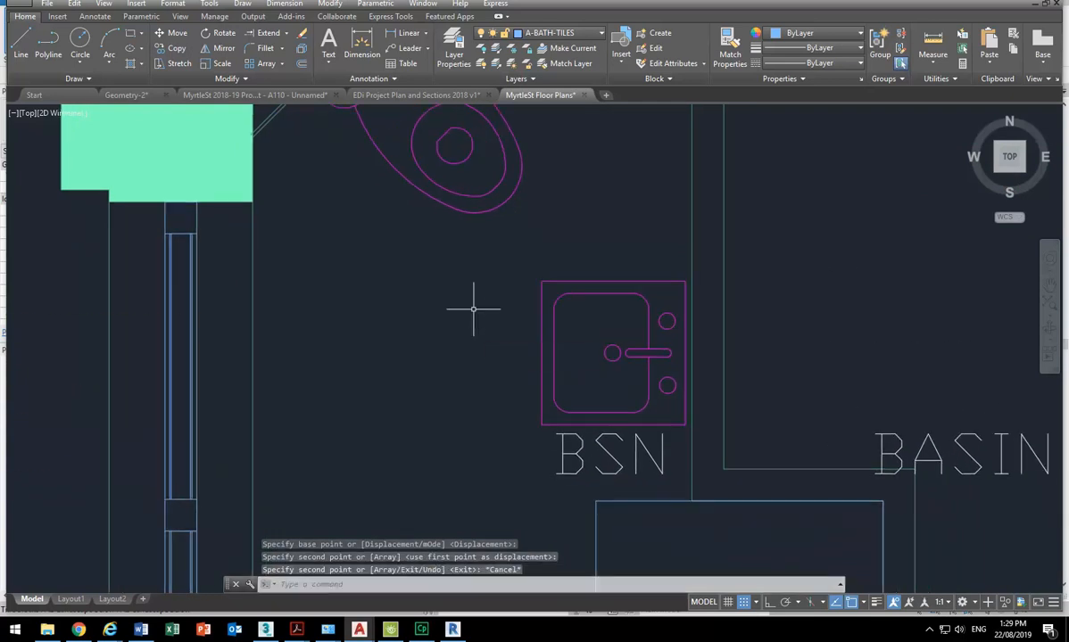
Step: Shorten the copied label under the basin to BSN by removing the word BASIN and its spacing
scroll(567, 346, "down", 2)
middle_click_drag(567, 346, 337, 283)
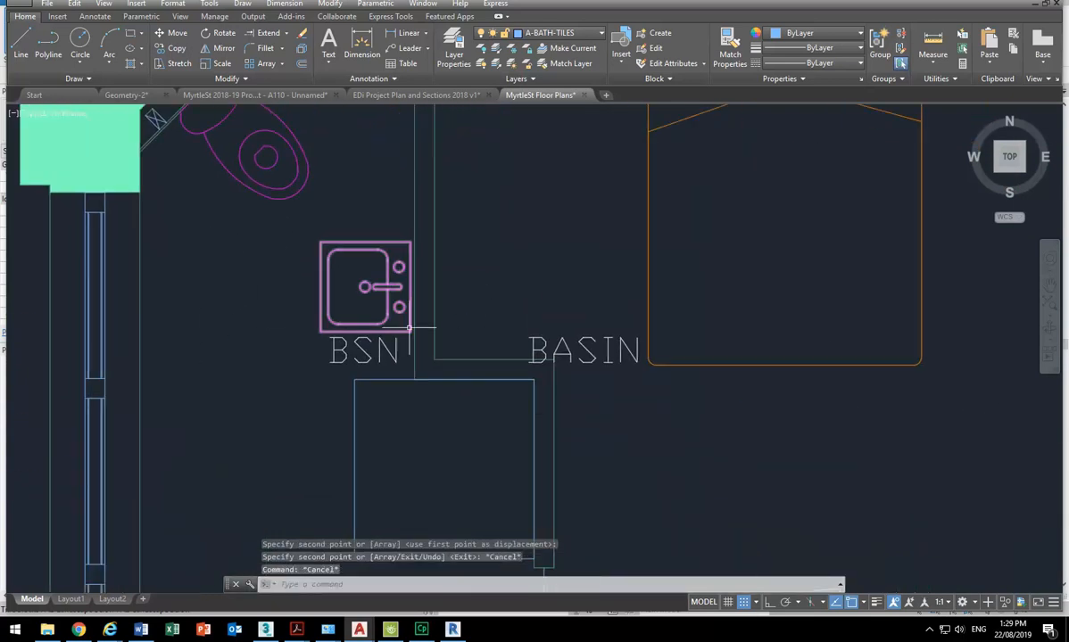
double_click(522, 350)
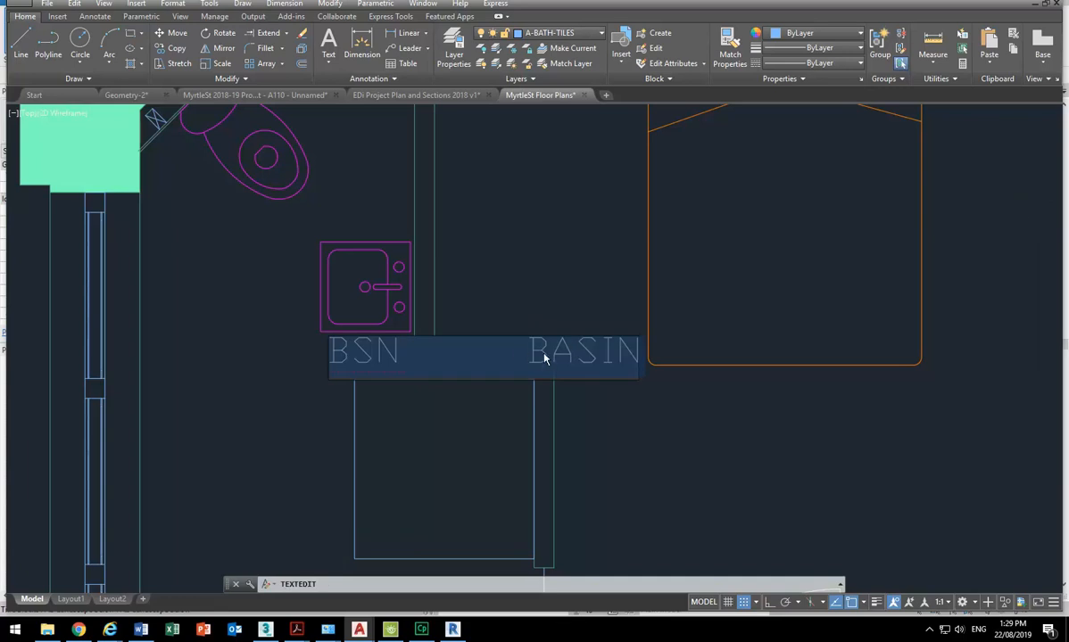
key("ctrl+a")
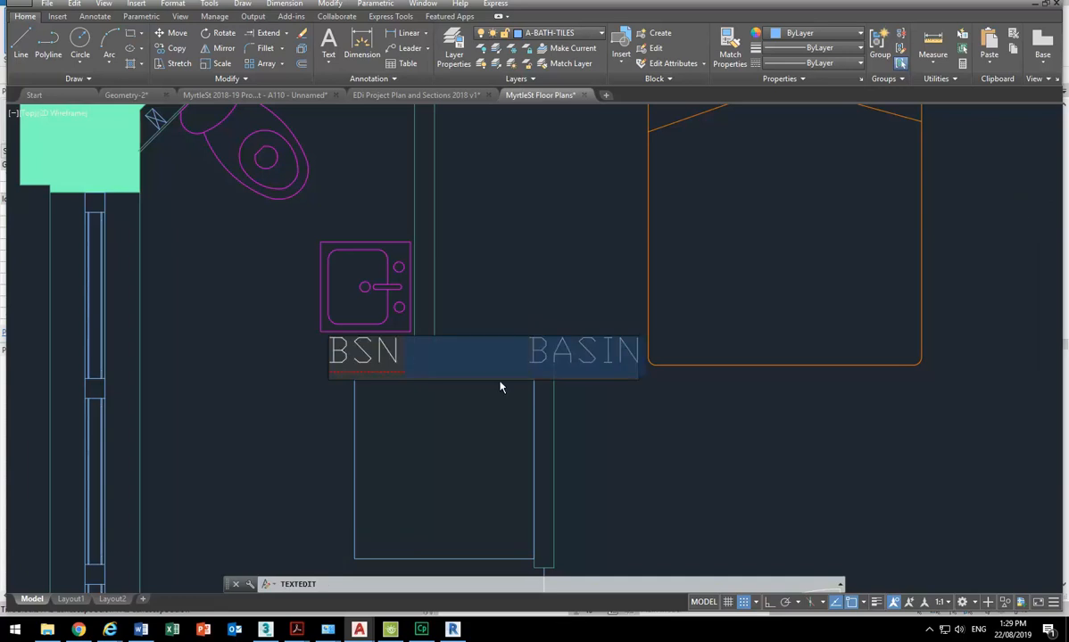
key("Return")
scroll(495, 283, "down", 2)
key("Escape")
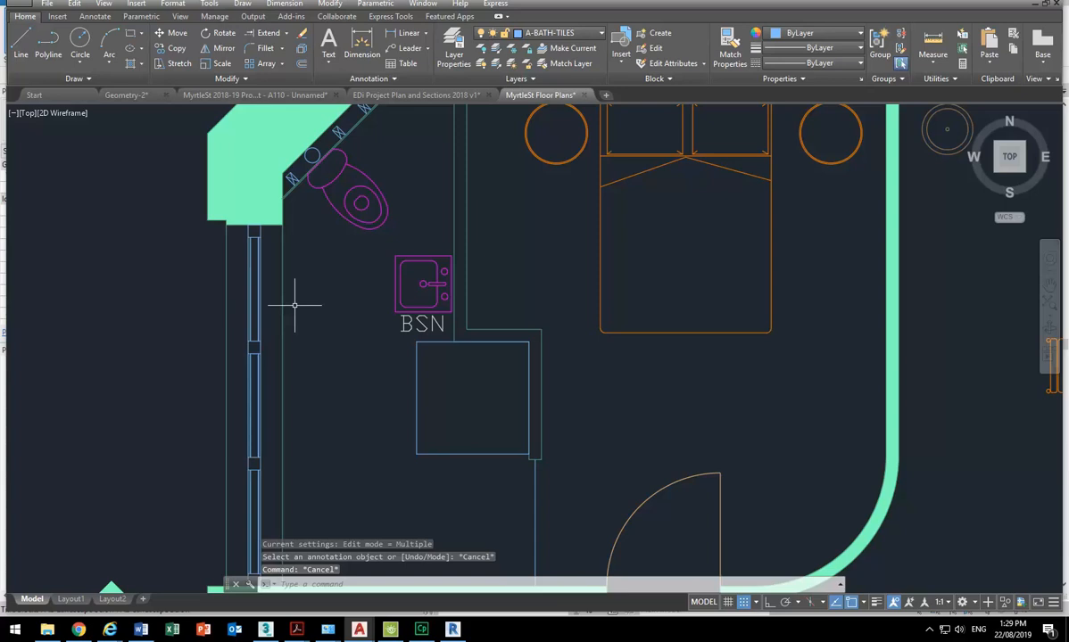
Step: Examine the kitchen sink's layer and look over the first apartment plan, its legend and the neighbouring plan
scroll(294, 305, "down", 2)
middle_click_drag(336, 356, 339, 322)
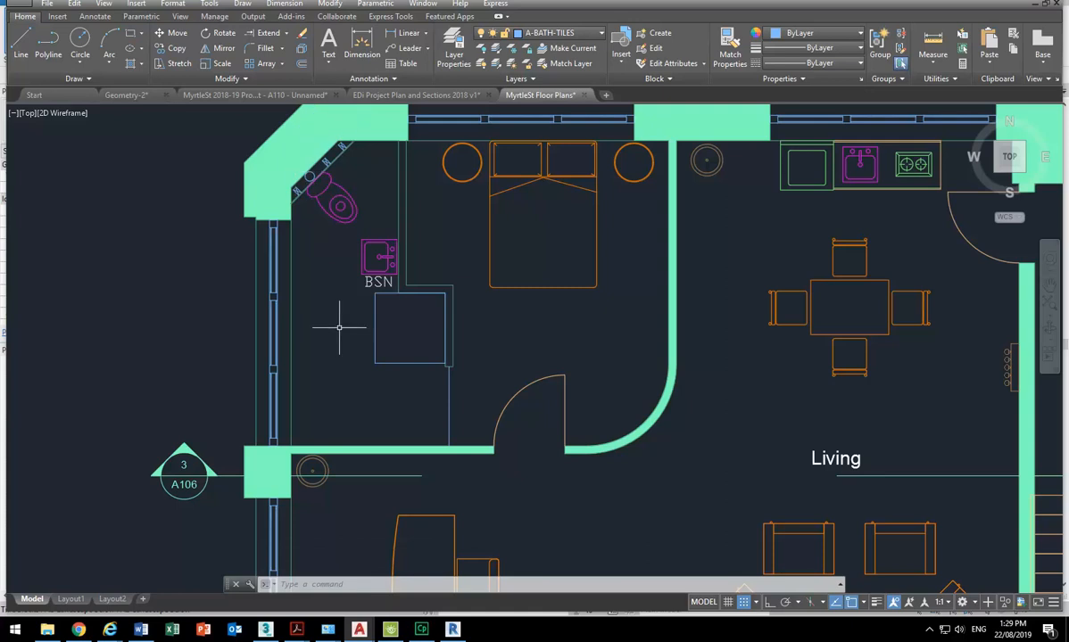
scroll(336, 327, "down", 2)
middle_click_drag(336, 328, 348, 238)
scroll(482, 393, "down", 2)
scroll(593, 270, "up", 5)
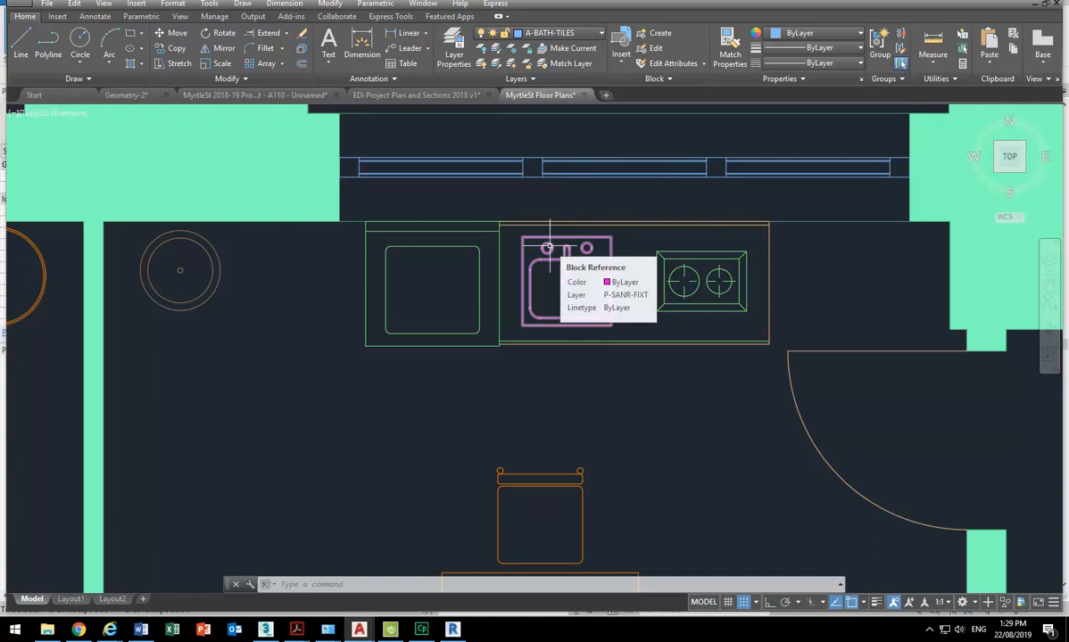
scroll(549, 248, "down", 6)
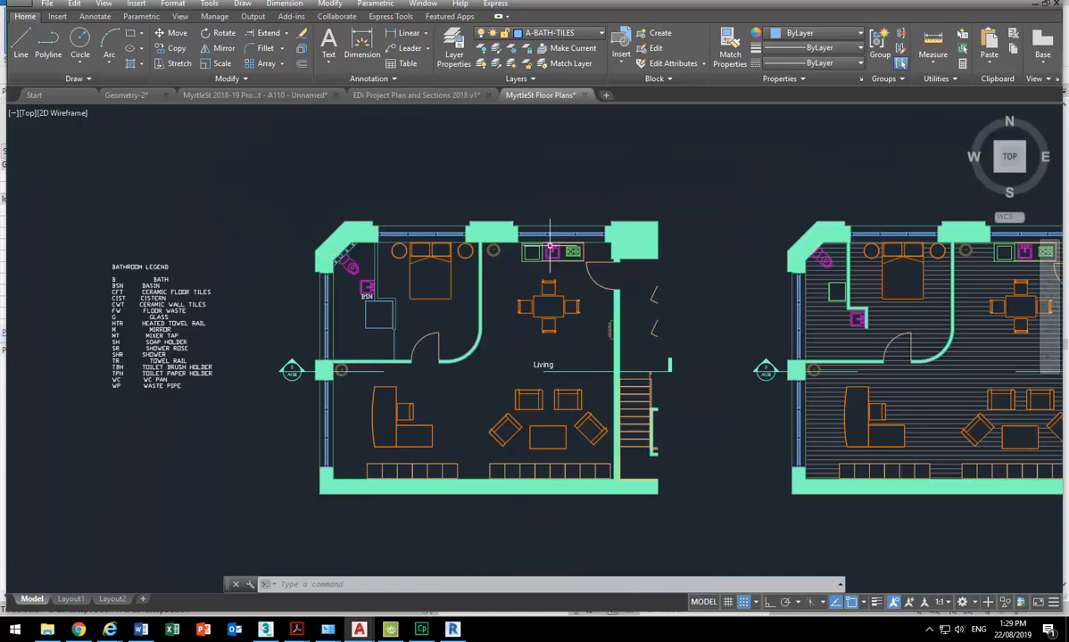
middle_click_drag(479, 363, 513, 366)
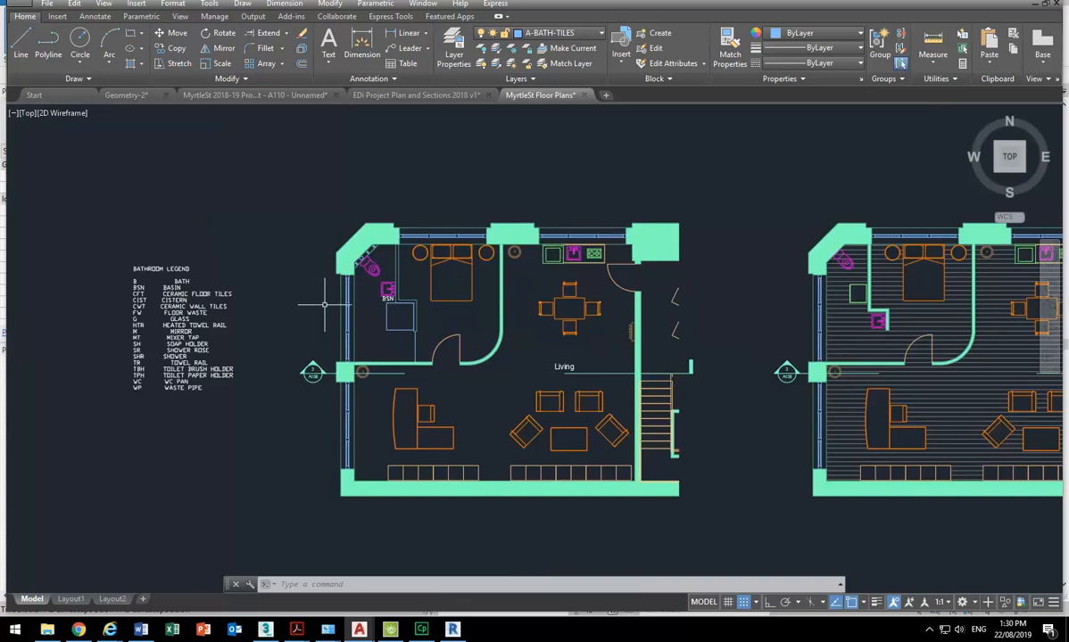
scroll(308, 287, "up", 2)
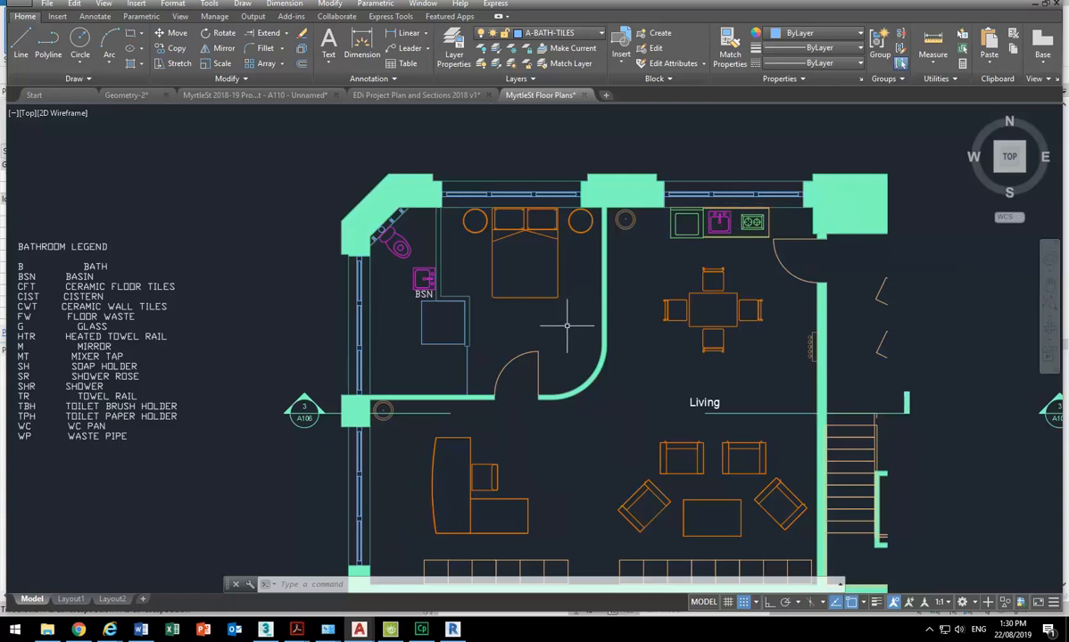
Step: Delete the solid hatch fills from the curved, long straight and door-side sections of the bedroom partition wall
mouse_move(597, 370)
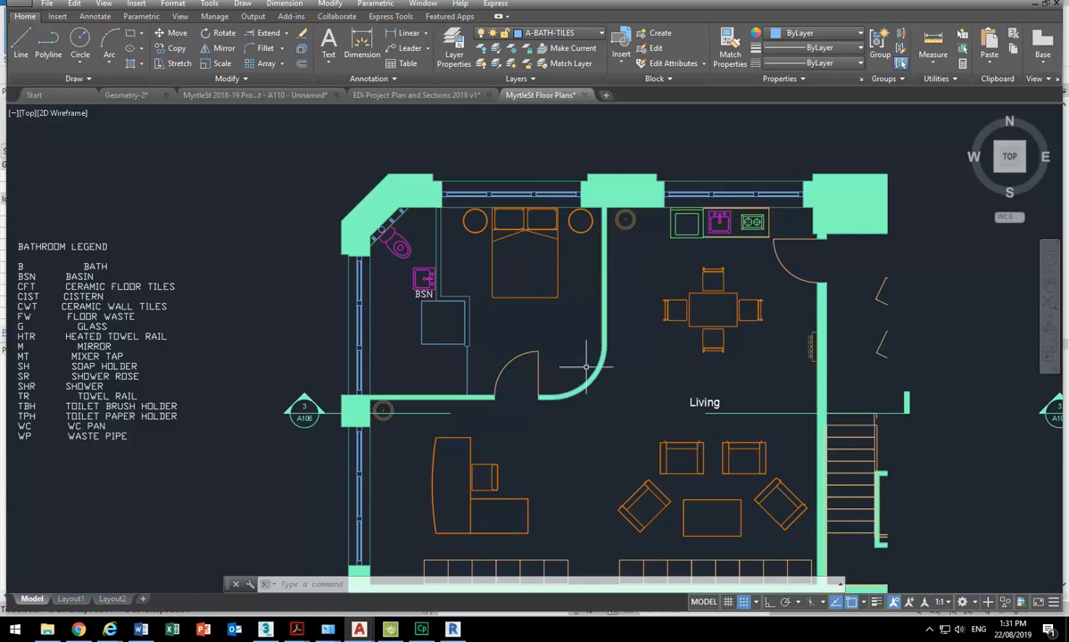
scroll(599, 375, "up", 6)
left_click(611, 383)
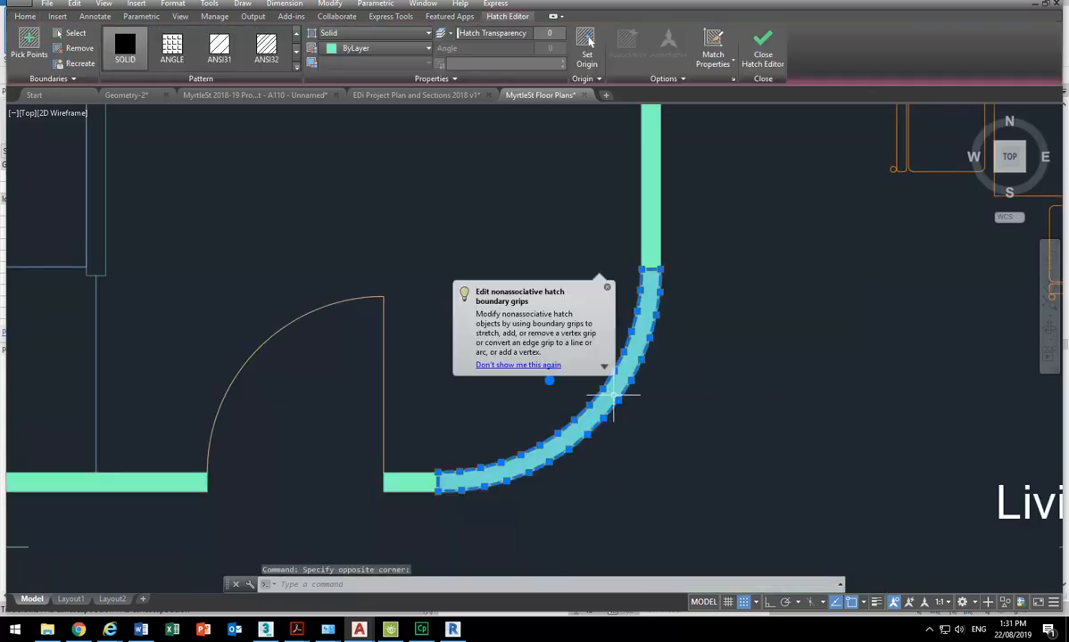
key("Delete")
left_click(649, 229)
key("Delete")
left_click(424, 474)
key("Delete")
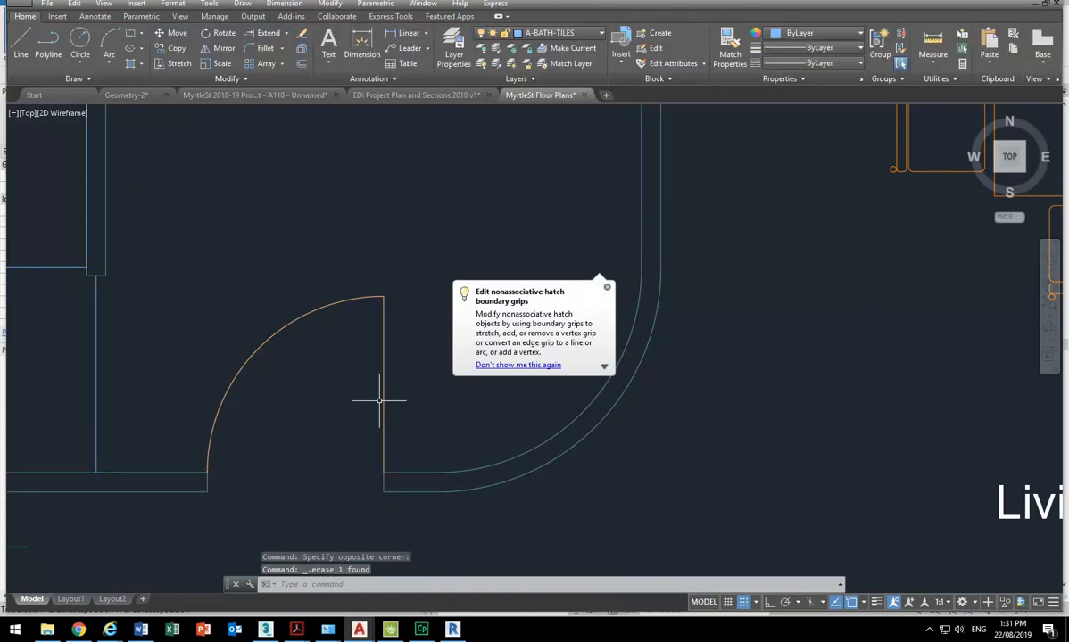
scroll(382, 399, "down", 4)
left_click(607, 287)
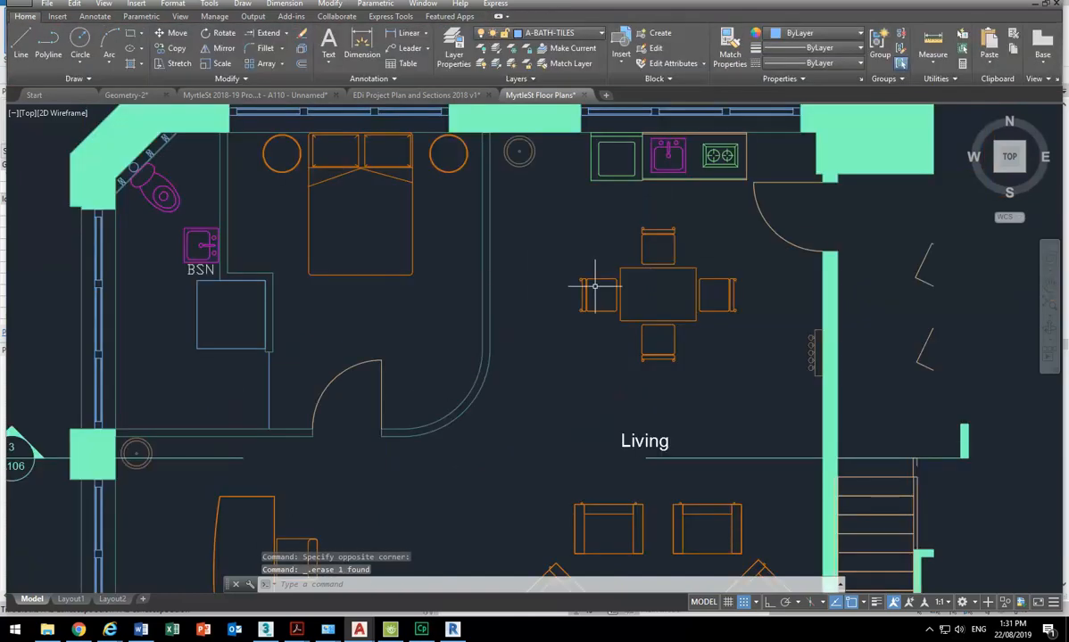
middle_click_drag(532, 357, 513, 389)
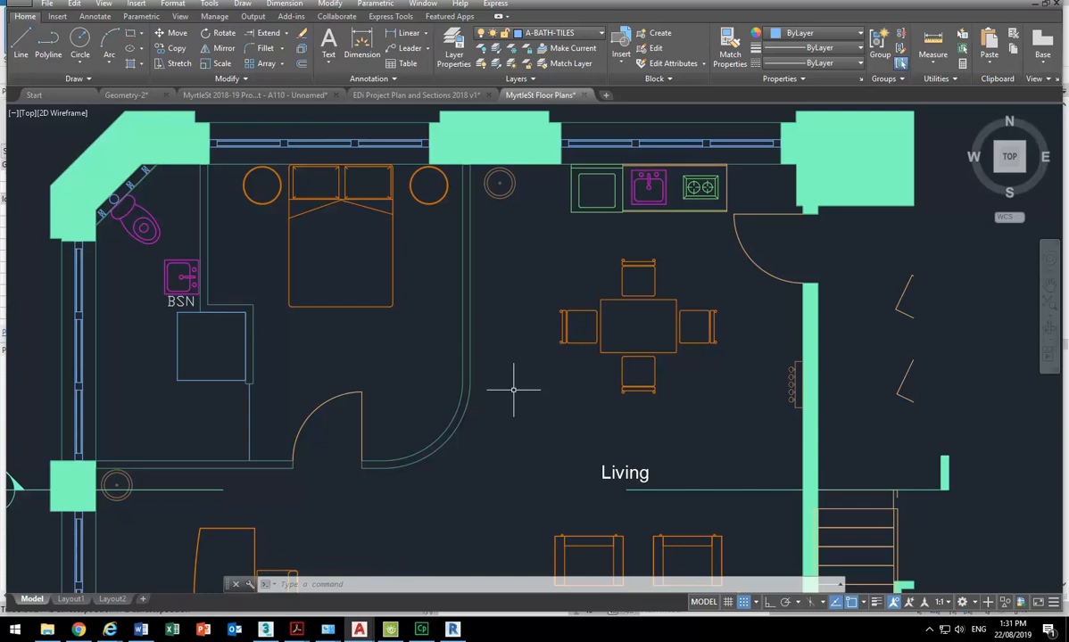
Step: Draw a small circle of about 60 mm radius on the bathroom floor between the window wall and the square shower
mouse_move(192, 334)
middle_mouse_down()
mouse_move(374, 367)
mouse_move(410, 362)
middle_mouse_up()
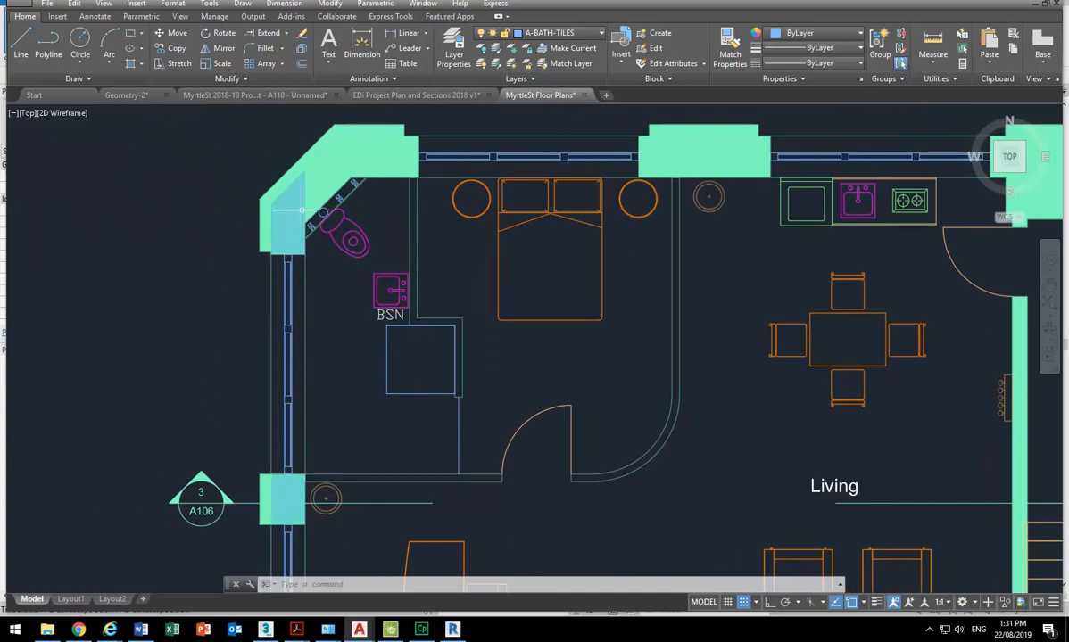
scroll(364, 384, "up", 4)
type("c")
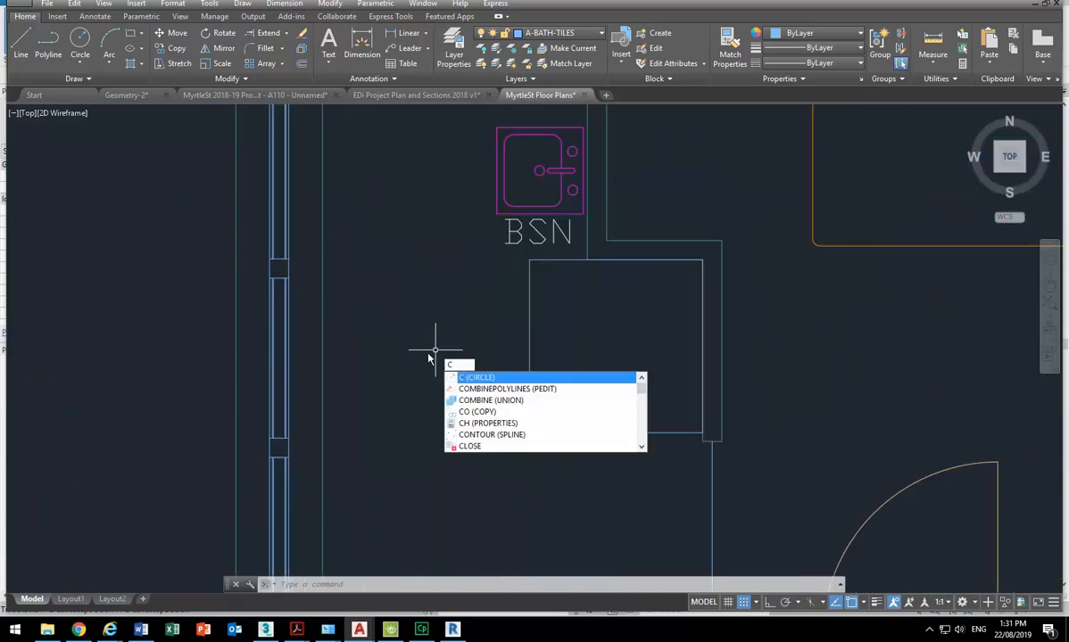
key("Return")
left_click(429, 351)
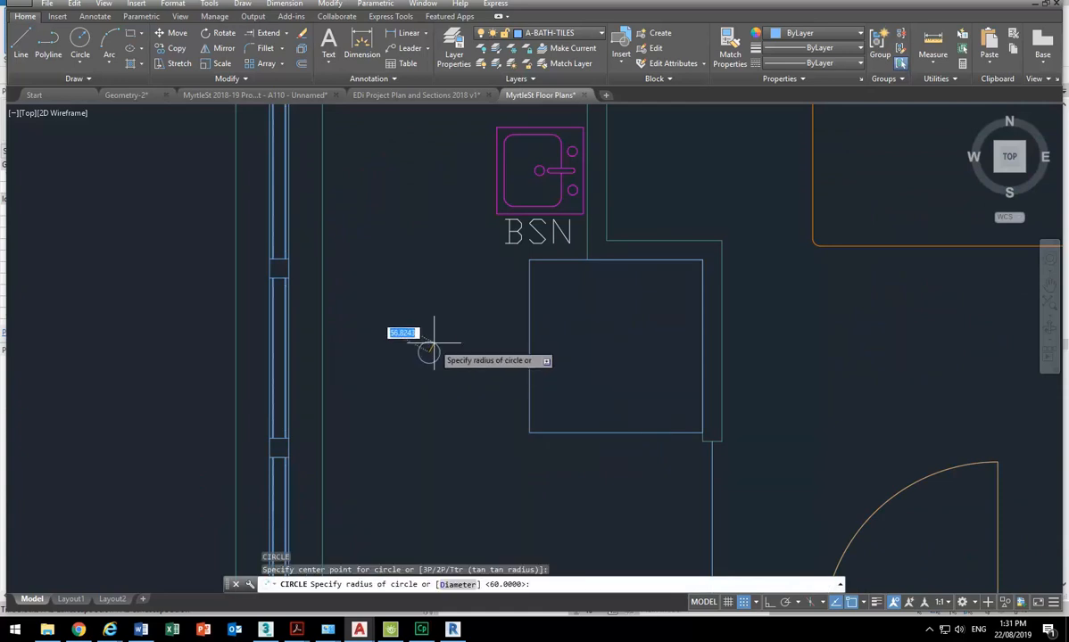
left_click(435, 340)
middle_click_drag(434, 341, 465, 316)
Step: Start a line near the small bathroom circle and enable the Center object snap for it
type("l")
key("Return")
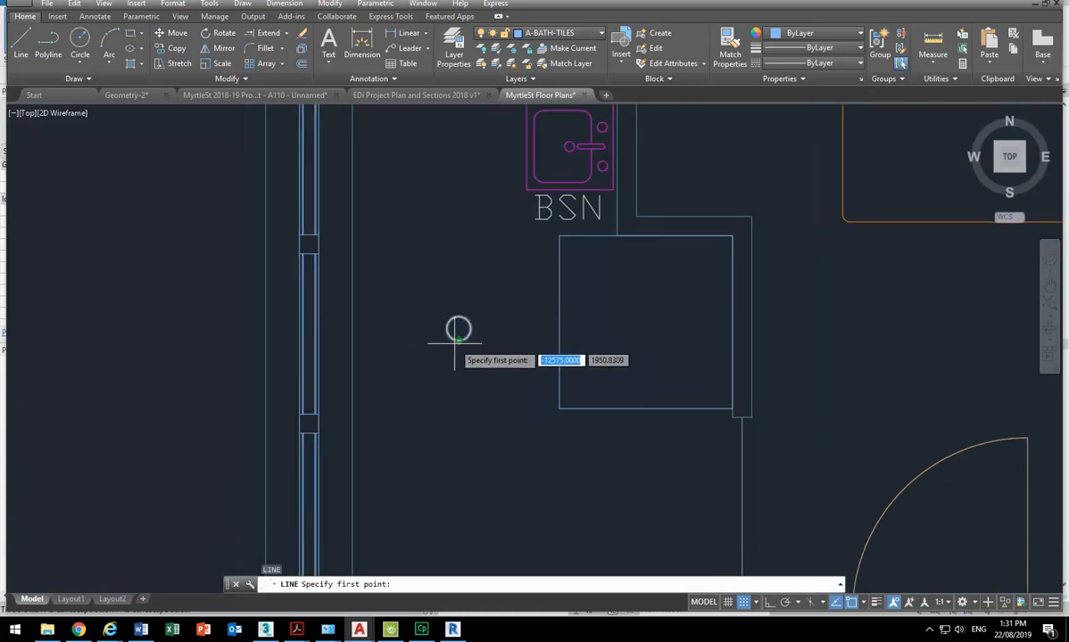
scroll(459, 337, "up", 5)
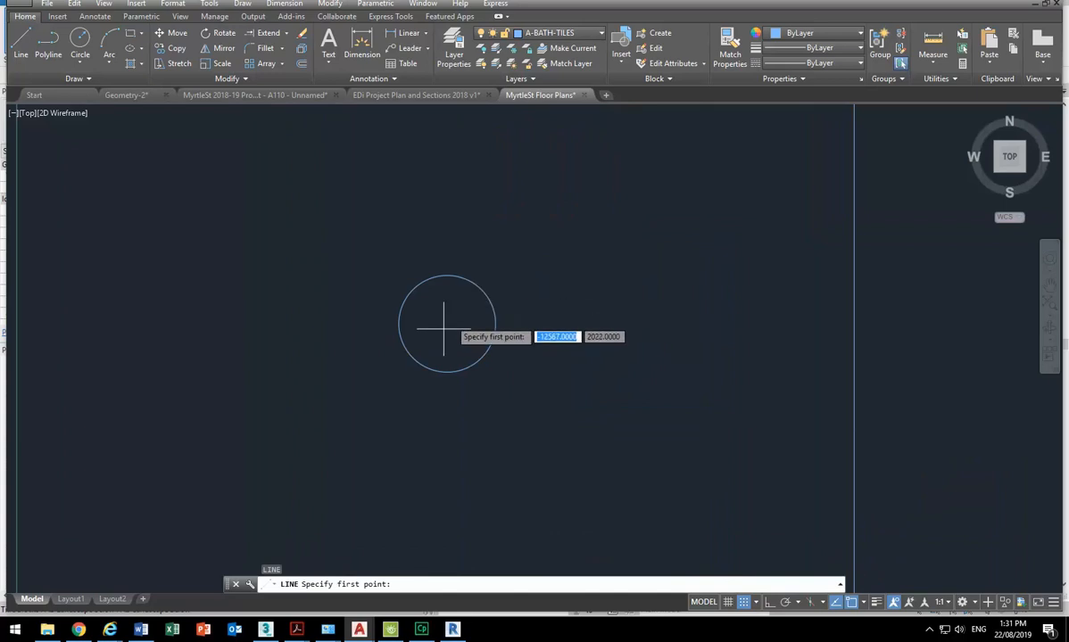
left_click(863, 602)
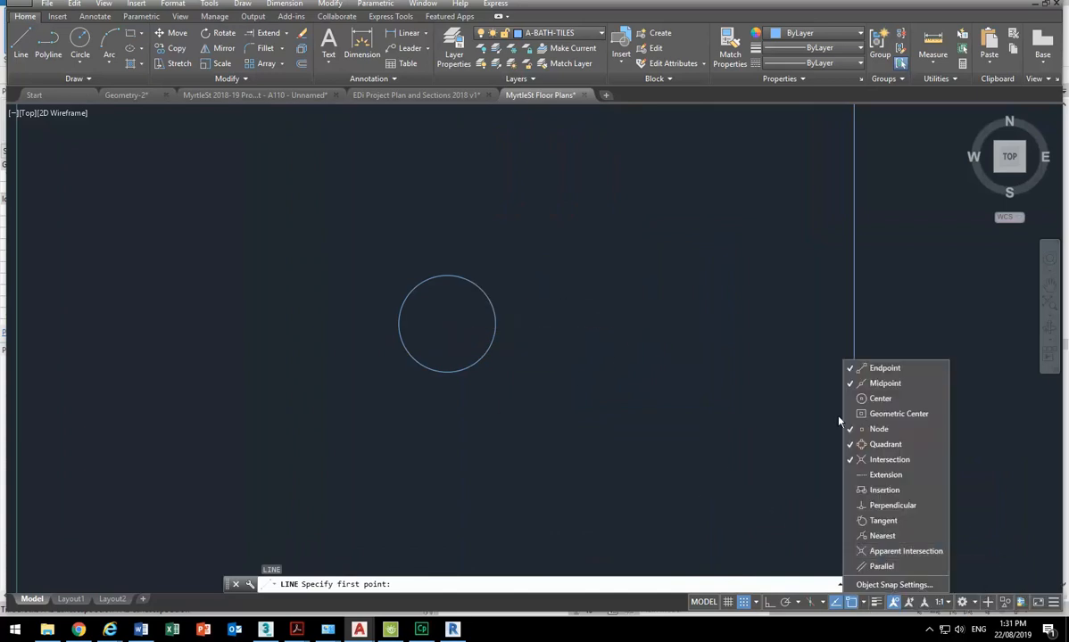
left_click(854, 399)
left_click(661, 94)
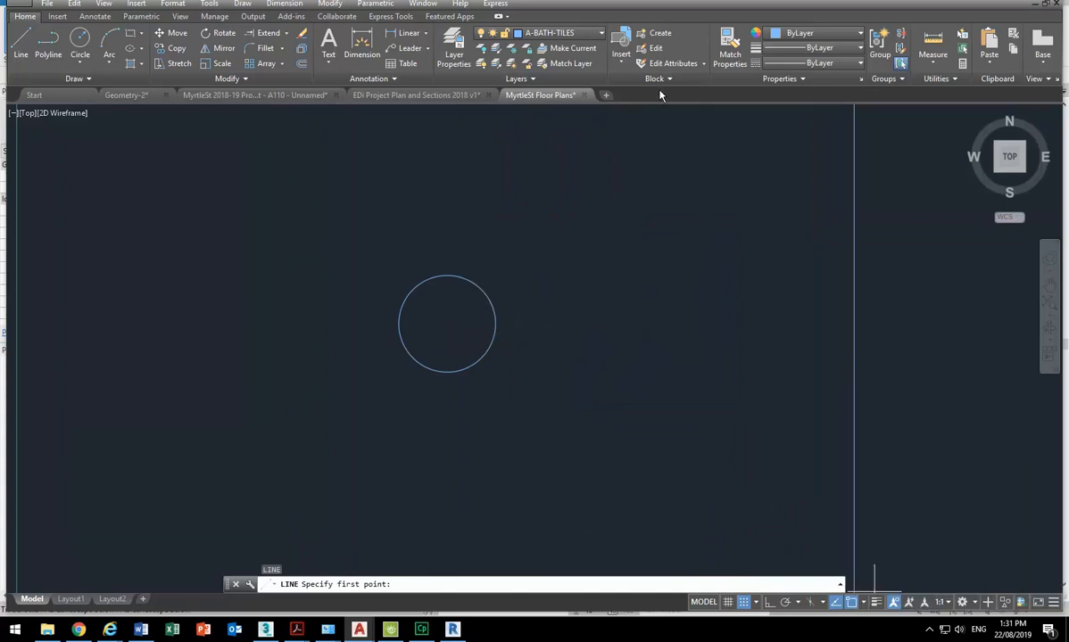
Step: Begin the line at the circle's centre and turn on polar tracking with 45-degree increments
left_click(447, 323)
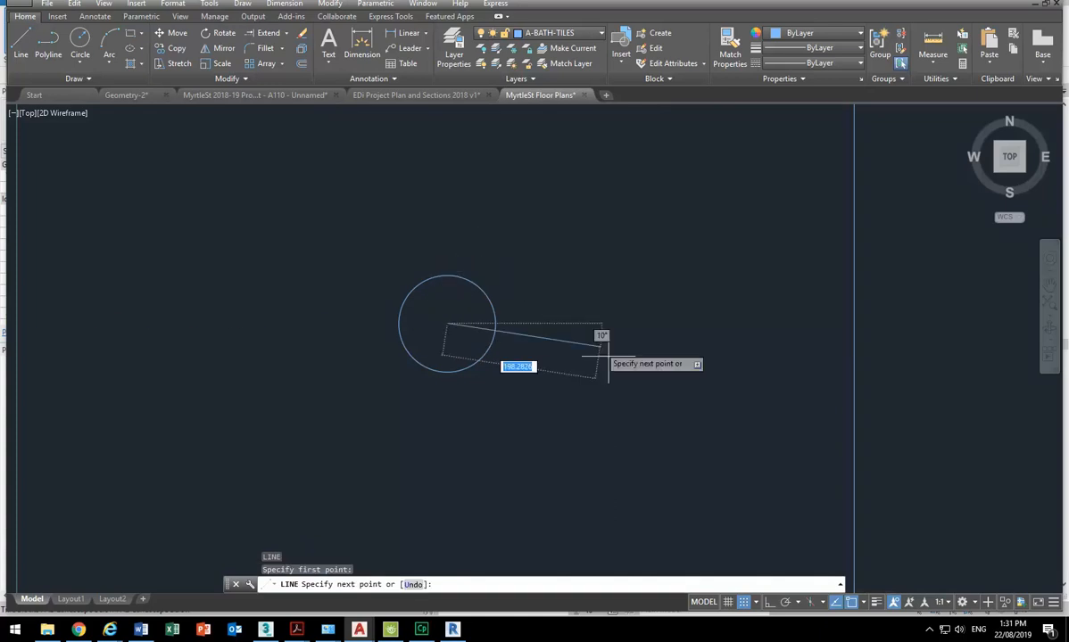
key("F10")
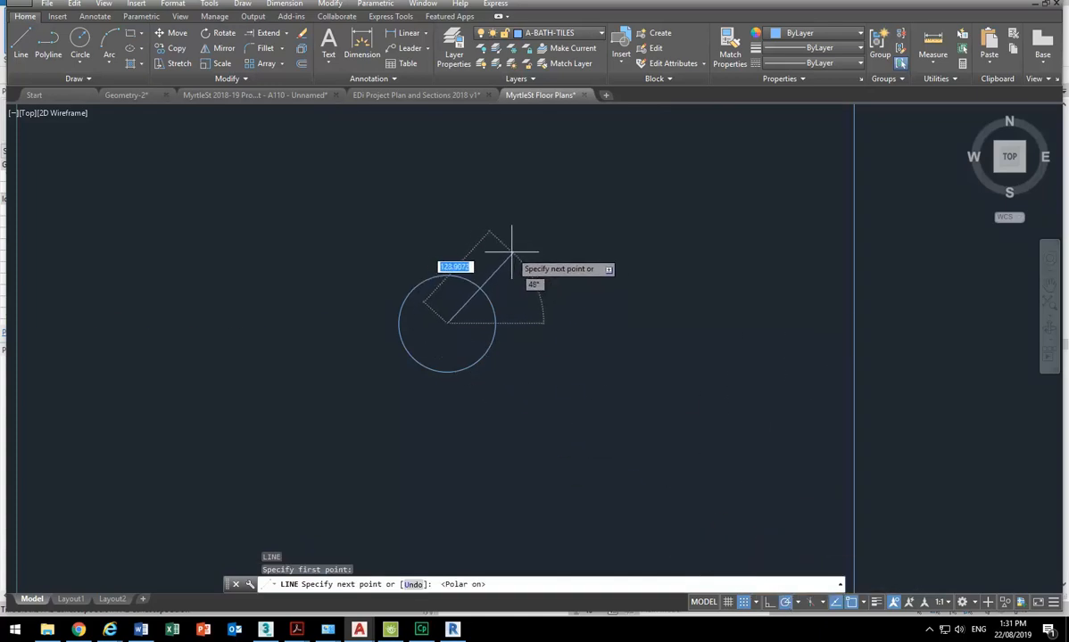
left_click(797, 602)
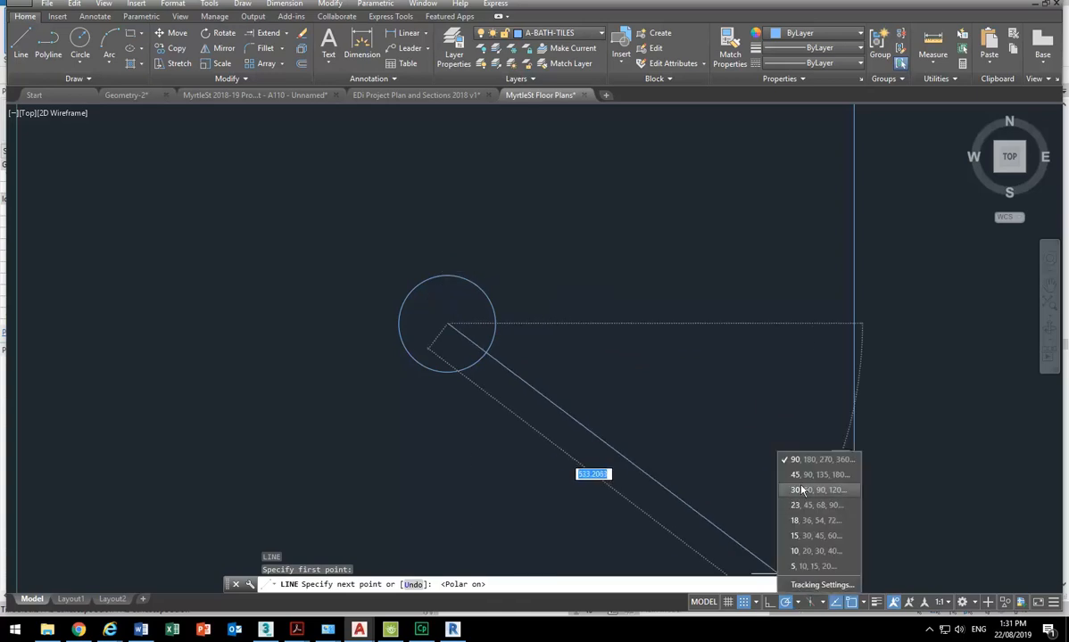
left_click(805, 475)
Step: Try a 45-degree line from the circle's centre out past its edge, and delete it
left_click(512, 256)
key("Escape")
key("Escape")
left_click(541, 222)
left_click(484, 268)
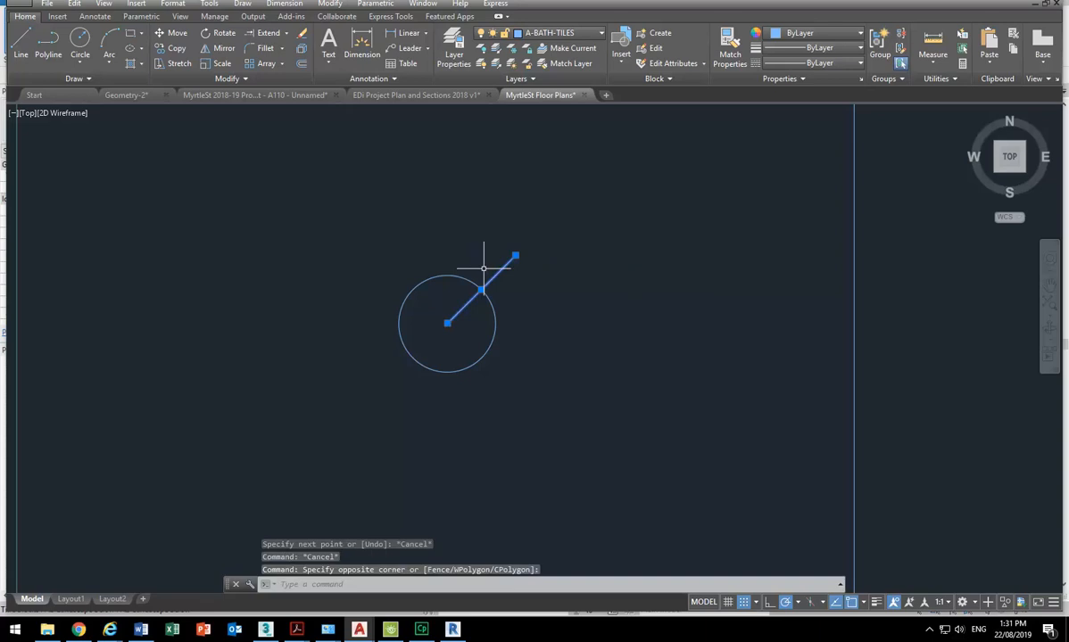
key("Delete")
Step: Draw a vertical line from the circle's centre up past its edge, and select that line
left_click(21, 43)
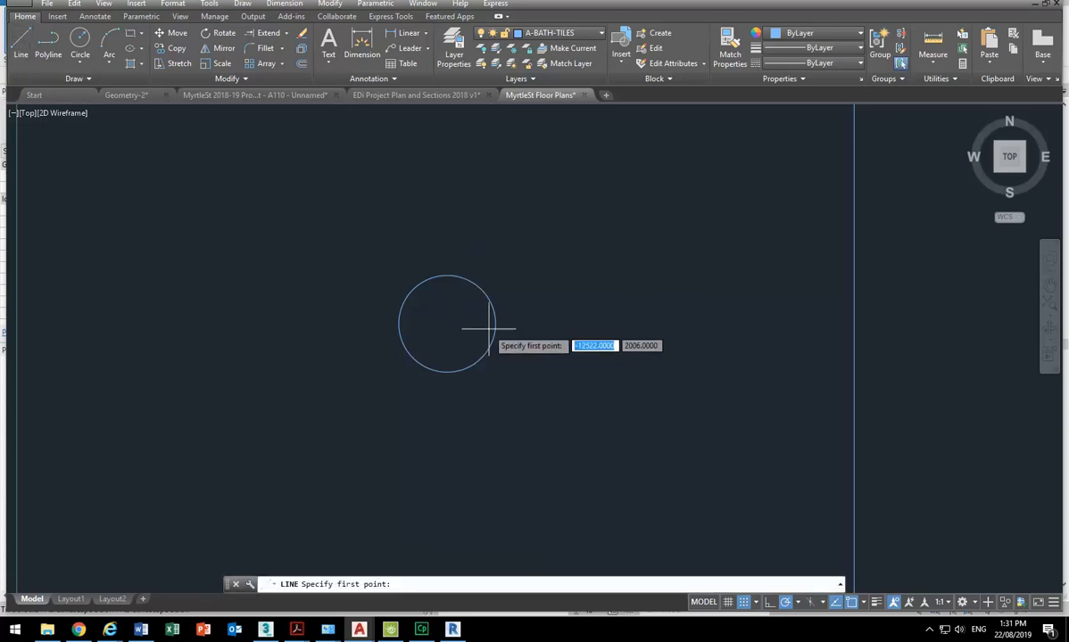
left_click(447, 323)
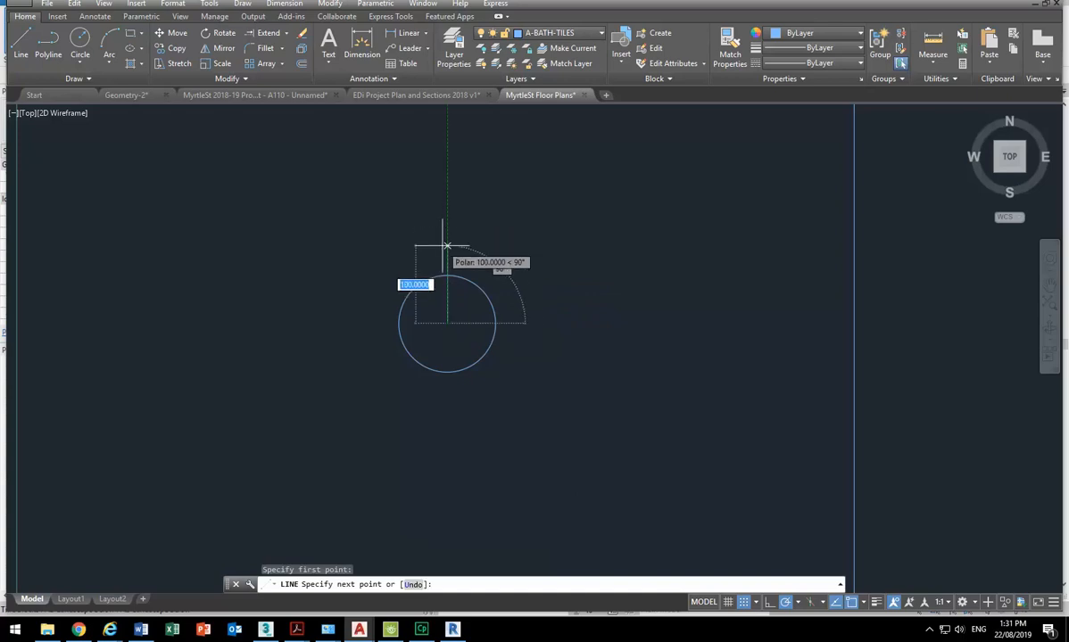
left_click(447, 249)
key("Escape")
key("Escape")
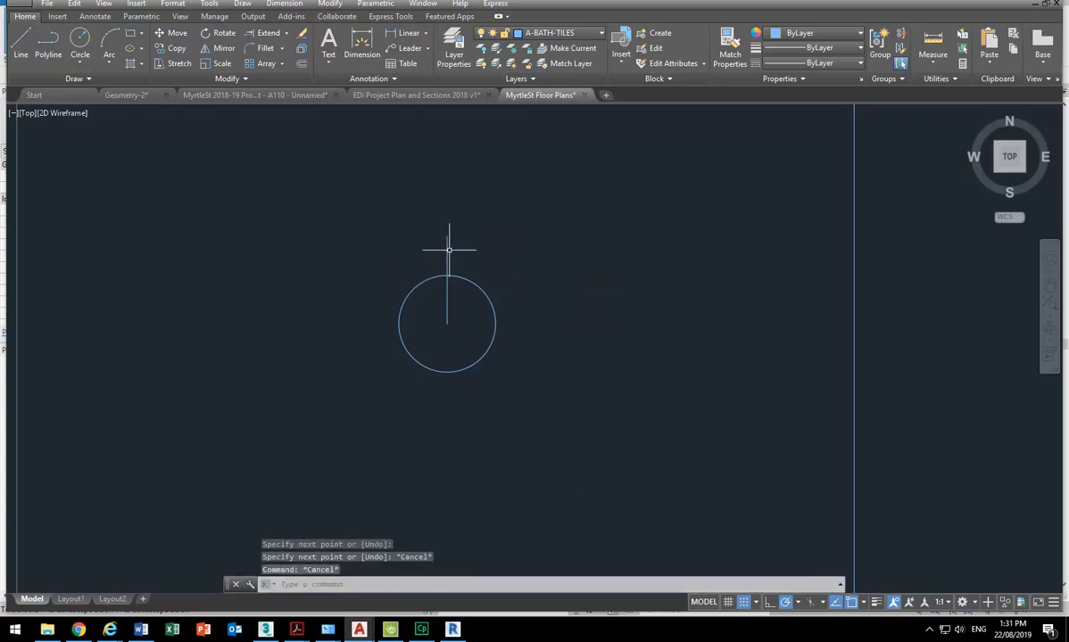
left_click(448, 249)
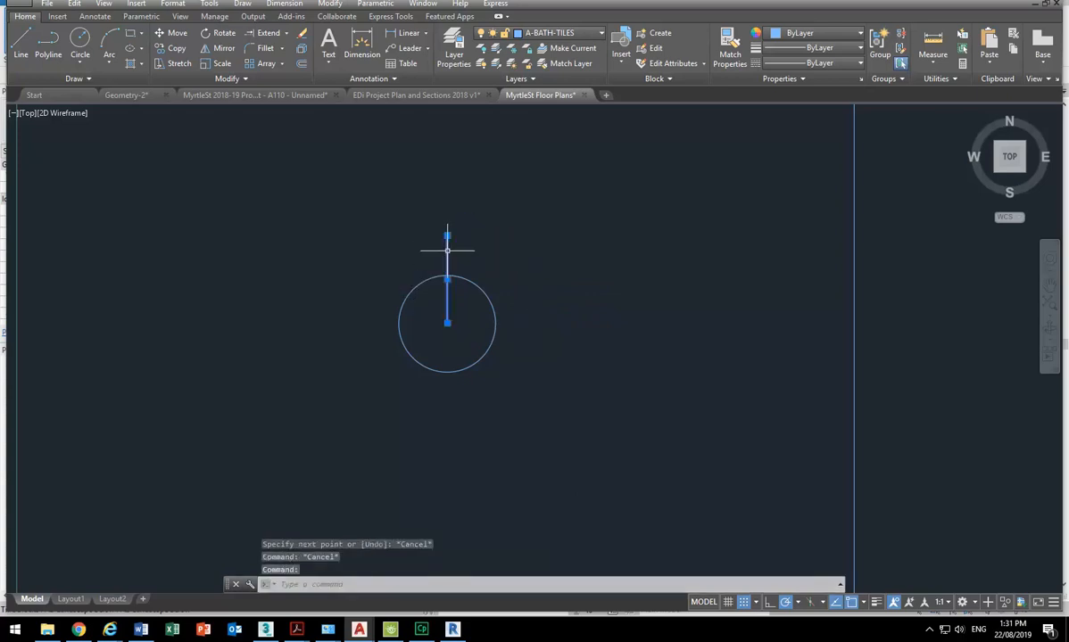
Step: Stretch the vertical line's lower end from the circle's centre straight down past the circle's lower edge
left_click(447, 323)
left_click(447, 404)
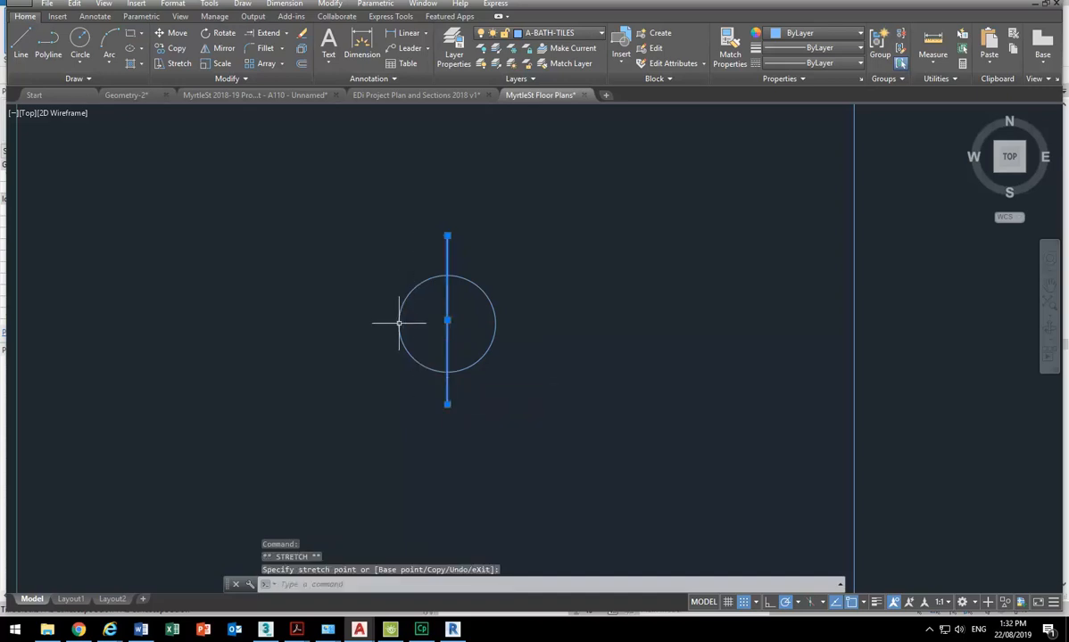
key("Escape")
key("Escape")
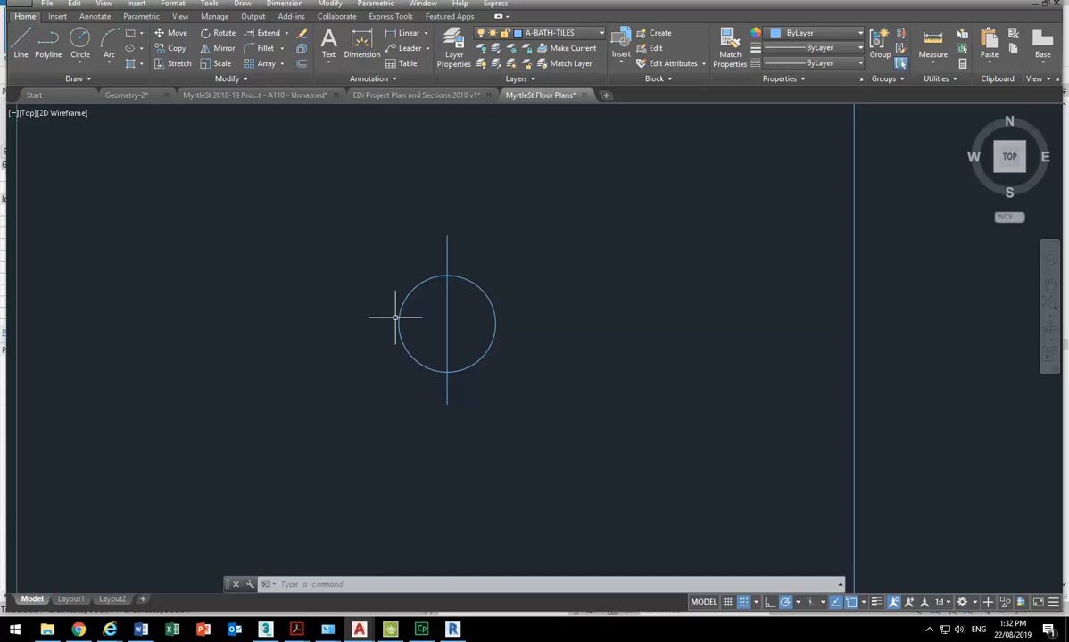
Step: Rotate a copy of the vertical line about the circle's centre to horizontal, forming a crosshair through the circle
left_click(478, 229)
left_click(403, 261)
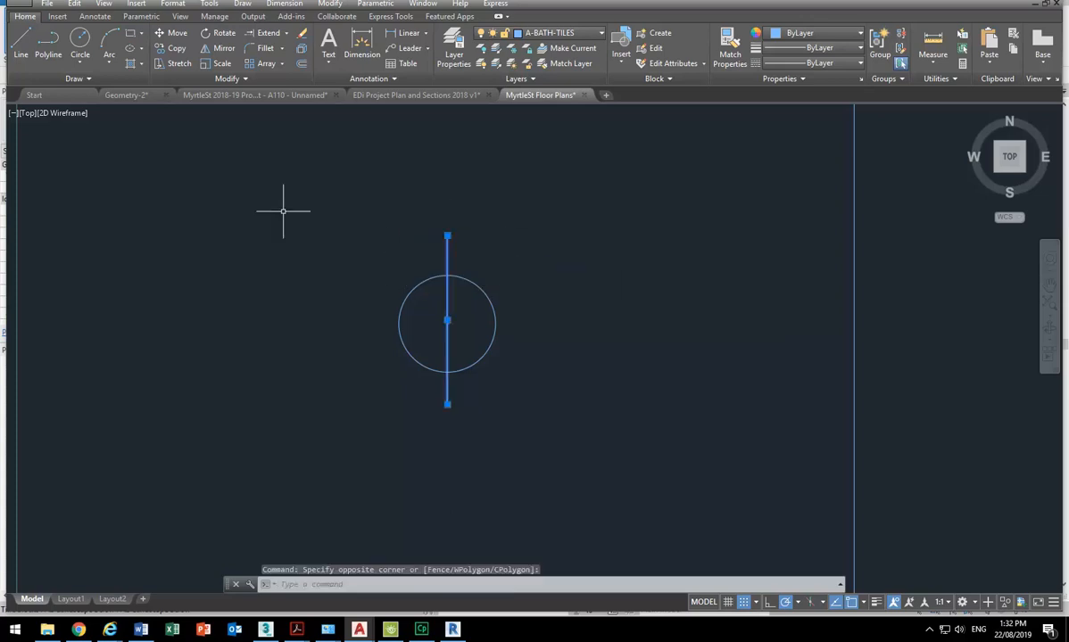
left_click(218, 33)
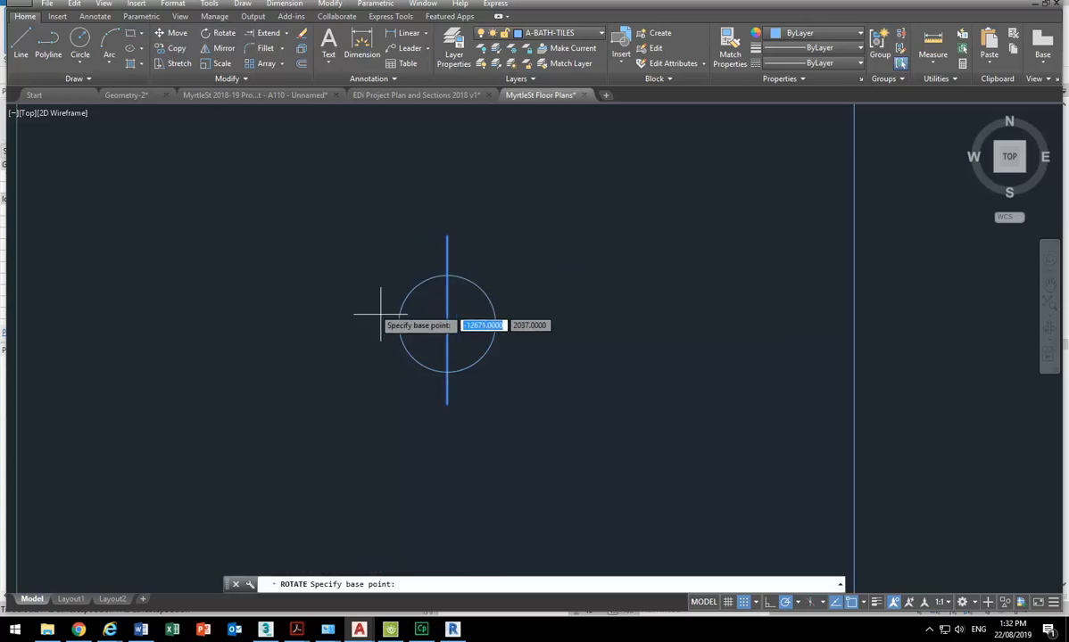
left_click(447, 323)
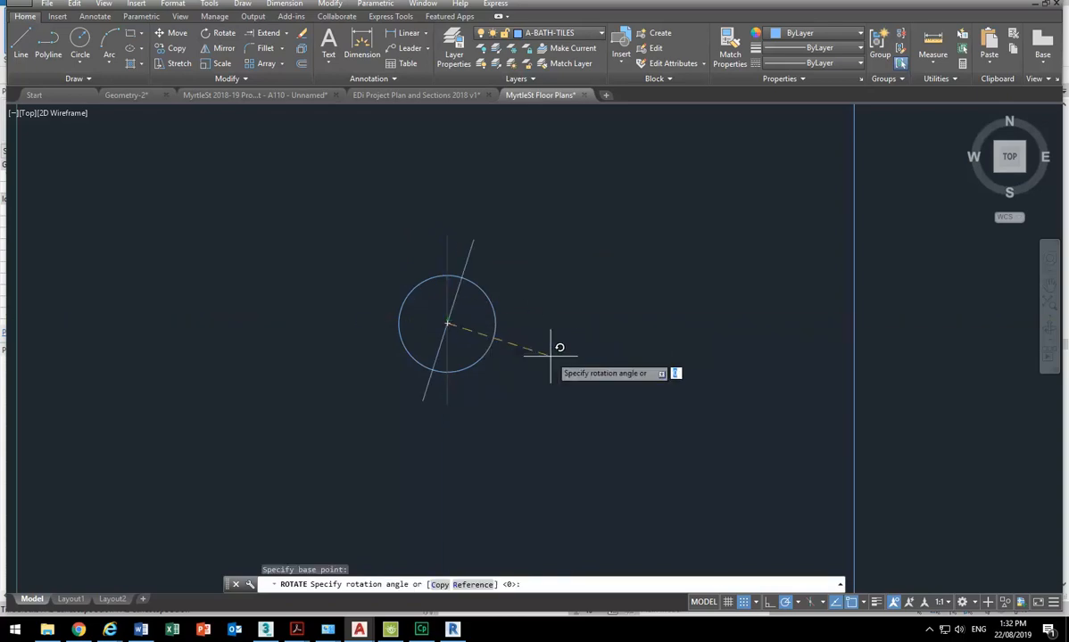
left_click(439, 585)
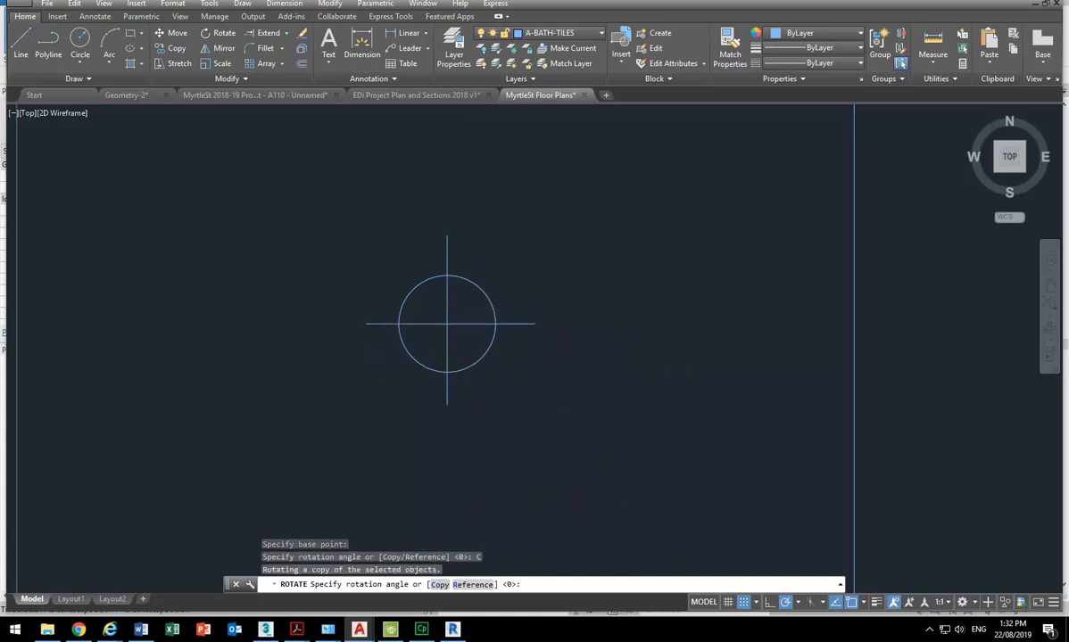
key("Return")
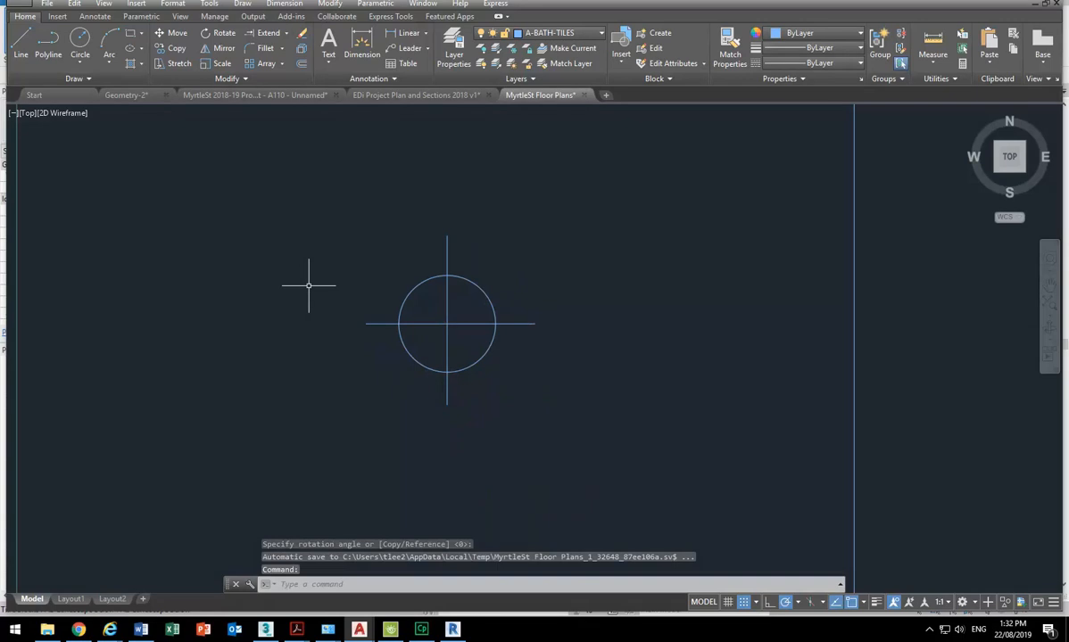
Step: Switch to Layout1 to check the bathroom floor symbol on the sheet with the apartment plans
scroll(278, 301, "down", 3)
middle_click_drag(286, 298, 322, 305)
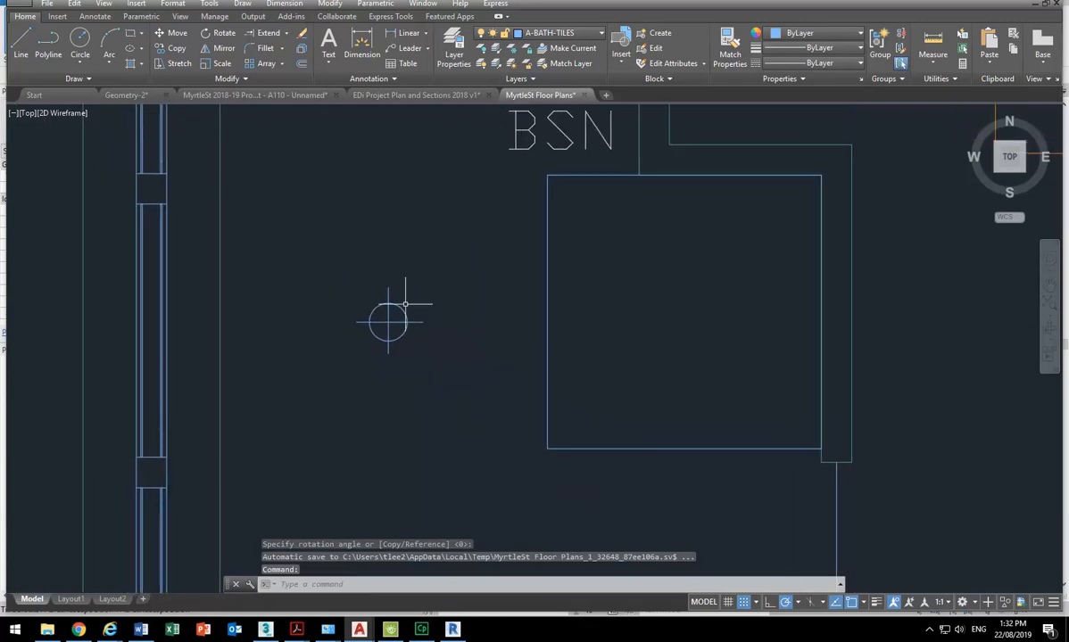
scroll(373, 264, "down", 3)
middle_click_drag(372, 264, 329, 357)
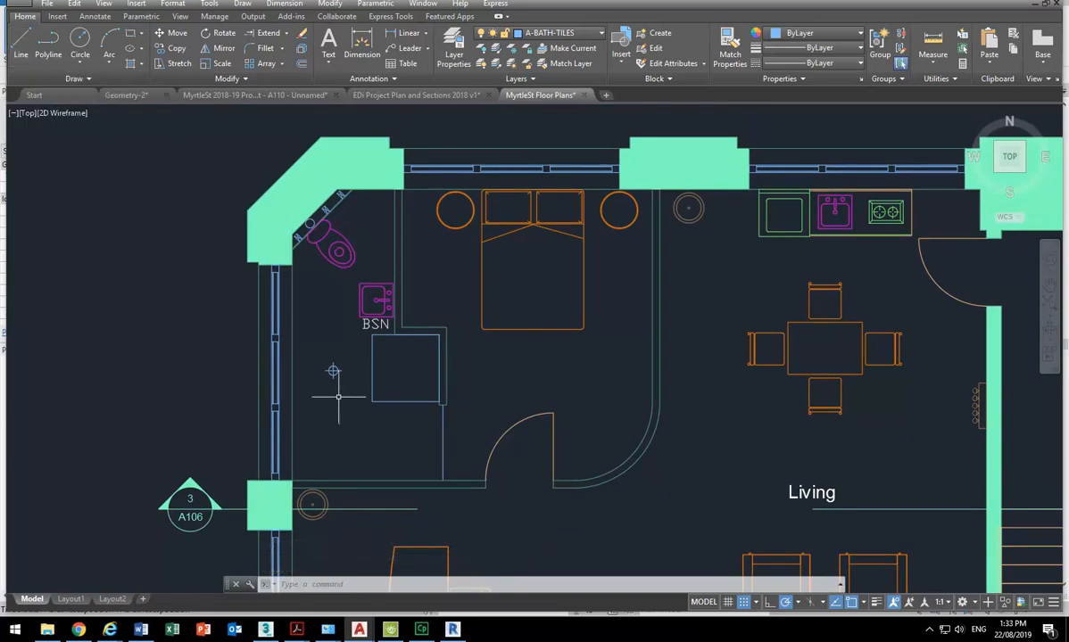
scroll(337, 393, "down", 5)
middle_click_drag(343, 424, 333, 372)
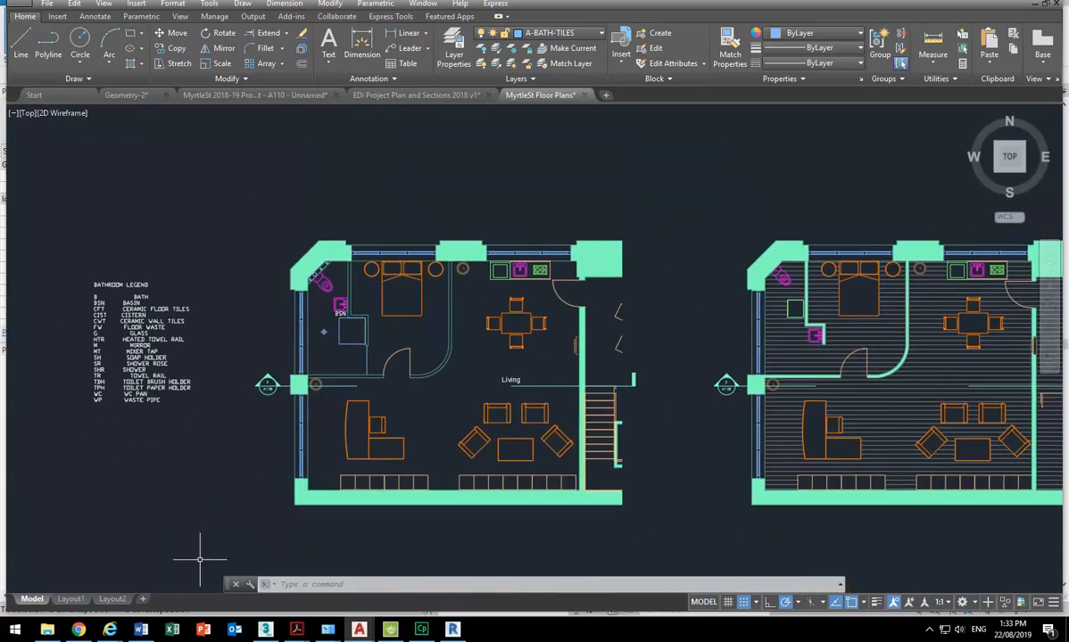
left_click(70, 599)
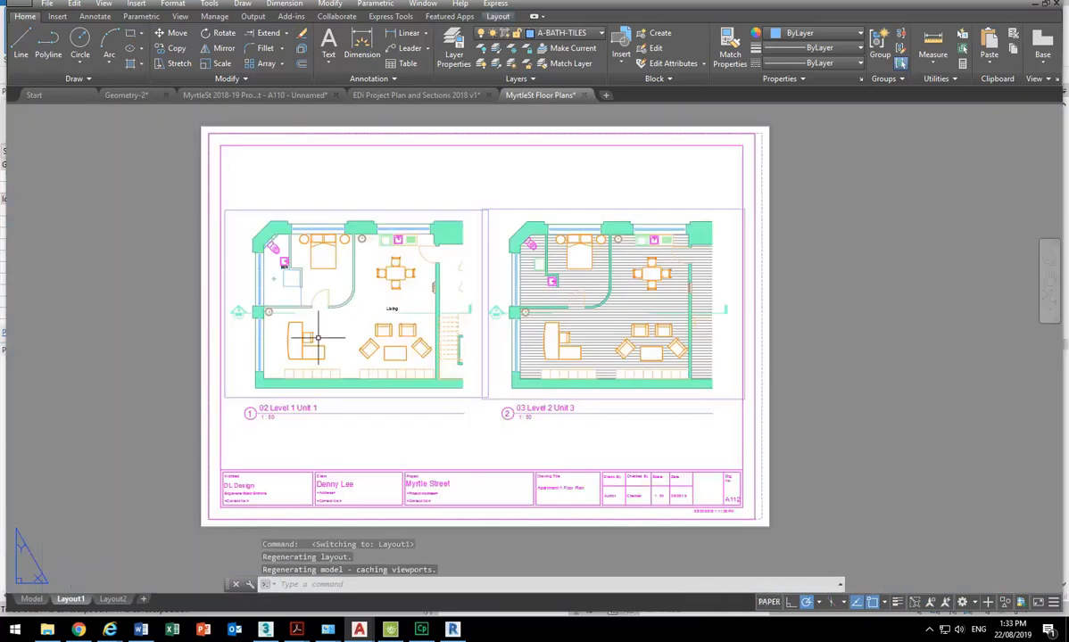